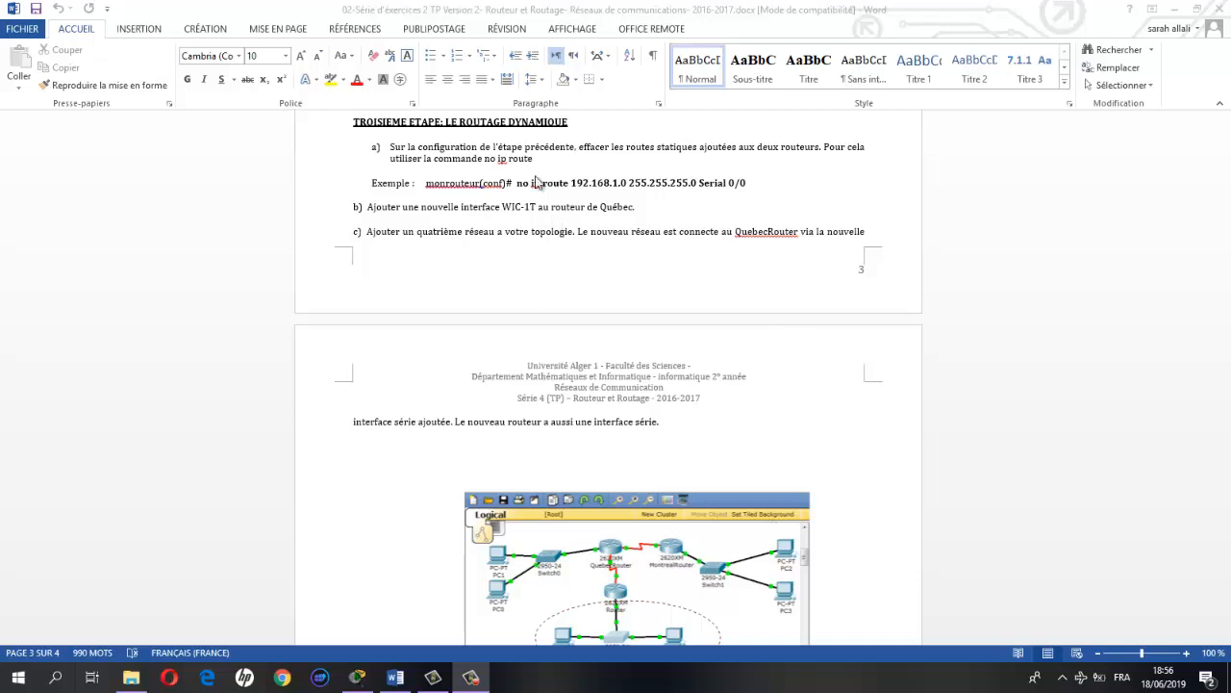
Read the dynamic routing stage of the exercise, covering static route removal with no ip route and the added fourth network.
click(479, 147)
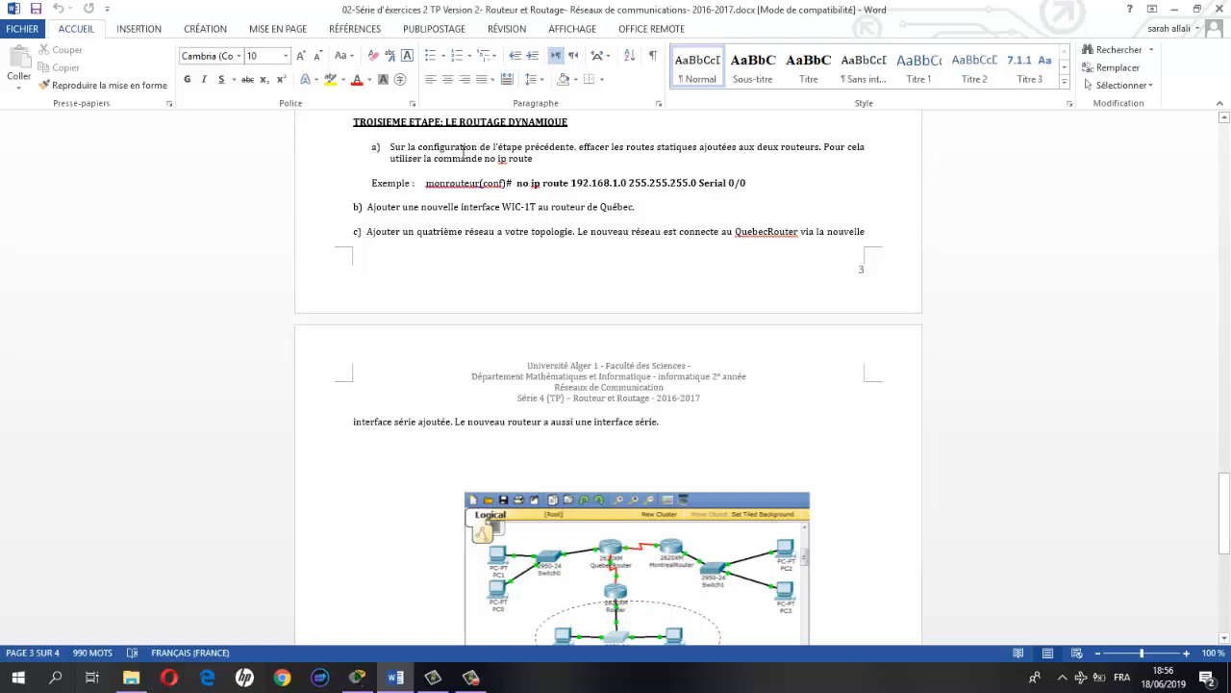
scroll(465, 154, down, 3)
scroll(466, 156, up, 2)
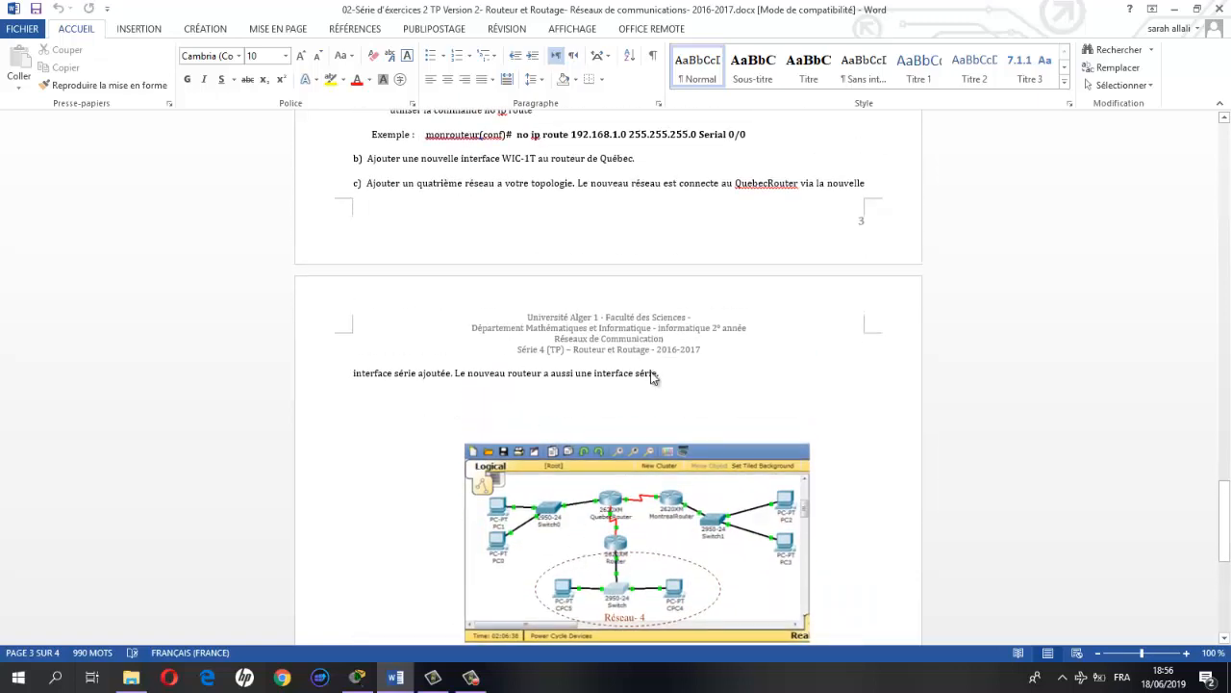
scroll(651, 377, up, 3)
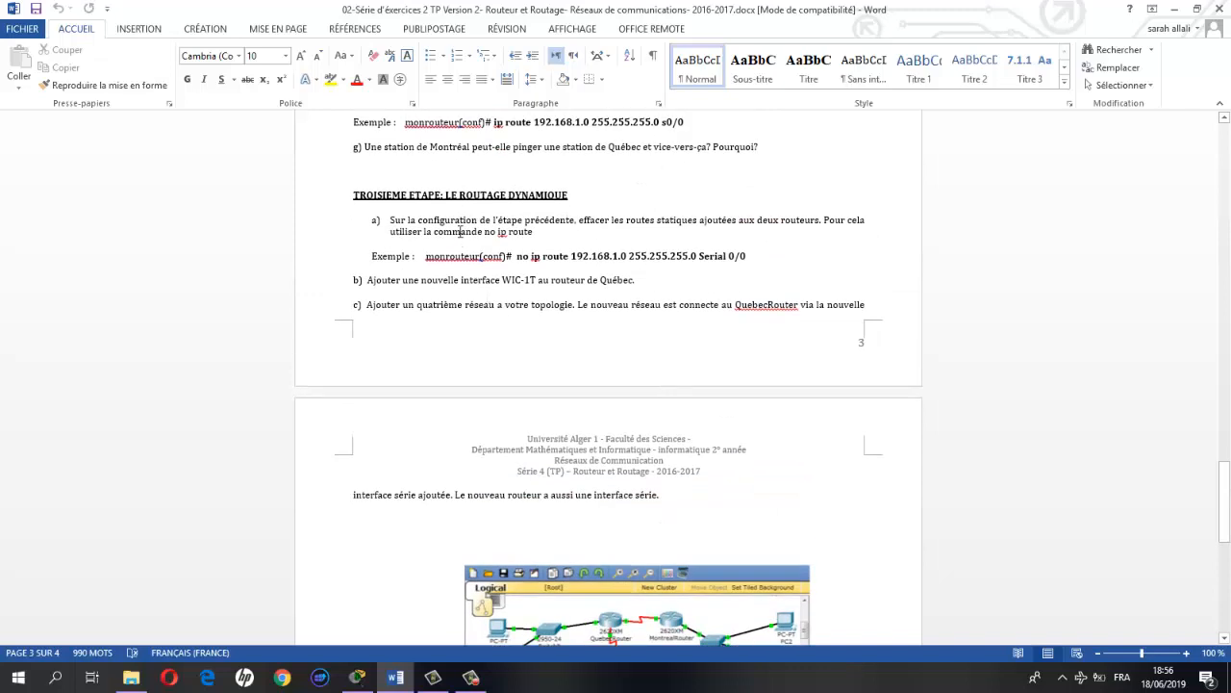
scroll(460, 232, down, 1)
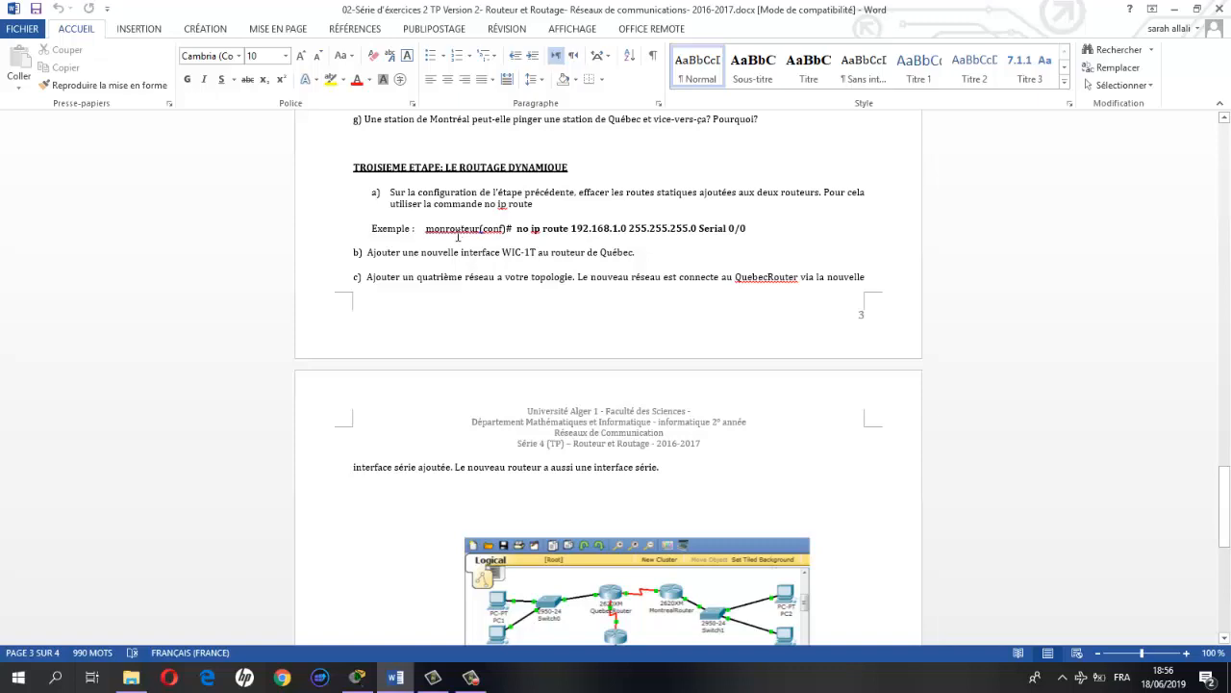
scroll(550, 195, up, 3)
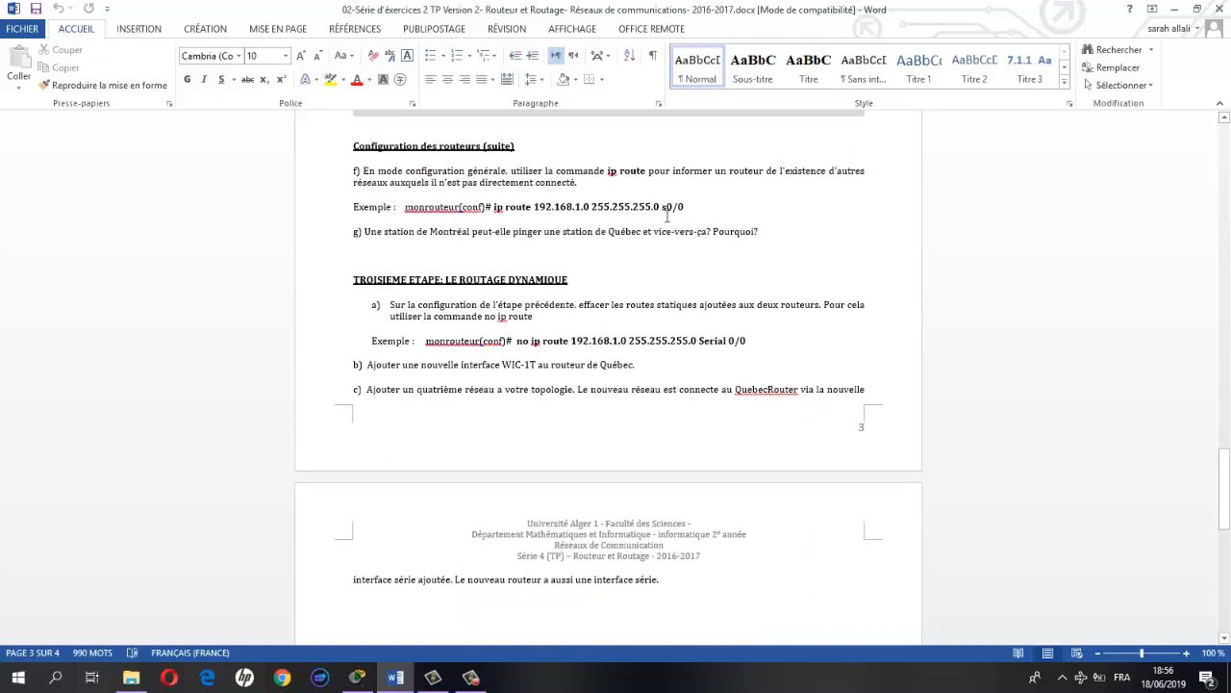
scroll(671, 367, down, 4)
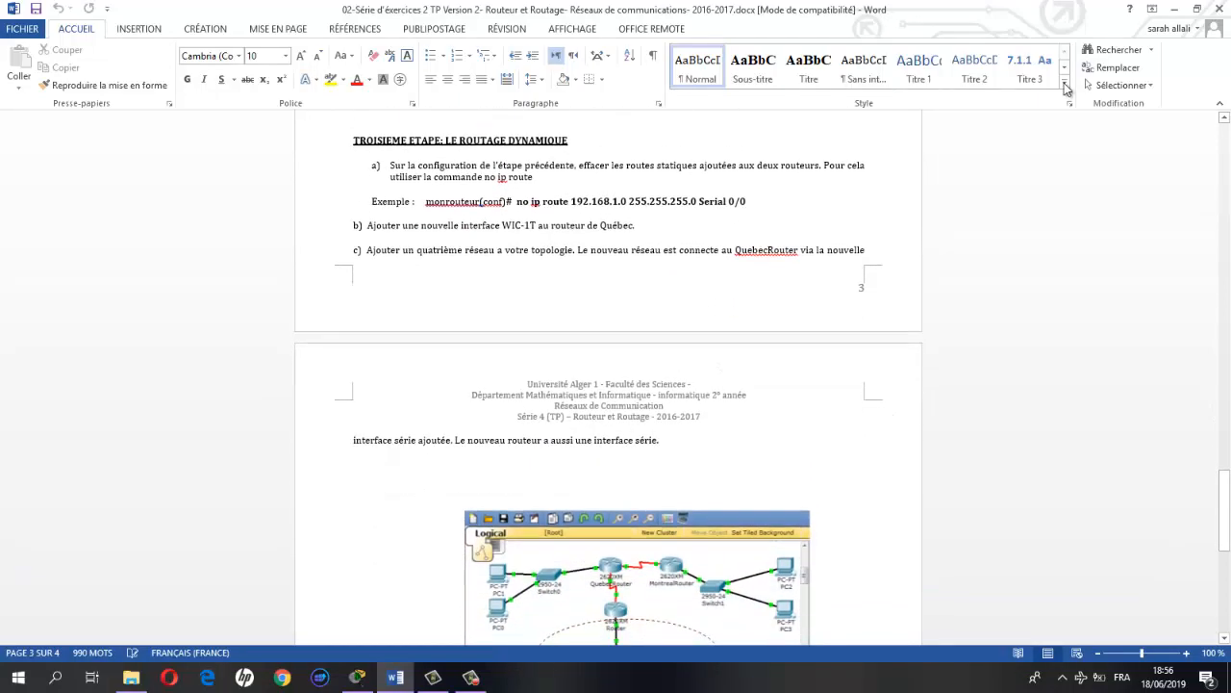
click(1174, 8)
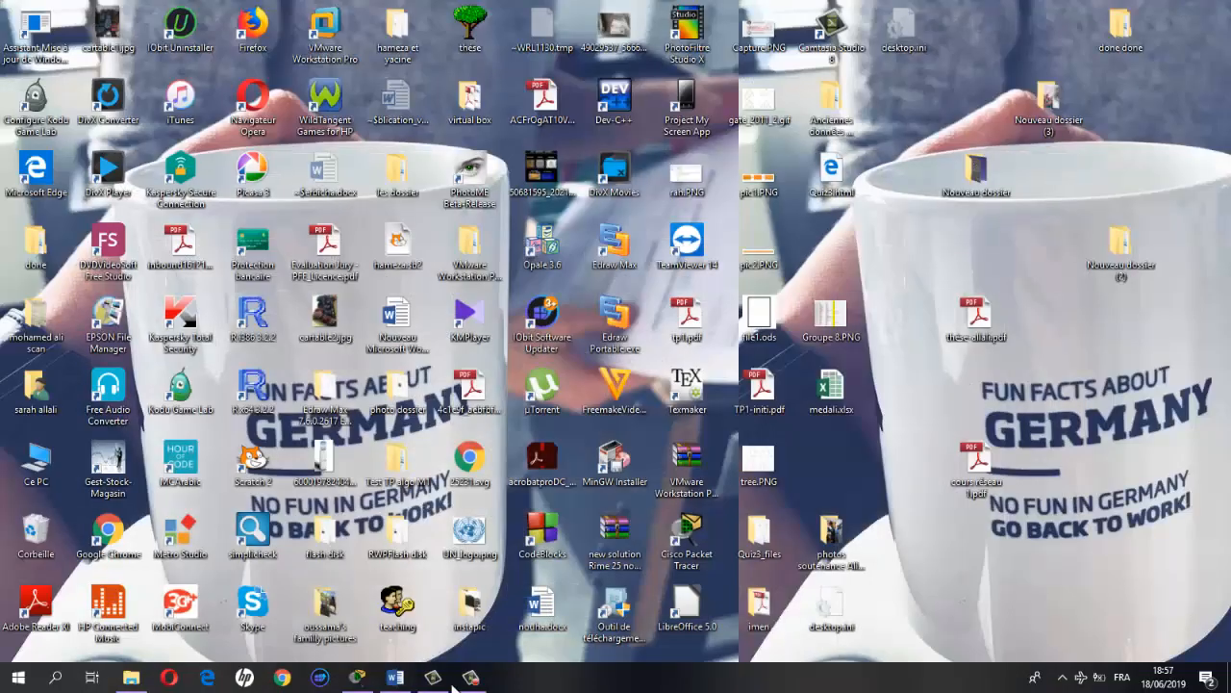
click(408, 681)
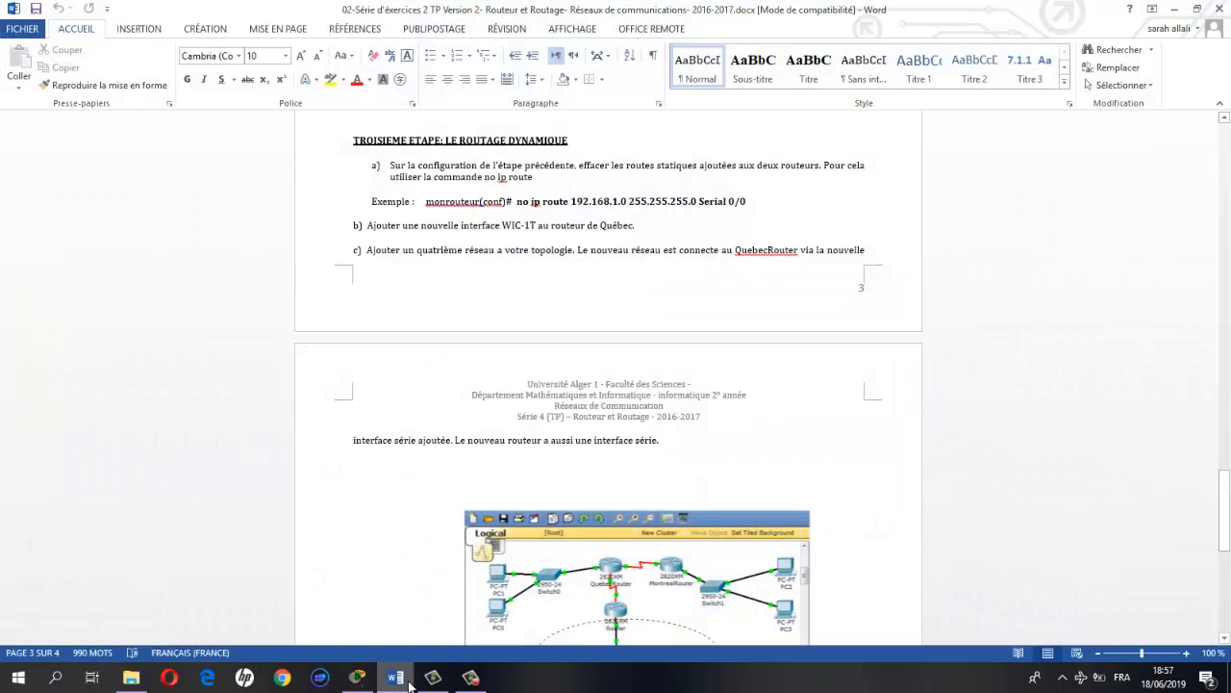
Switch to Cisco Packet Tracer and enter global configuration mode in Router1's command line.
click(357, 677)
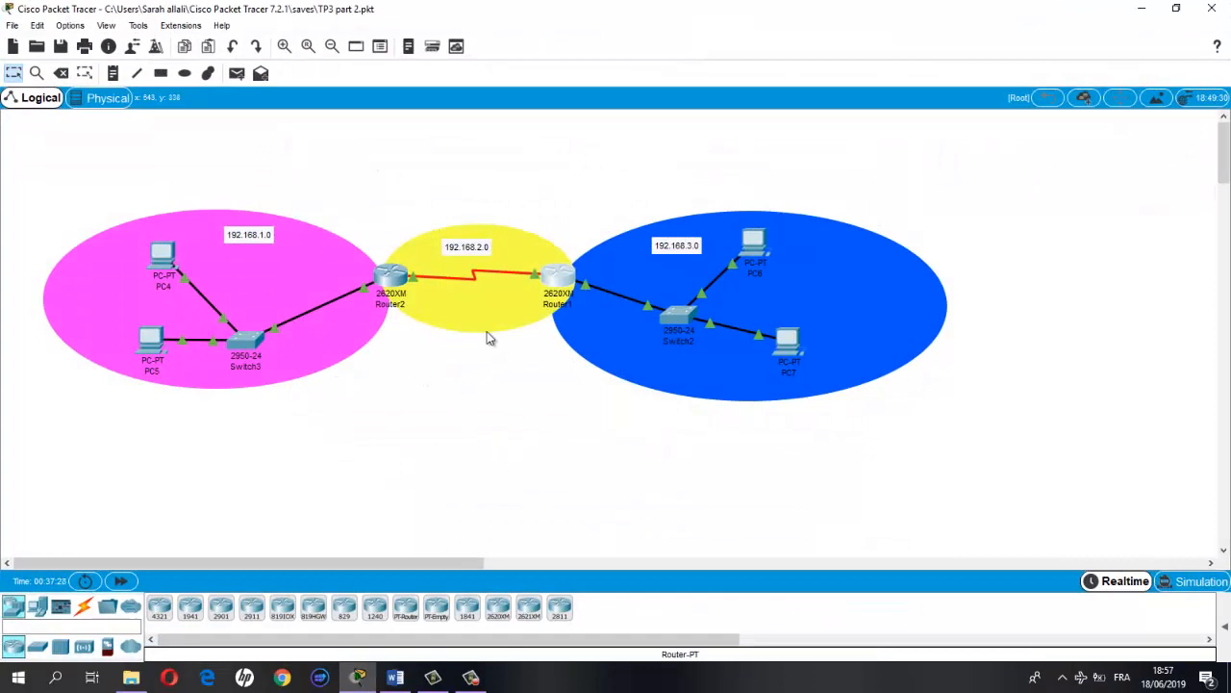
click(560, 281)
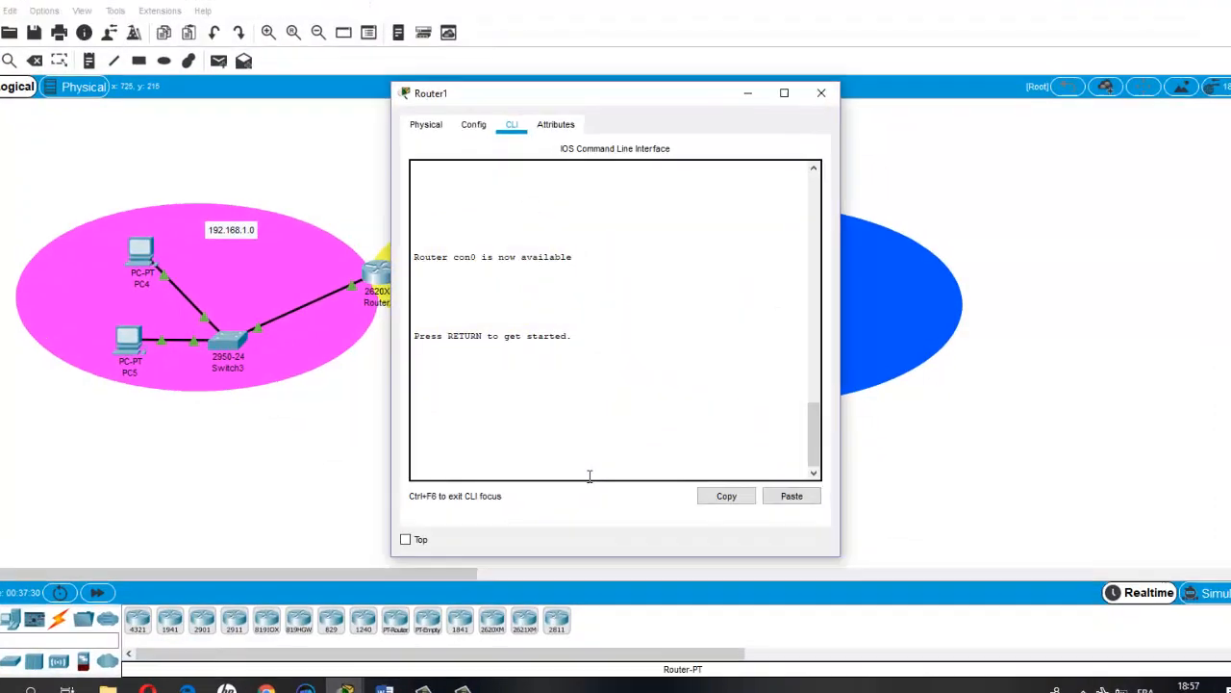
key(Return)
text(enab)
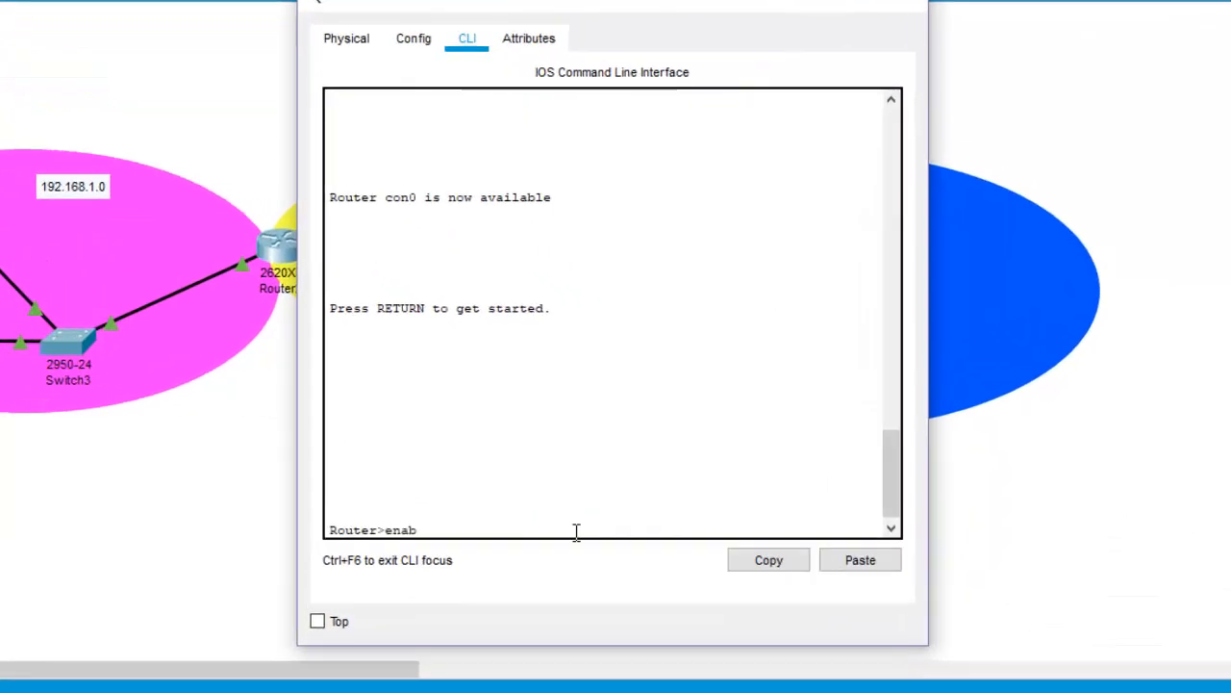
text(le)
key(Return)
text(c)
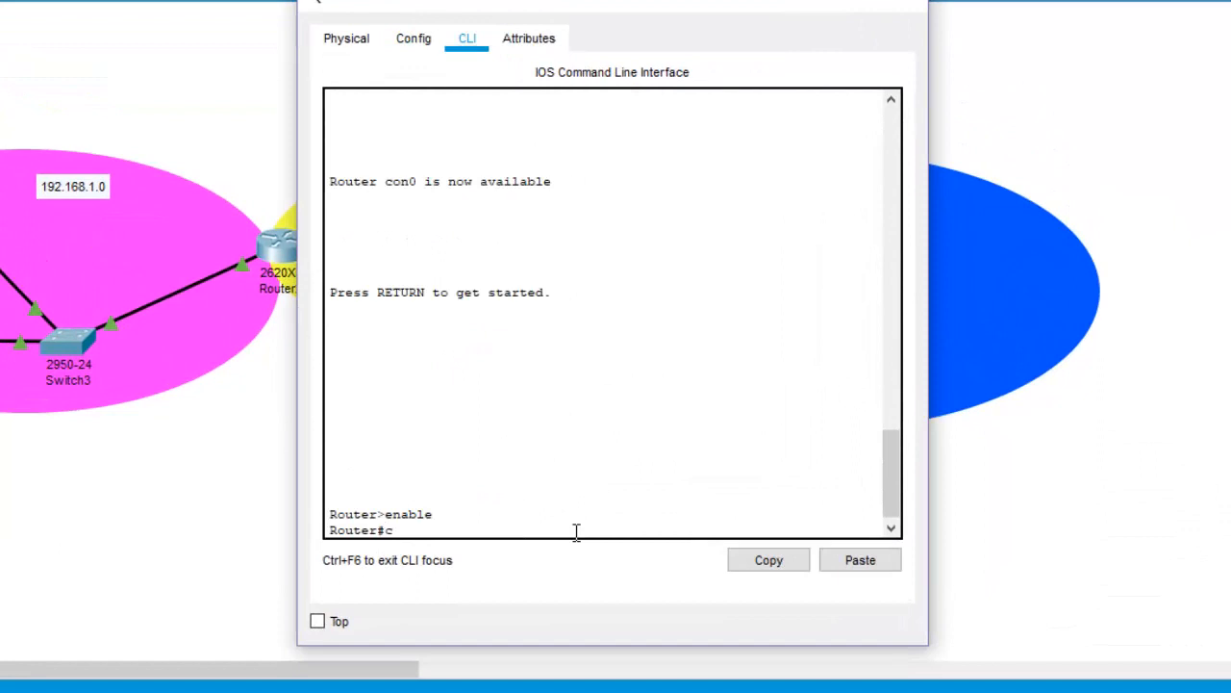
text(onfigure)
key(Return)
key(Return)
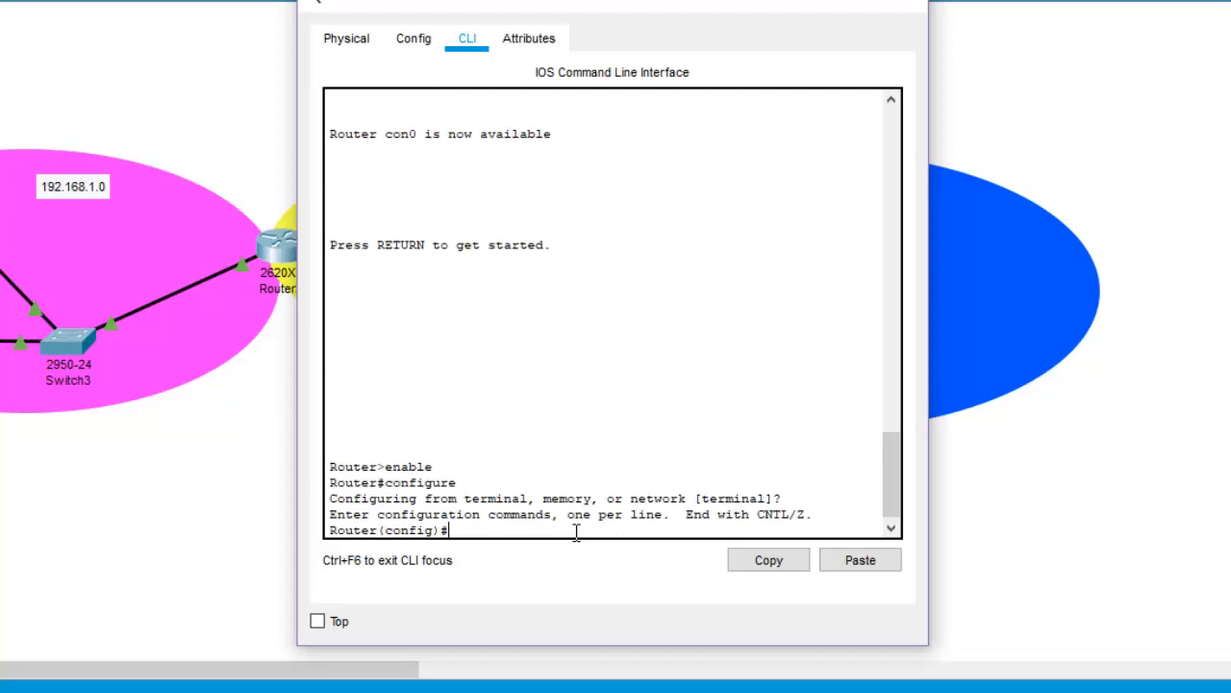
Remove Router1's static route to 192.168.1.0 255.255.255.0 via s0/0, exit its console session and close its window.
text(no ip route 192.168.1.0)
key(Return)
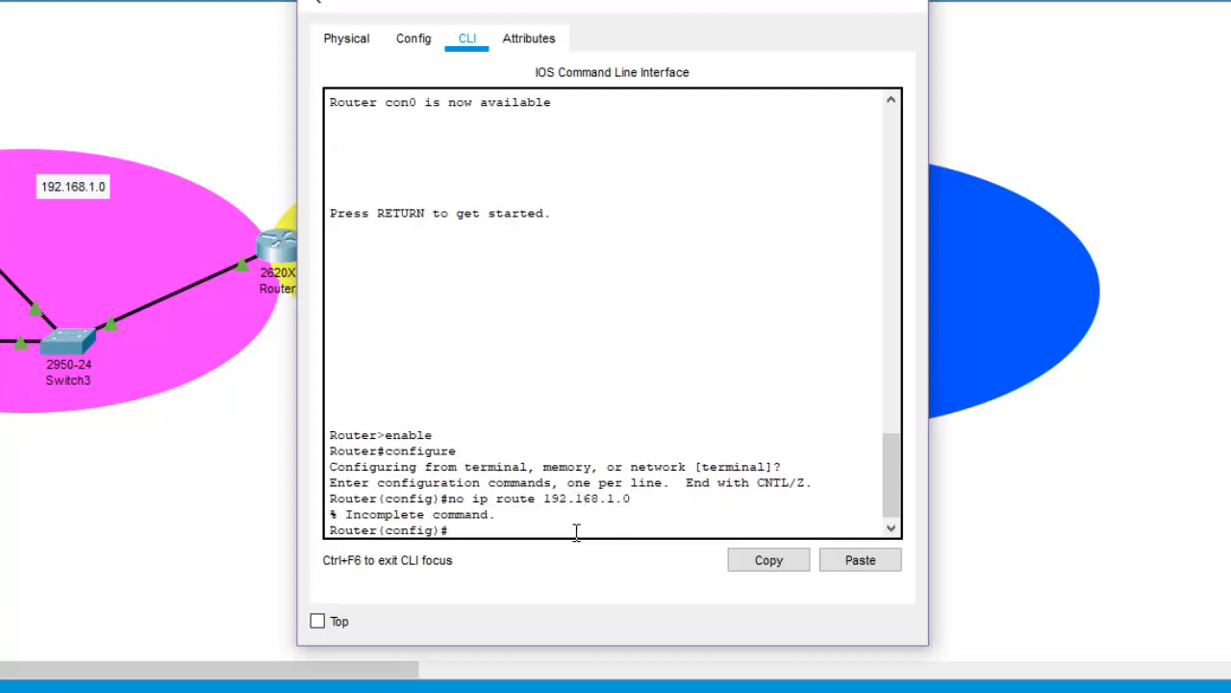
key(Up)
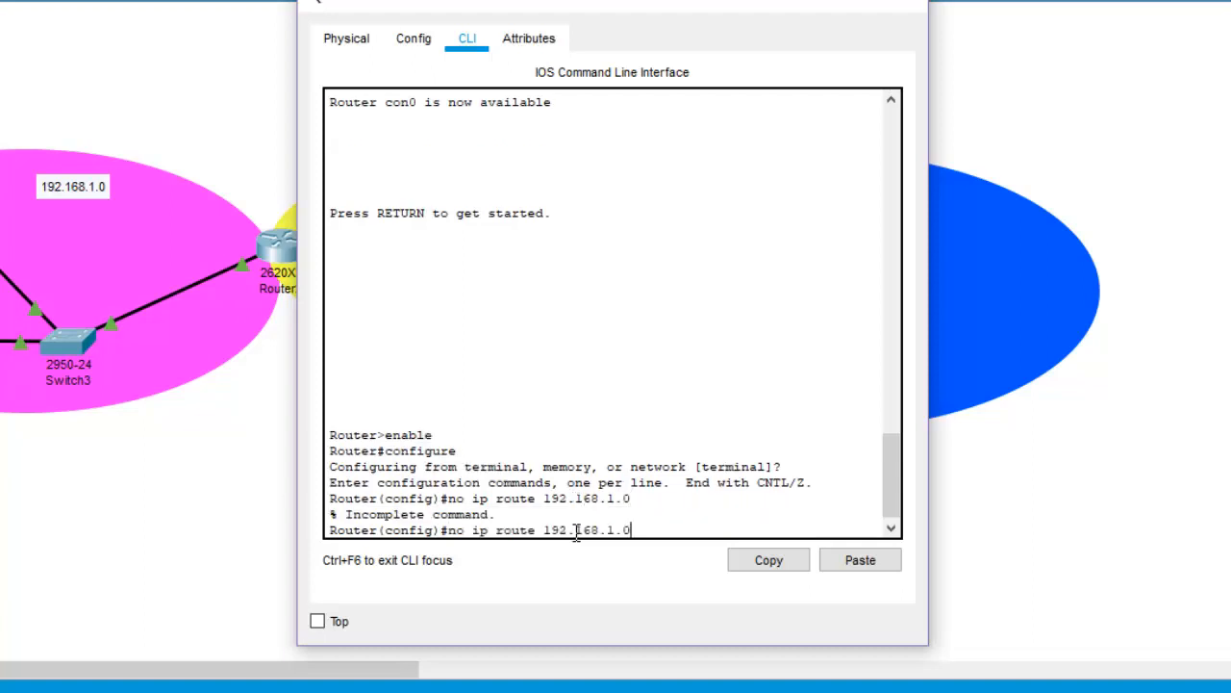
text(255.255.255.0 s0/0)
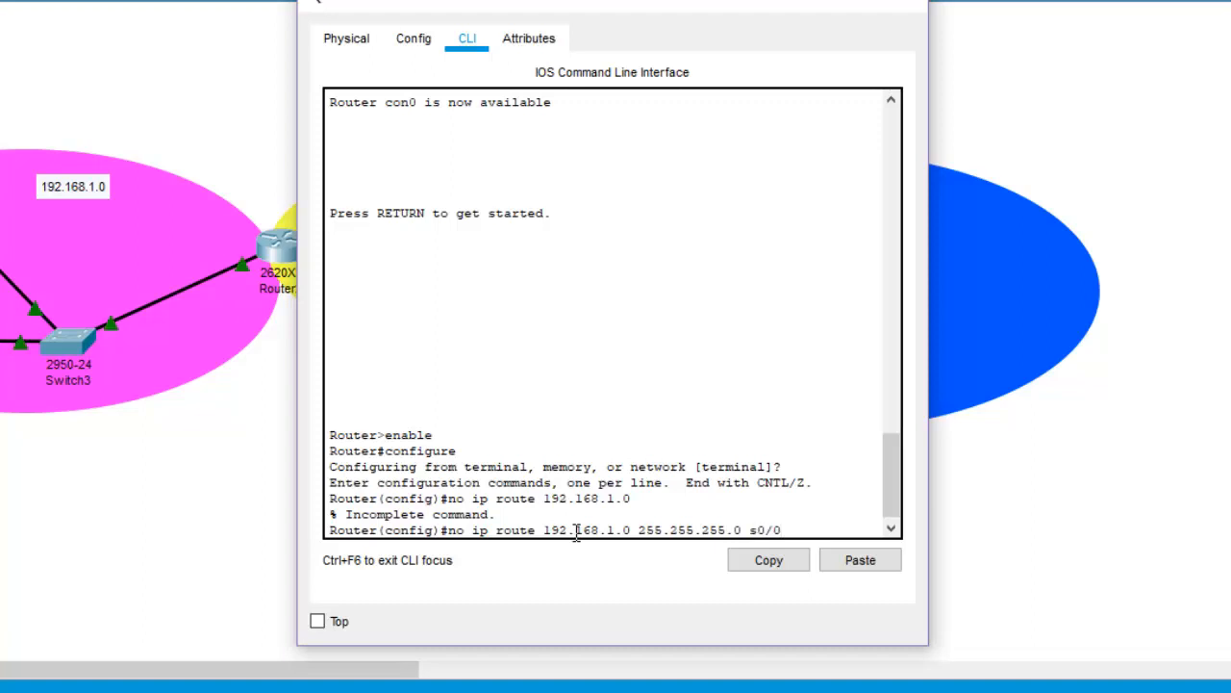
key(Return)
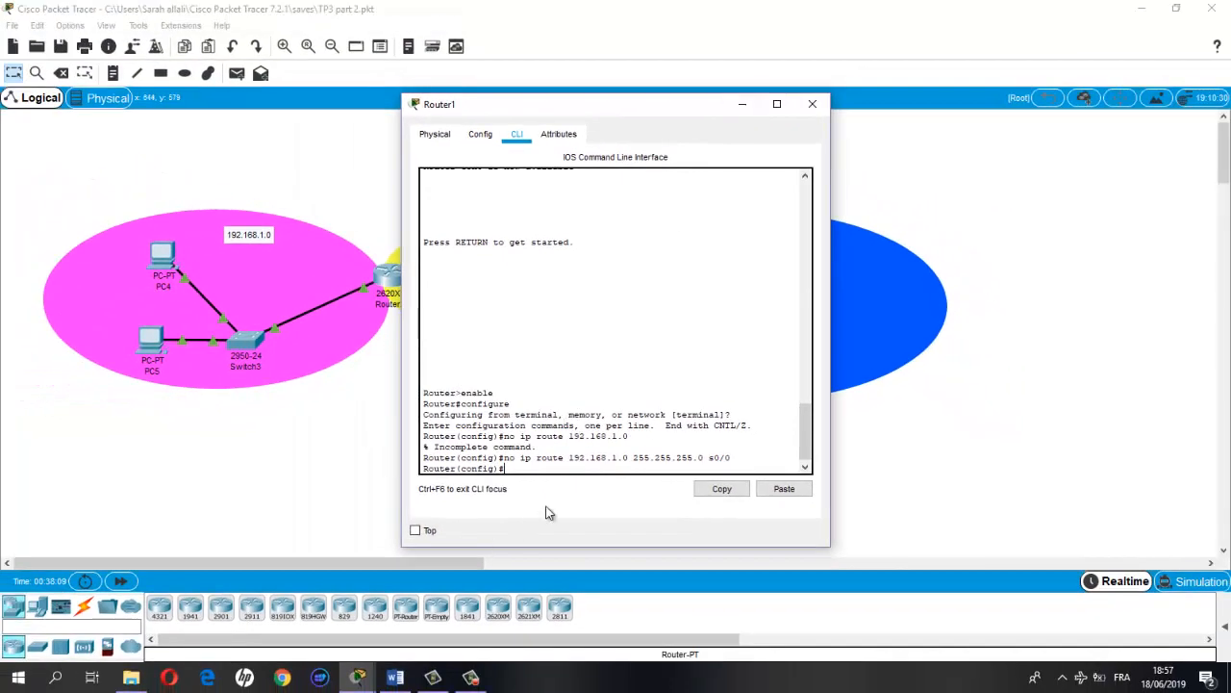
text(exit)
key(Return)
text(exit)
key(Return)
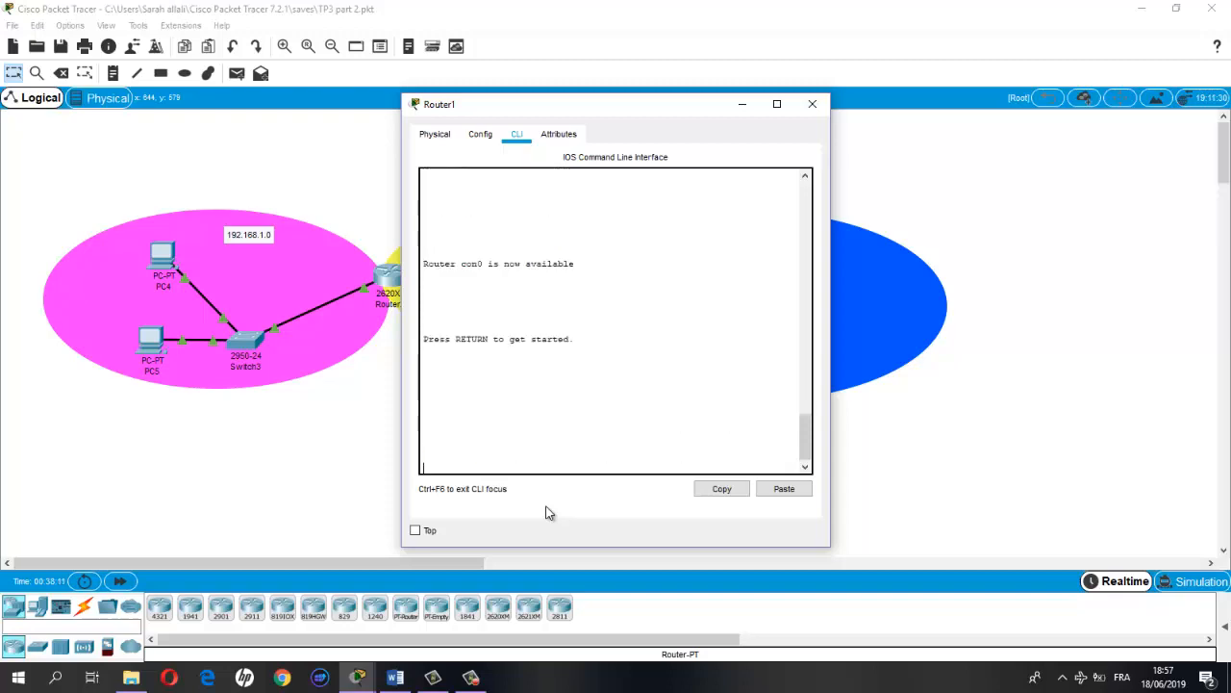
click(816, 104)
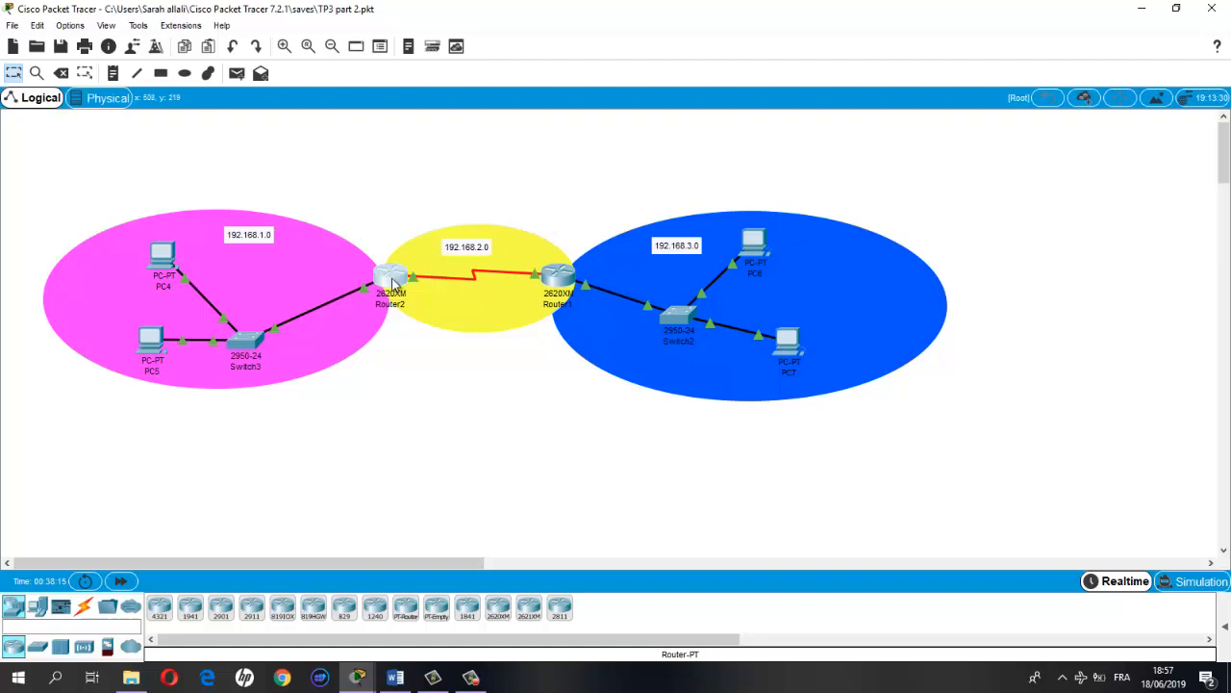
Open Router2's command line and enter global configuration mode.
click(393, 282)
drag(660, 101, 348, 101)
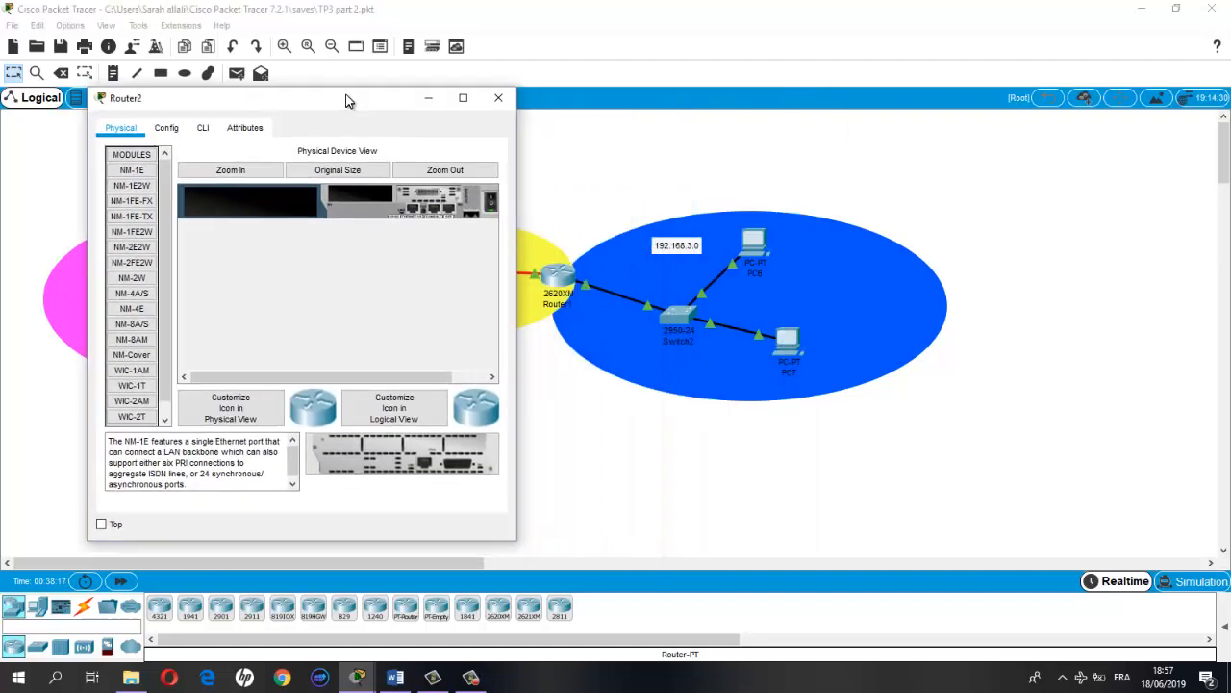
click(203, 127)
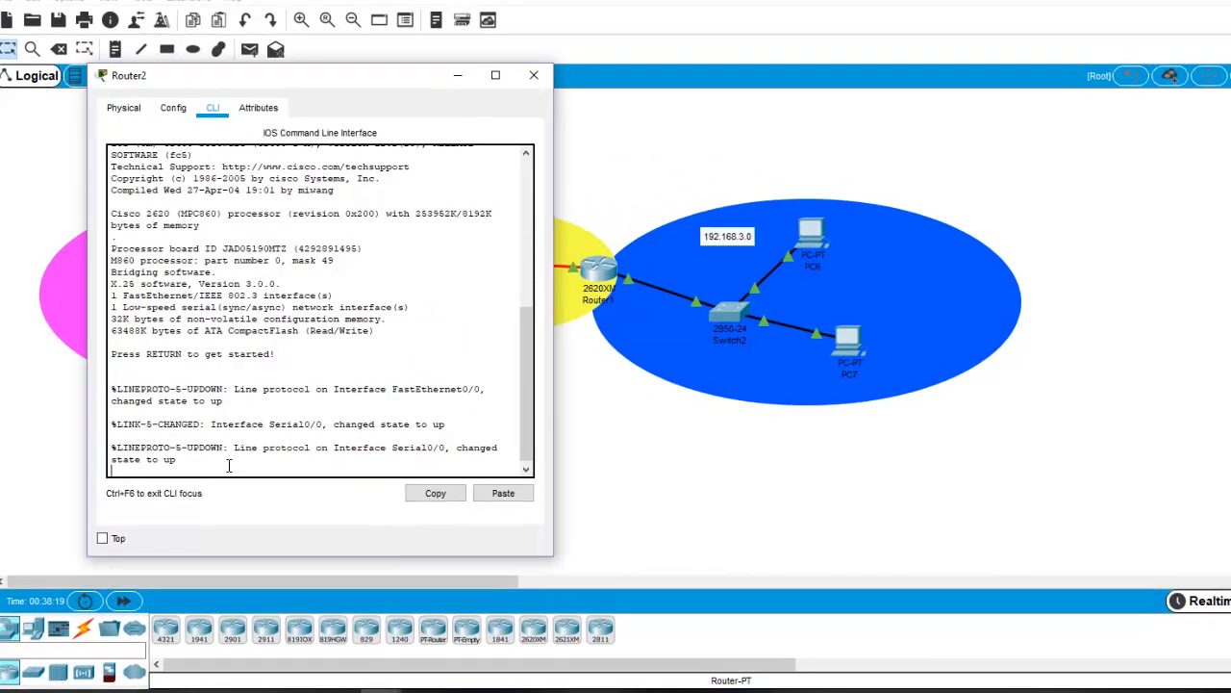
key(Return)
text(enable)
key(Return)
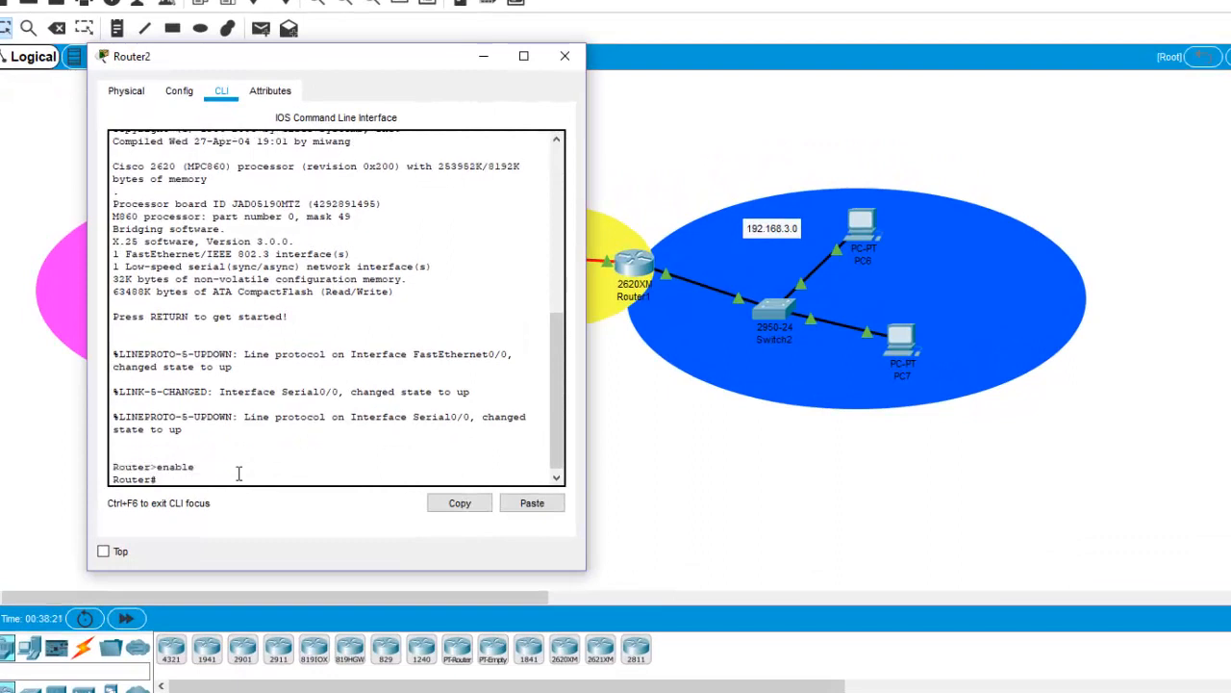
text(confi)
key(Tab)
key(Return)
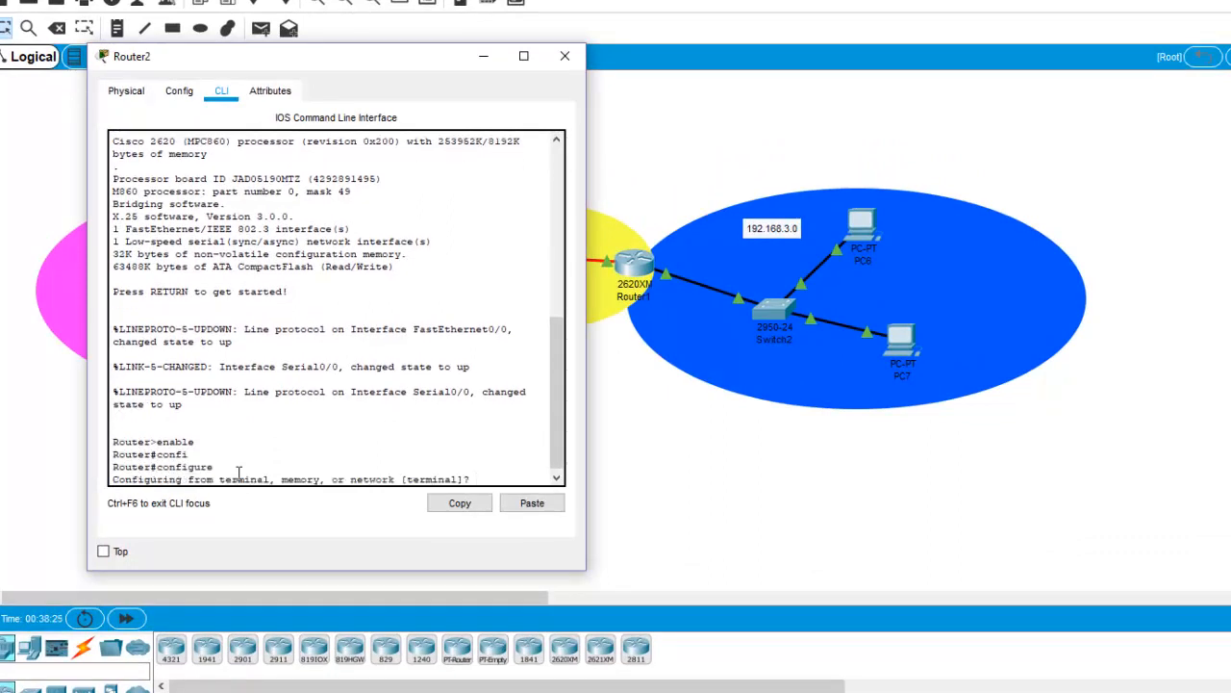
key(Return)
Remove Router2's static route to 192.168.3.0 255.255.255.0 via s0/0 and exit configuration mode.
text(nfig)#no ip route)
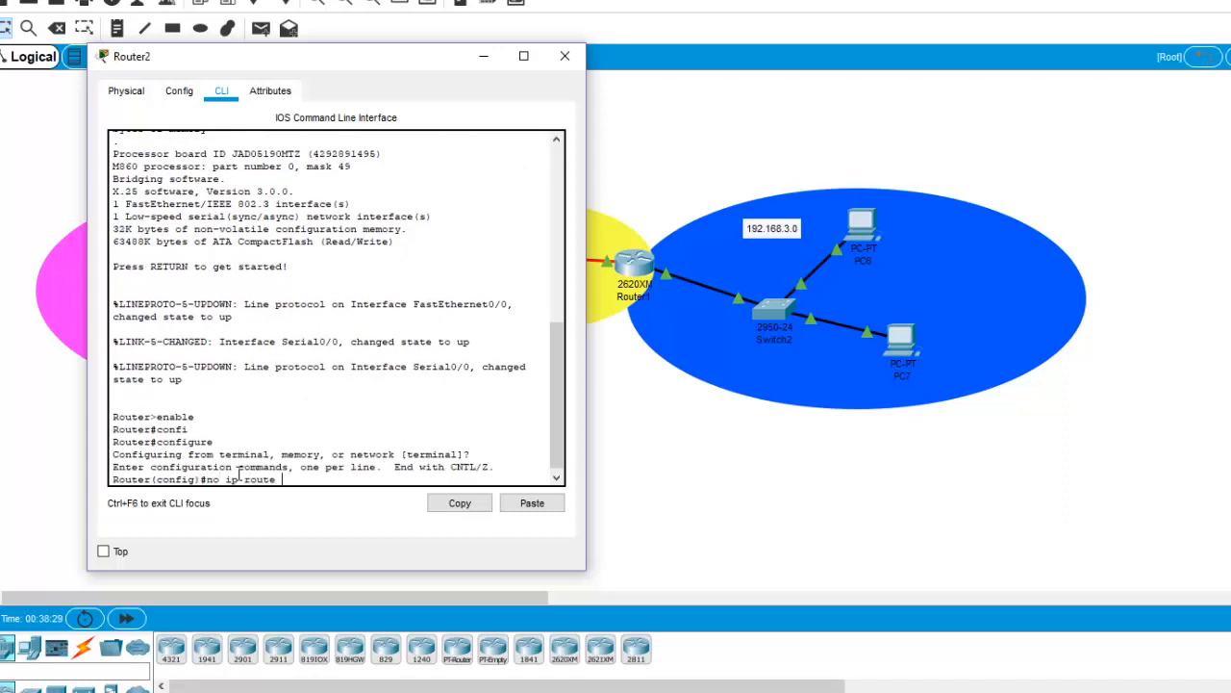
text( 192.168.3.0 255.255.255.0 s0/0)
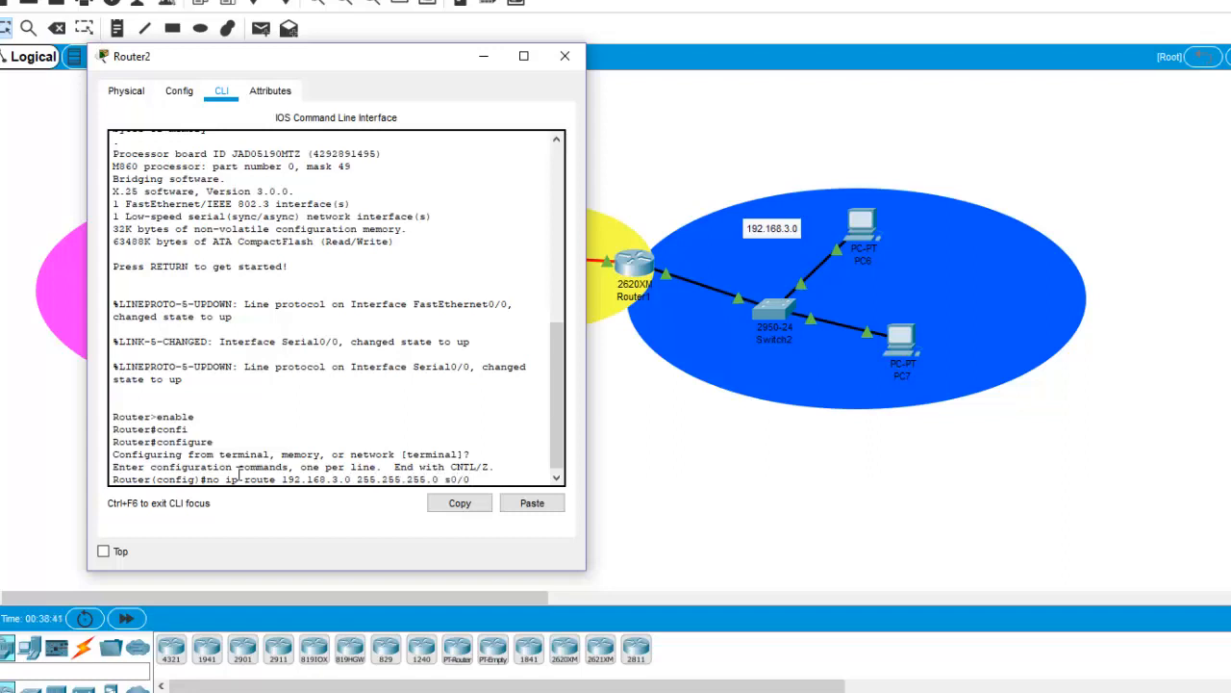
key(Return)
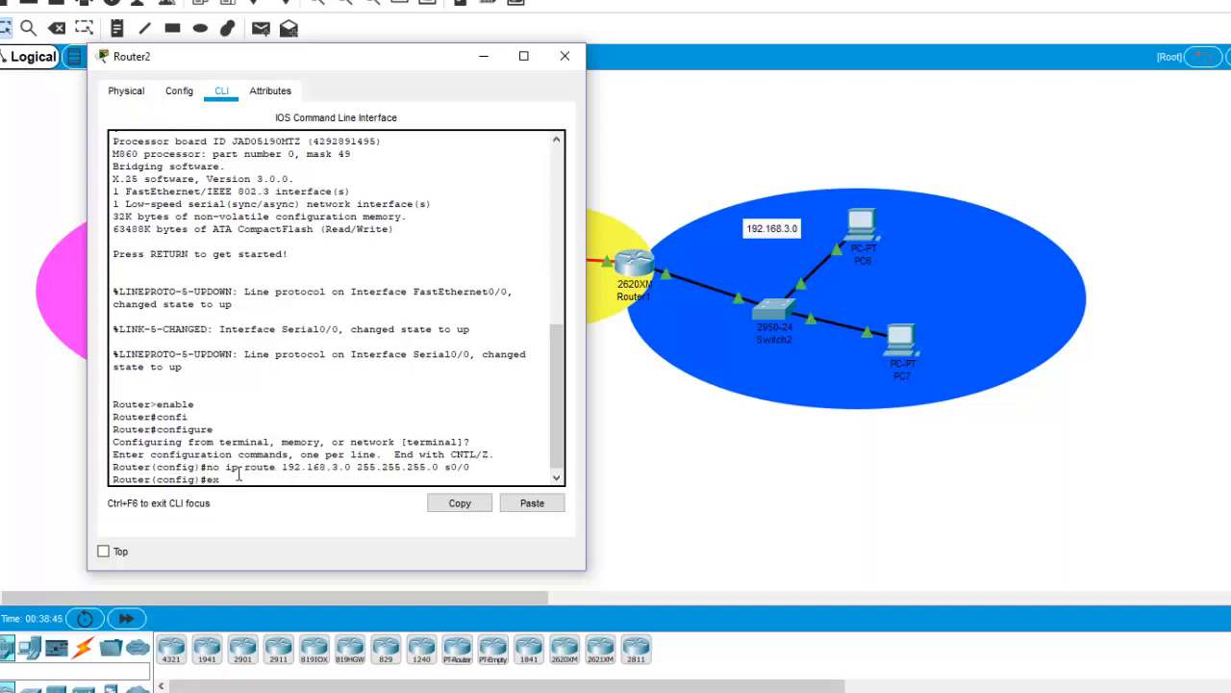
text(exit)
key(Return)
key(Return)
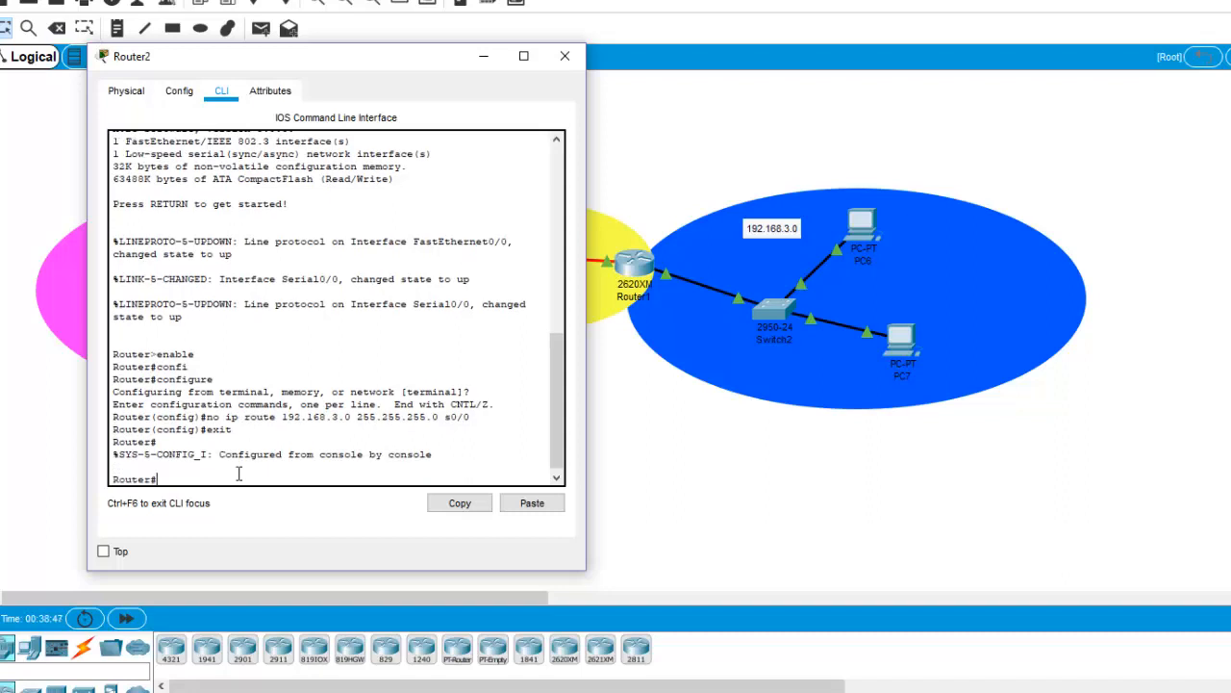
Display Router2's routing table with show ip route to check its remaining routes, and close the router's window.
text(show ip route)
key(Return)
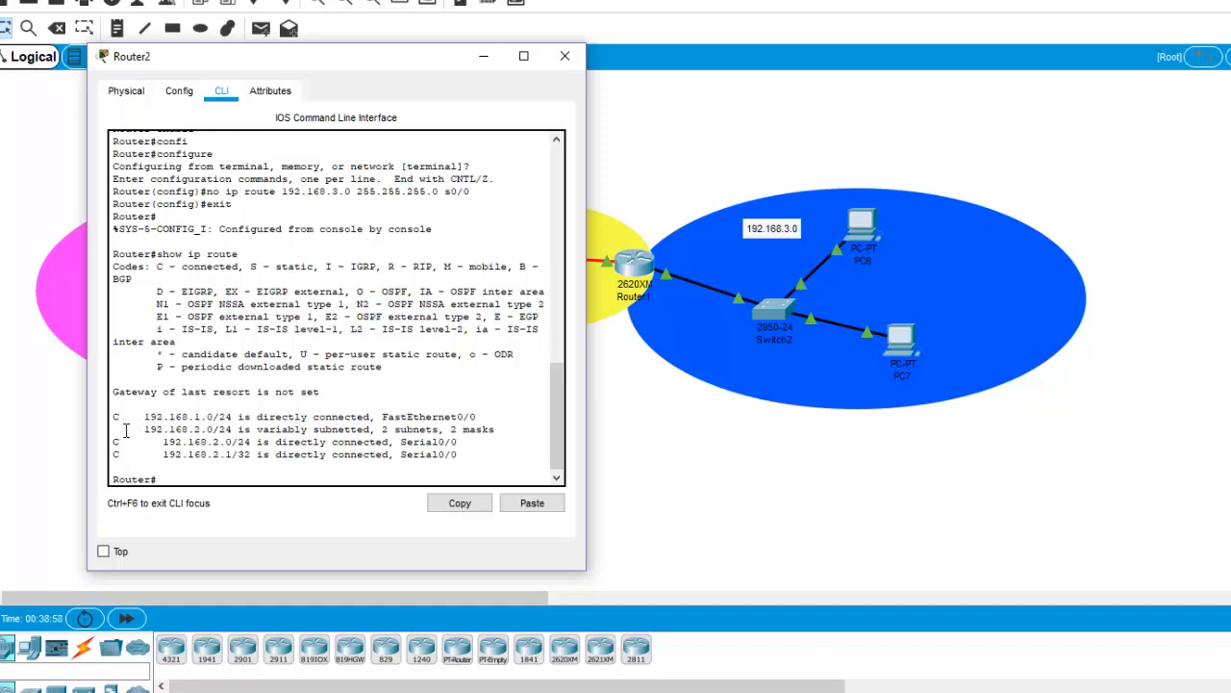
click(564, 55)
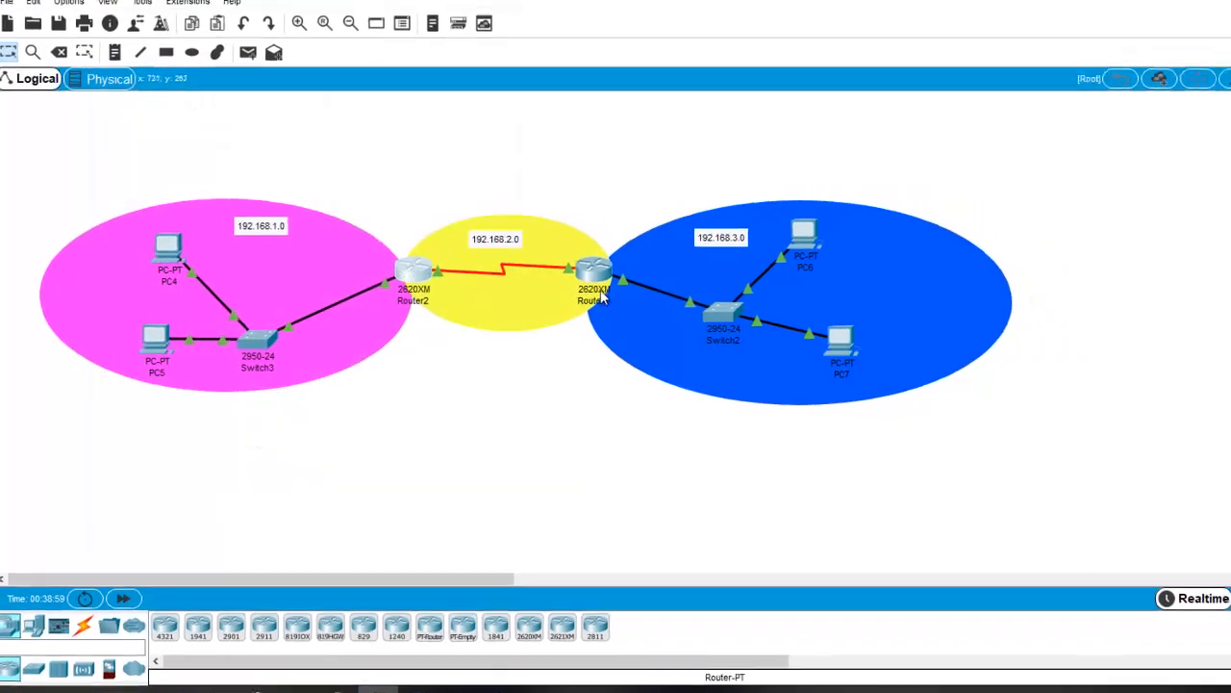
Display Router1's routing table from privileged mode with show ip route, and return to the exercise document in Word.
click(596, 288)
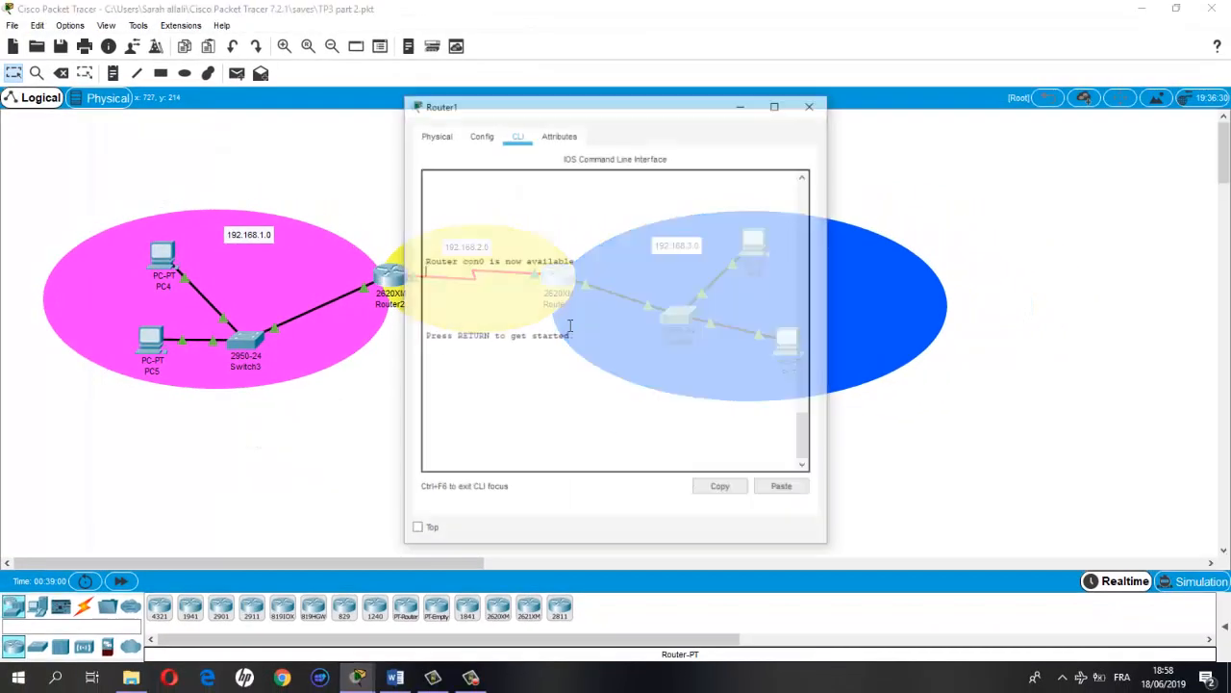
key(Return)
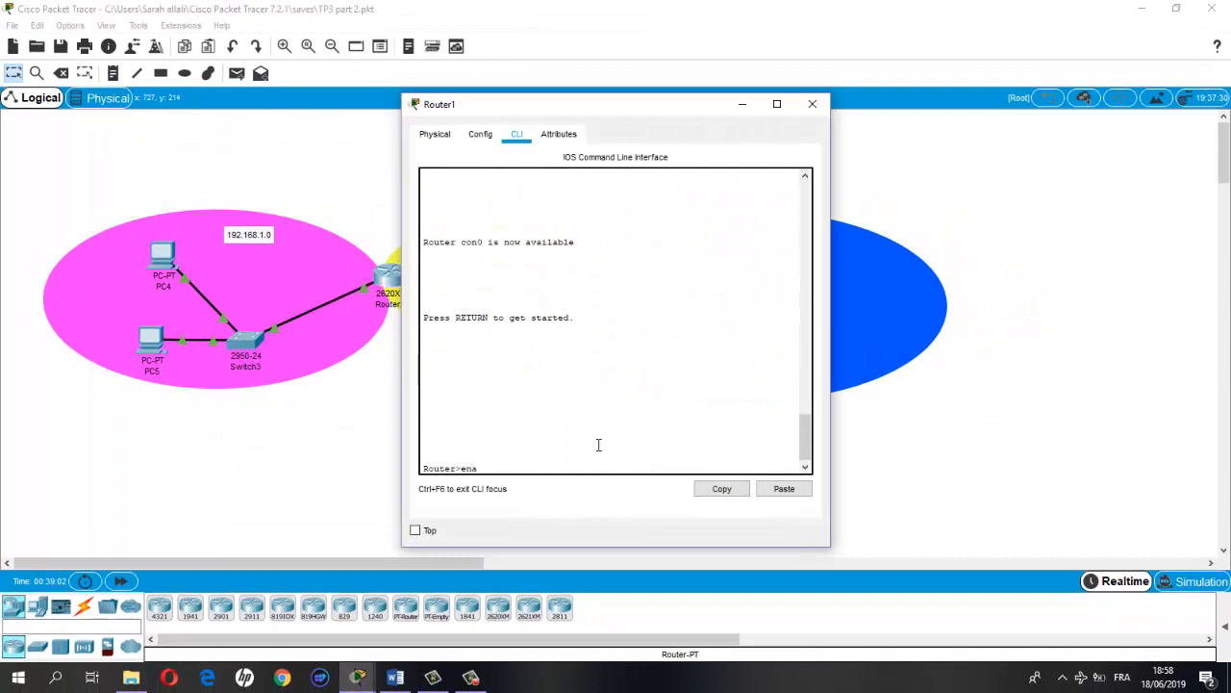
text(enable)
key(Return)
text(shw)
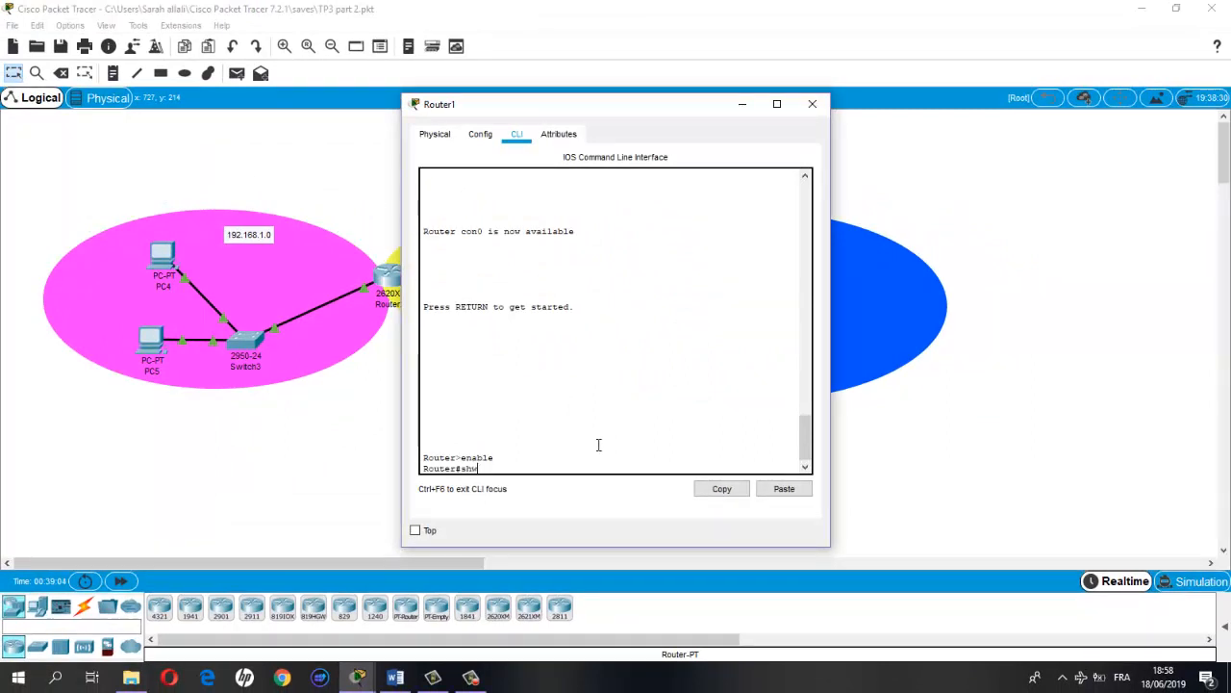
key(BackSpace)
text(ow ip route)
key(Return)
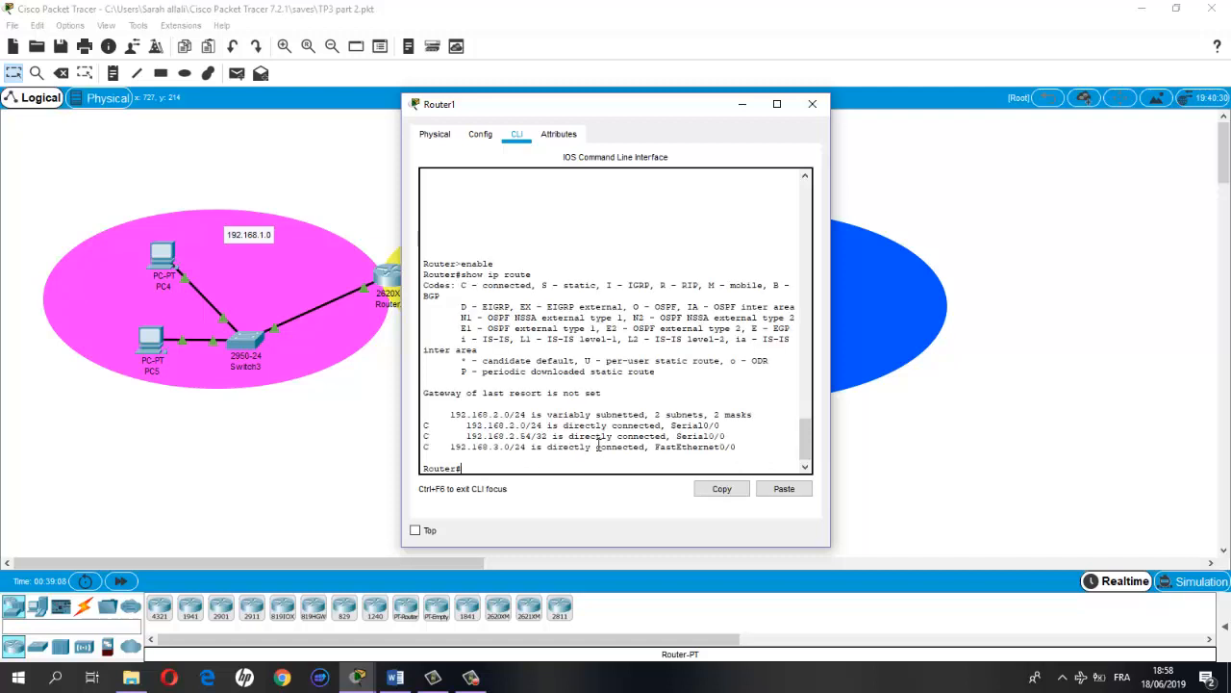
click(812, 104)
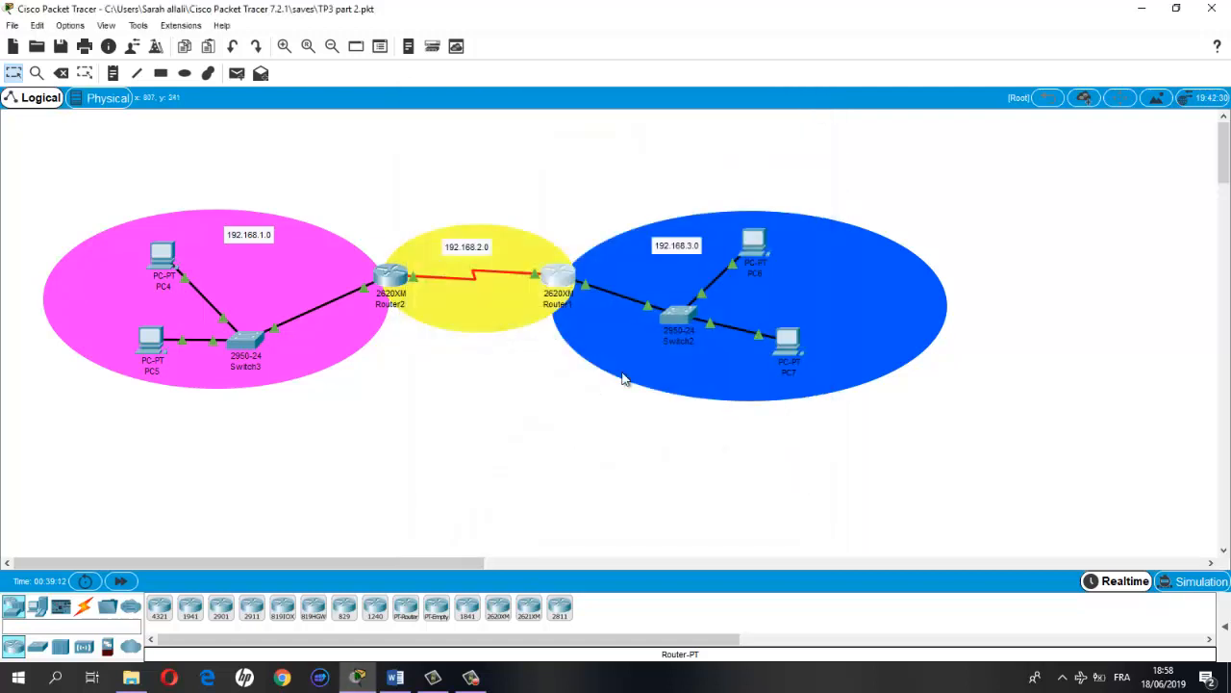
click(397, 678)
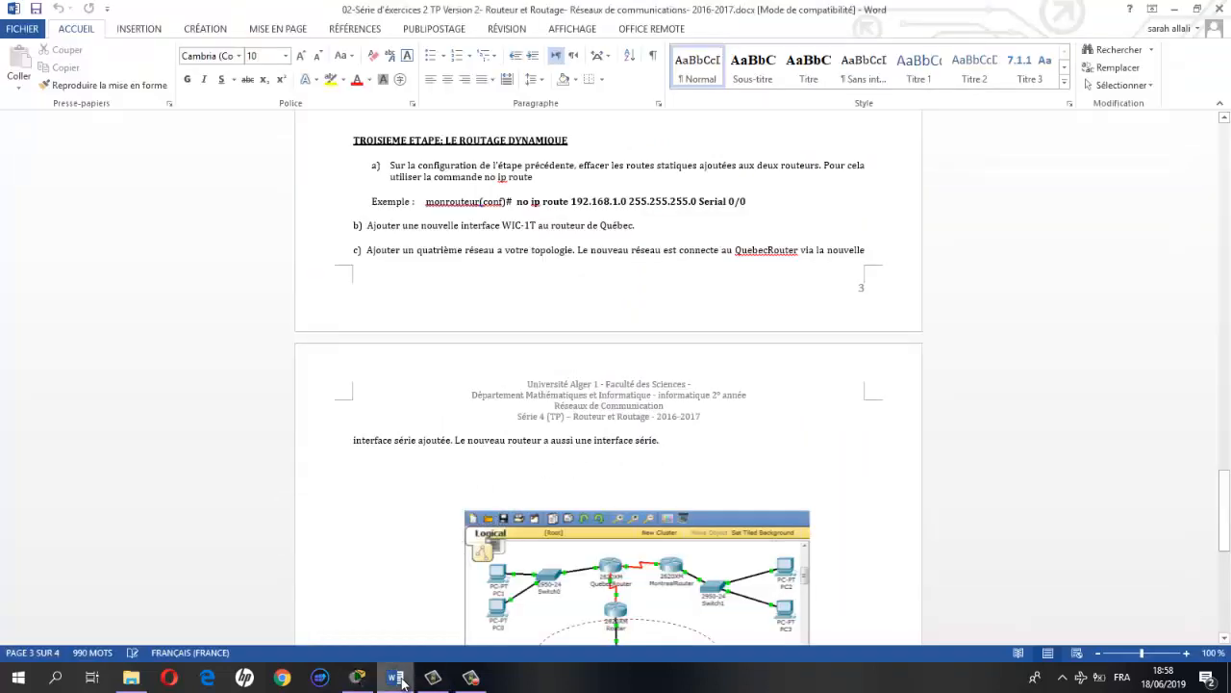
Check the fourth-network diagram in the exercise, switch back to Packet Tracer, and place a 2620XM router below Router2.
scroll(643, 515, down, 4)
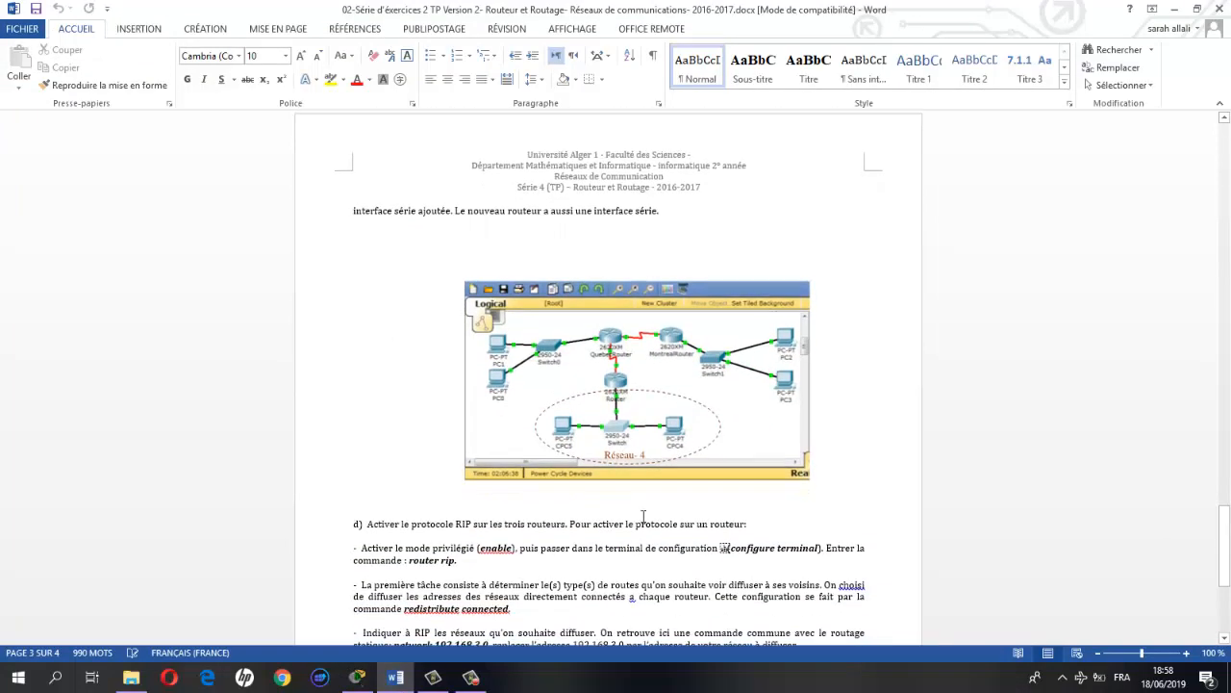
click(1175, 8)
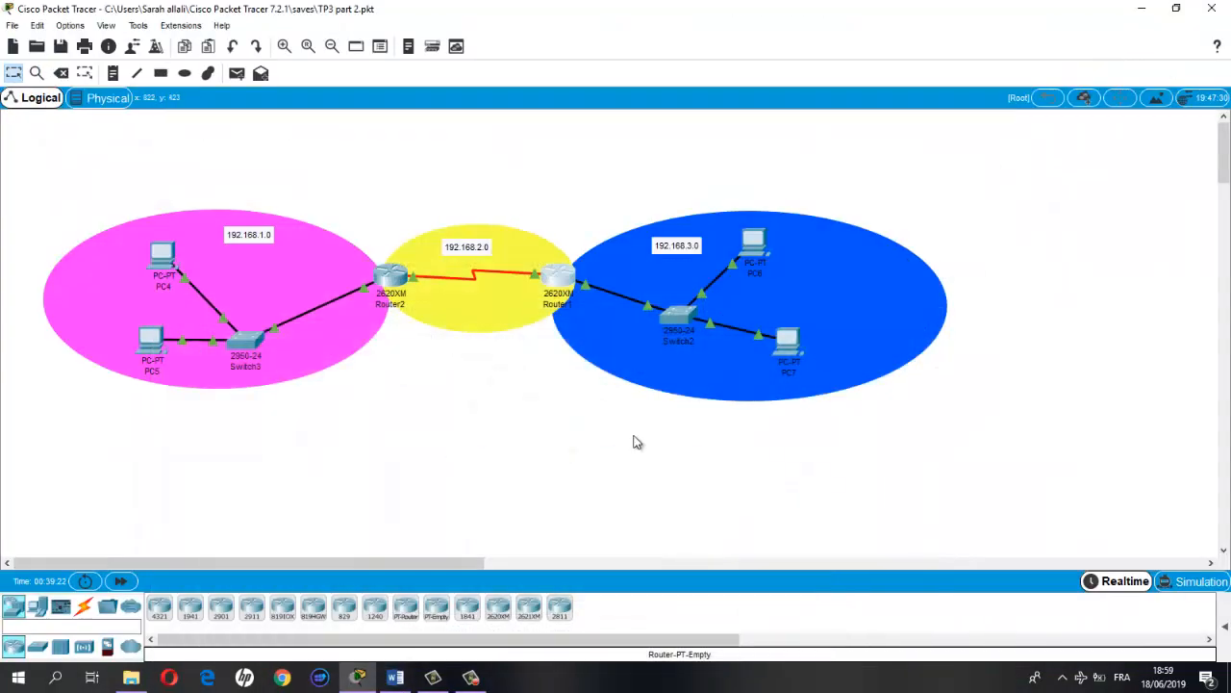
scroll(633, 442, down, 3)
scroll(633, 443, up, 2)
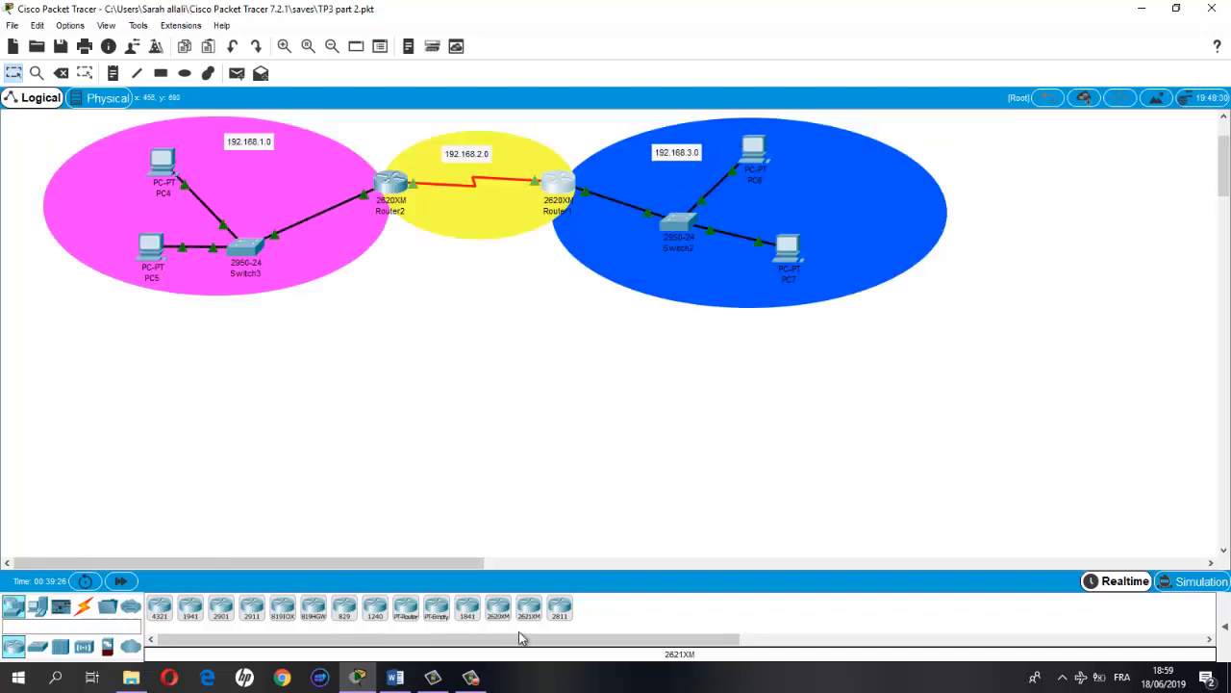
click(497, 608)
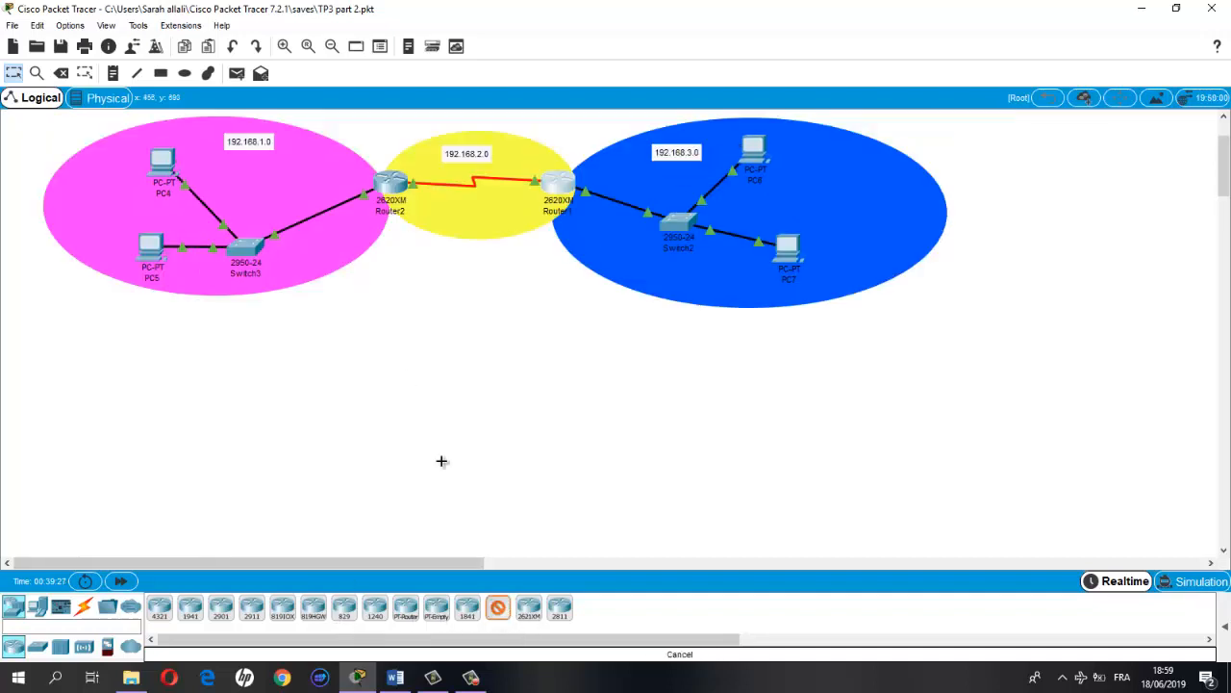
click(389, 349)
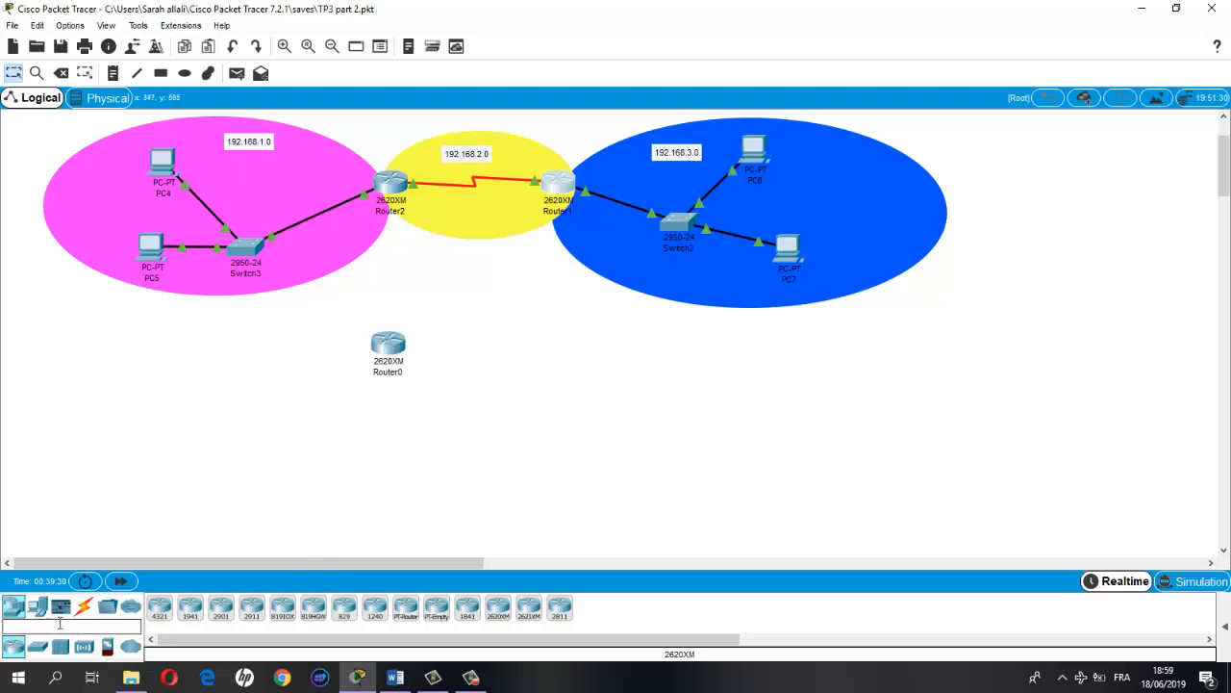
Place a 2950-24 switch below the new router, with one PC on each side of the switch.
click(37, 645)
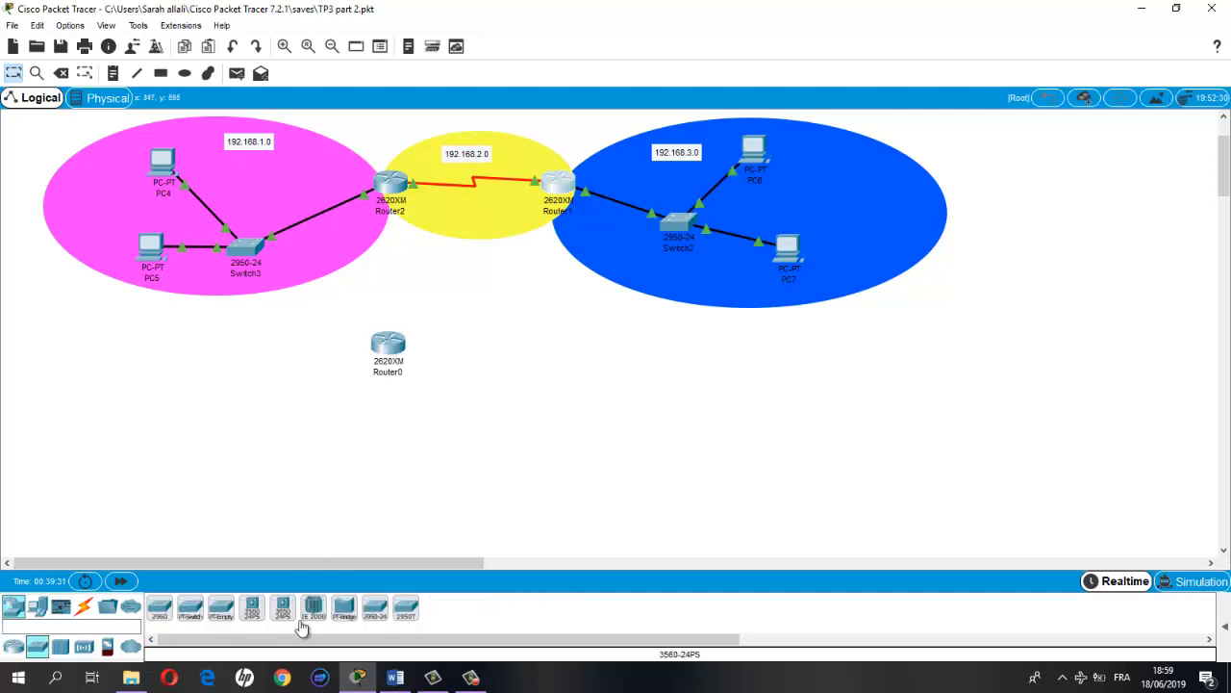
click(375, 607)
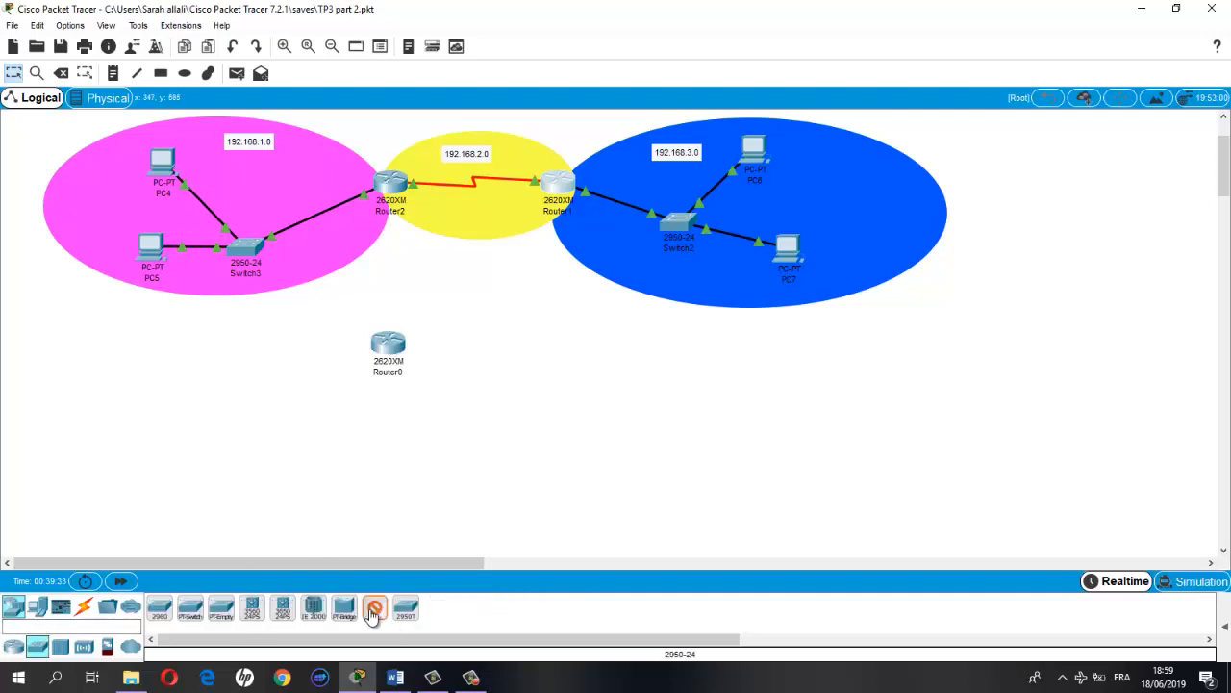
click(382, 445)
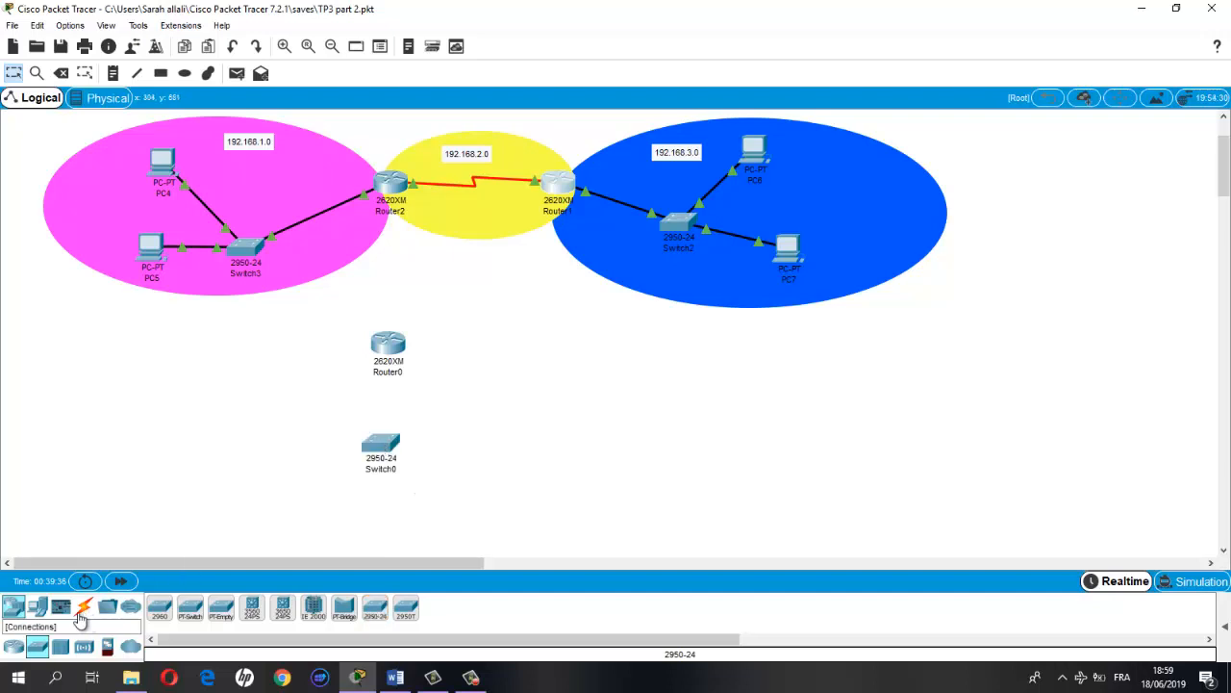
click(36, 607)
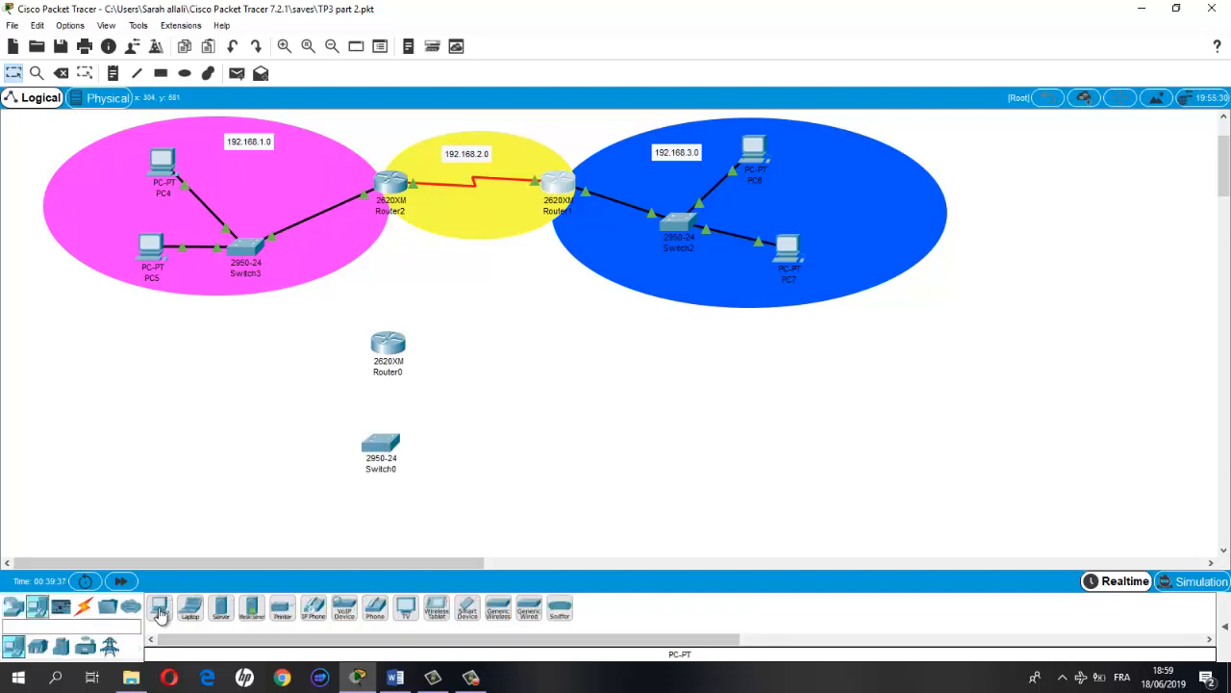
click(160, 612)
click(298, 475)
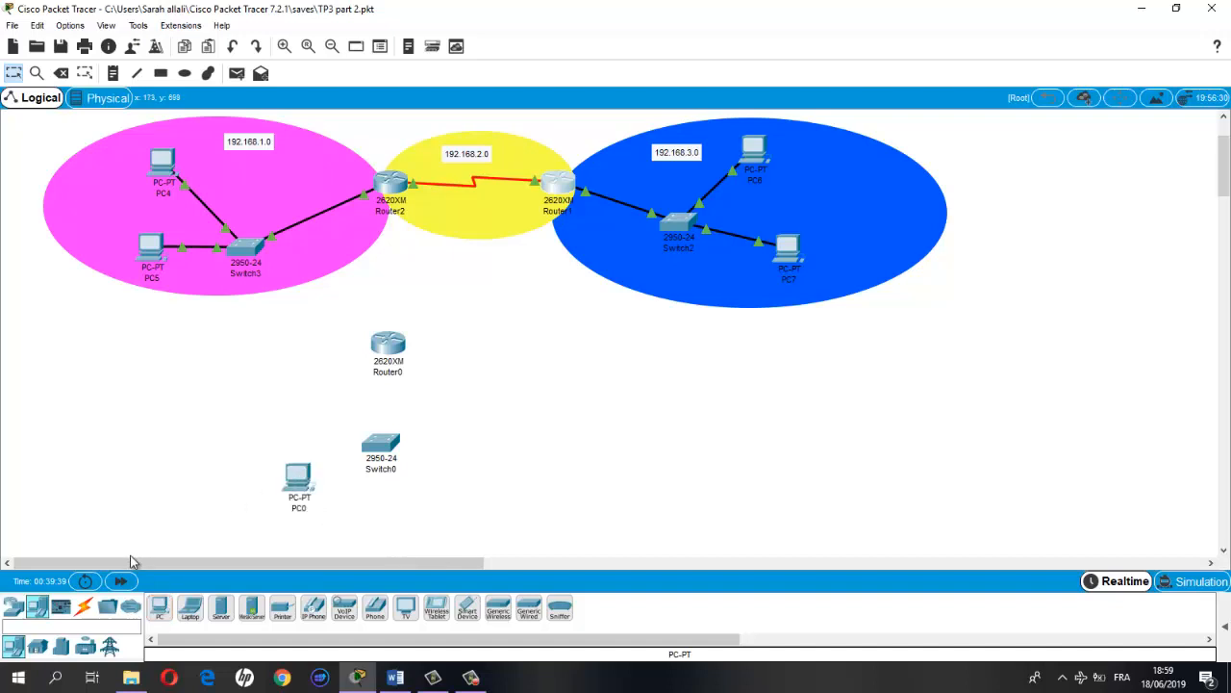
click(159, 612)
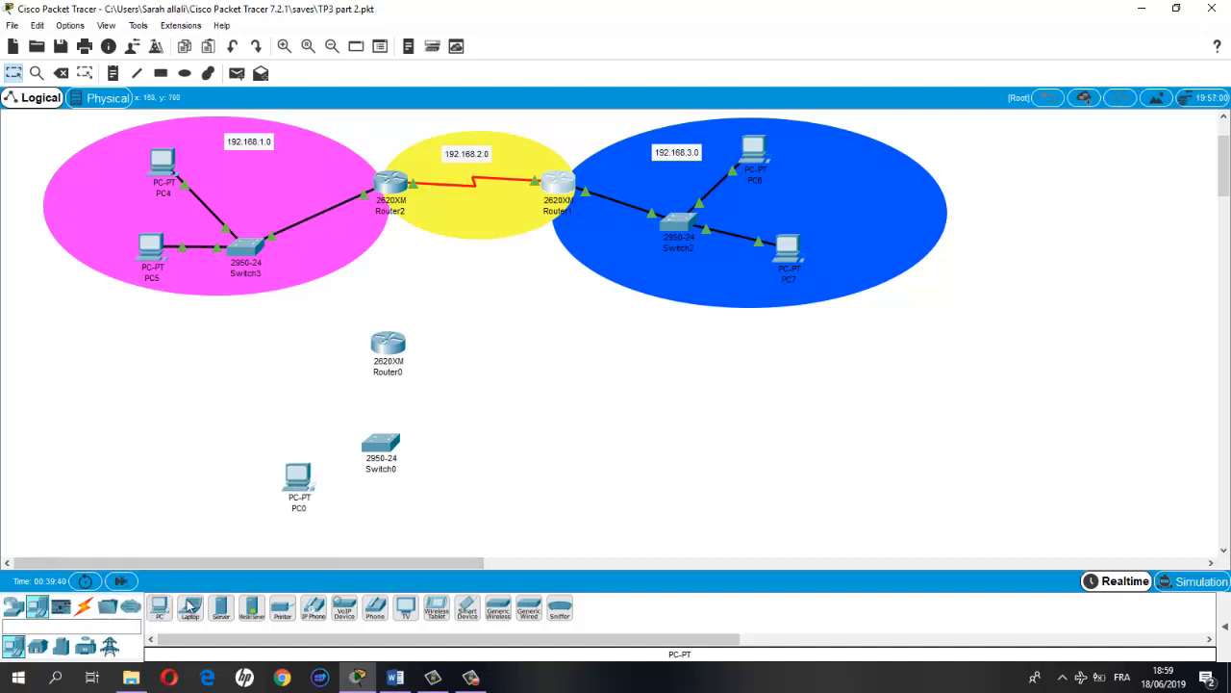
click(471, 491)
Cable PC0 and PC1 to Switch0 using the automatically chosen connection type.
click(84, 608)
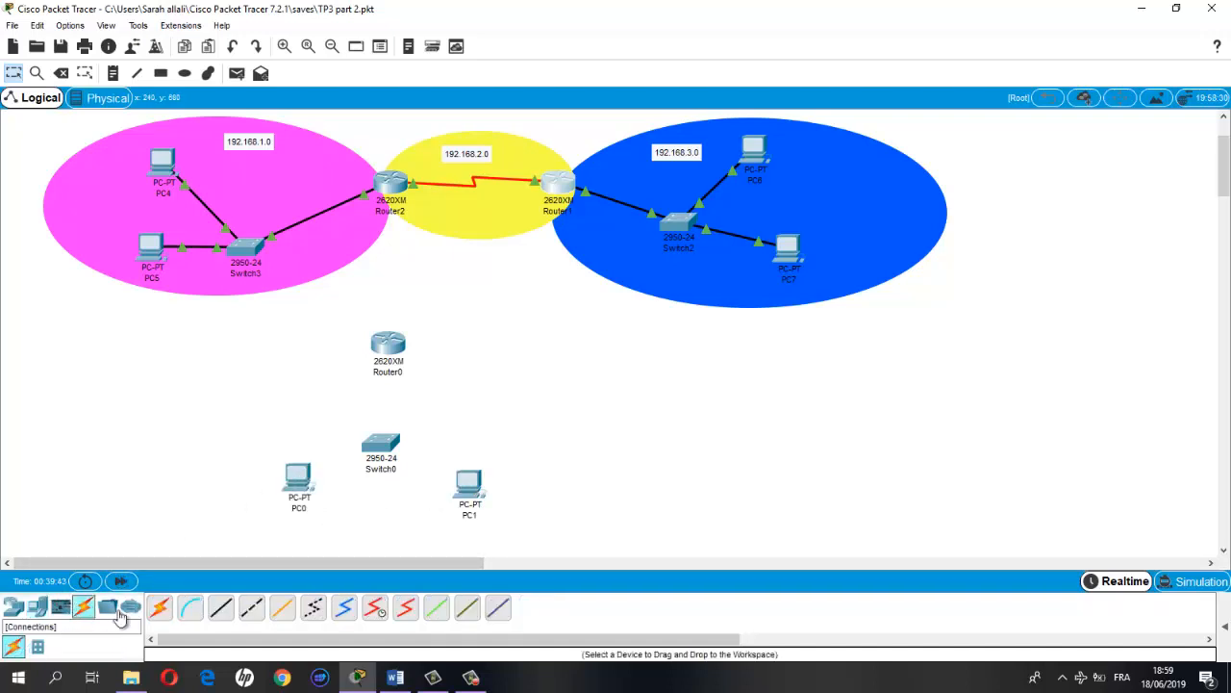
click(159, 607)
click(308, 479)
click(380, 449)
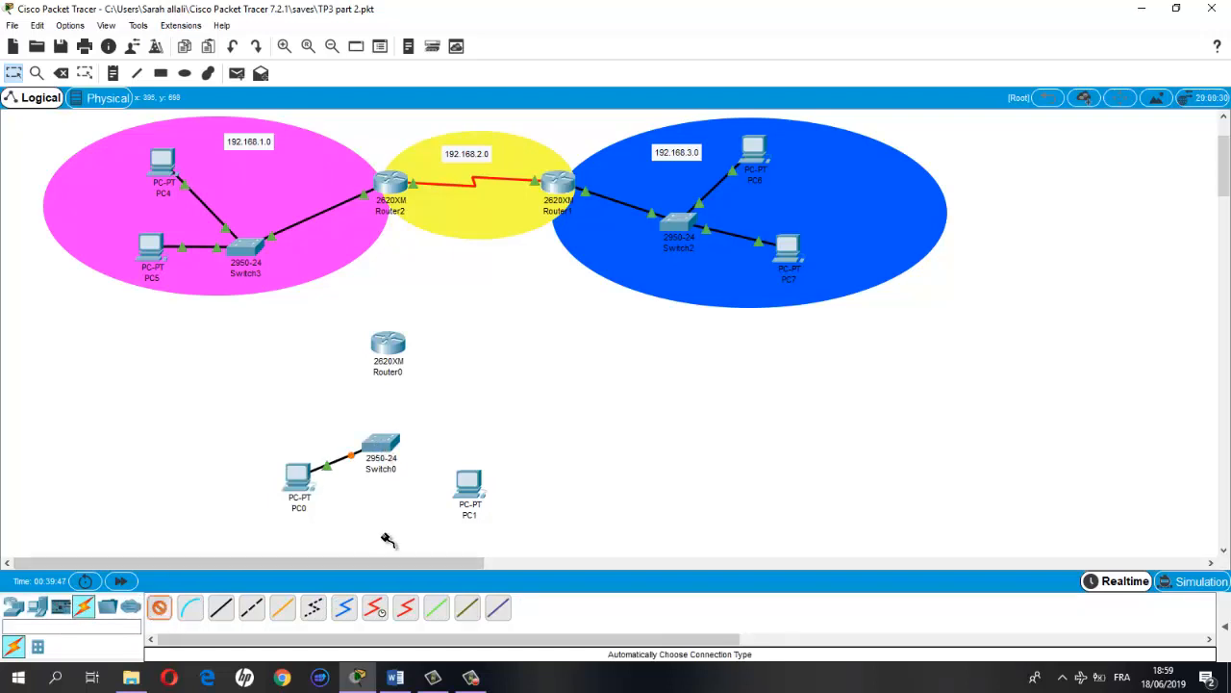
click(468, 489)
click(393, 452)
click(392, 449)
Link Switch0 to Router0 with an automatically chosen connection.
click(164, 609)
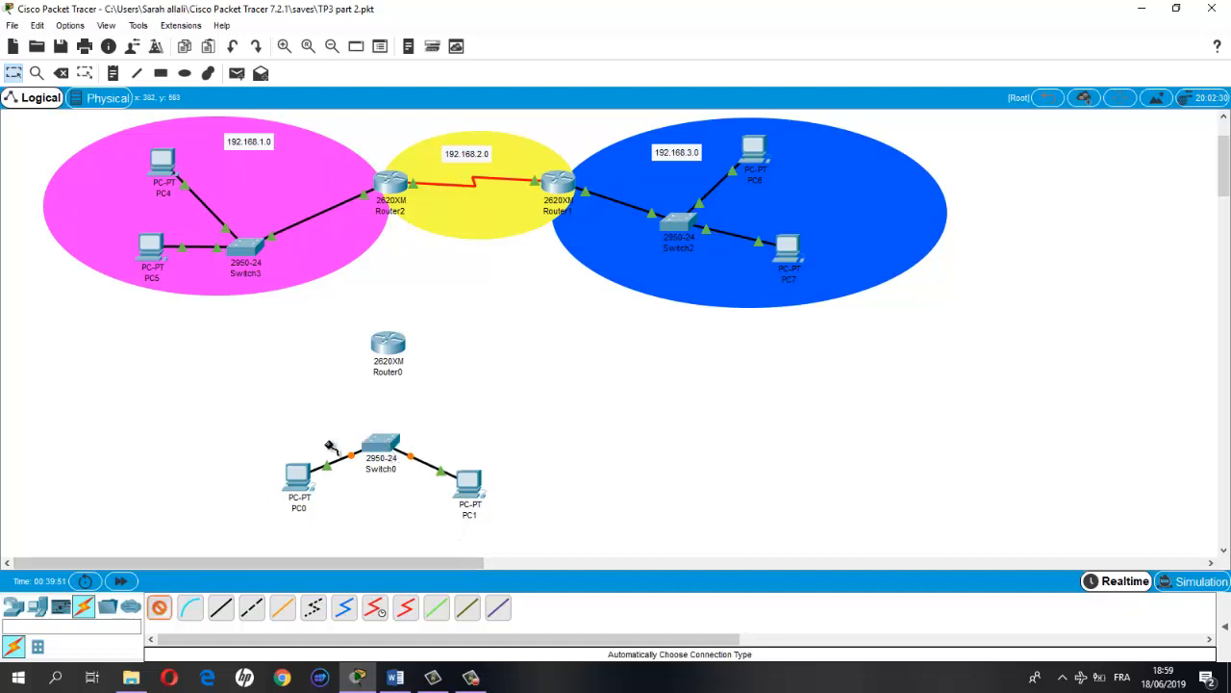
click(382, 443)
click(388, 344)
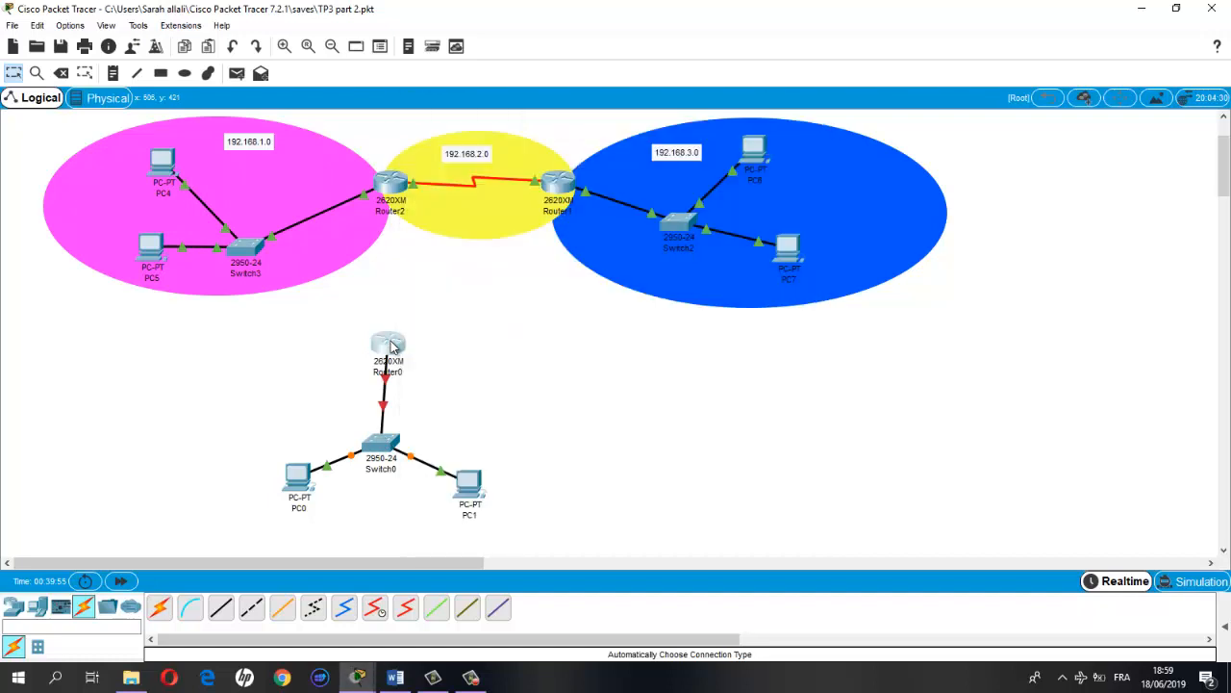
Power off Router0, install a WIC-1T module in the interface slot nearest its power switch, and power it back on.
click(391, 344)
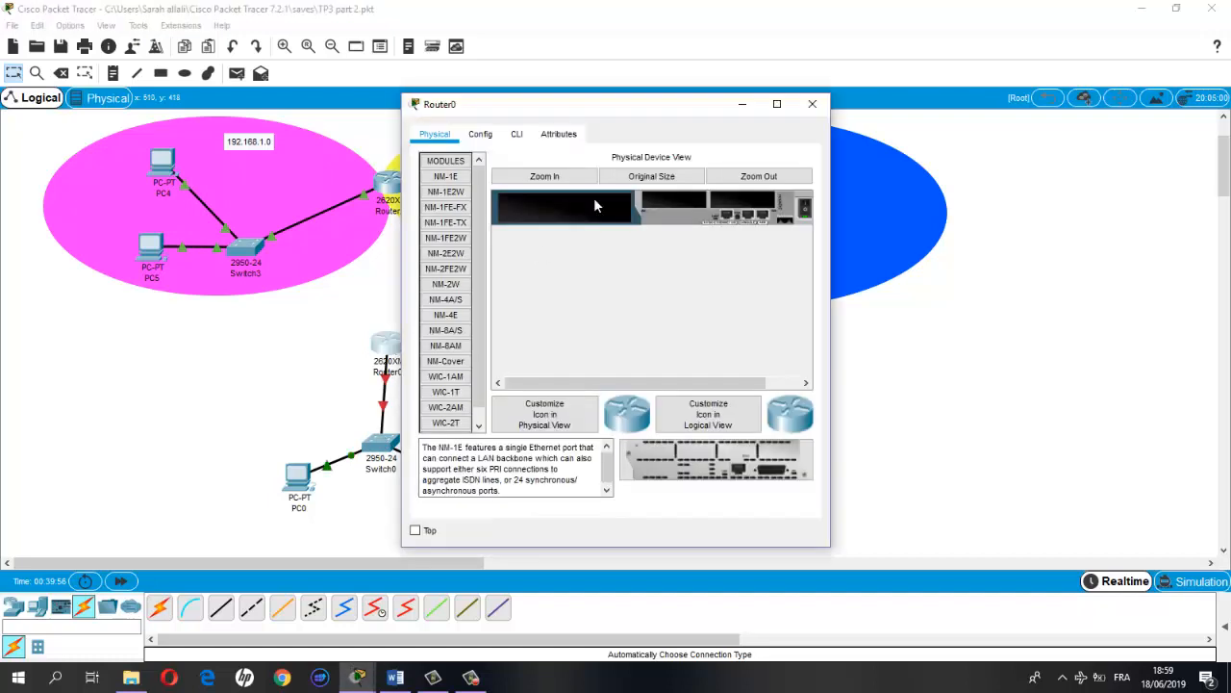
click(806, 207)
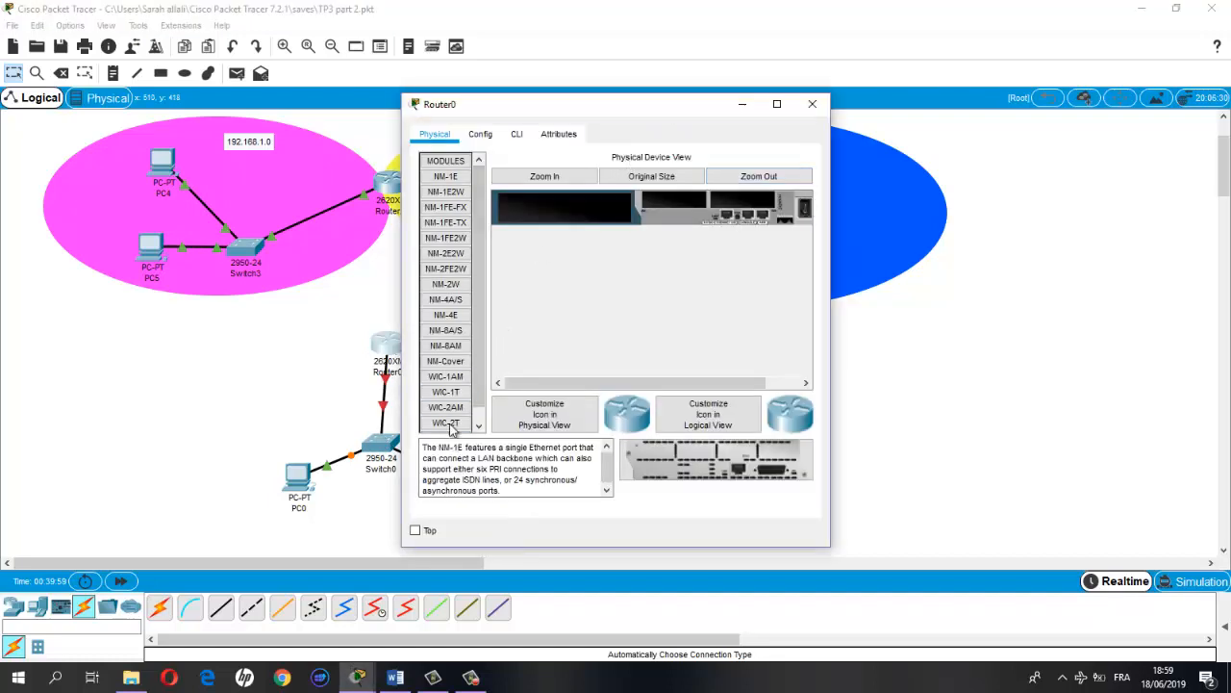
drag(452, 396, 741, 204)
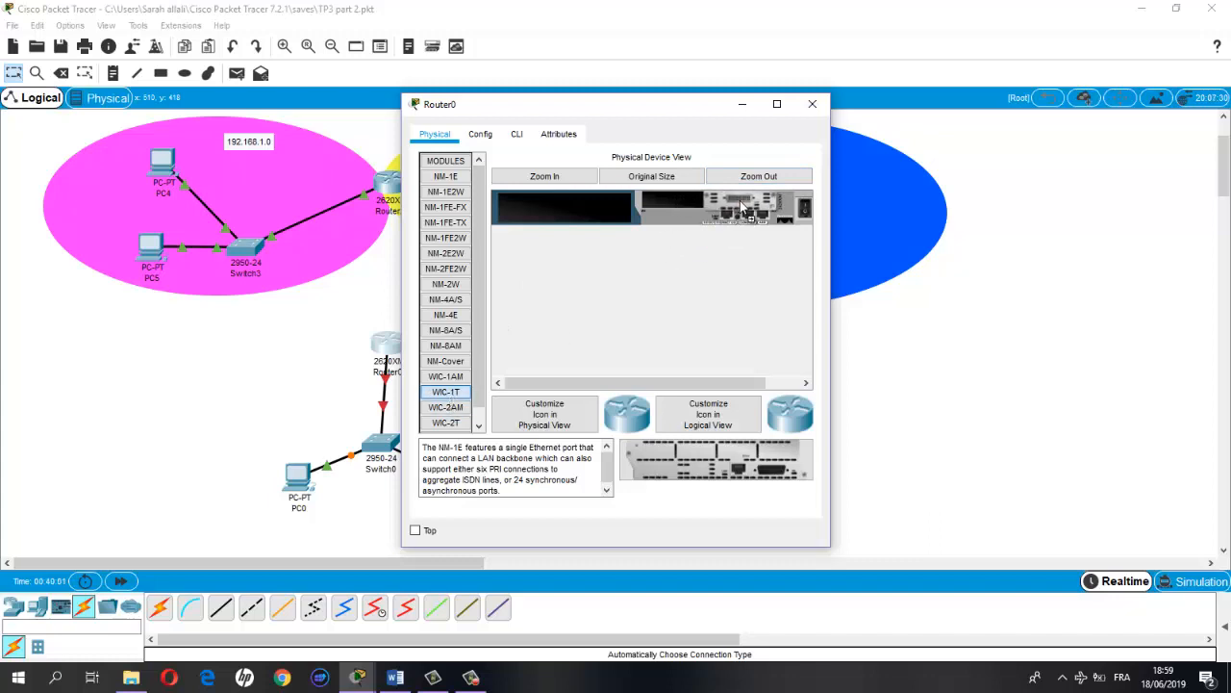
click(806, 207)
click(812, 104)
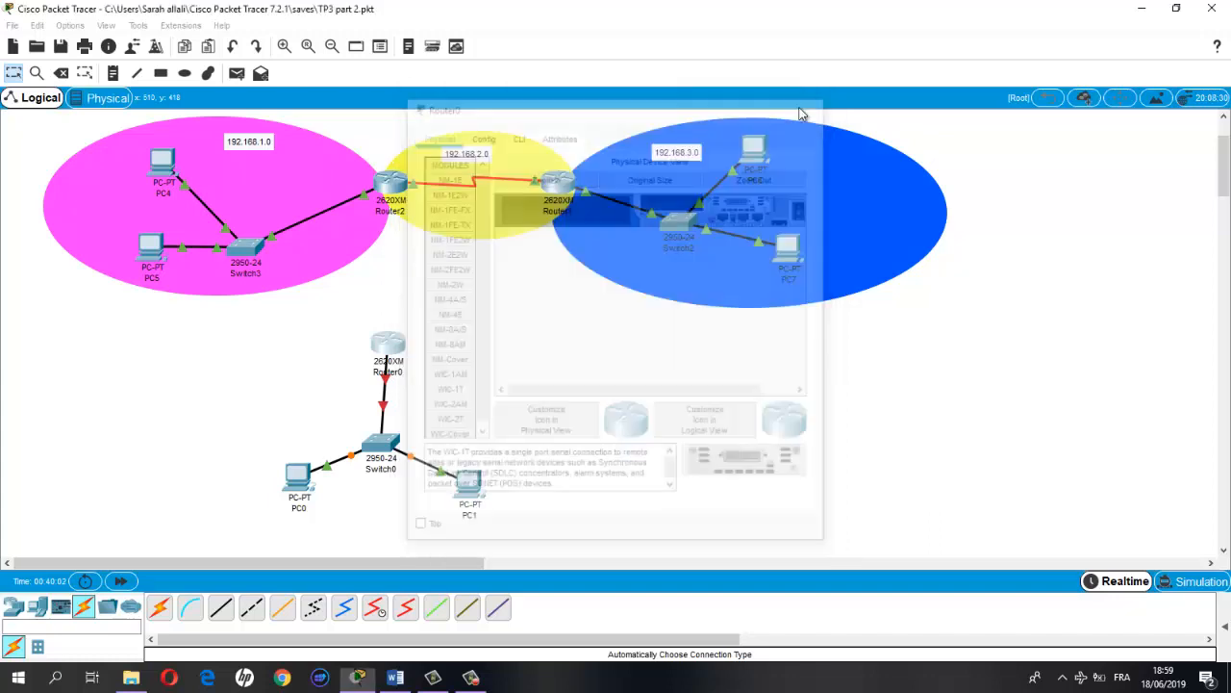
Power off Router2 and install a second WIC-1T module in its empty interface slot.
click(394, 187)
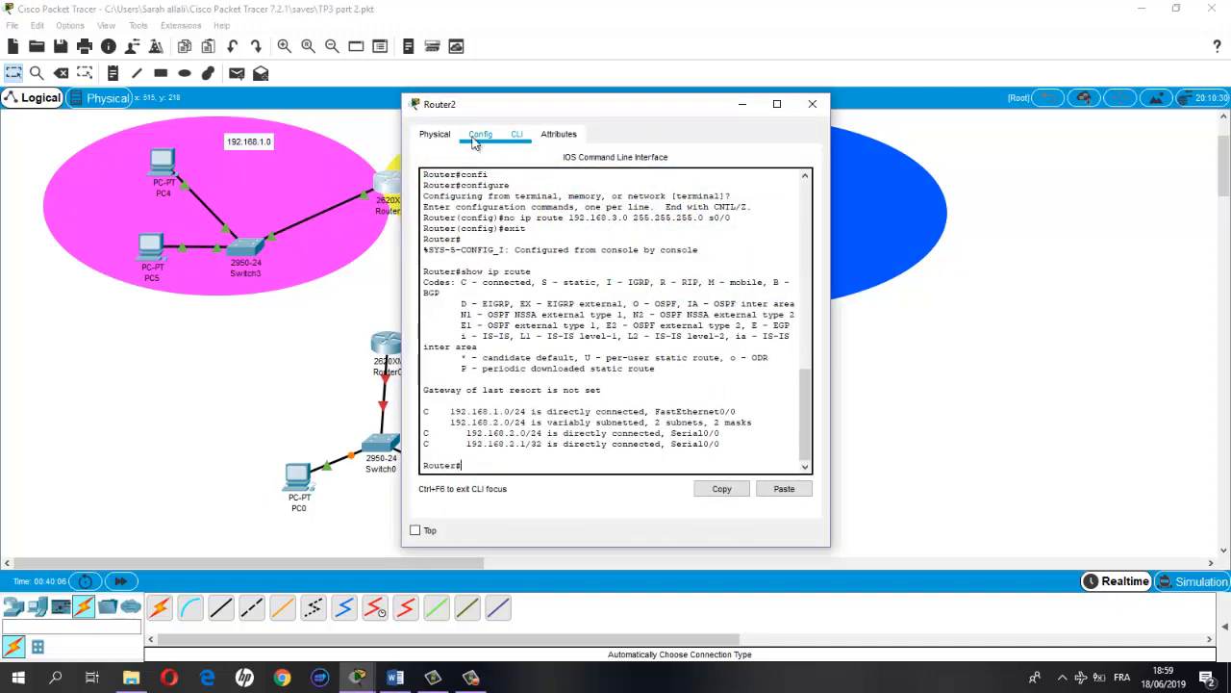
click(437, 135)
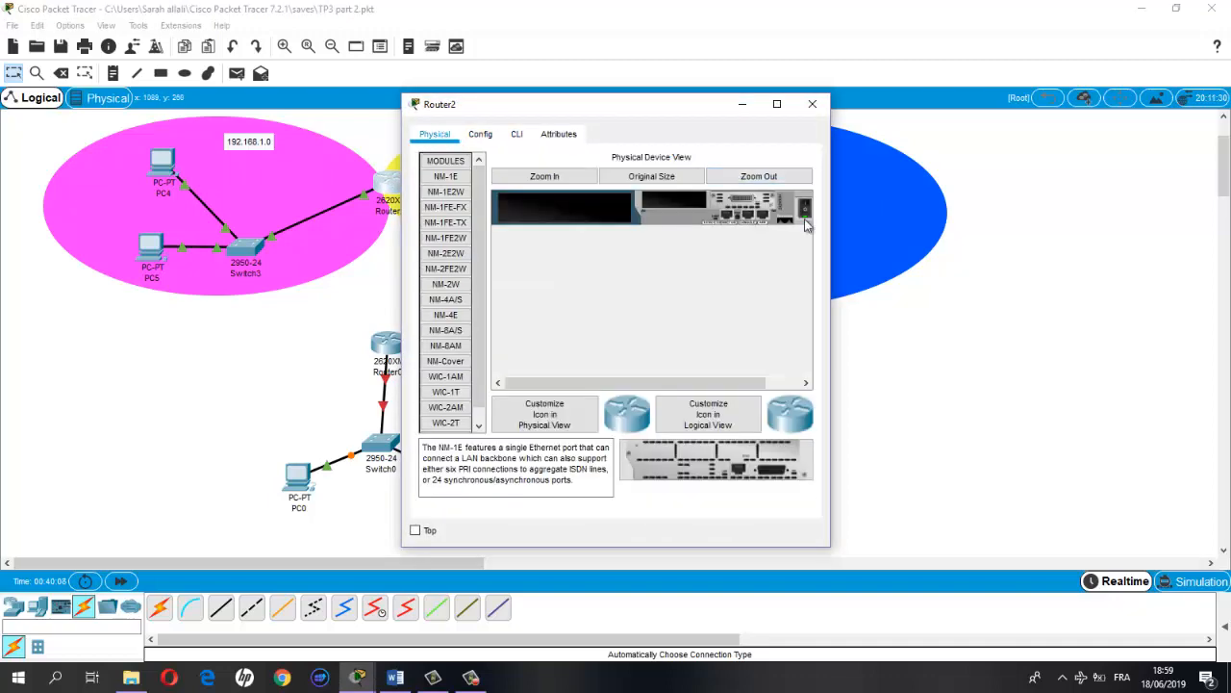
click(804, 208)
drag(446, 391, 673, 209)
drag(673, 205, 673, 205)
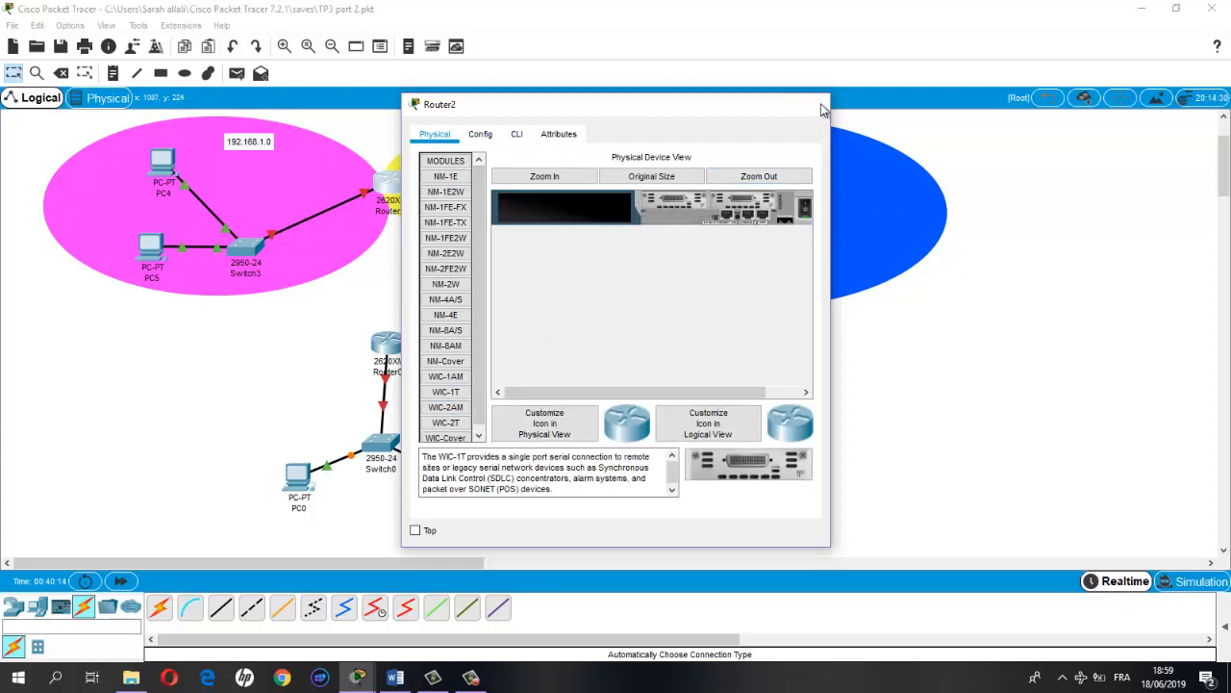
click(813, 103)
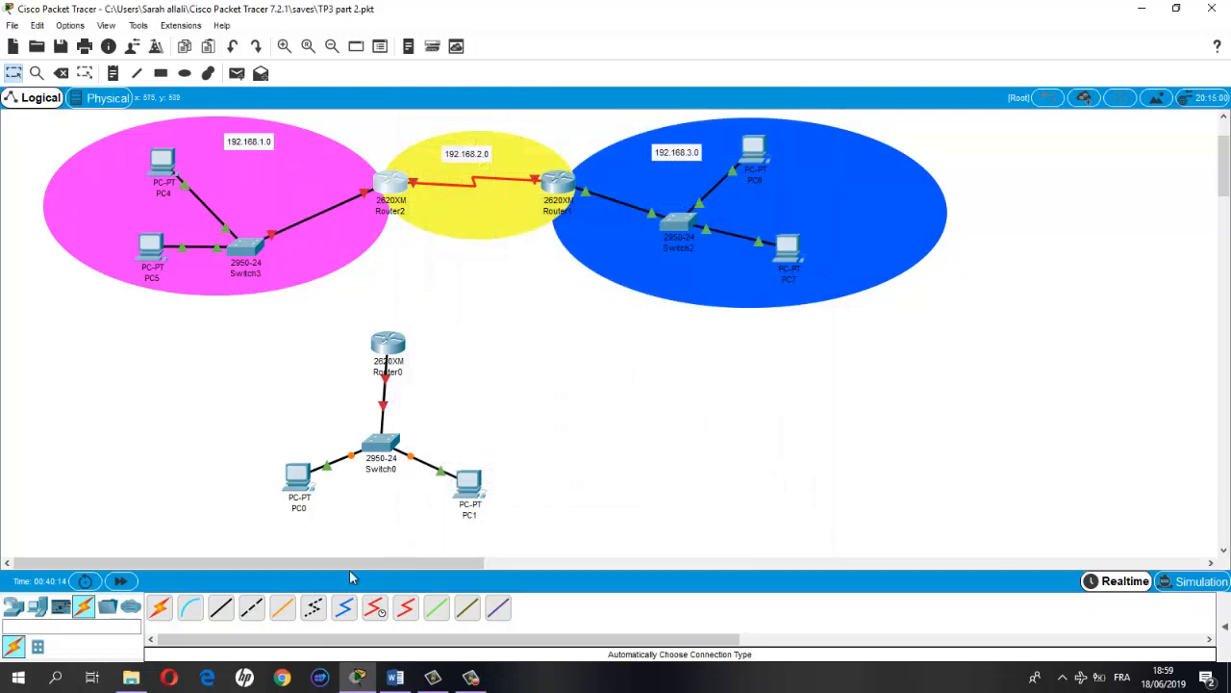
Try to attach a copper straight-through cable to Router2's console port.
click(220, 607)
click(392, 189)
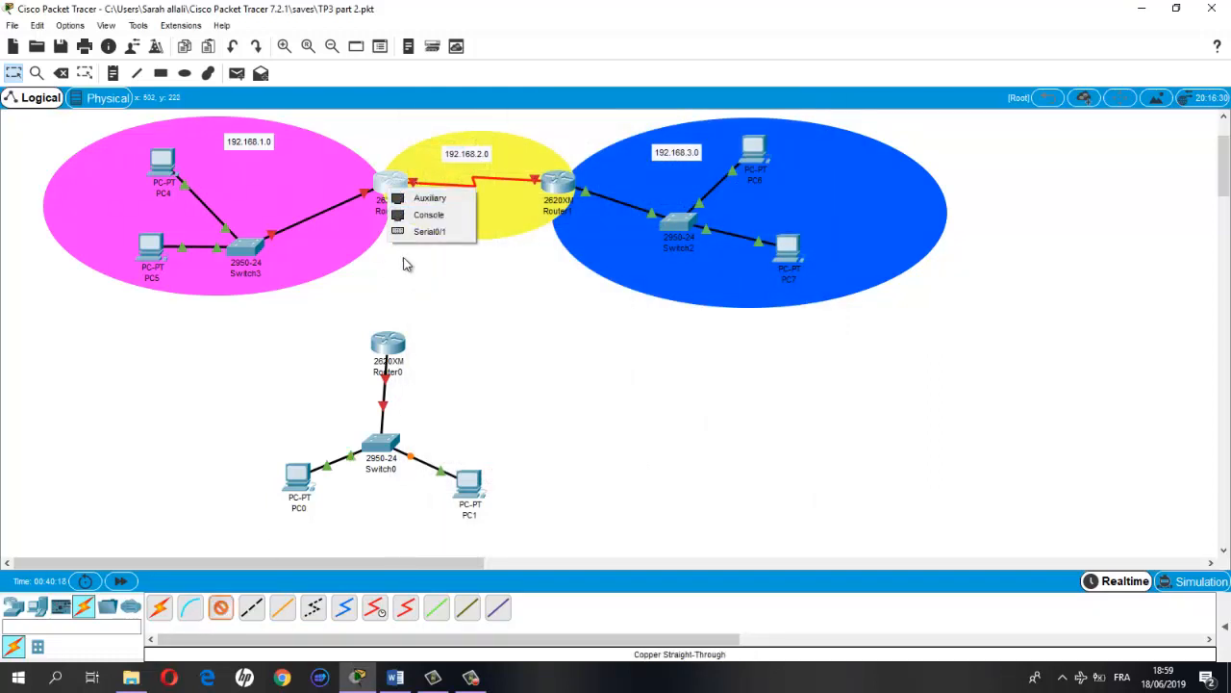
click(428, 215)
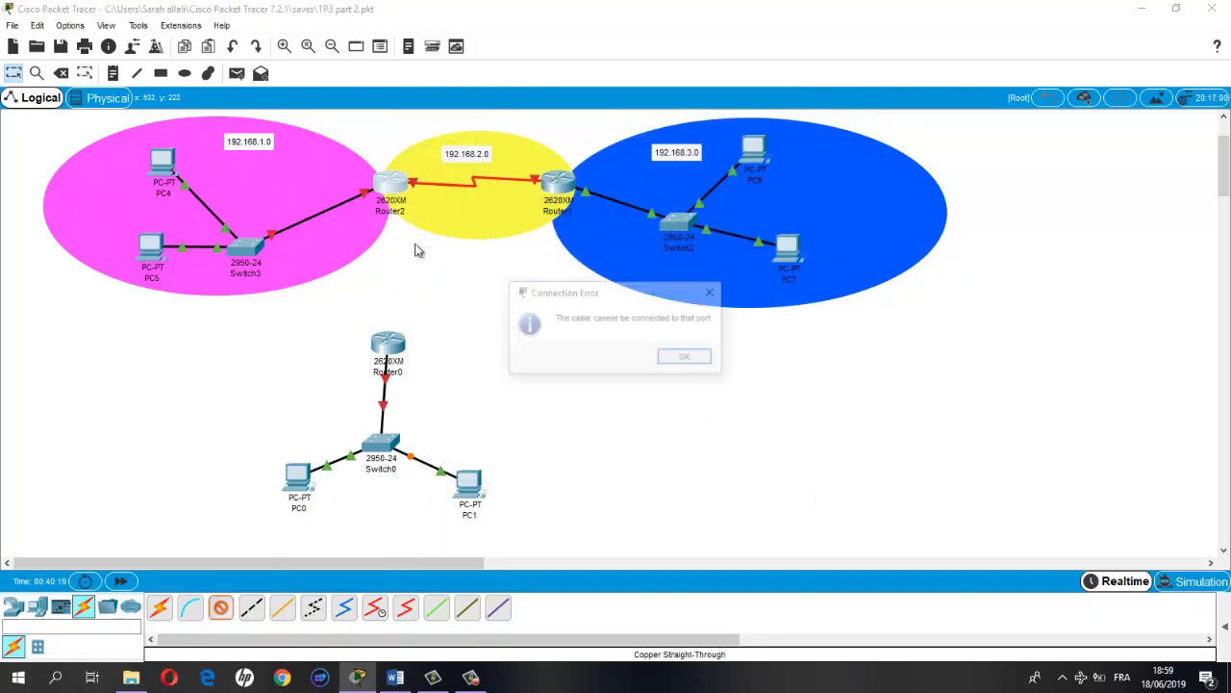
click(685, 358)
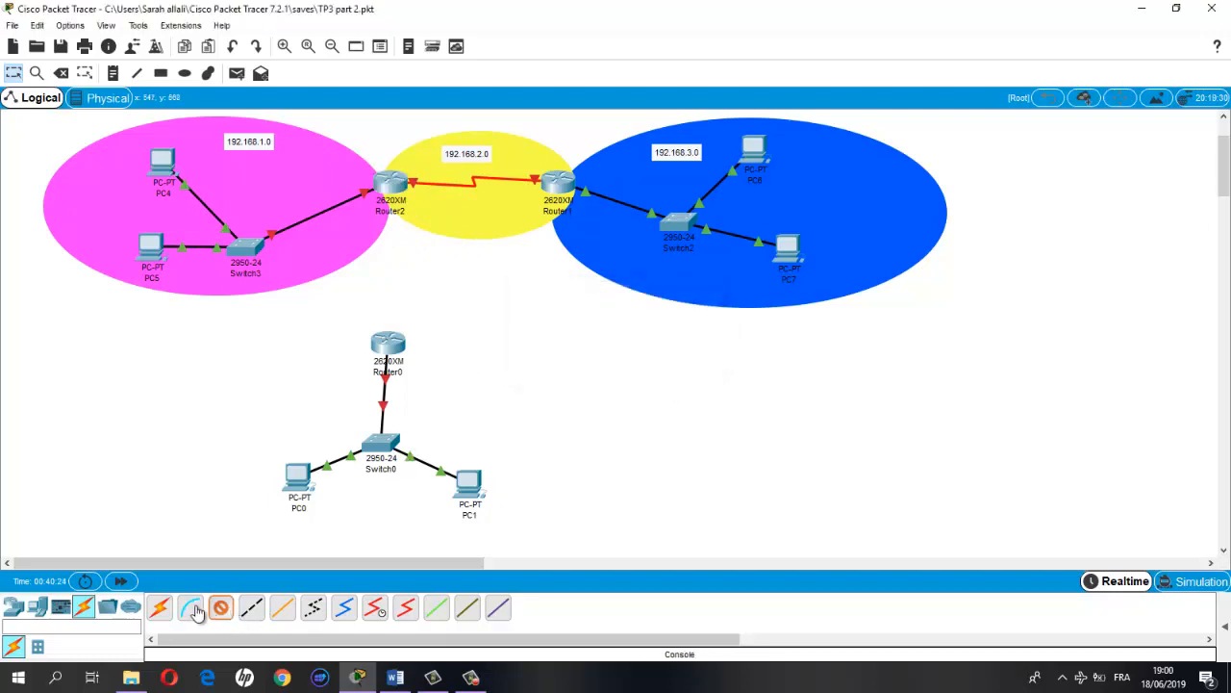
Connect Router2 to Router0 with an automatically chosen connection.
click(160, 609)
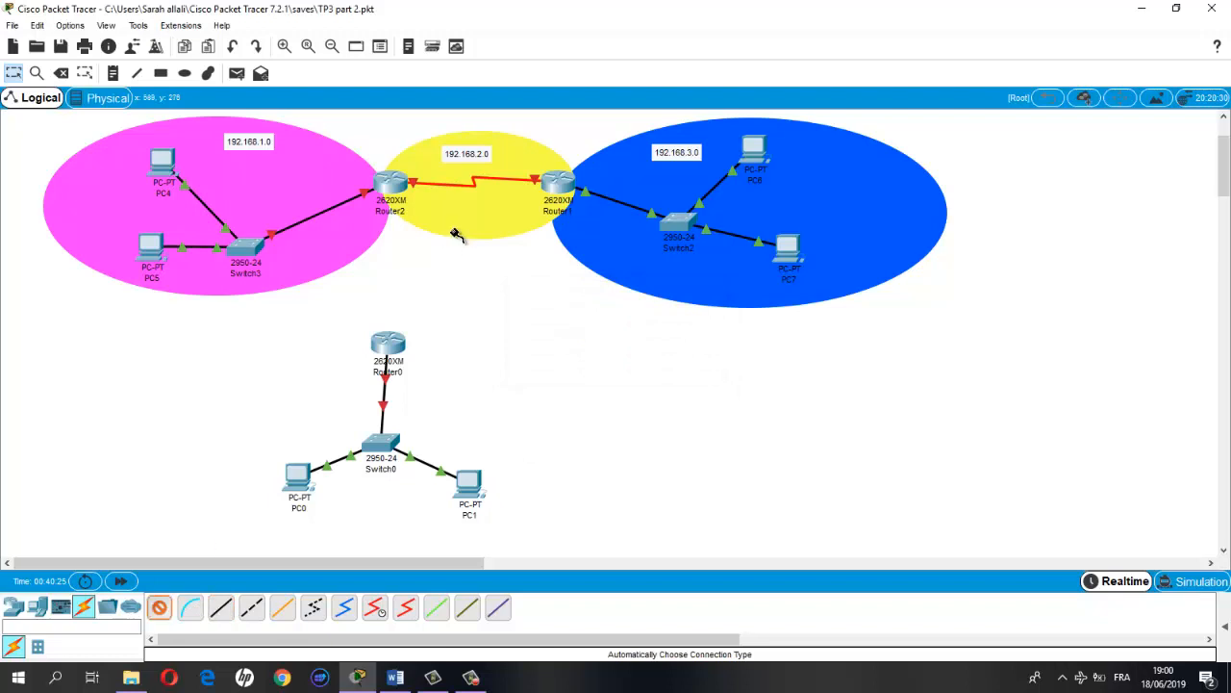
click(397, 197)
click(389, 342)
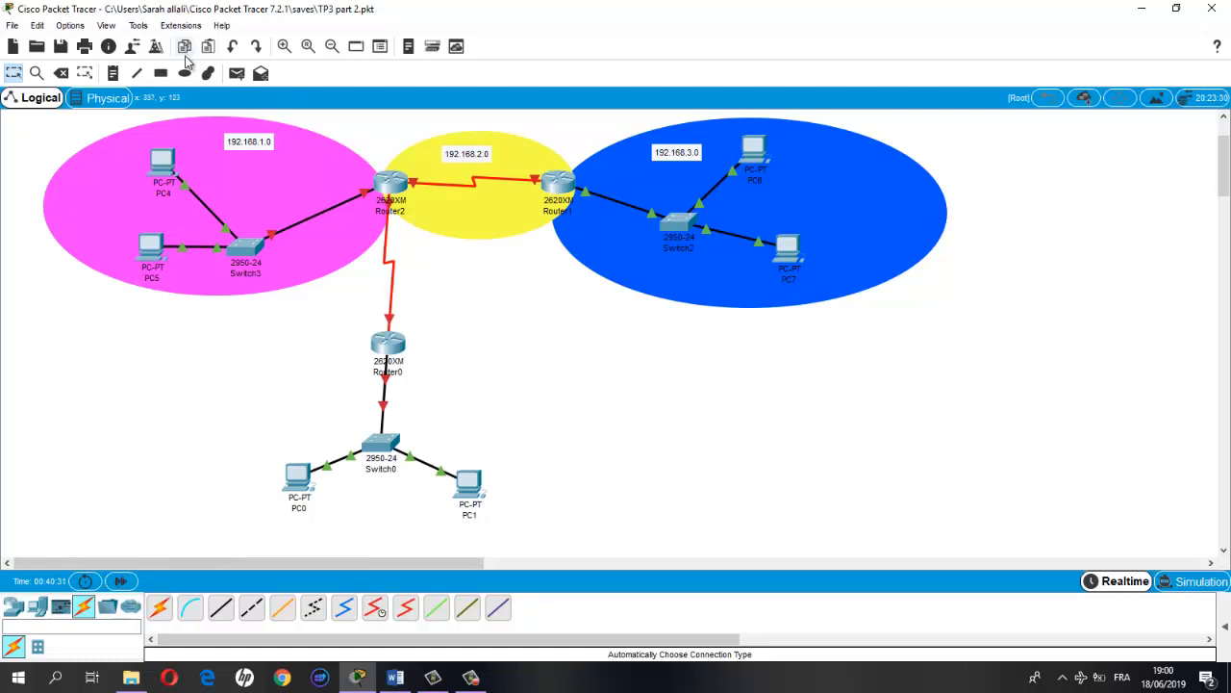
Draw an ellipse with light green fill #79ff82 around PC0, Switch0 and PC1, and return to selection mode.
click(185, 76)
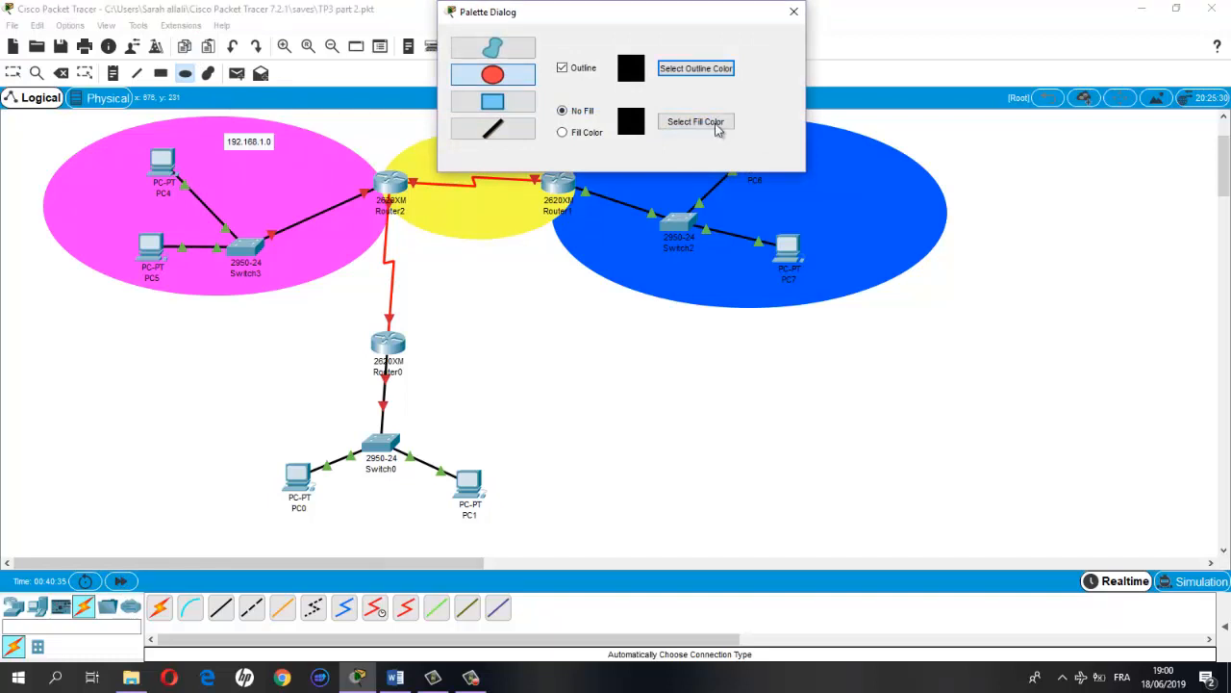
click(703, 127)
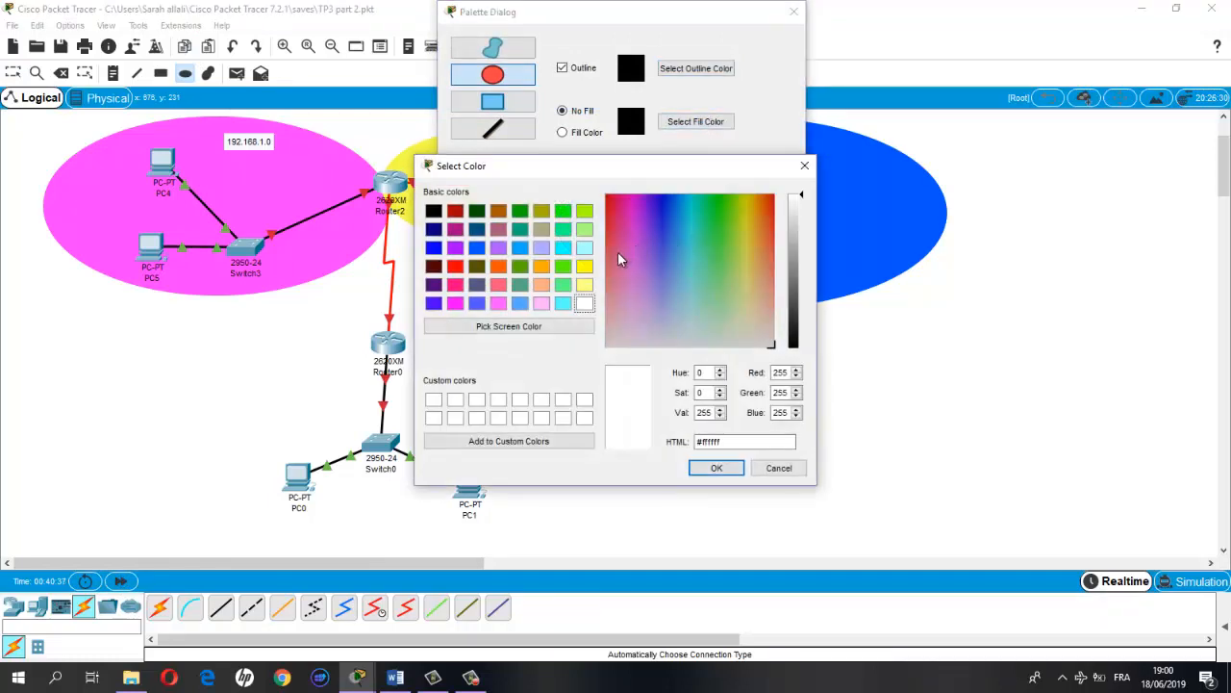
click(717, 268)
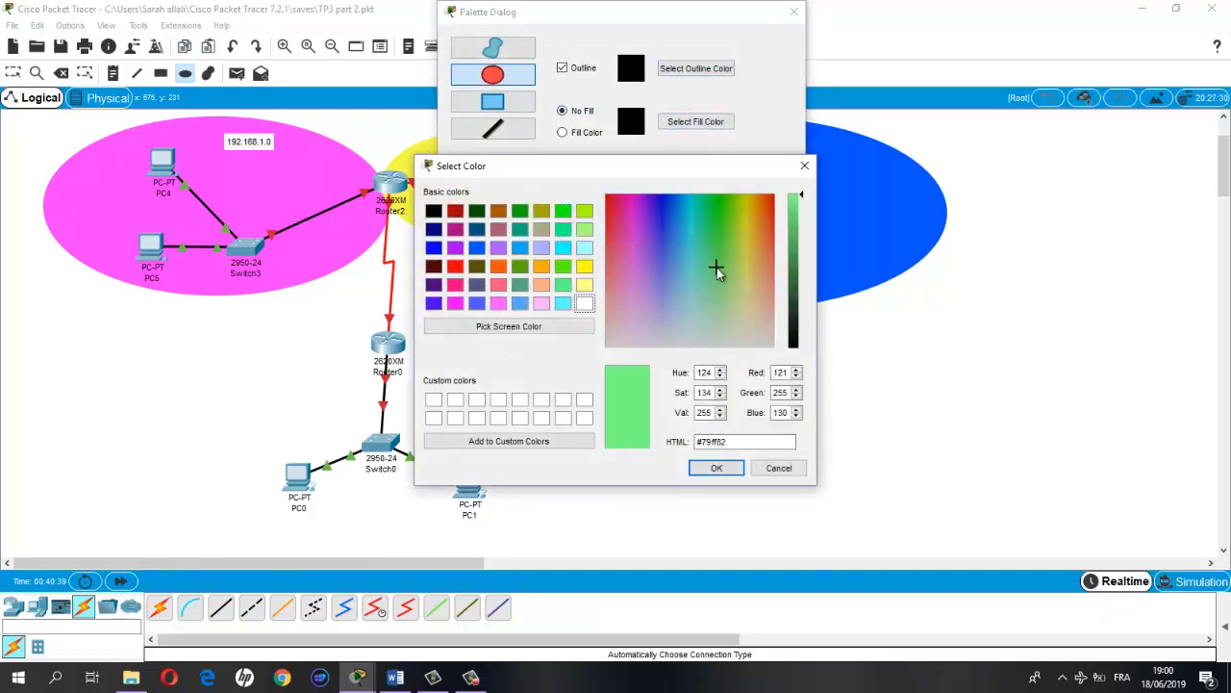
click(717, 467)
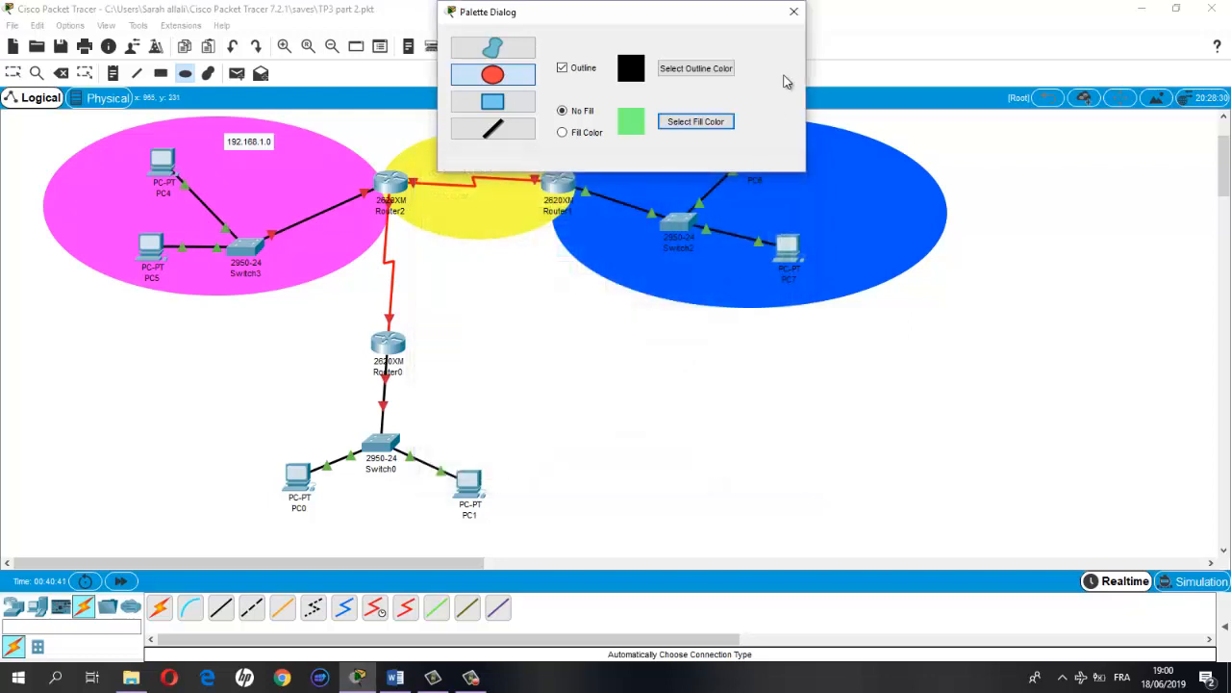
click(794, 12)
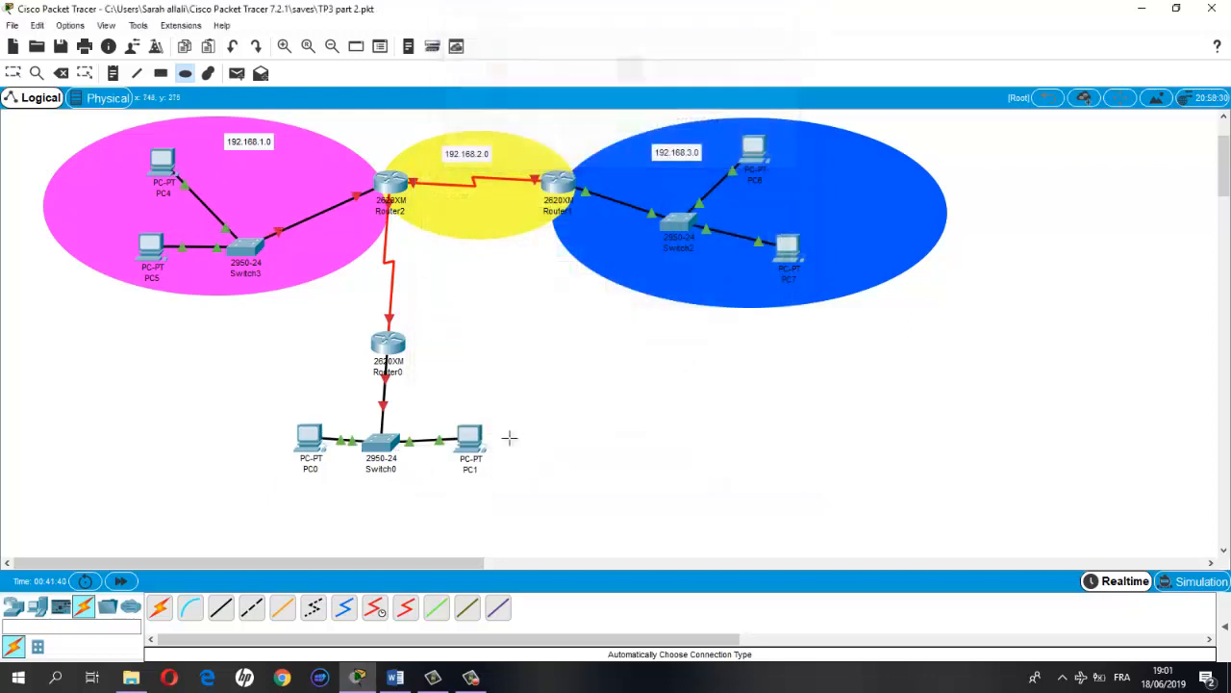
mouse_move(495, 358)
mouse_down()
mouse_move(522, 398)
mouse_move(520, 452)
mouse_up()
drag(345, 525, 242, 514)
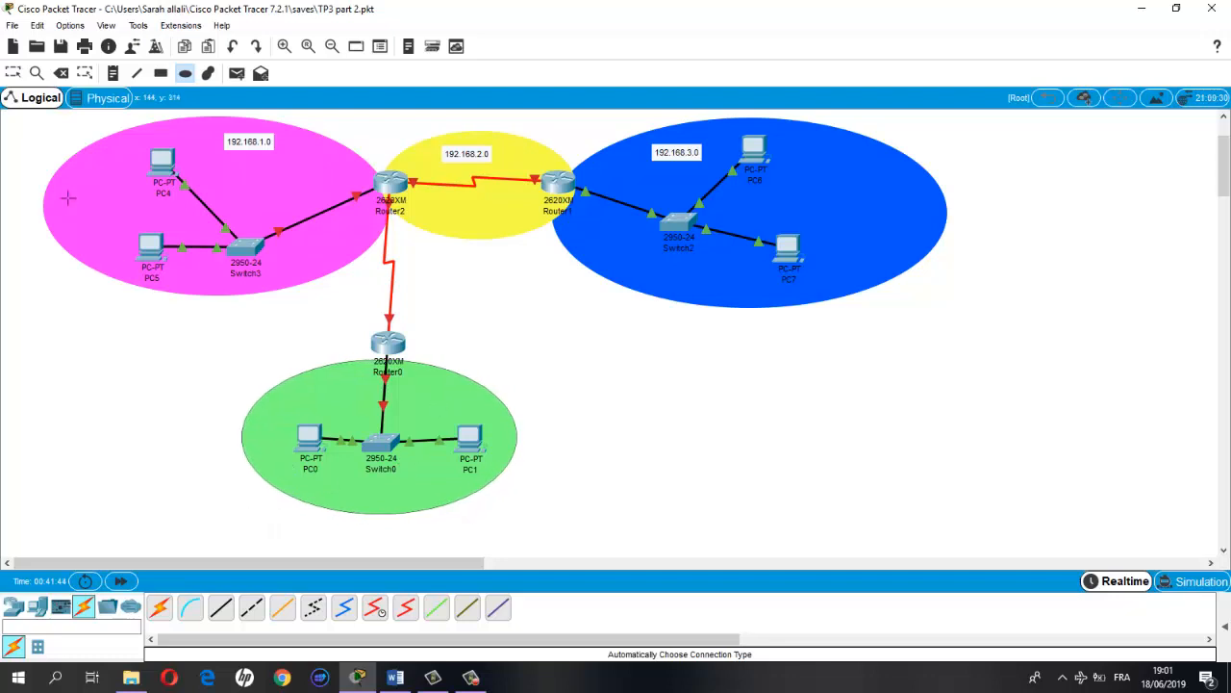
click(13, 75)
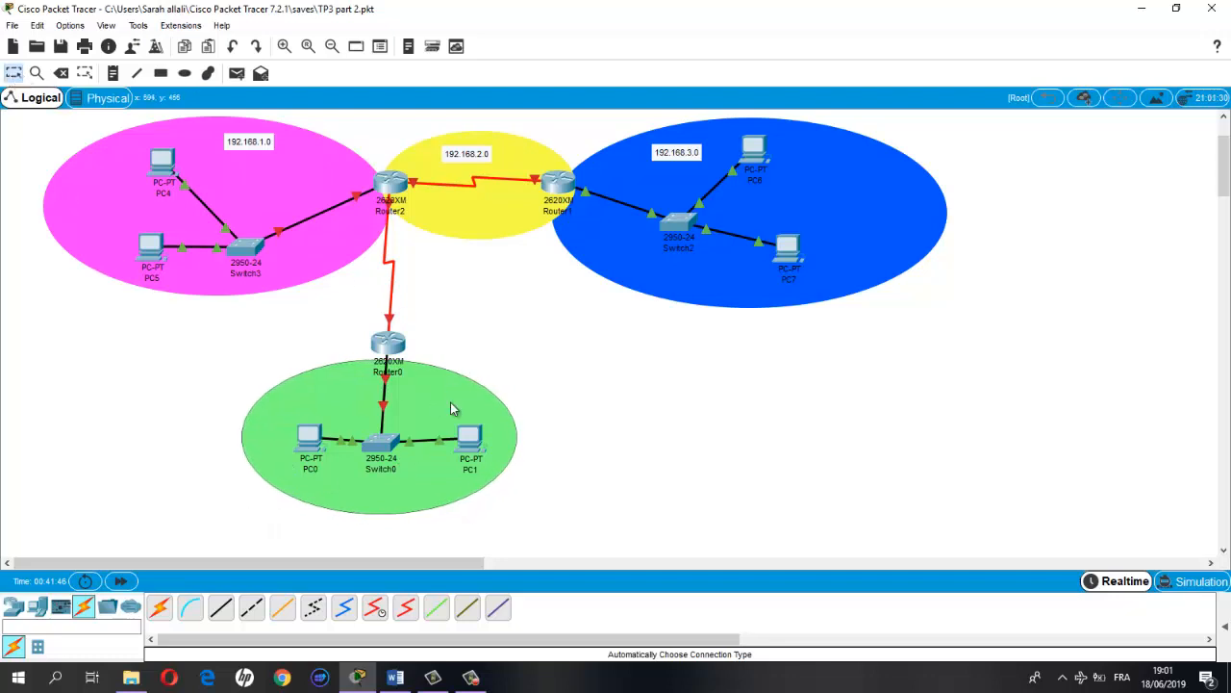
Shift the green ellipse slightly so its upper edge meets Router0 and it still encloses PC0, Switch0 and PC1.
drag(451, 401, 466, 391)
click(662, 439)
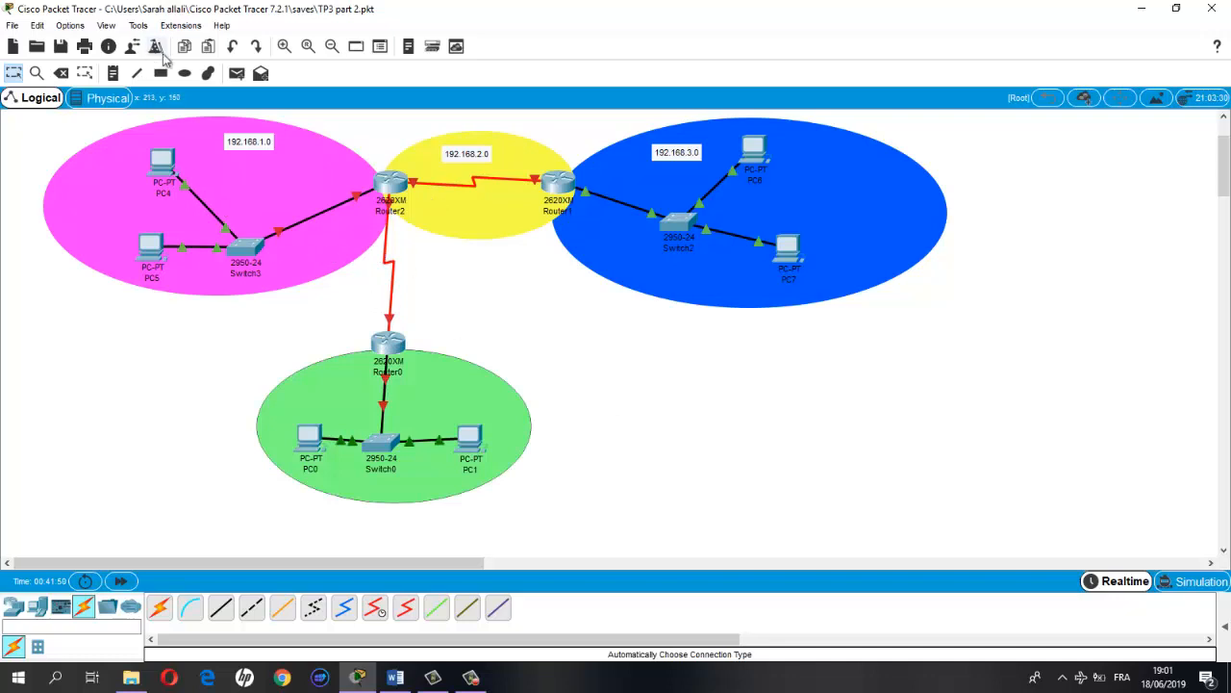
Draw a narrow upright ellipse with light cyan fill #6efdff in the empty area beside Router0, and return to selection mode.
click(185, 73)
click(688, 129)
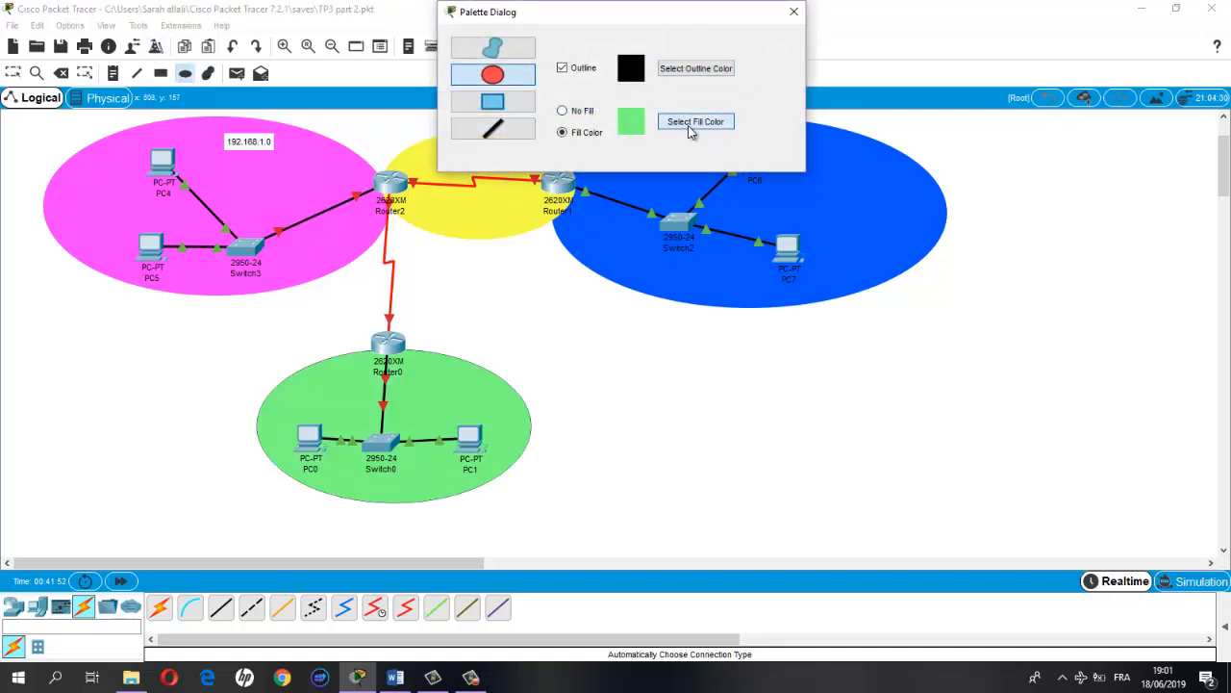
click(689, 261)
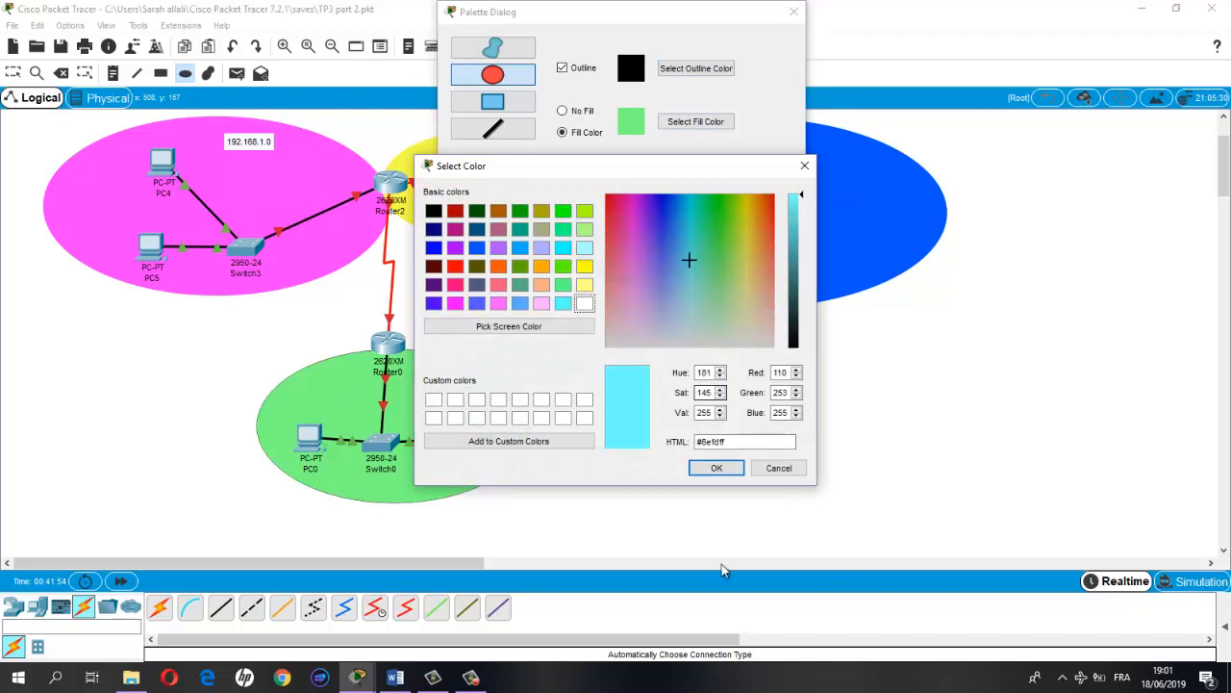
click(717, 468)
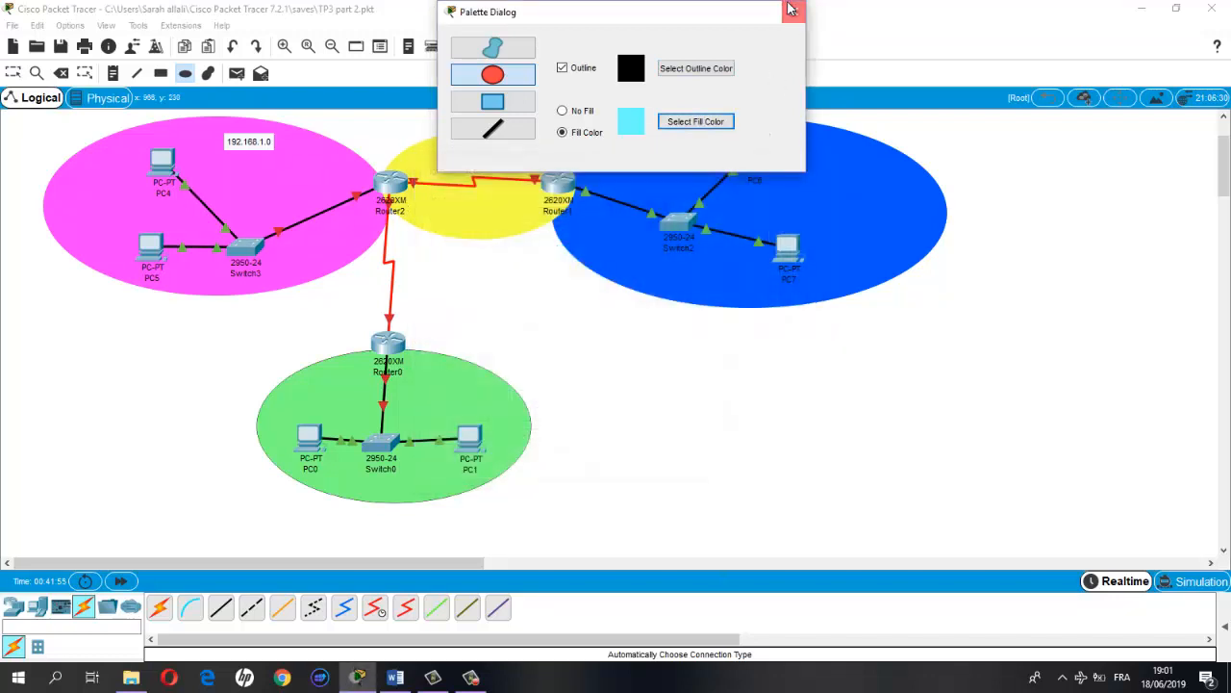
click(793, 11)
mouse_move(560, 260)
mouse_down()
mouse_move(555, 448)
mouse_move(504, 421)
mouse_move(498, 440)
mouse_up()
click(12, 74)
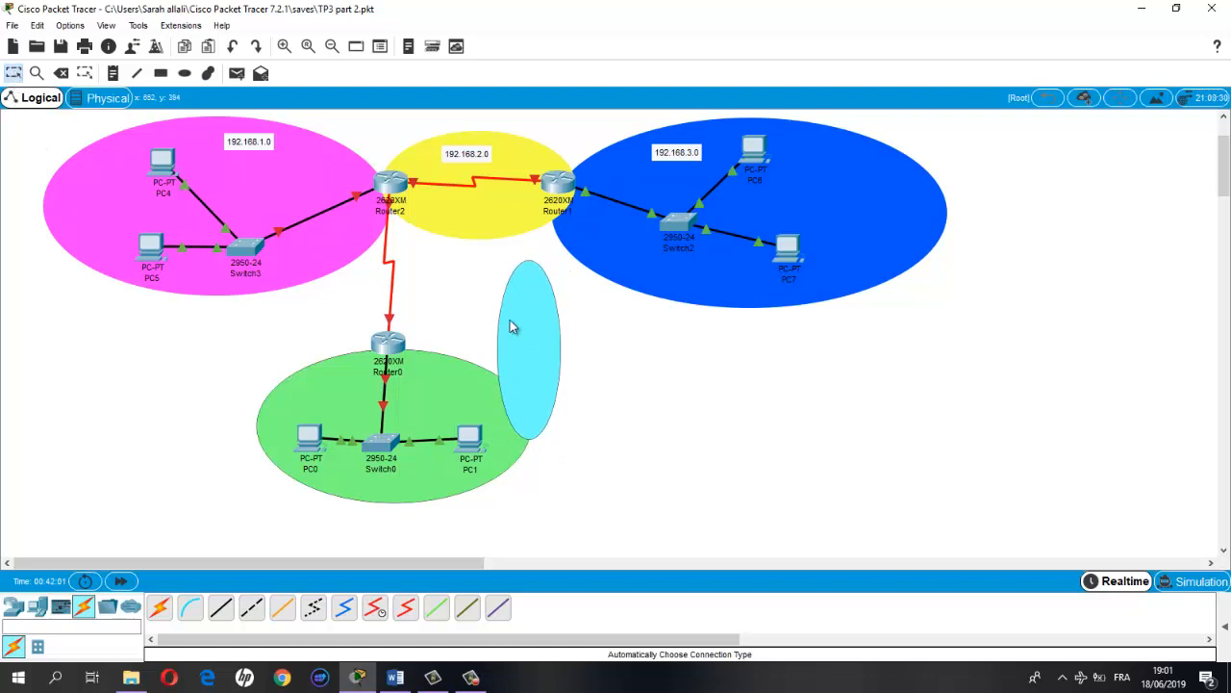
Move the cyan ellipse over the serial link between Router2 and Router0 and fine-tune its position to centre it on the link.
drag(524, 332, 382, 248)
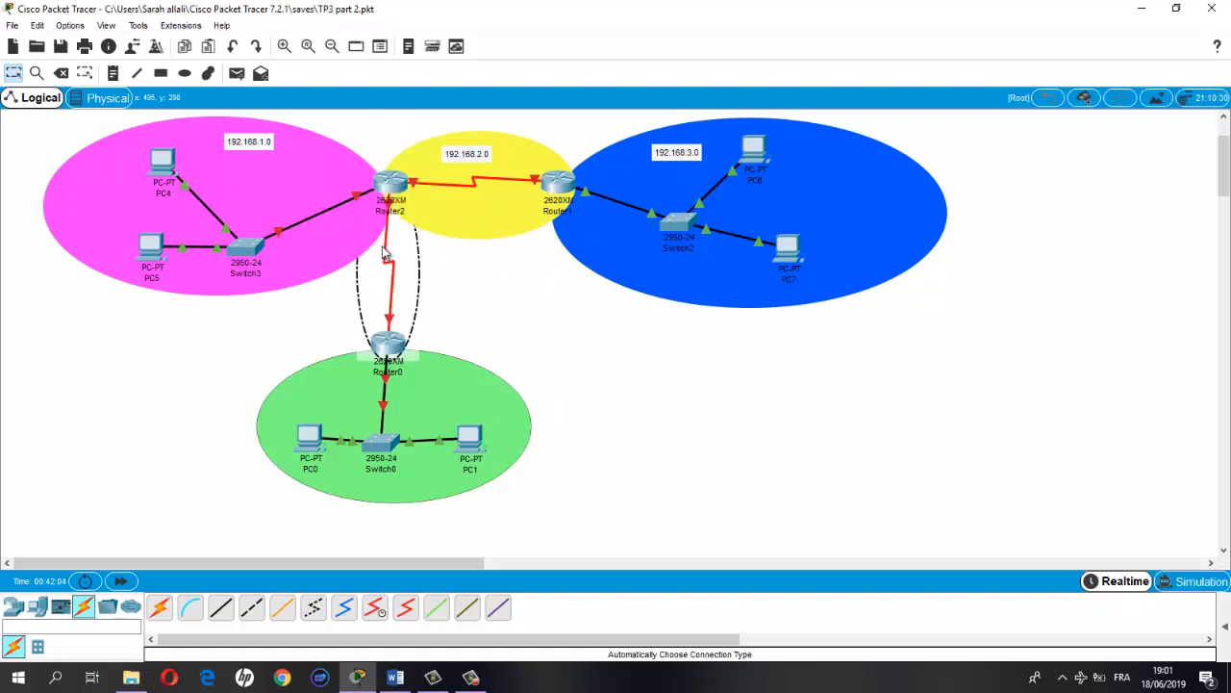
click(549, 312)
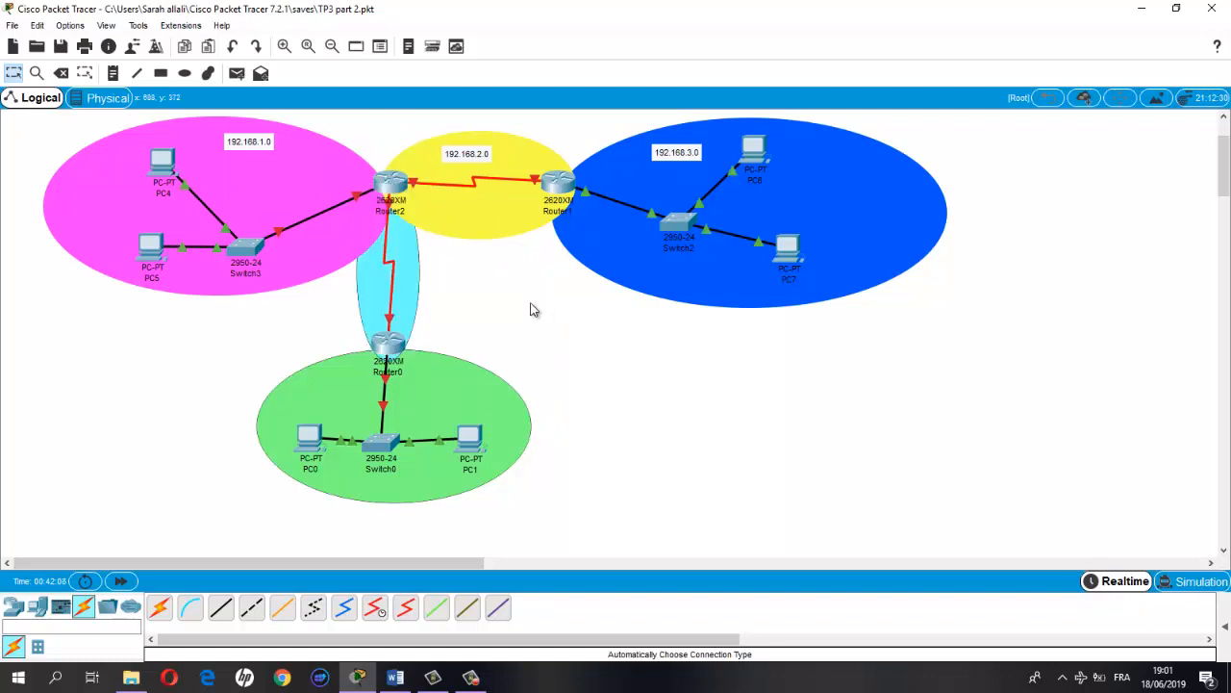
click(417, 267)
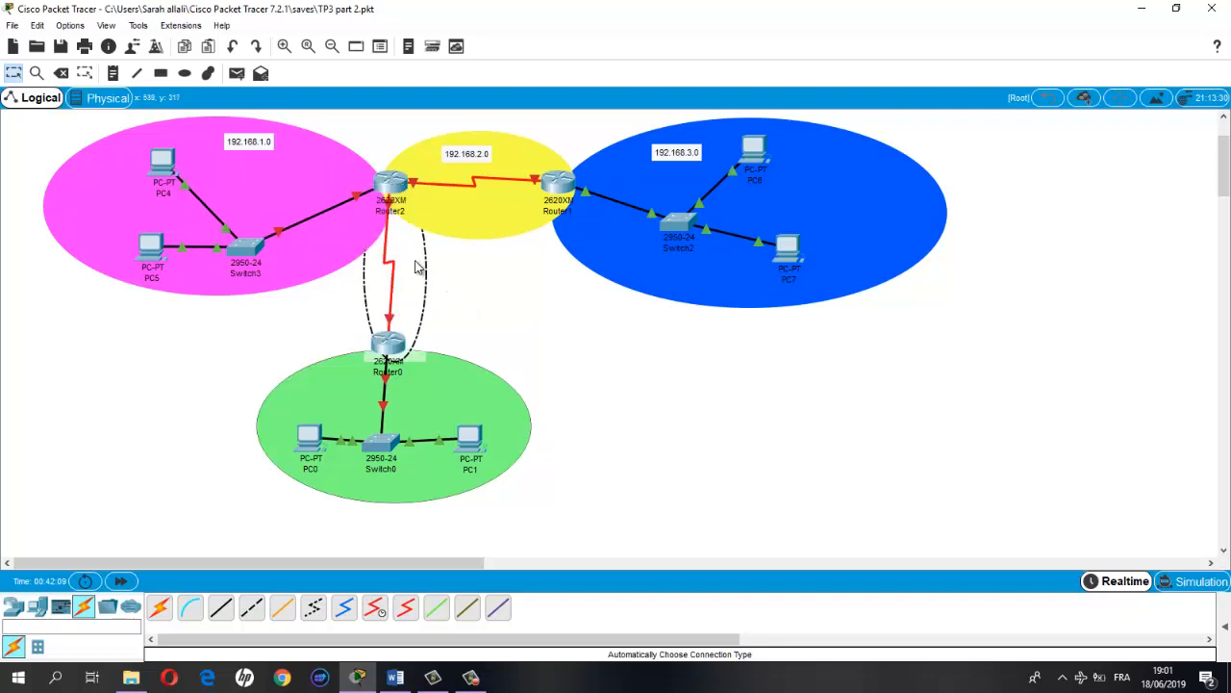
click(539, 301)
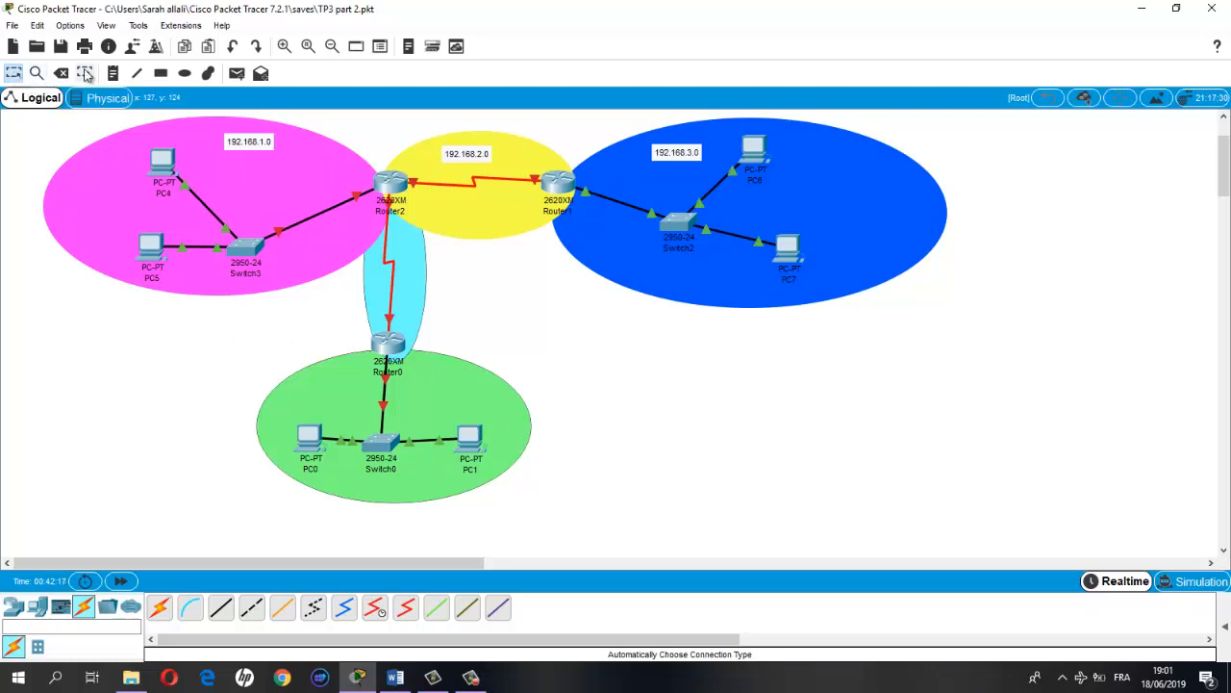
Add the network label 192.168.5.0 on the green ellipse and 192.168.4.0 on the cyan ellipse.
click(460, 387)
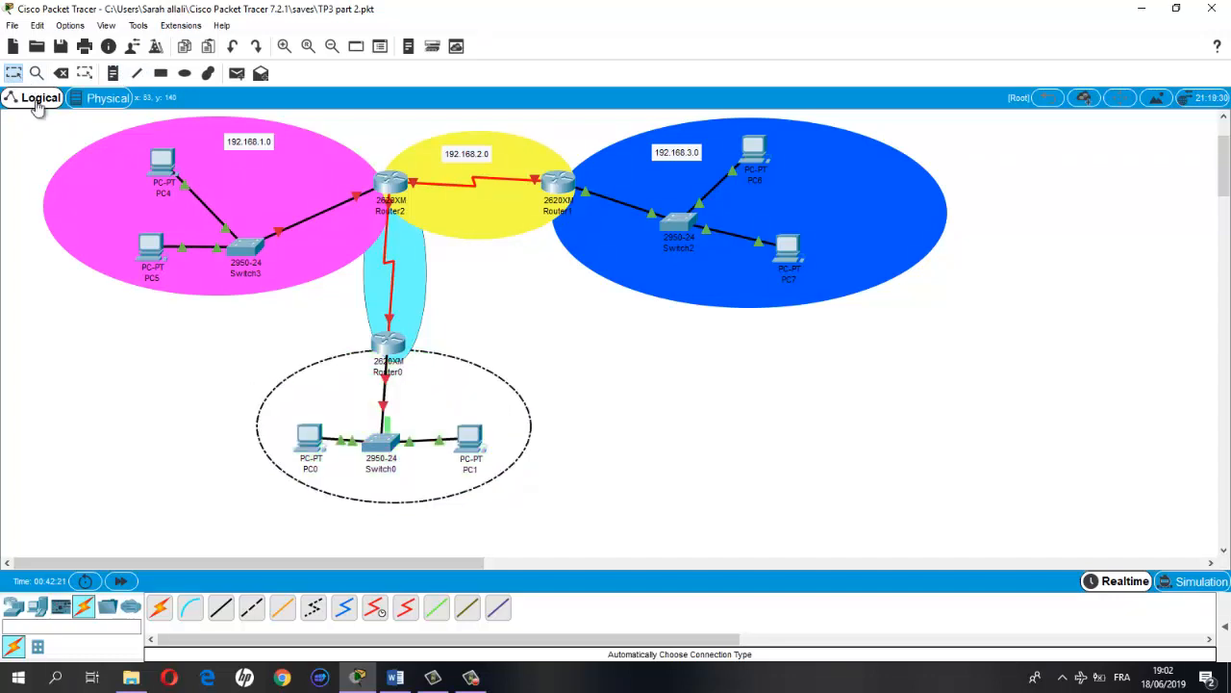
click(112, 73)
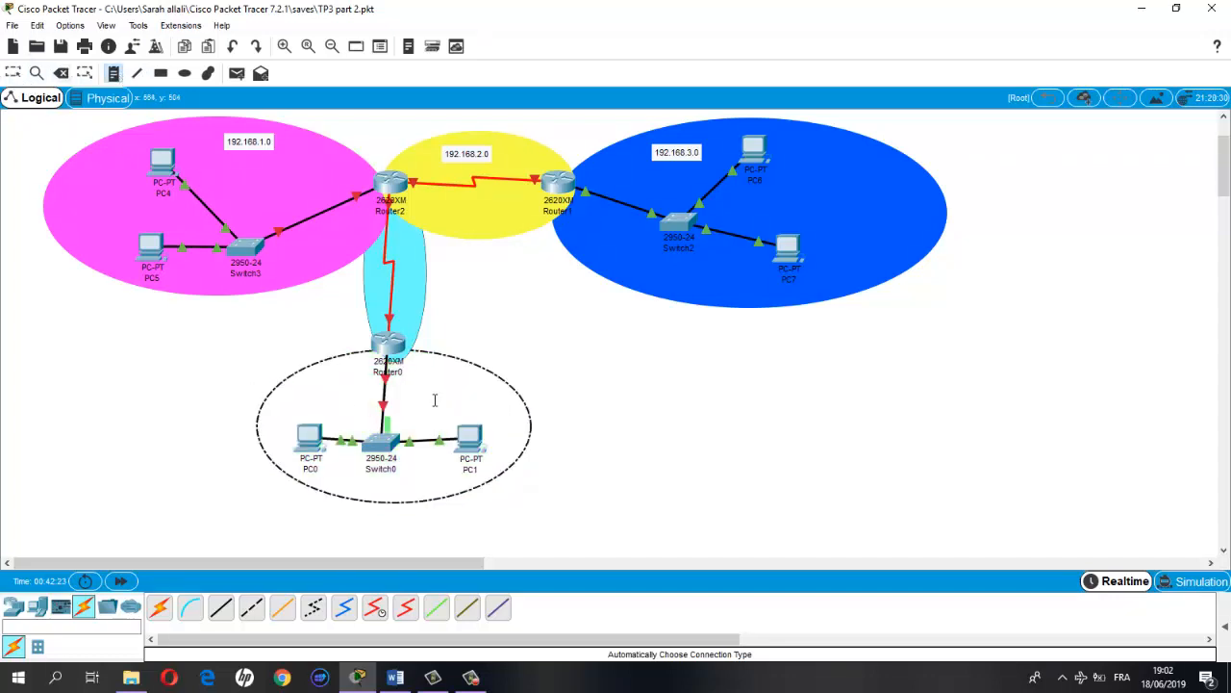
click(424, 392)
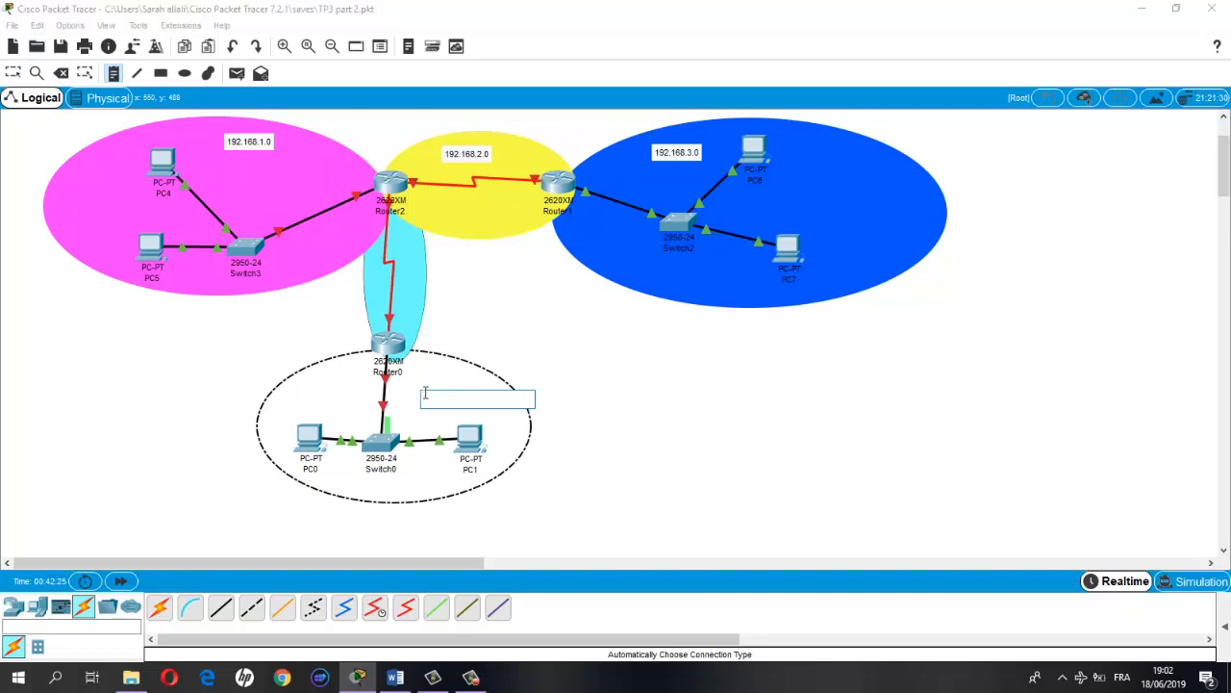
text(192.168.5.0)
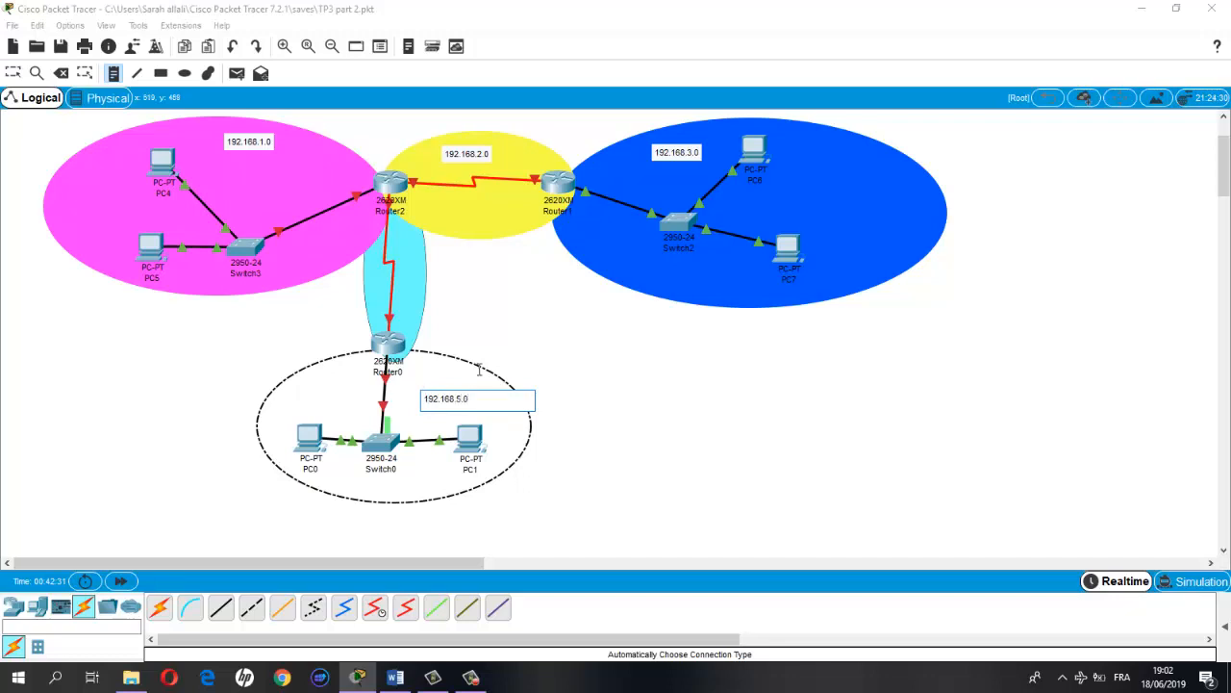
key(Escape)
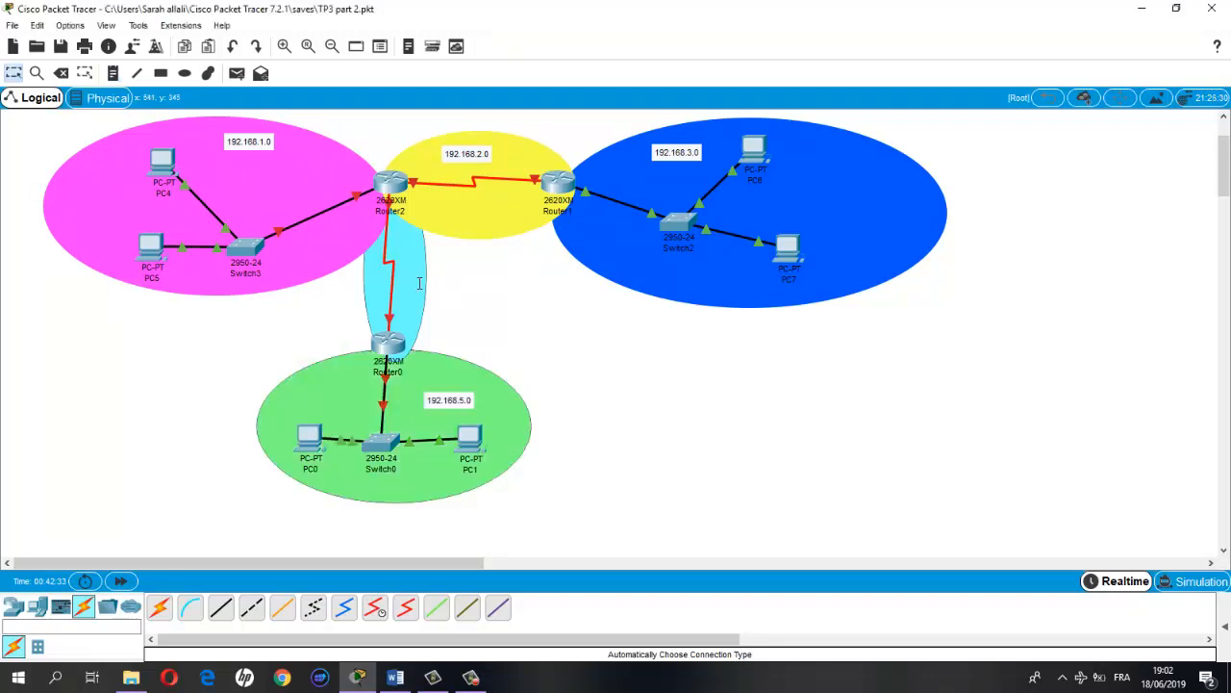
double_click(419, 284)
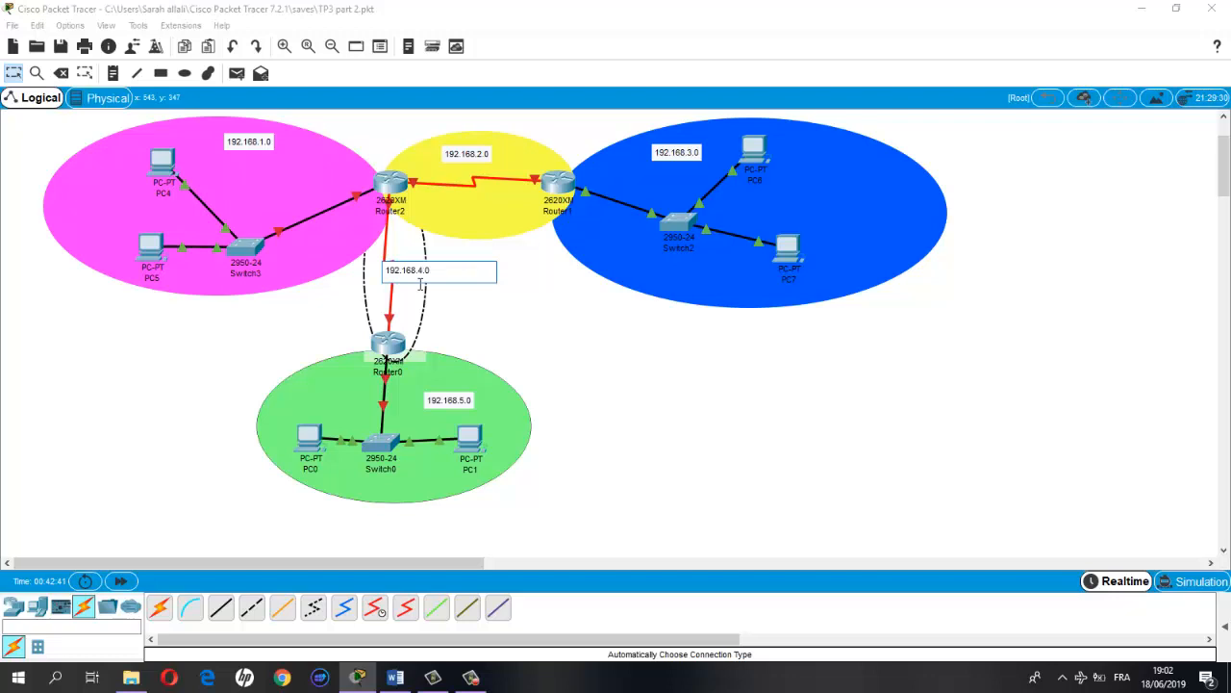
click(598, 366)
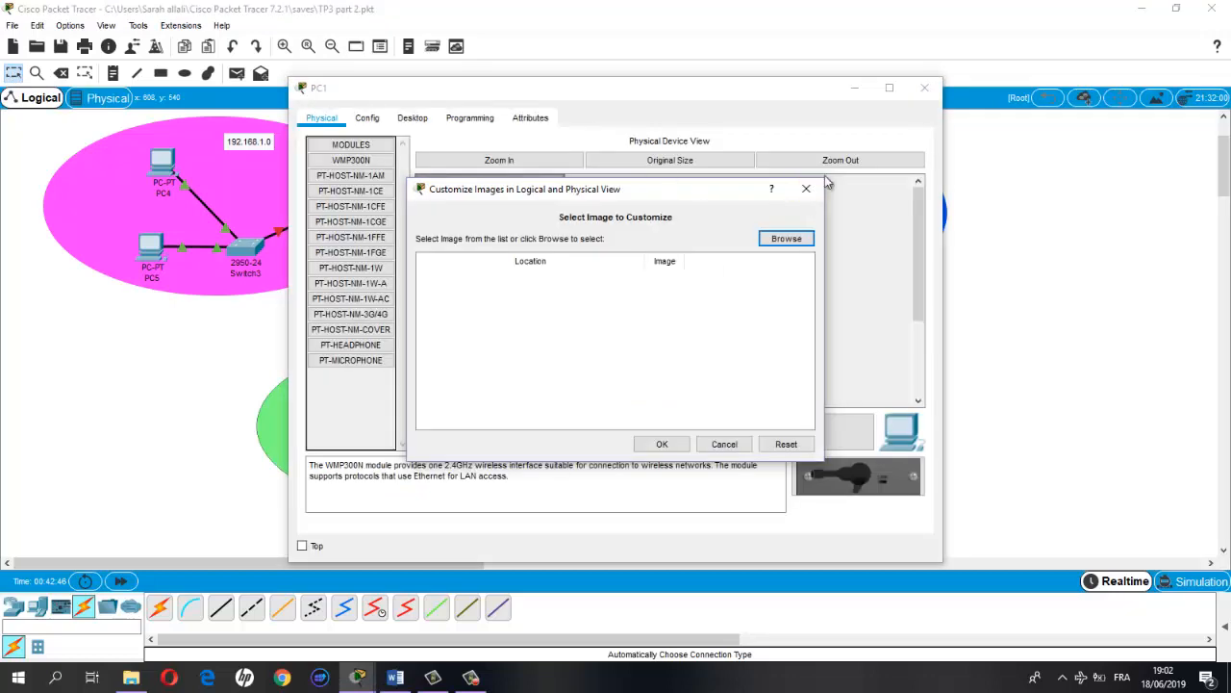
Dismiss the icon customization and give PC1 the static IP 192.168.5.2, subnet mask 255.255.255.0 and default gateway 192.168.5.1.
click(807, 189)
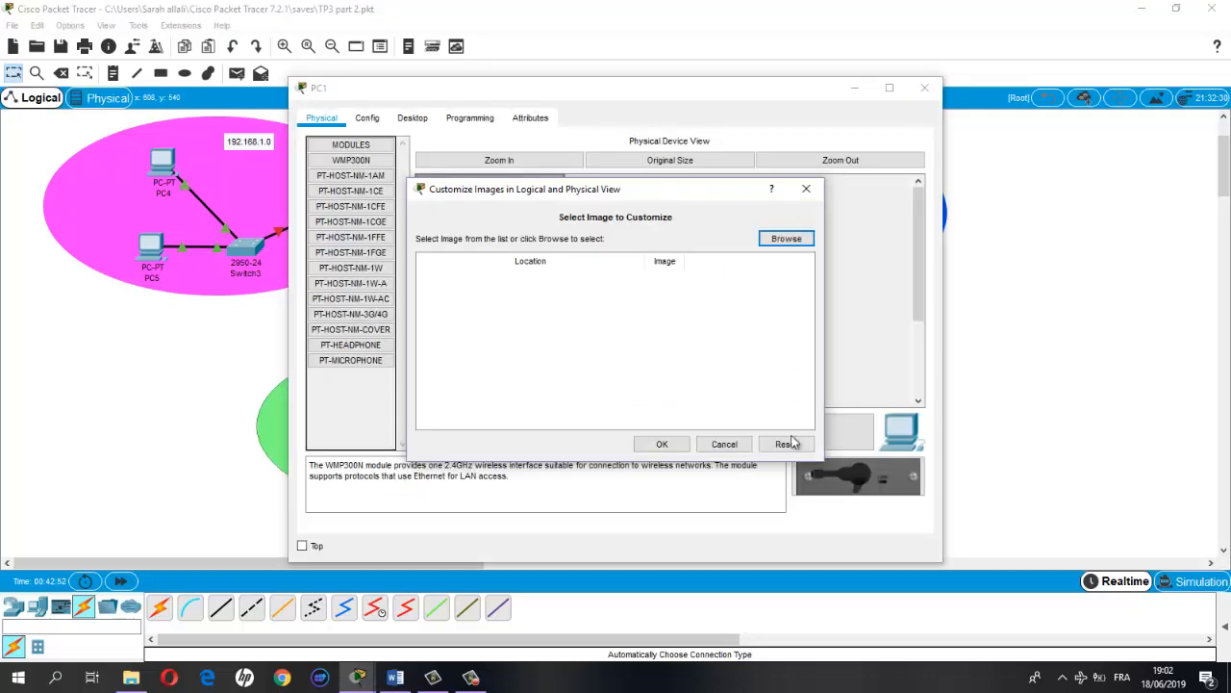
click(743, 444)
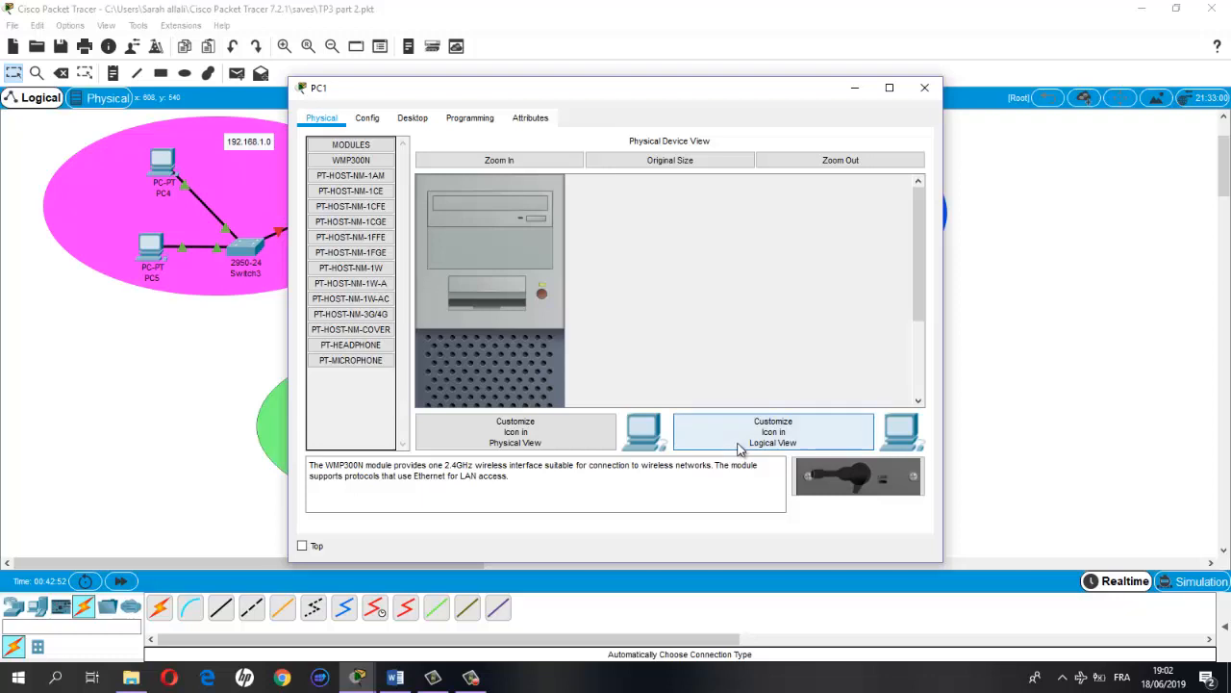
click(410, 116)
click(397, 187)
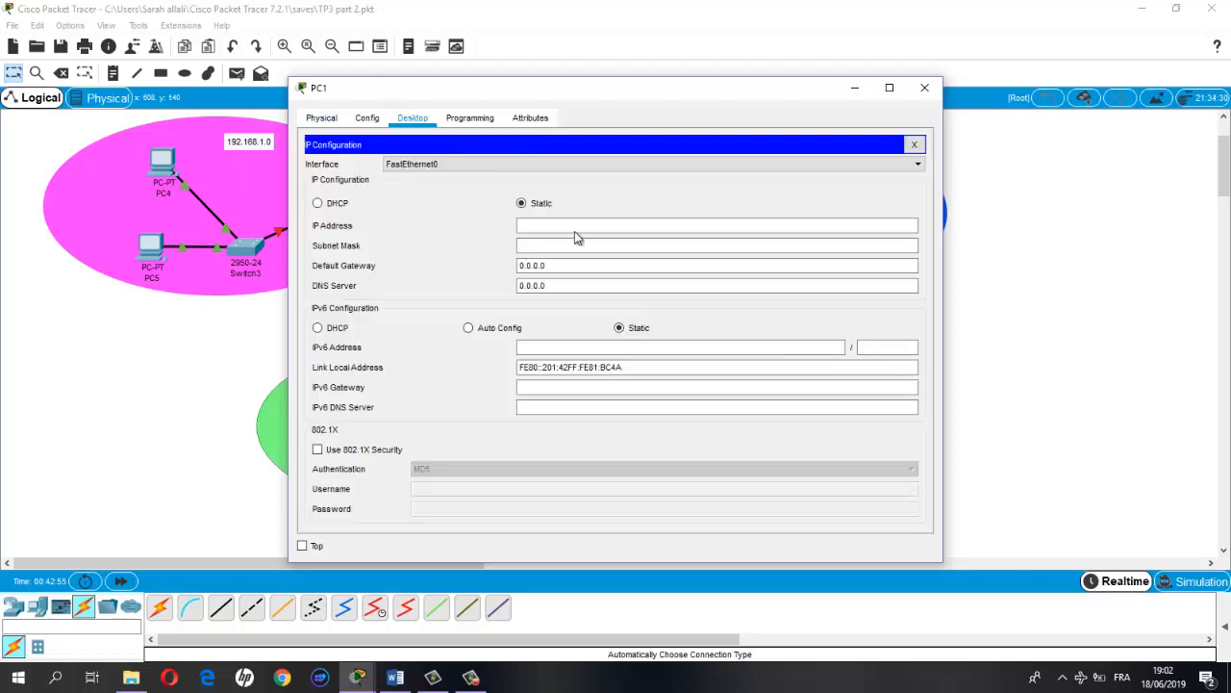
click(571, 228)
text(192.168.5.2)
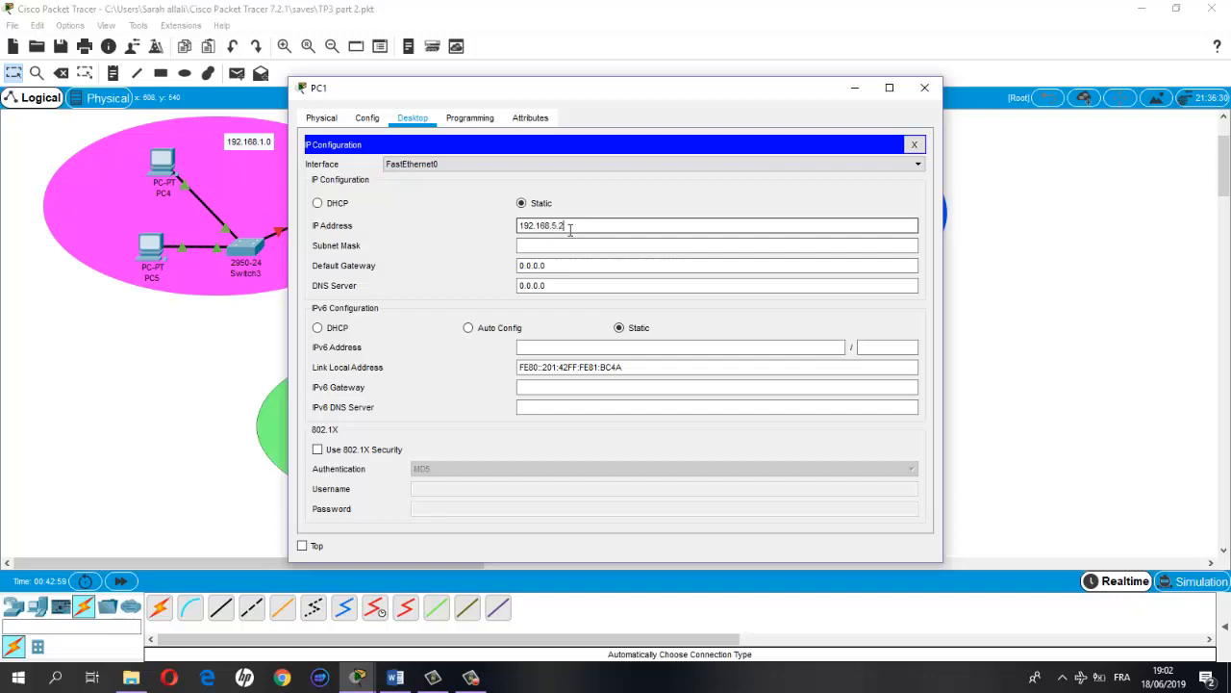
click(561, 247)
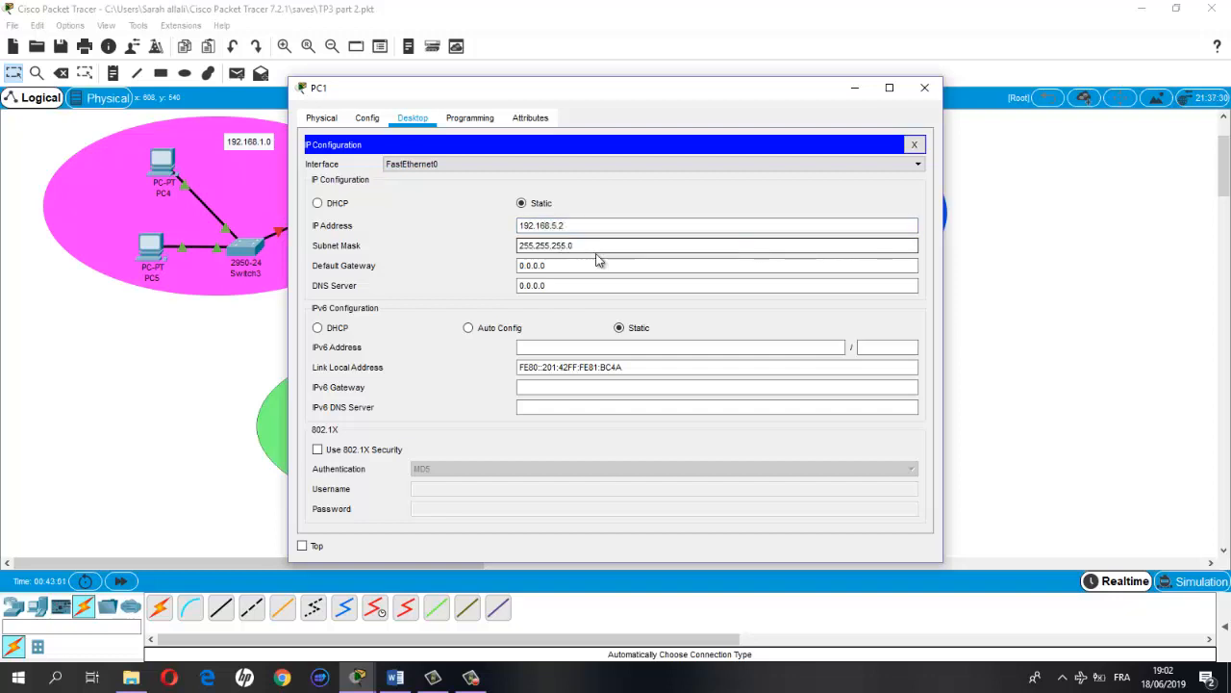
drag(578, 265, 500, 272)
text(192.168.5.1)
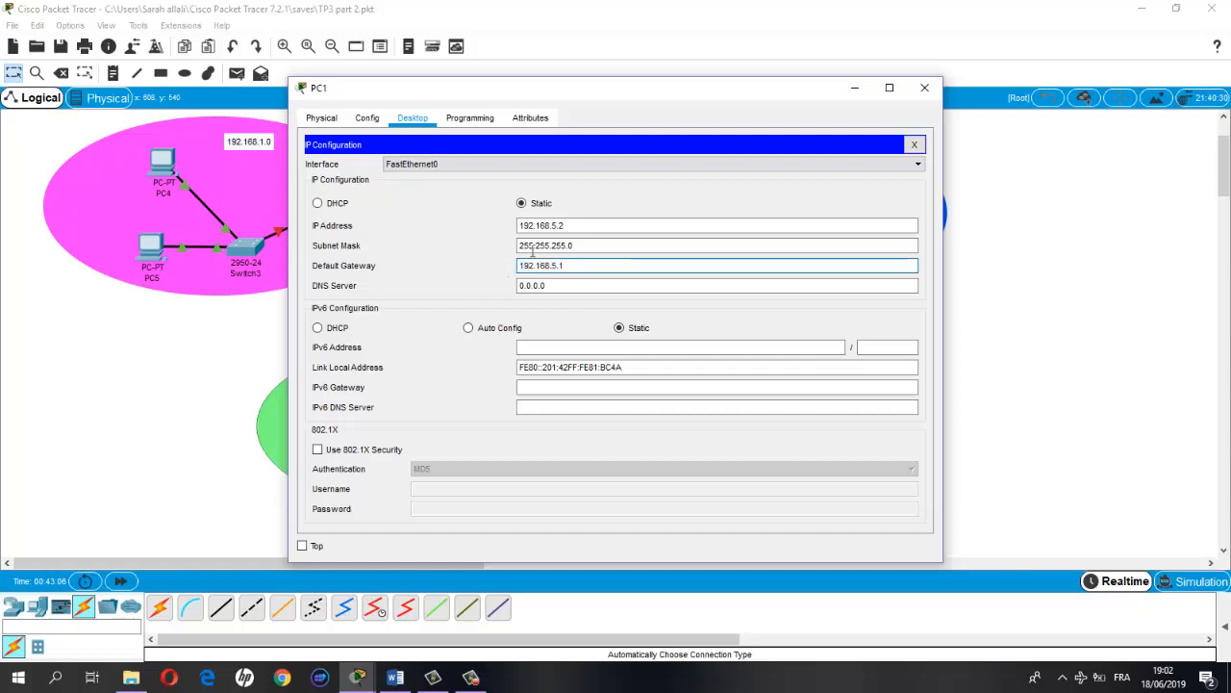
click(924, 88)
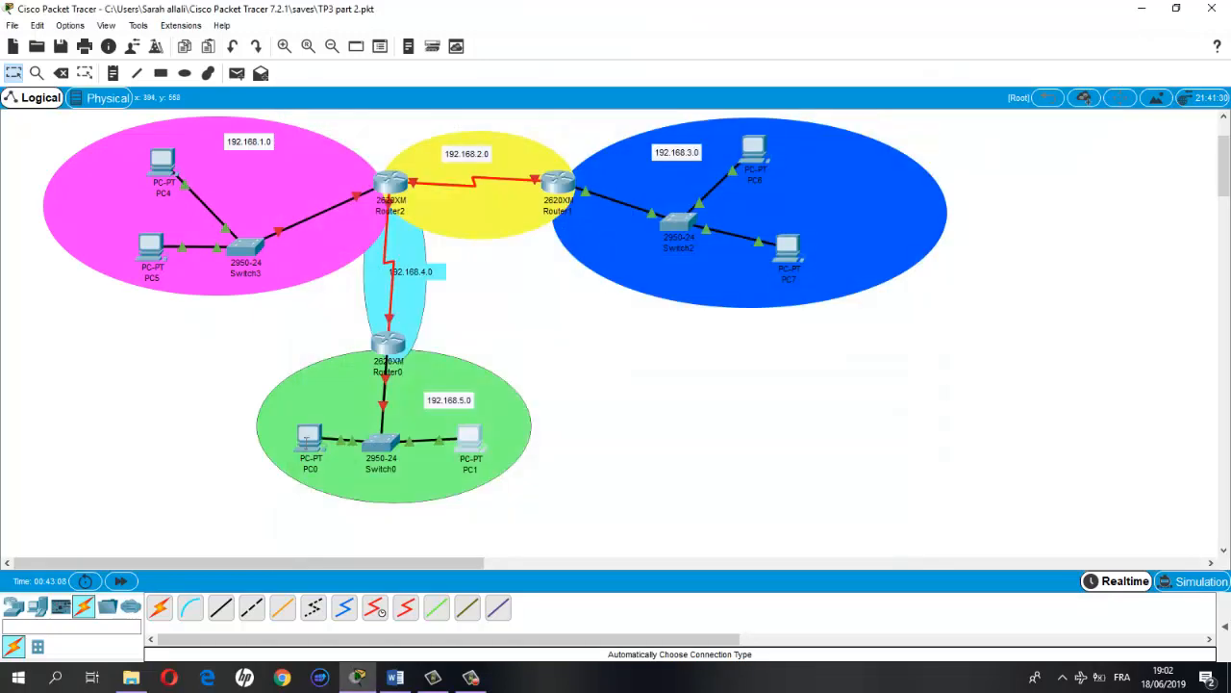
Assign PC0 the static IP address 192.168.5.30 with subnet mask 255.255.255.0.
click(309, 438)
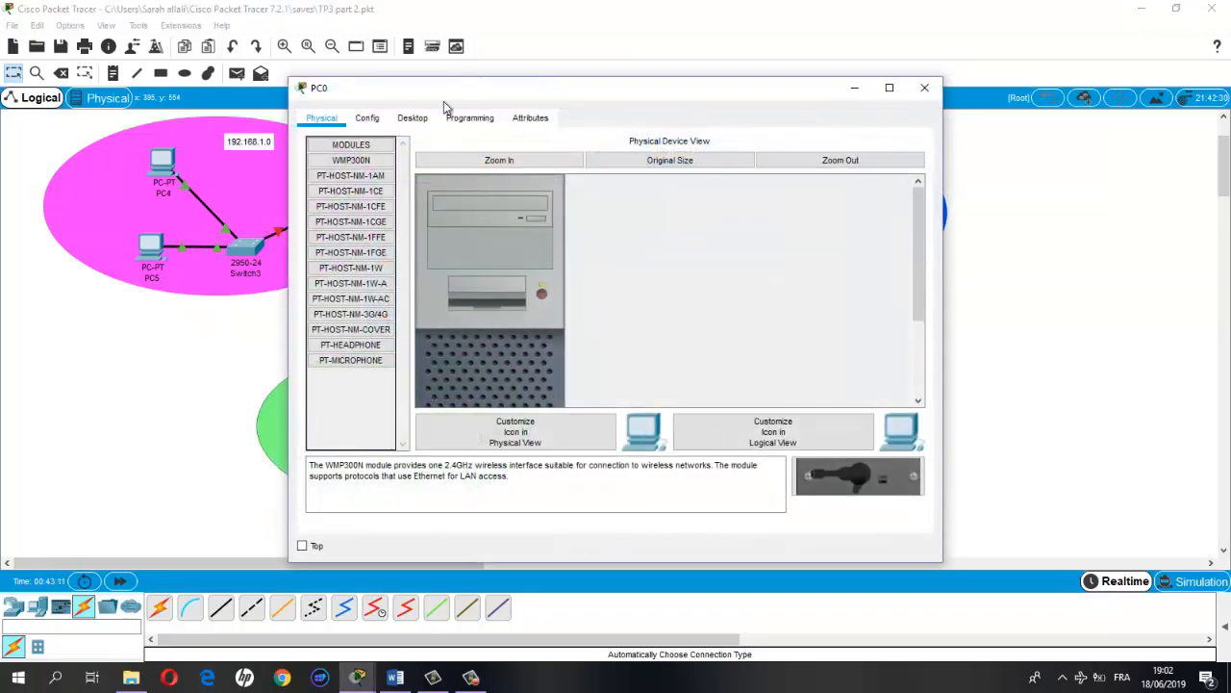
click(405, 125)
click(352, 168)
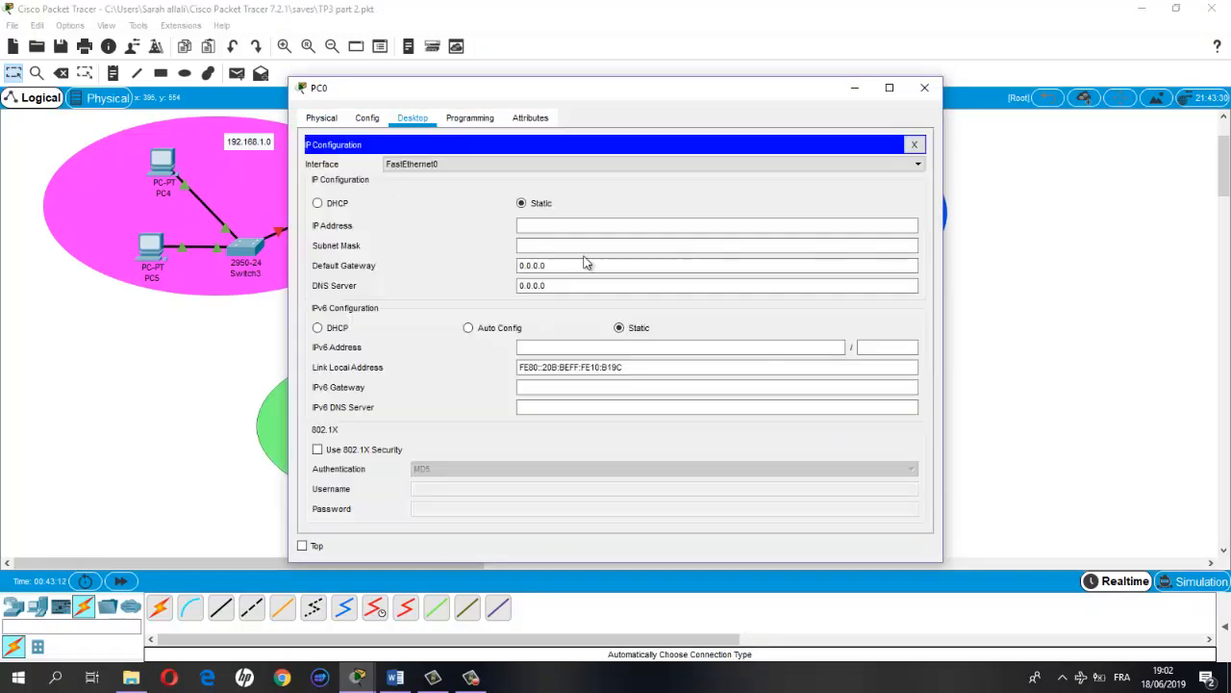
click(568, 224)
text(192.)
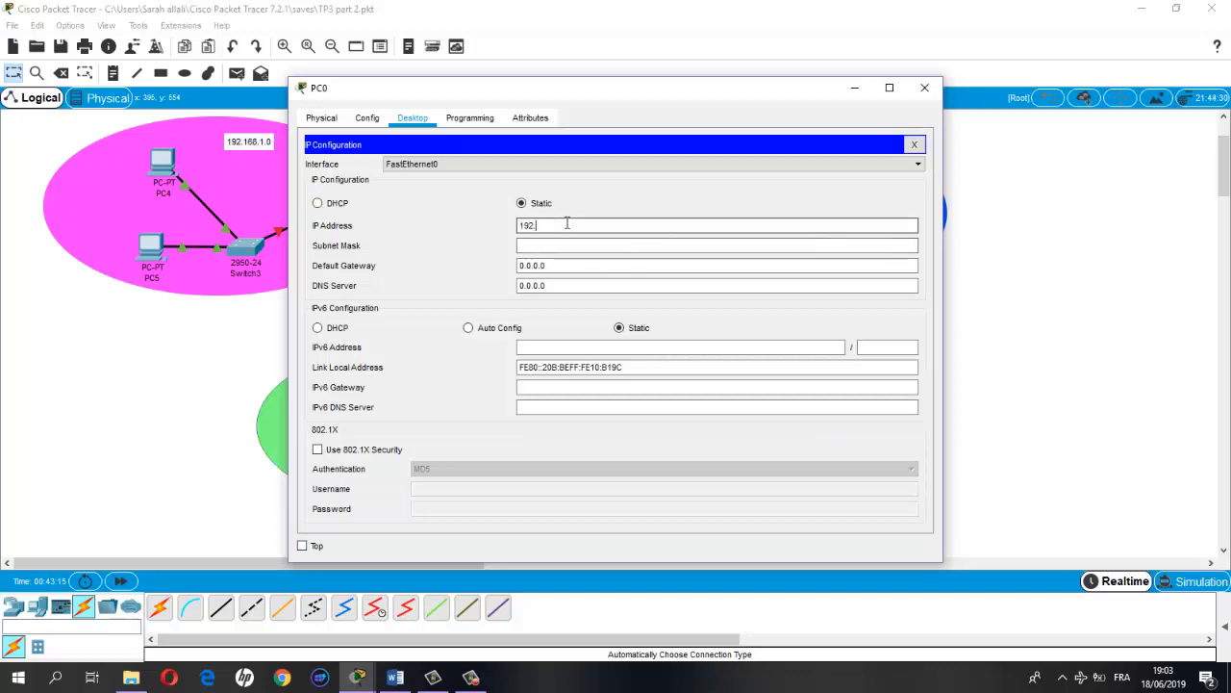
text(168.5.3)
click(565, 243)
click(572, 226)
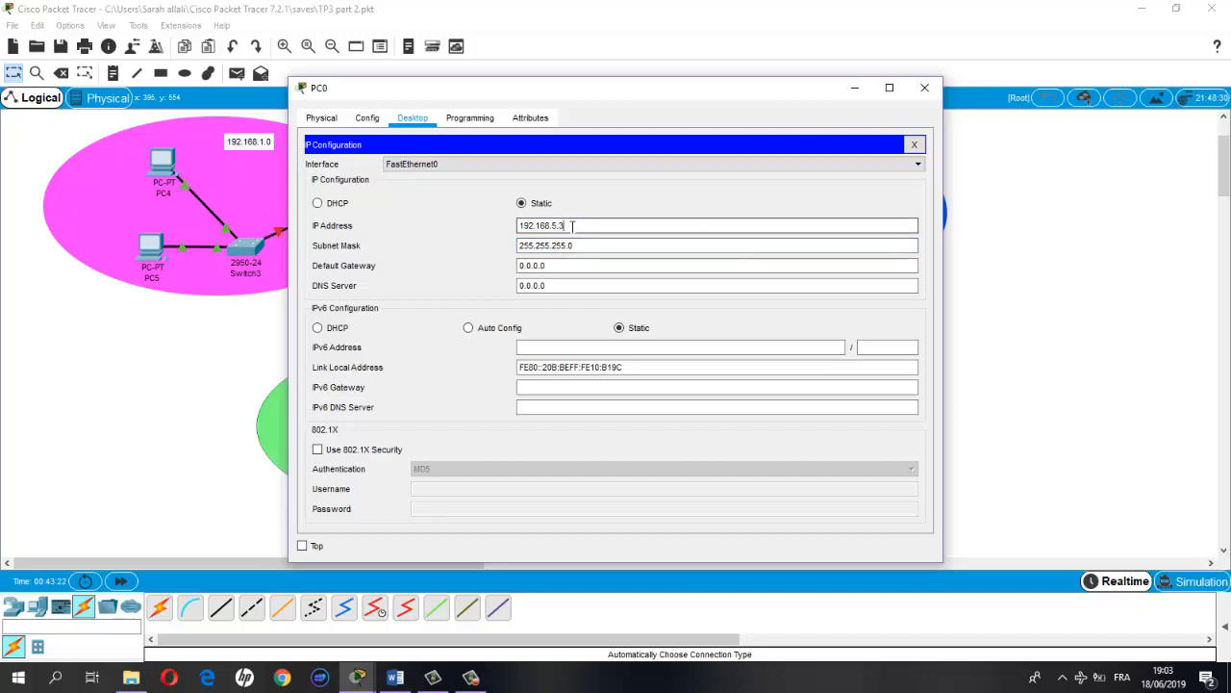
text(0)
Set PC0's default gateway to 192.168.5.1 and close its configuration window.
click(570, 267)
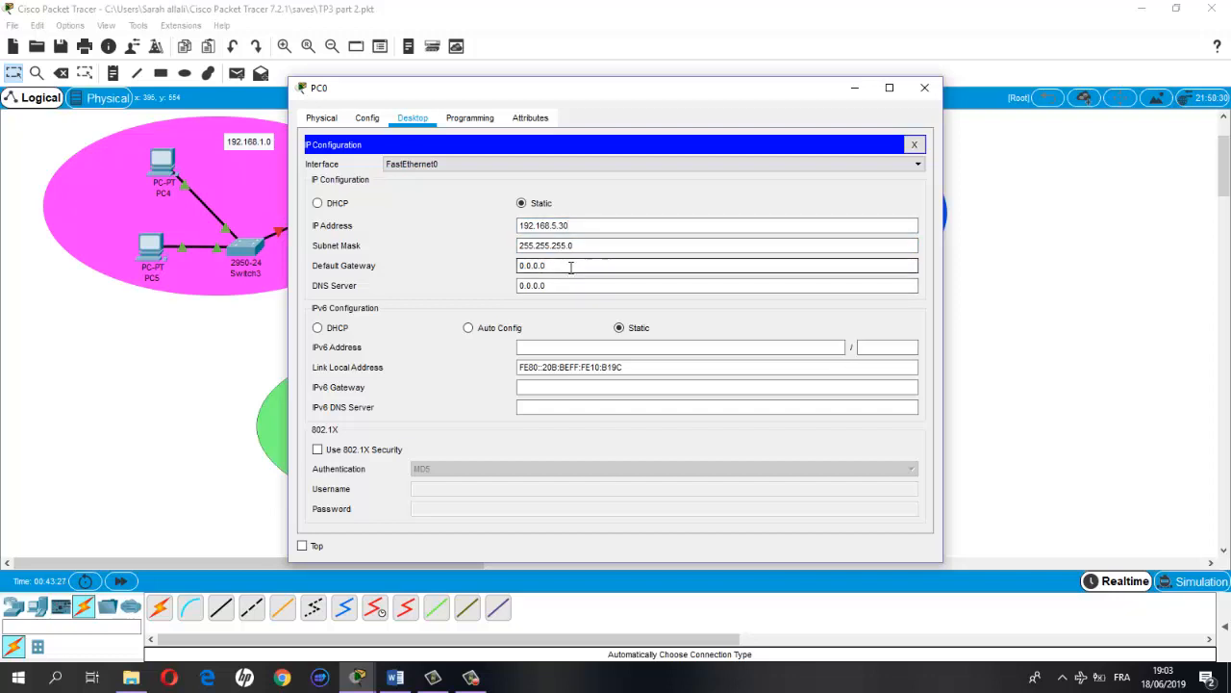
drag(570, 267, 450, 264)
text(192.16)
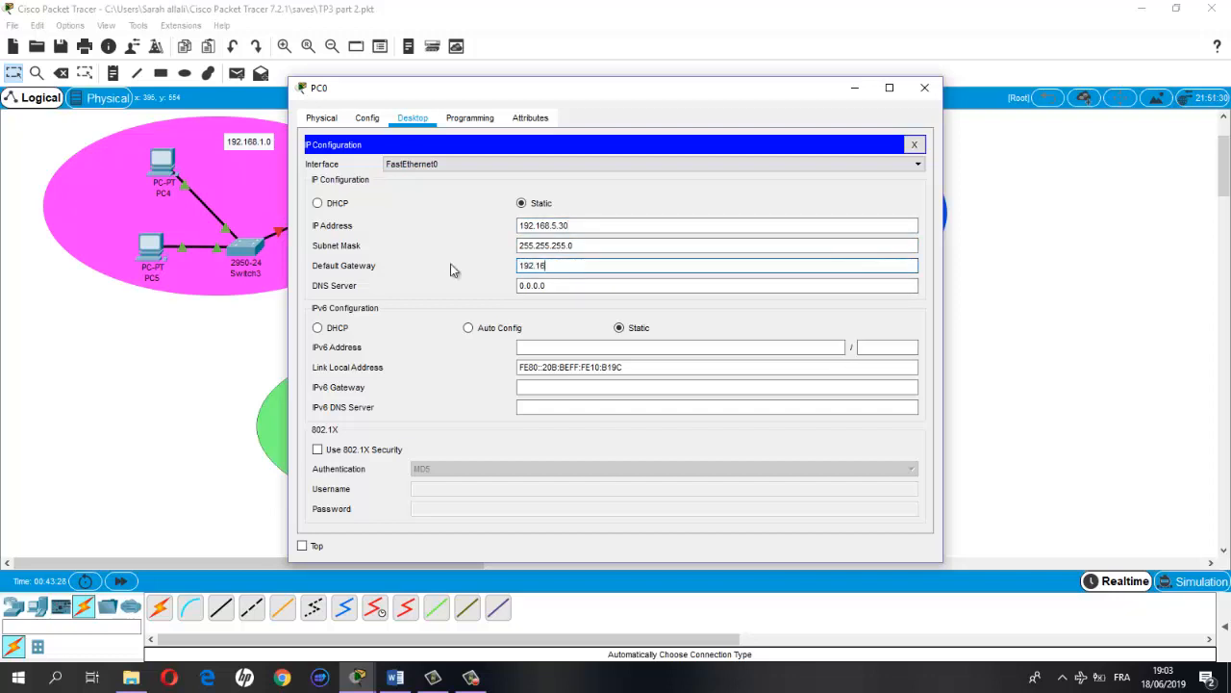
text(8.5.1)
click(924, 87)
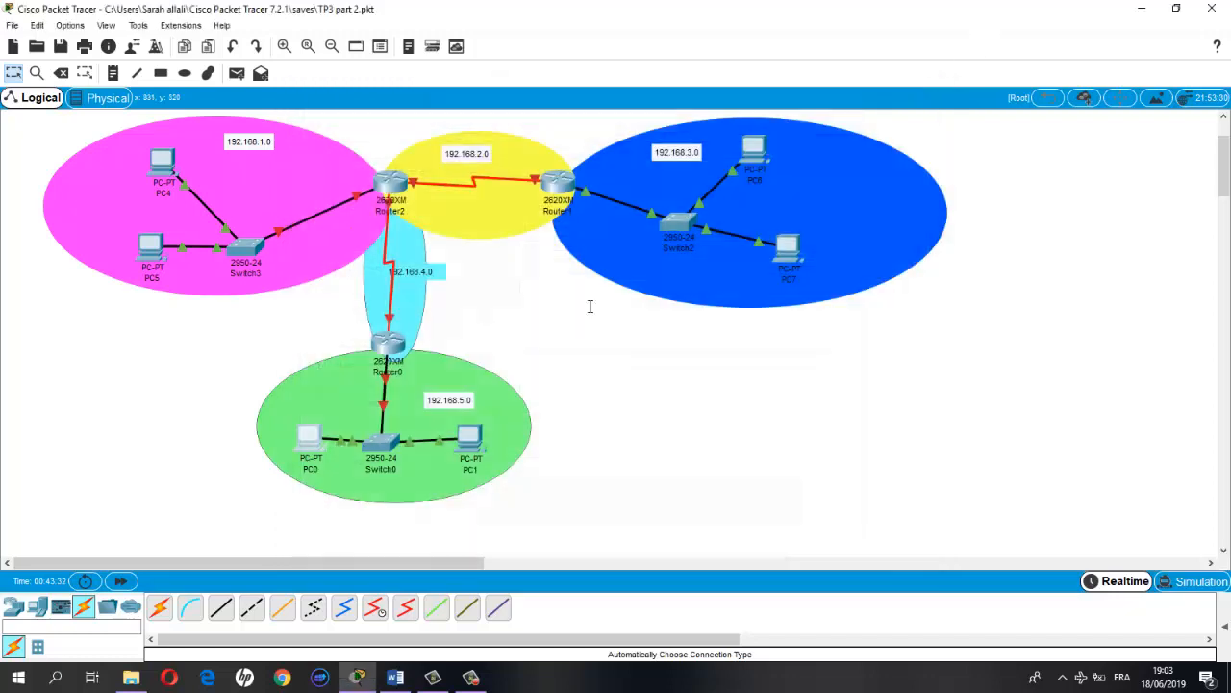
Look at Router0's device window and check which serial ports its link to Router2 uses.
click(395, 336)
click(924, 88)
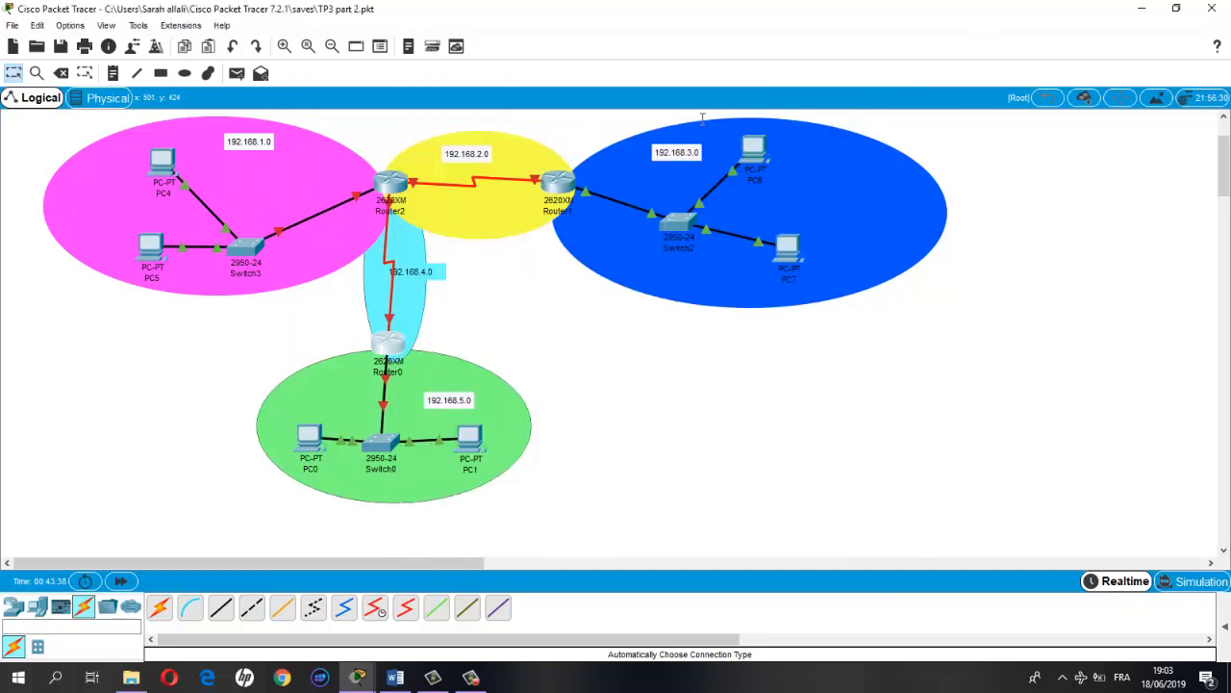
click(390, 346)
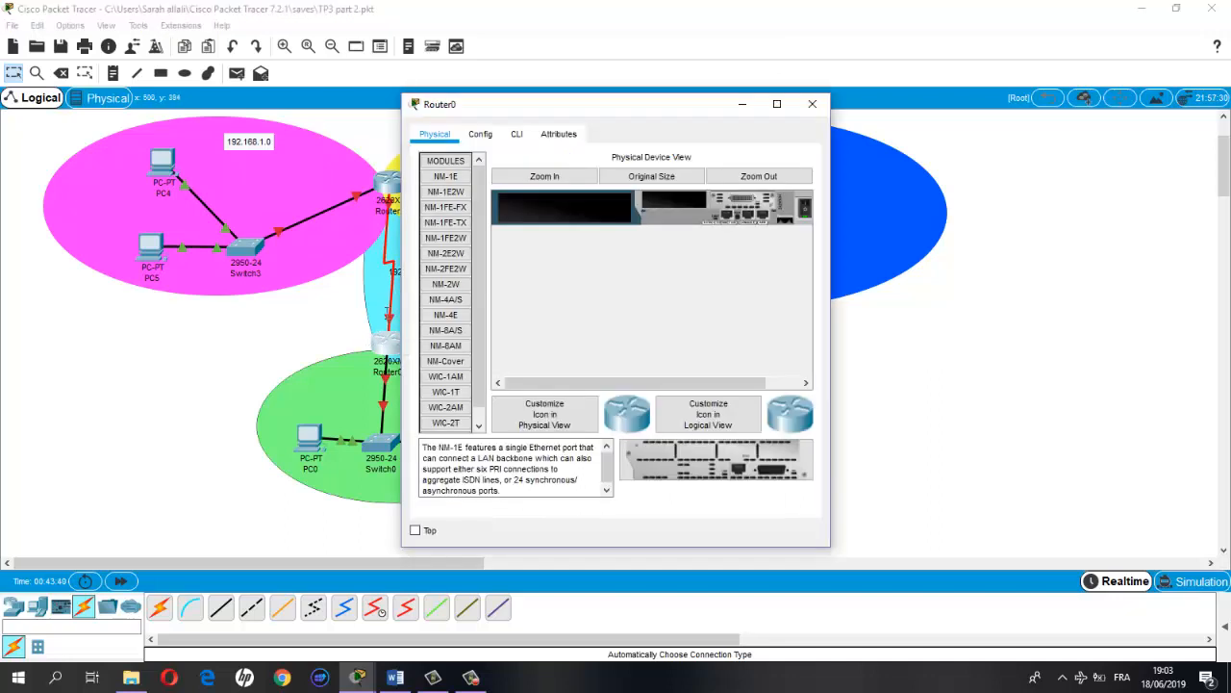
click(805, 109)
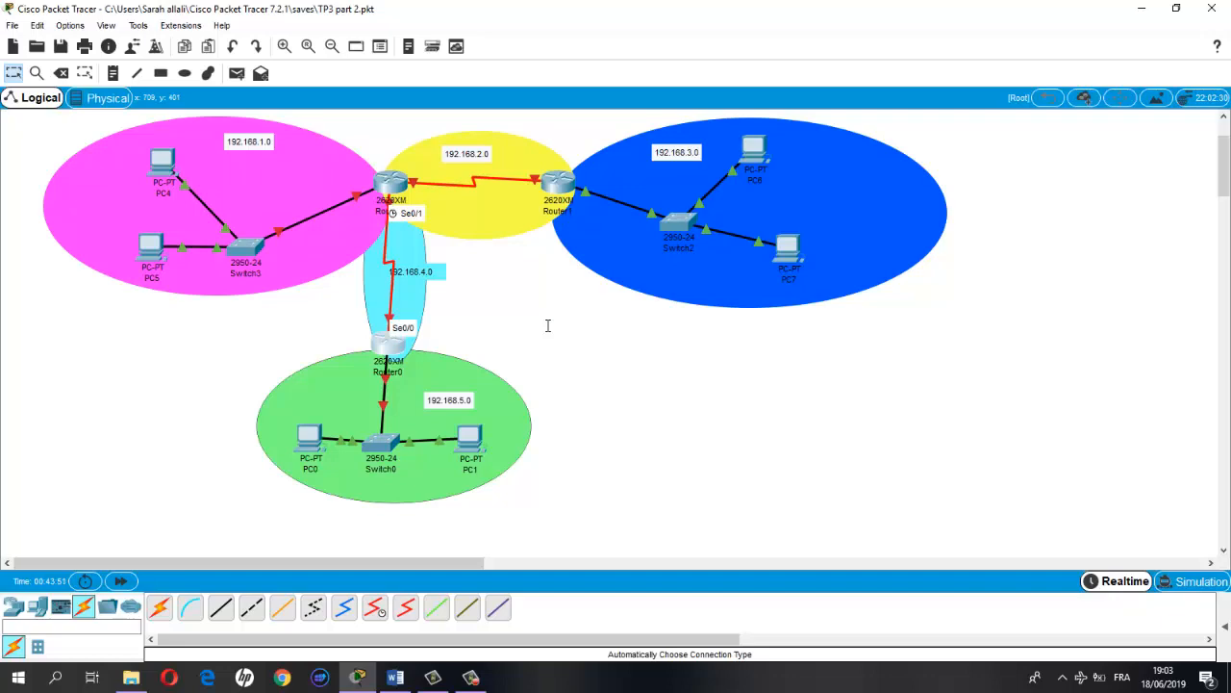
Open Router0's command-line interface and answer no to the initial configuration dialog.
click(394, 345)
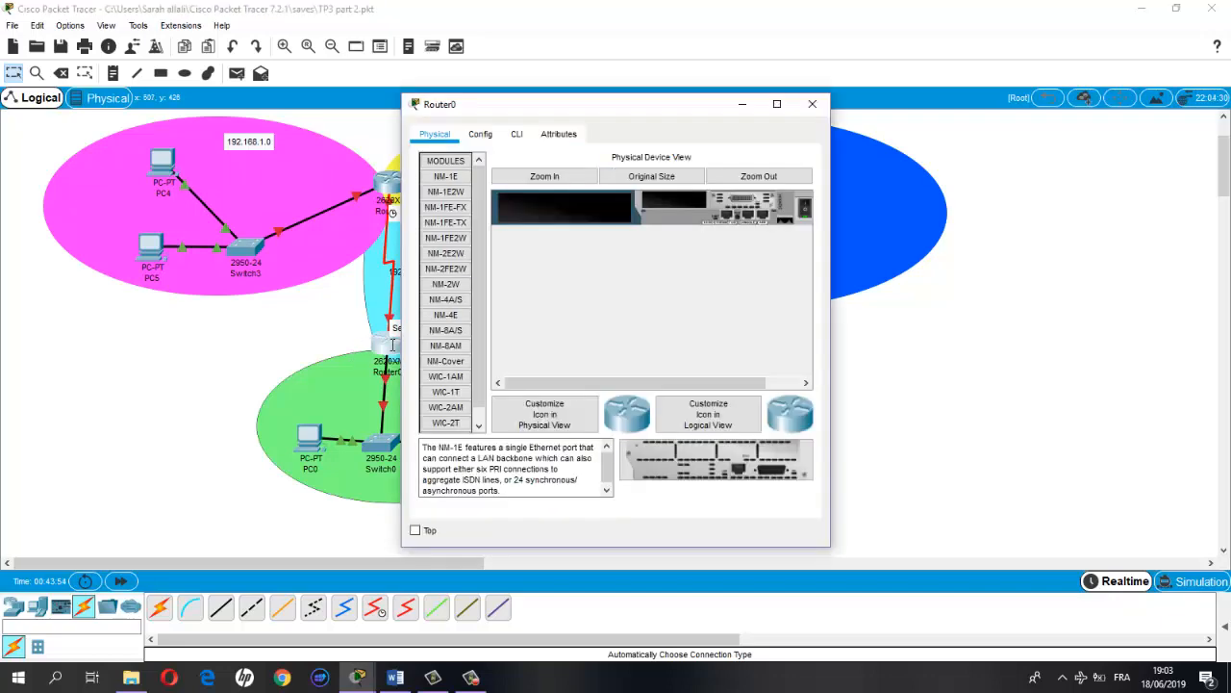
click(393, 344)
click(386, 339)
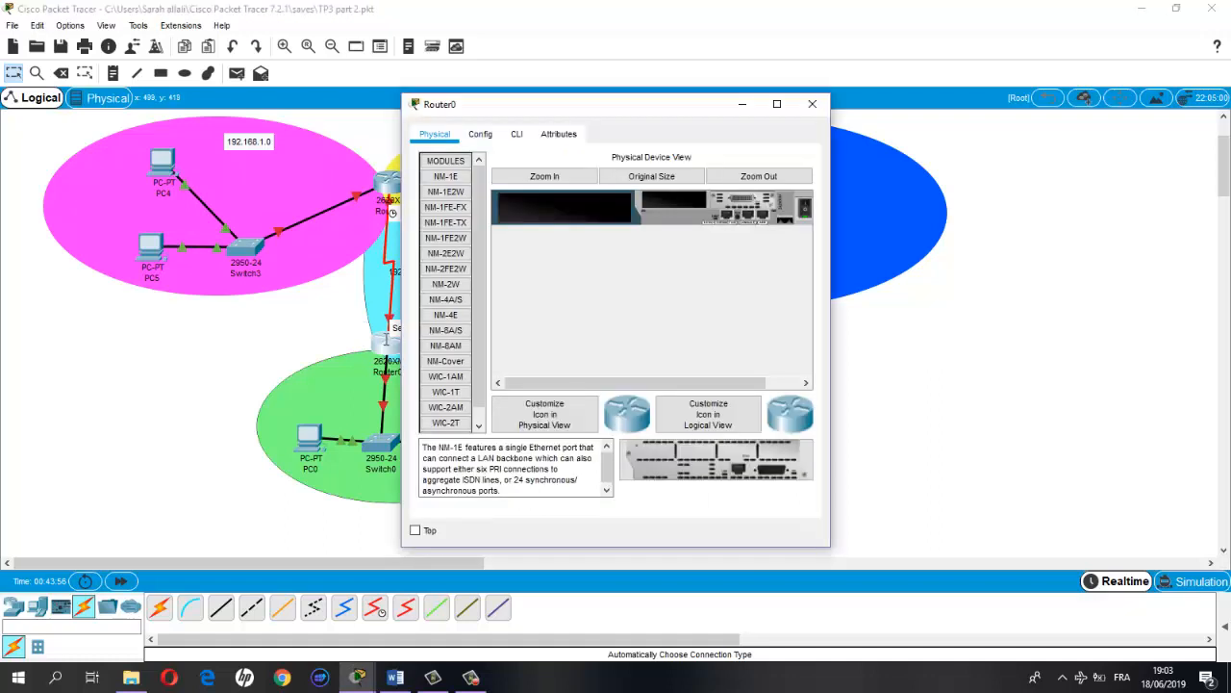
click(513, 136)
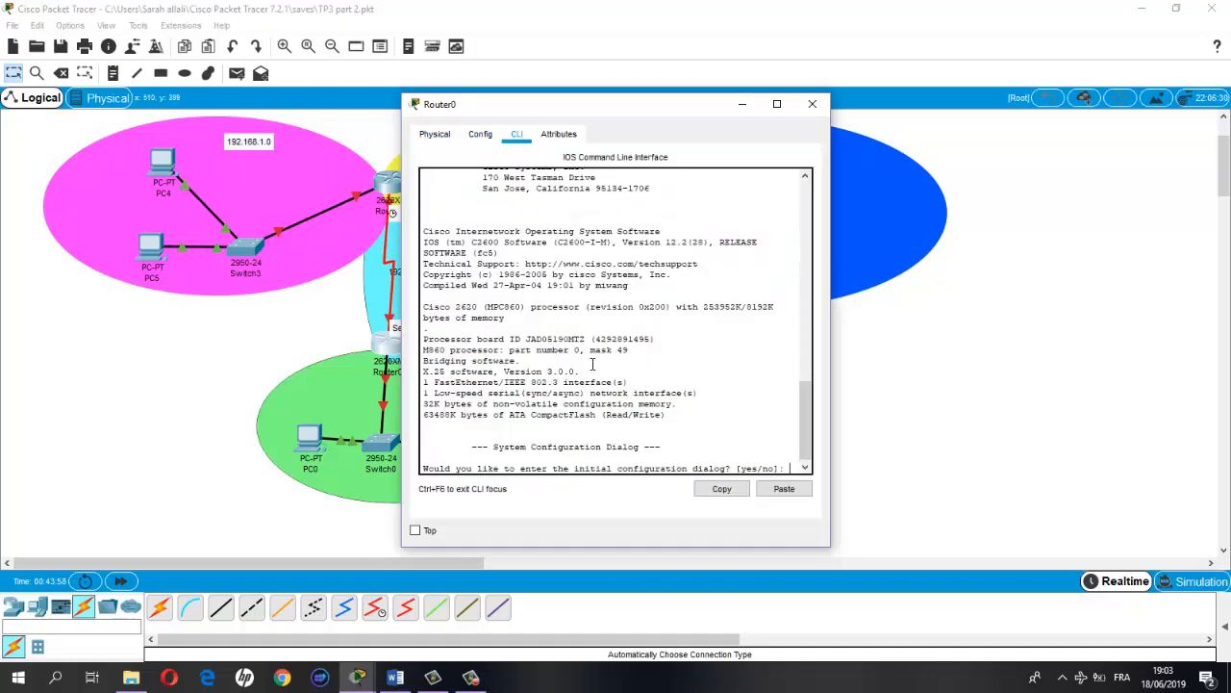
key(Return)
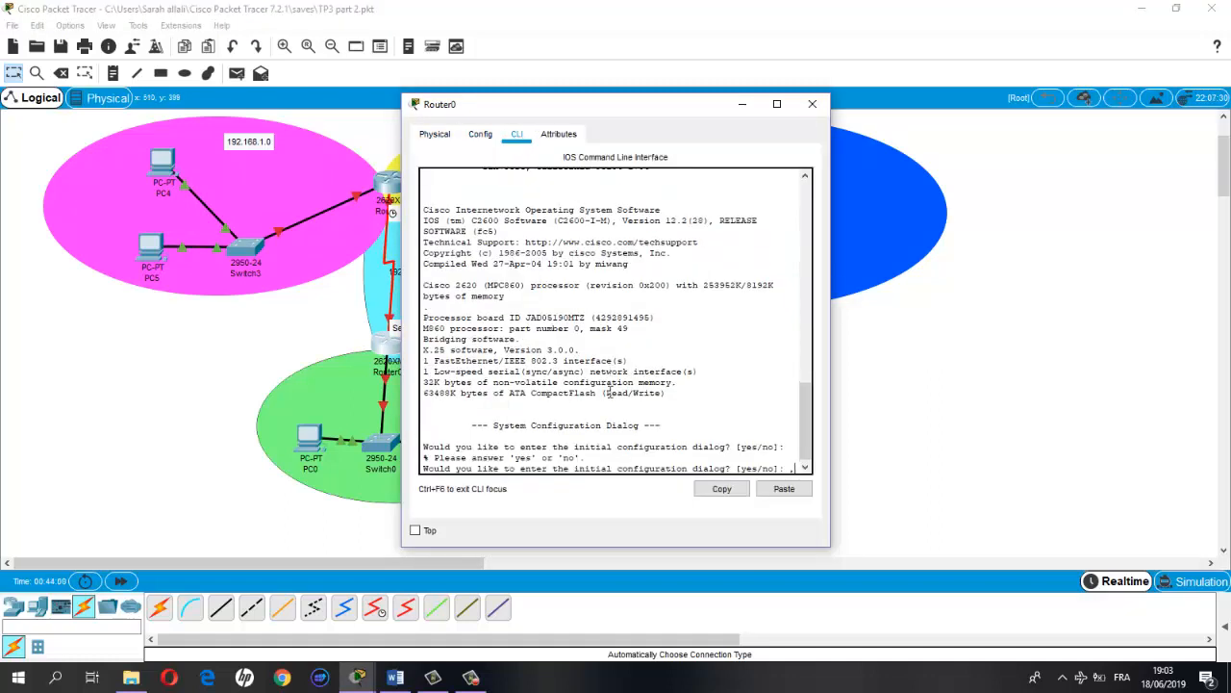
text(no)
key(Return)
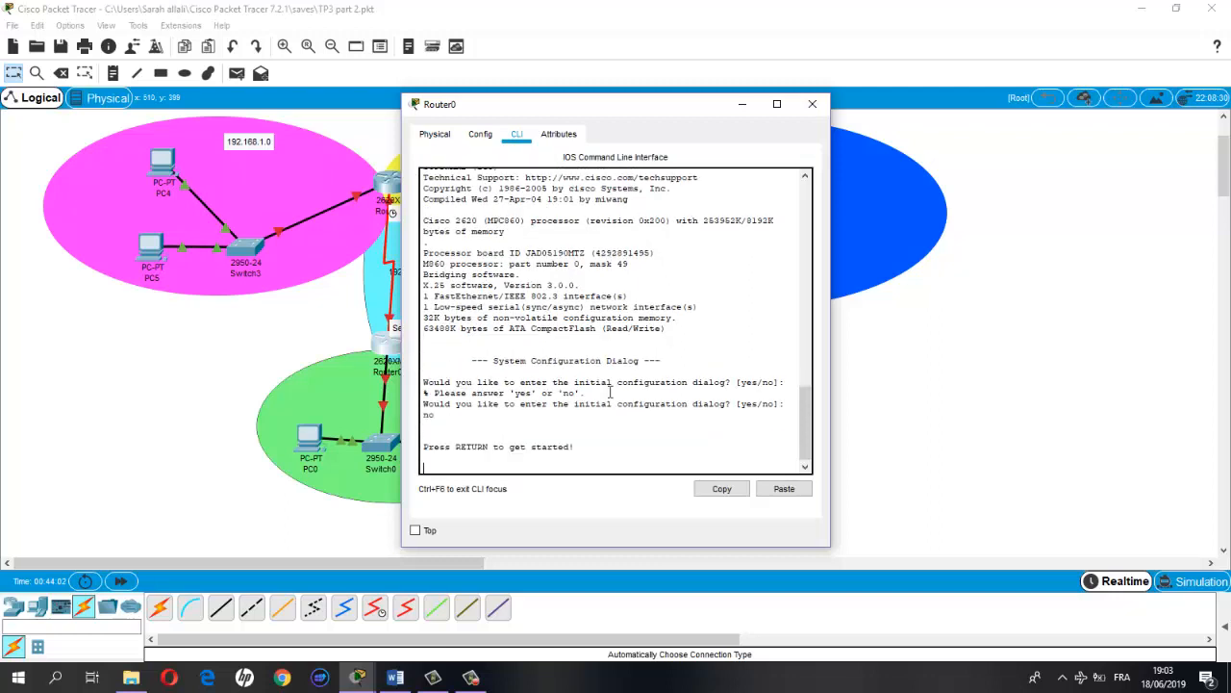
key(Return)
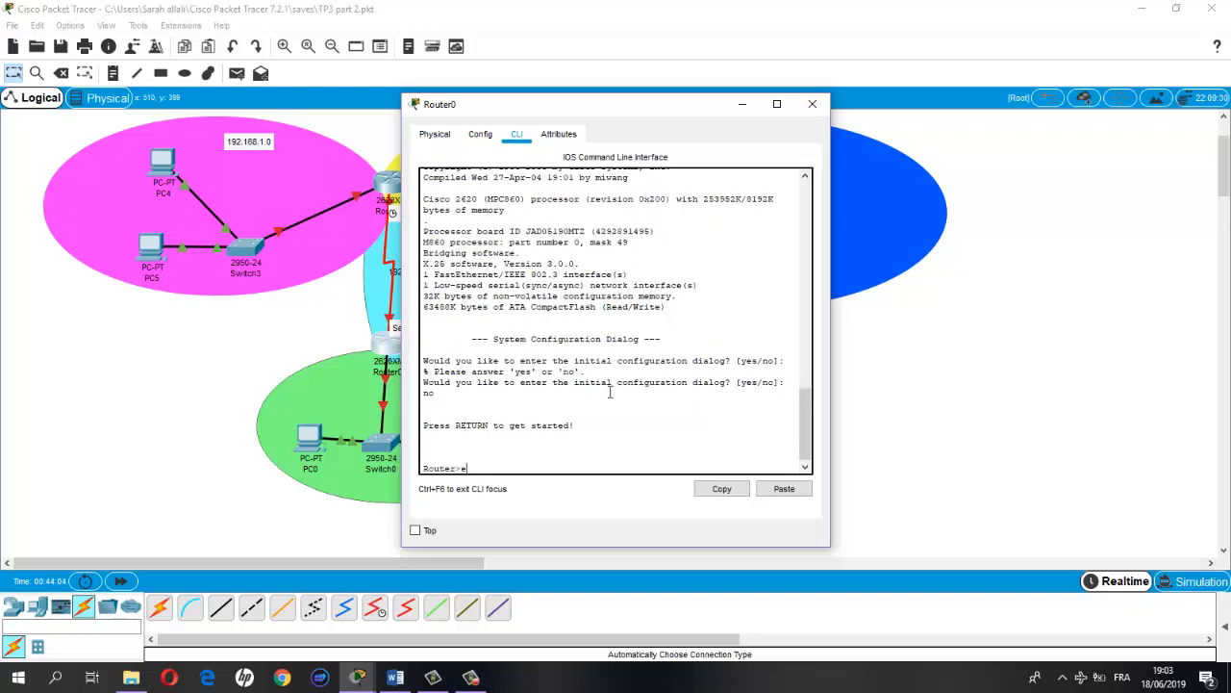
Enter privileged mode on Router0 with enable and switch to global configuration mode from the terminal.
text(ena)
key(Tab)
key(Return)
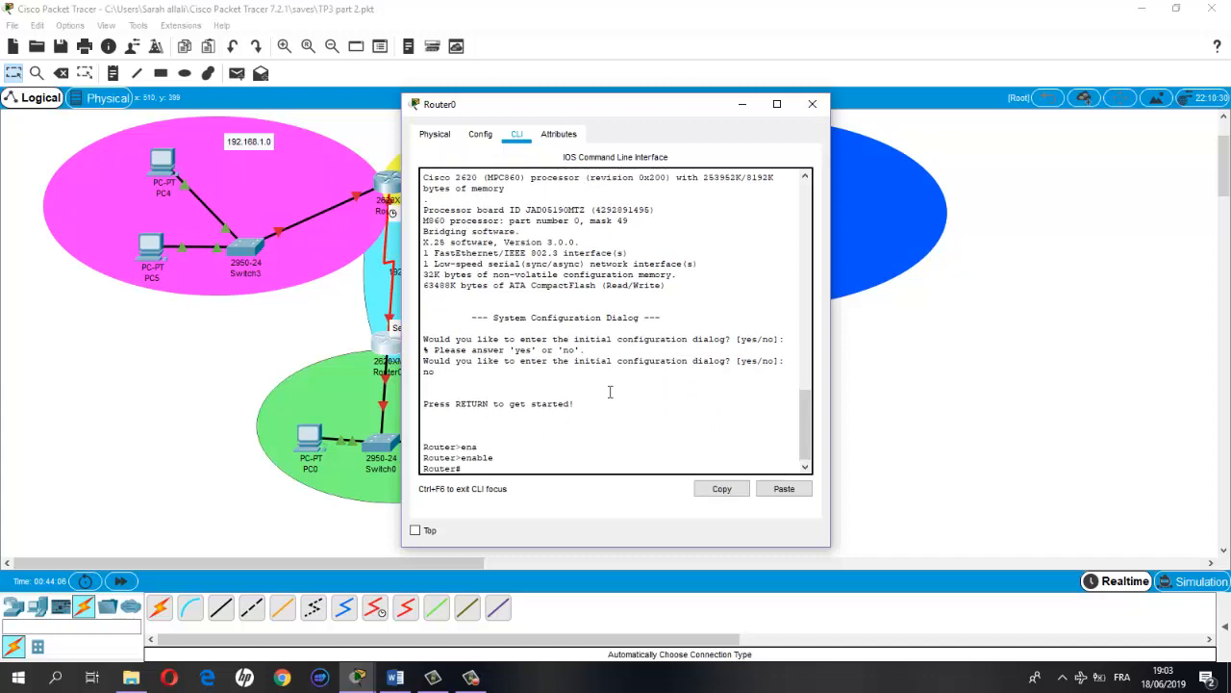
text(configure)
key(Return)
key(Return)
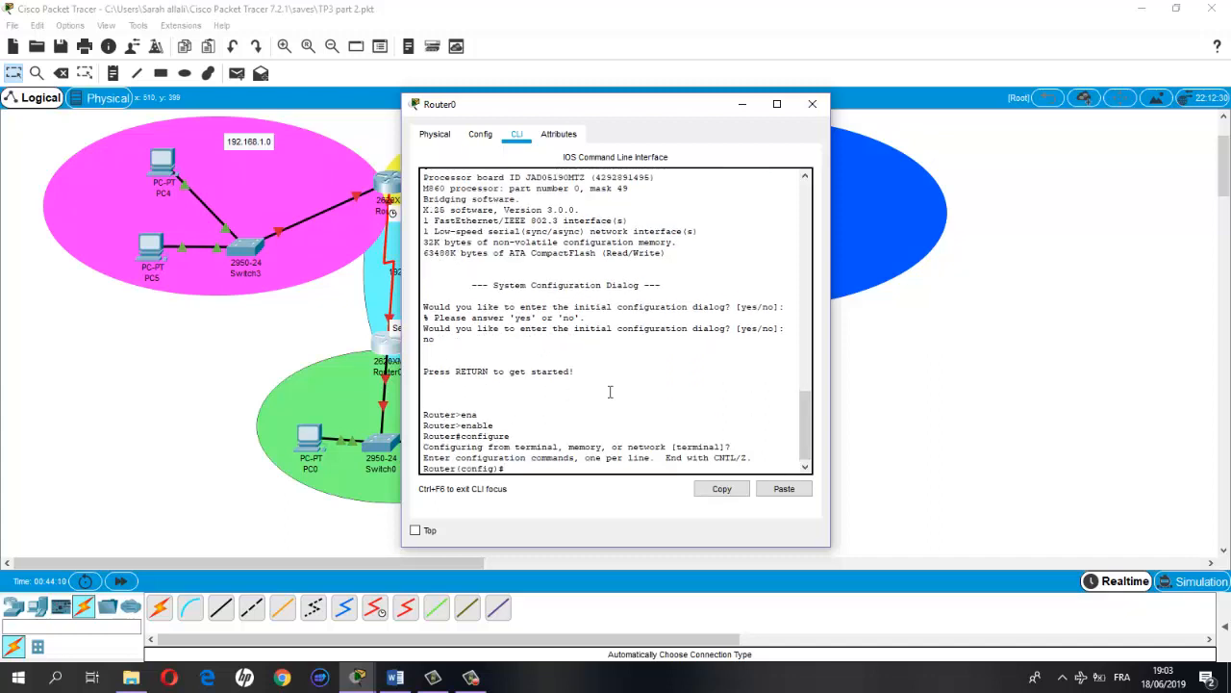
Enter Router0's interface fastEthernet 0/0 and bring it up with no shutdown.
text(interf)
key(Tab)
text(f)
key(Tab)
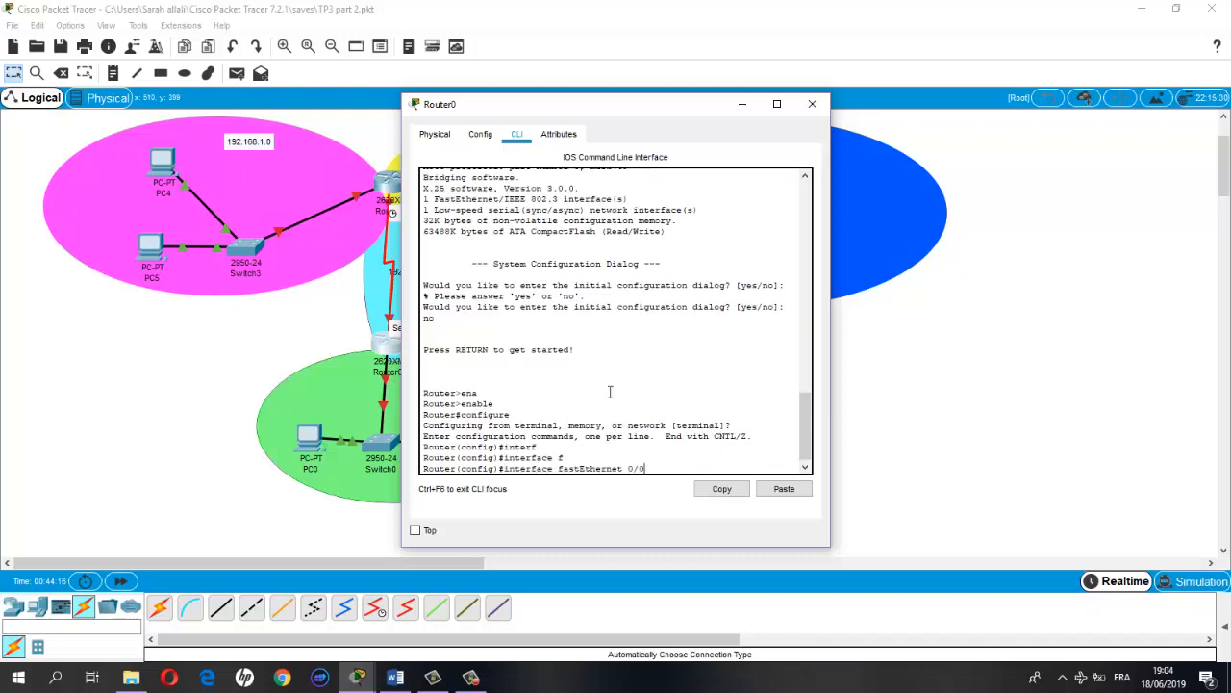
text(0/0)
key(Return)
text(no )
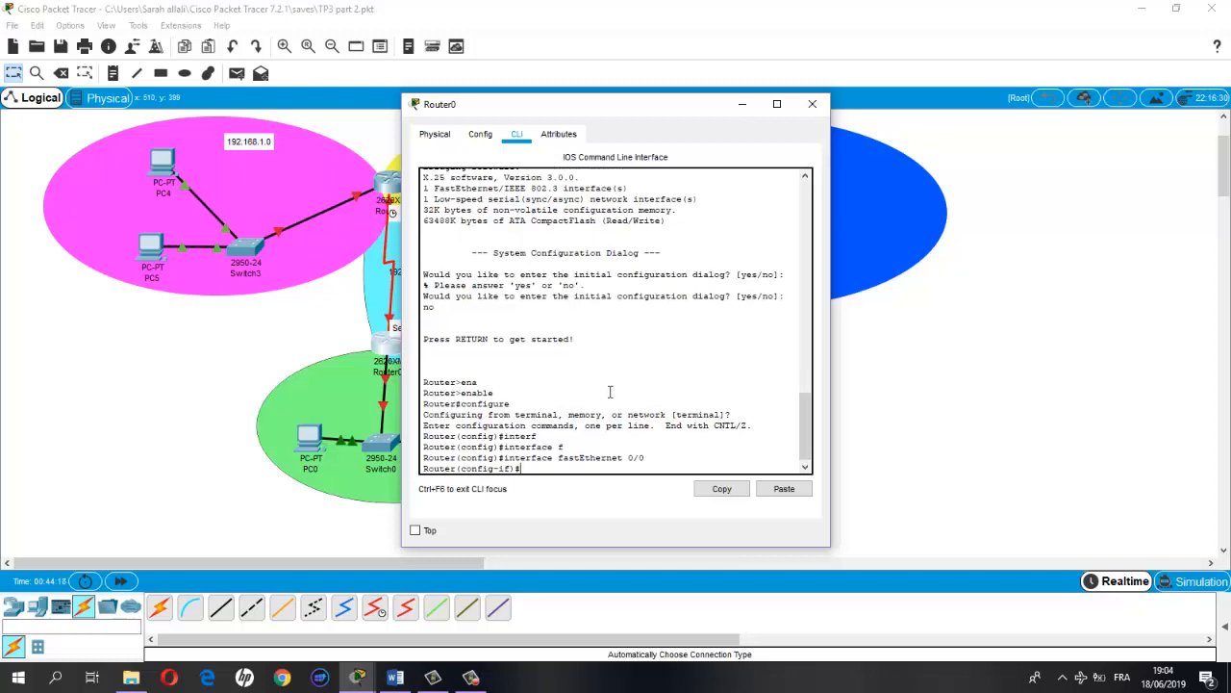
text(shu)
key(Tab)
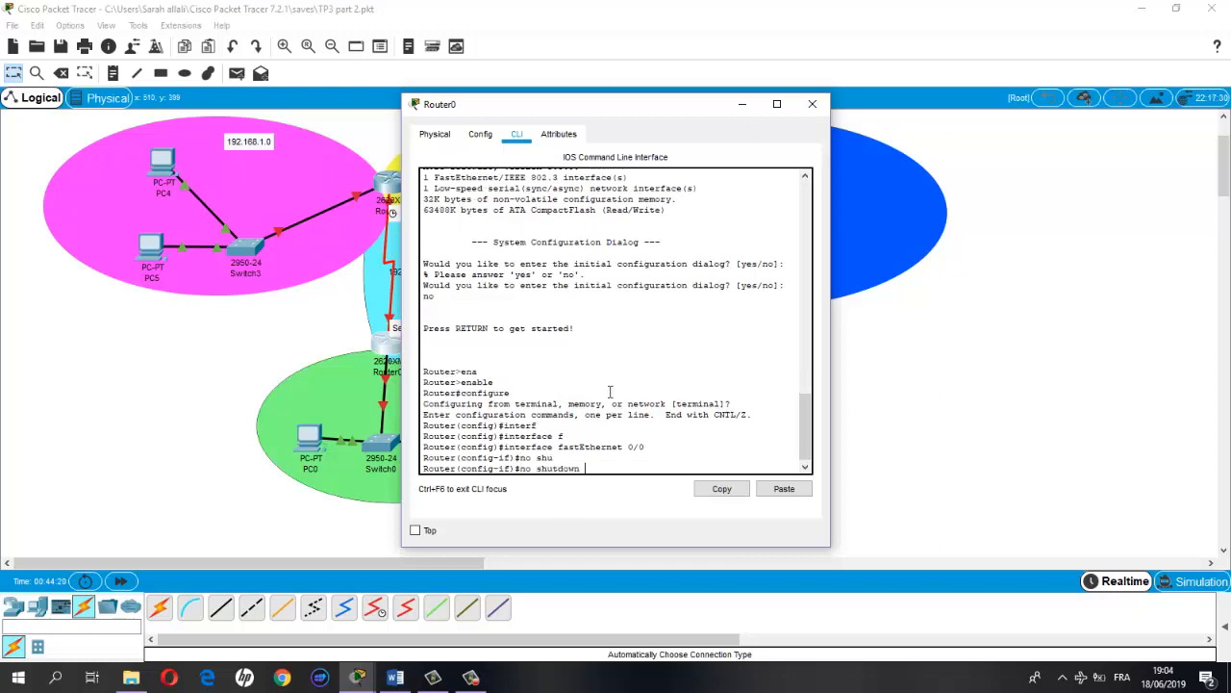
key(Return)
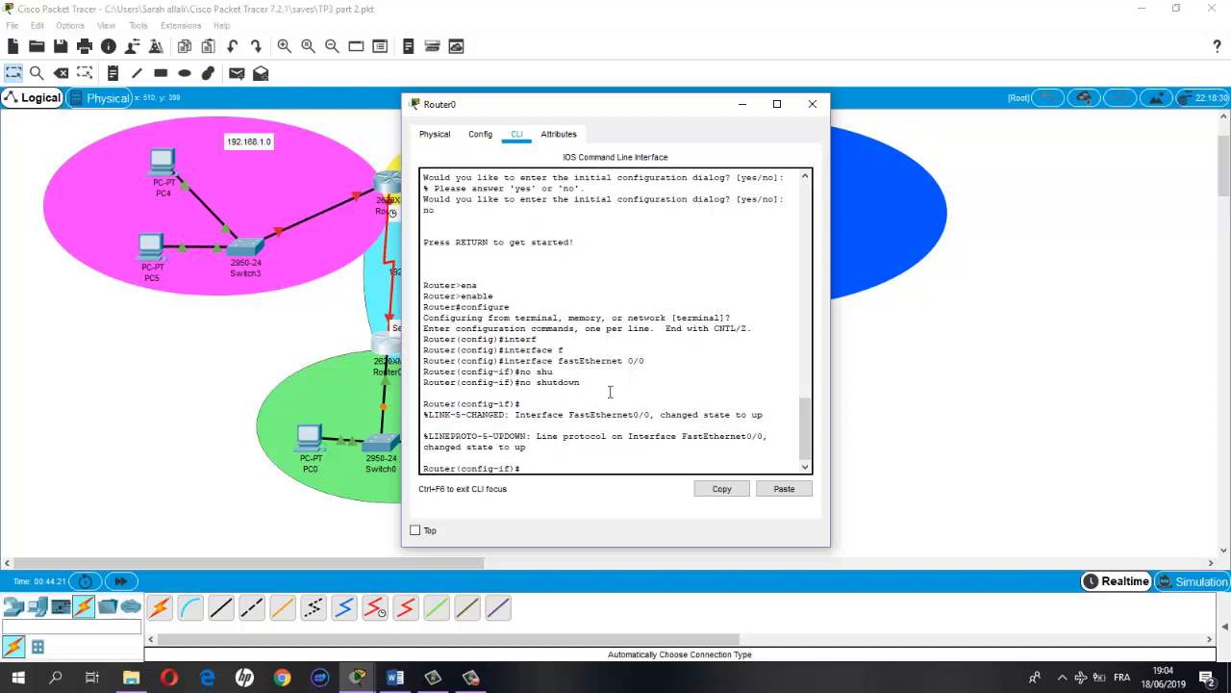
Assign IP address 192.168.5.1 with subnet mask 255.255.255.0 to Router0's fastEthernet 0/0.
text(ip conf)
key(Tab)
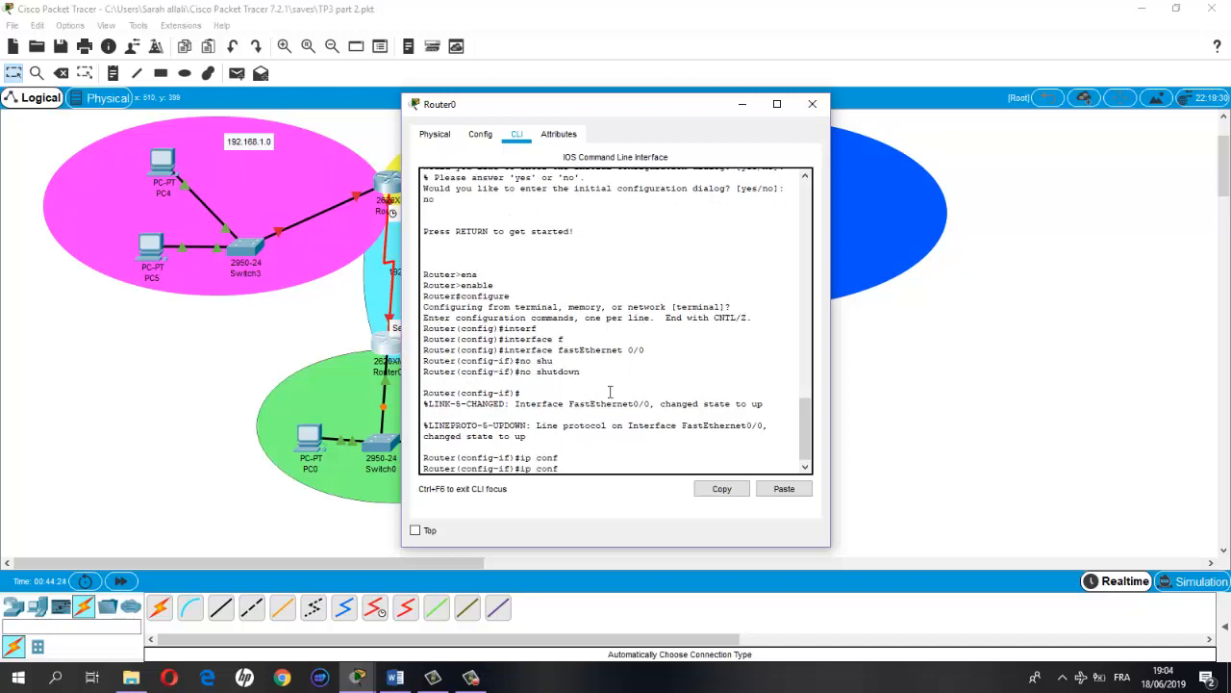
key(BackSpace)
key(BackSpace)
key(BackSpace)
text(addre)
key(Tab)
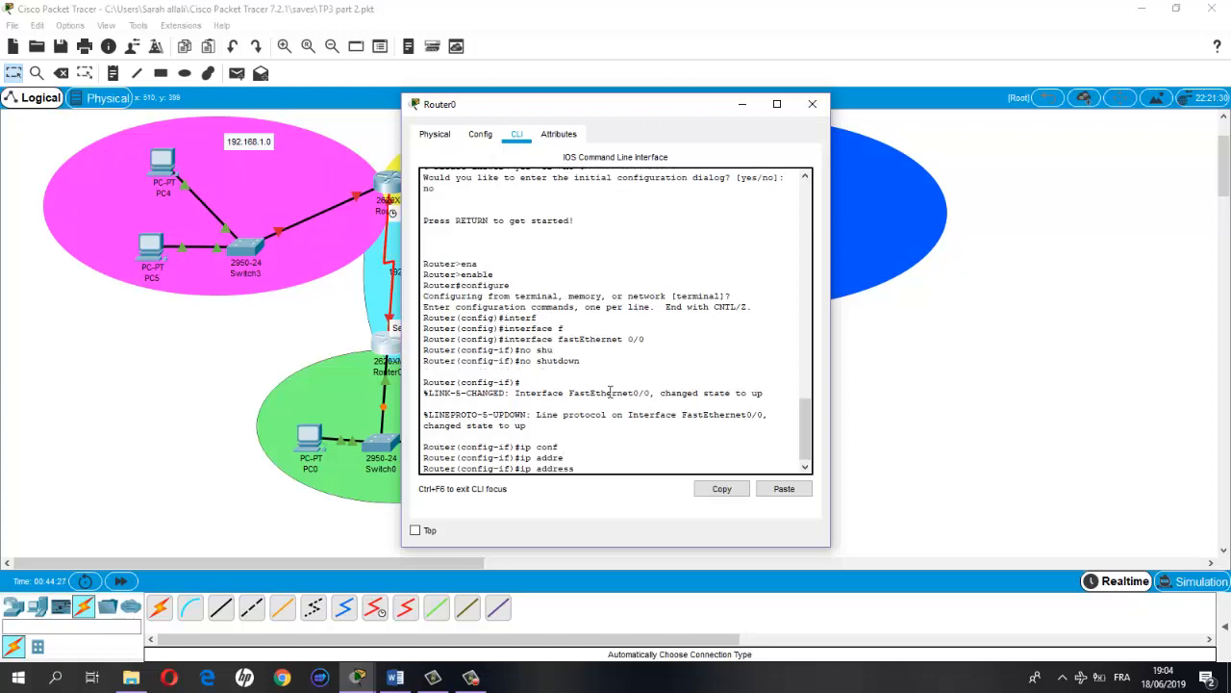
text(192.168.5)
text(.1)
text(.1)
text( 2)
text(55.255.255.0)
key(Return)
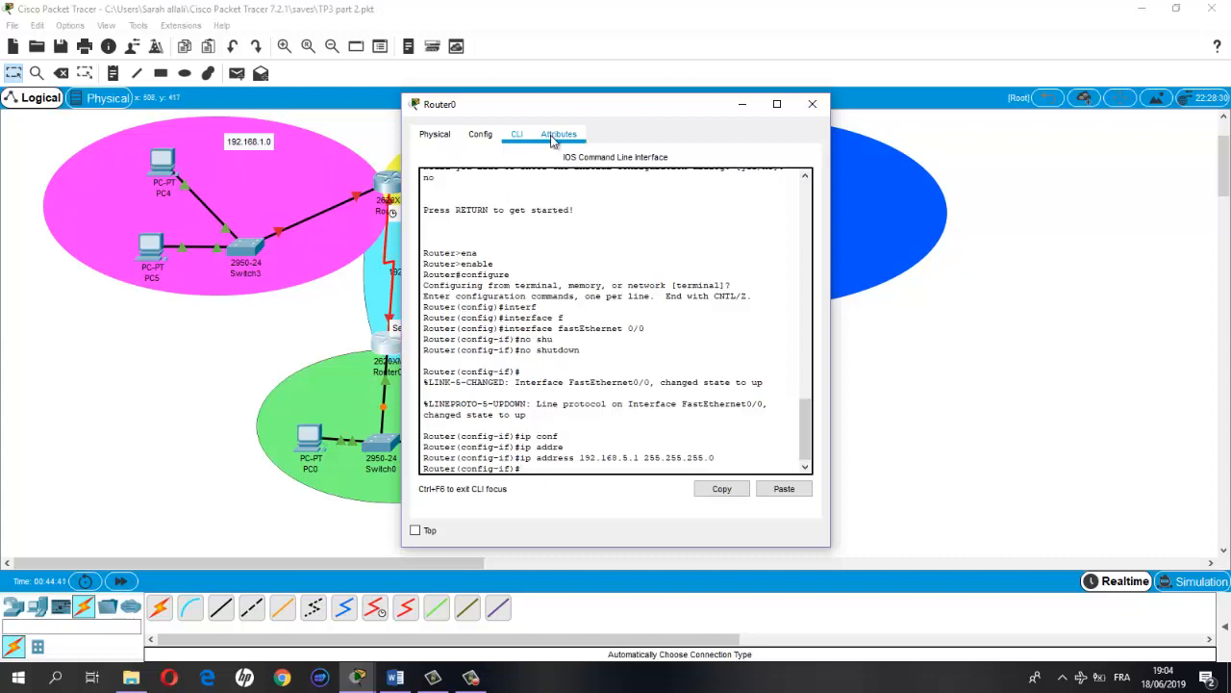
Exit the fastEthernet configuration on Router0 and enter configuration of interface serial 0/0.
drag(629, 111, 771, 116)
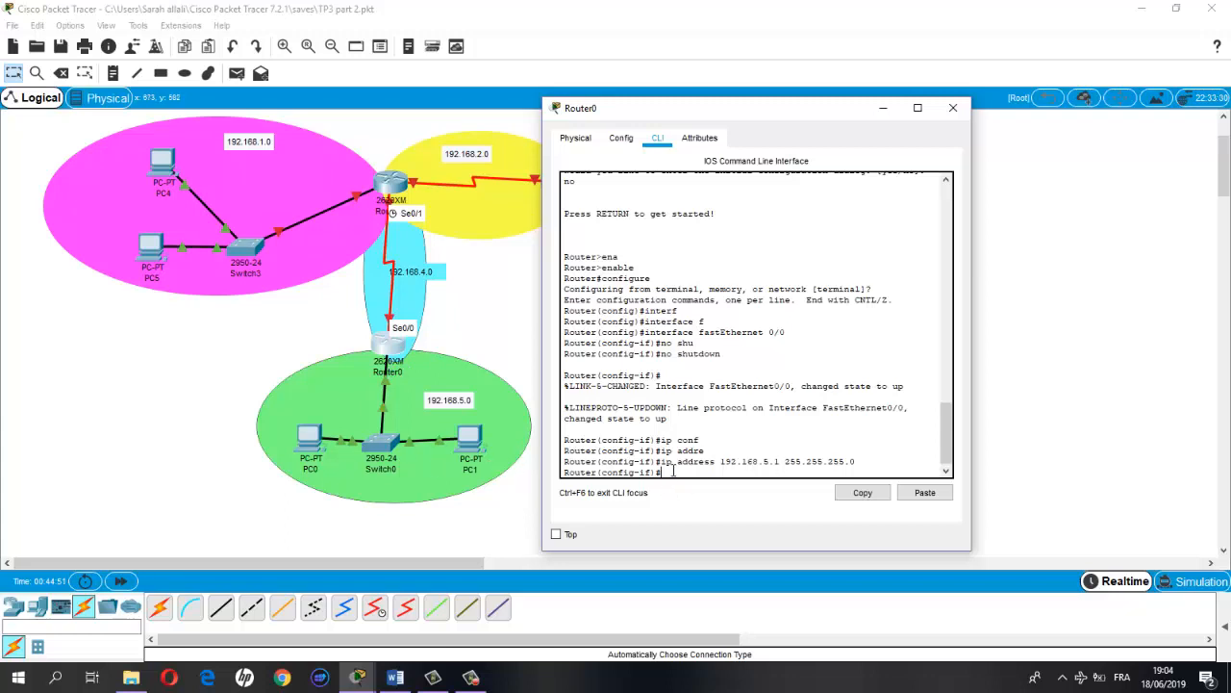
text(exit)
key(Return)
text(inter)
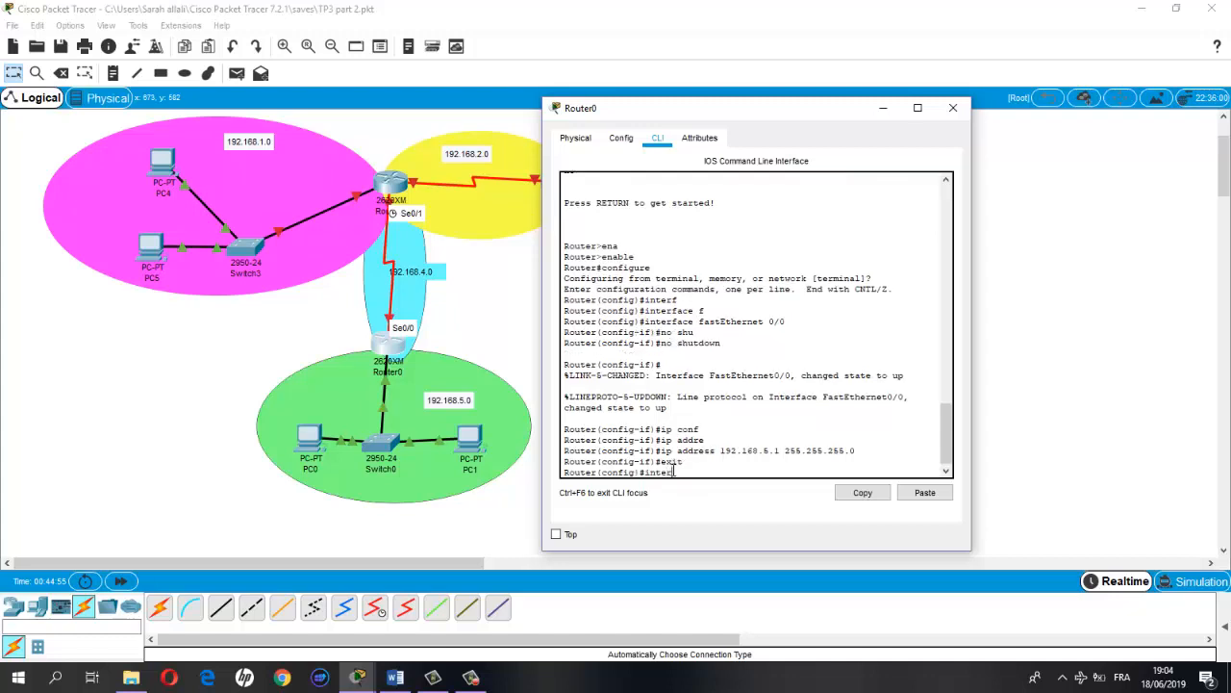
key(Tab)
text(seri)
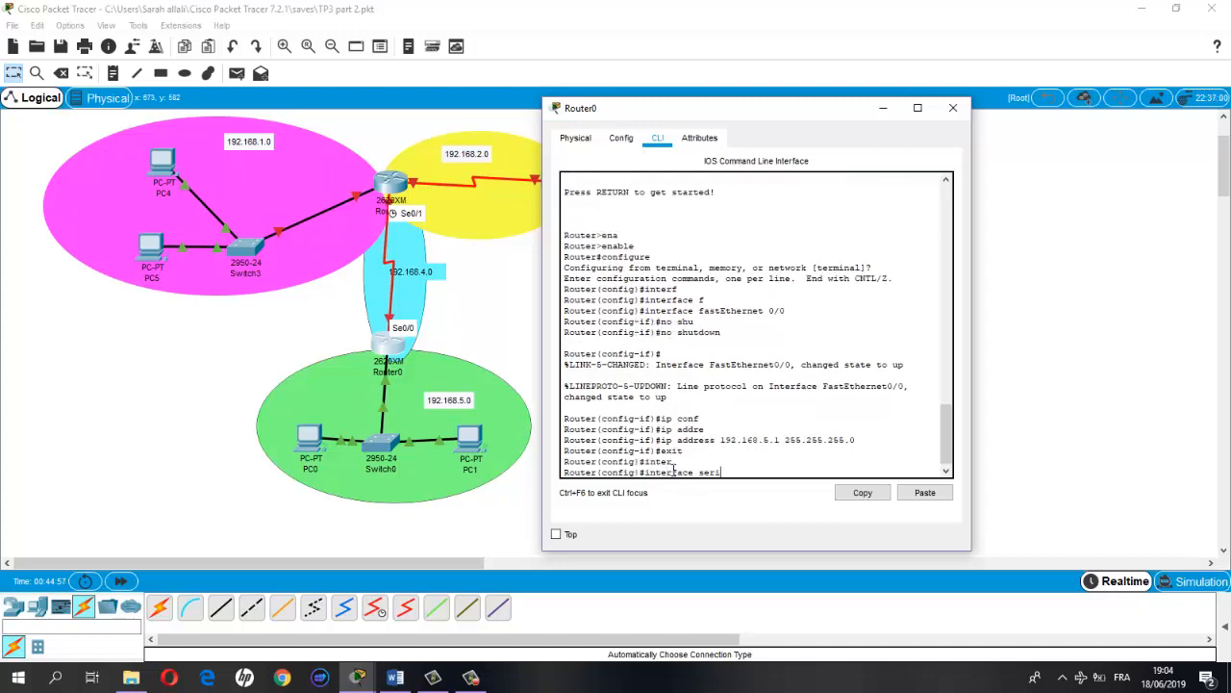
key(Tab)
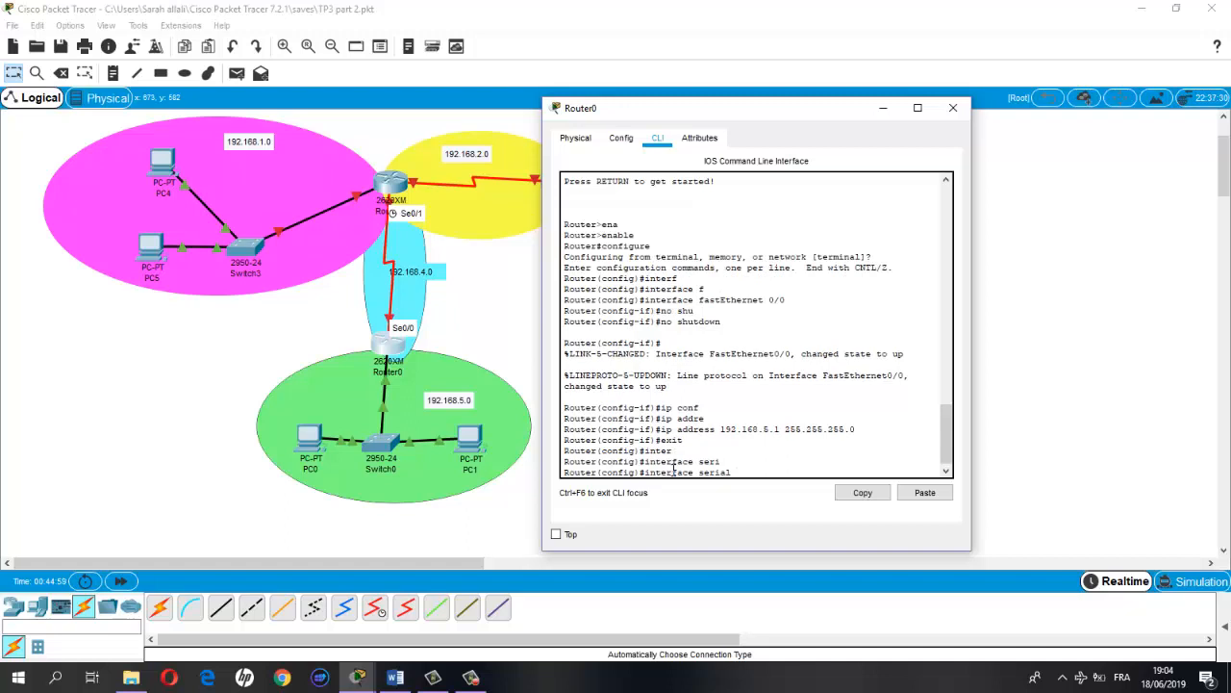
text(s0/0)
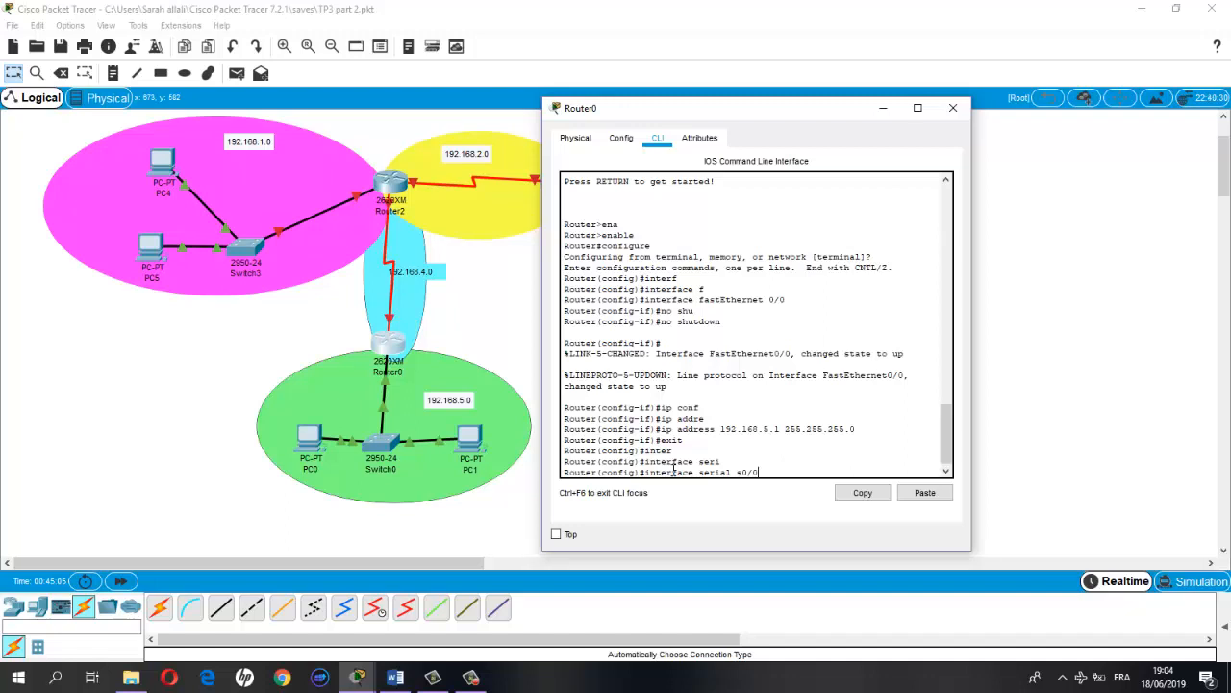
key(Return)
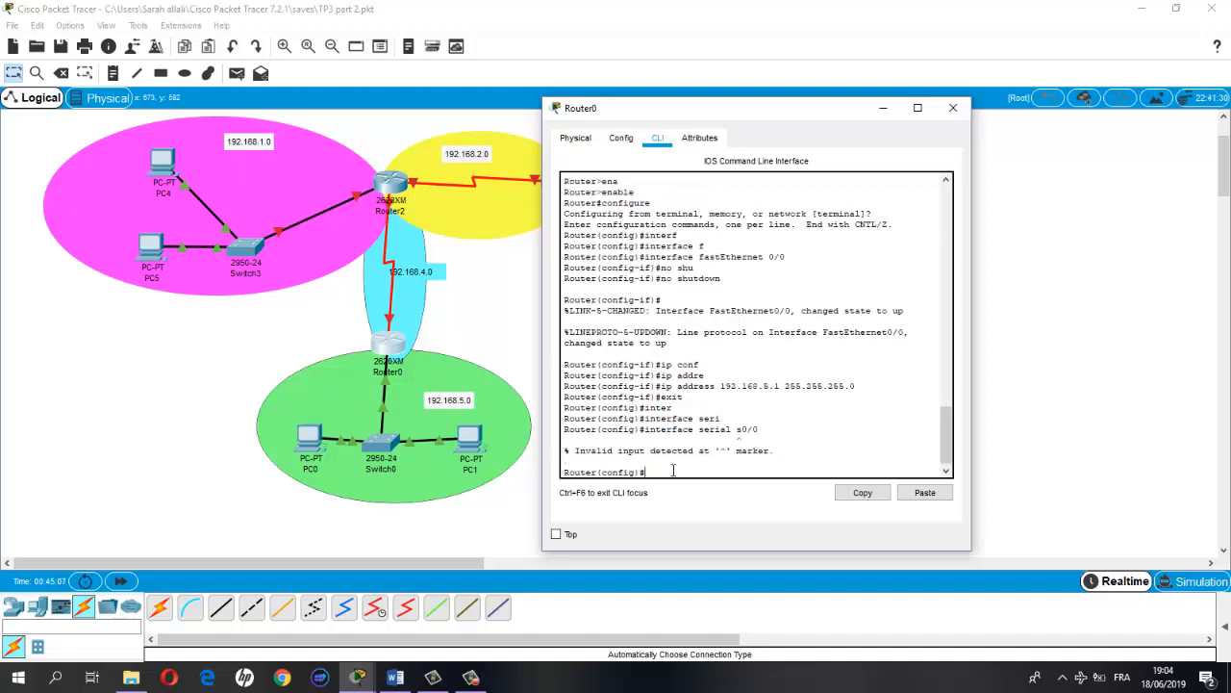
key(Up)
key(Delete)
key(Return)
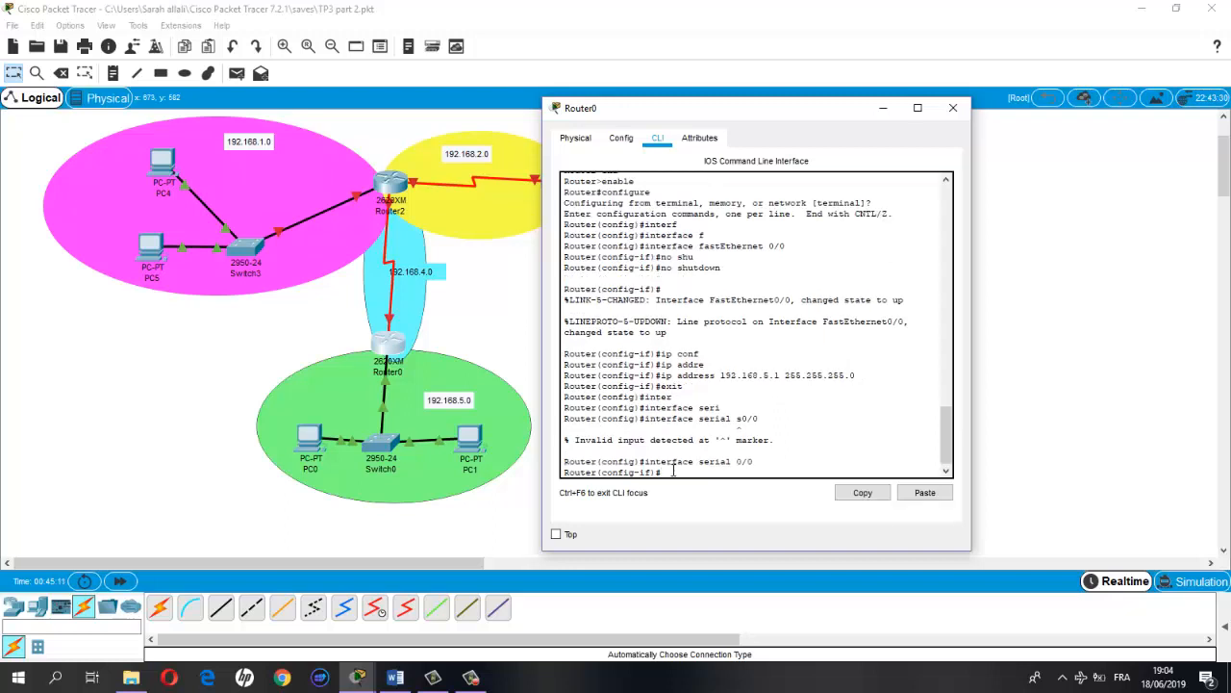
Enable Router0's serial 0/0 with no shutdown and set its encapsulation to ppp.
text(no sh)
key(Tab)
key(Return)
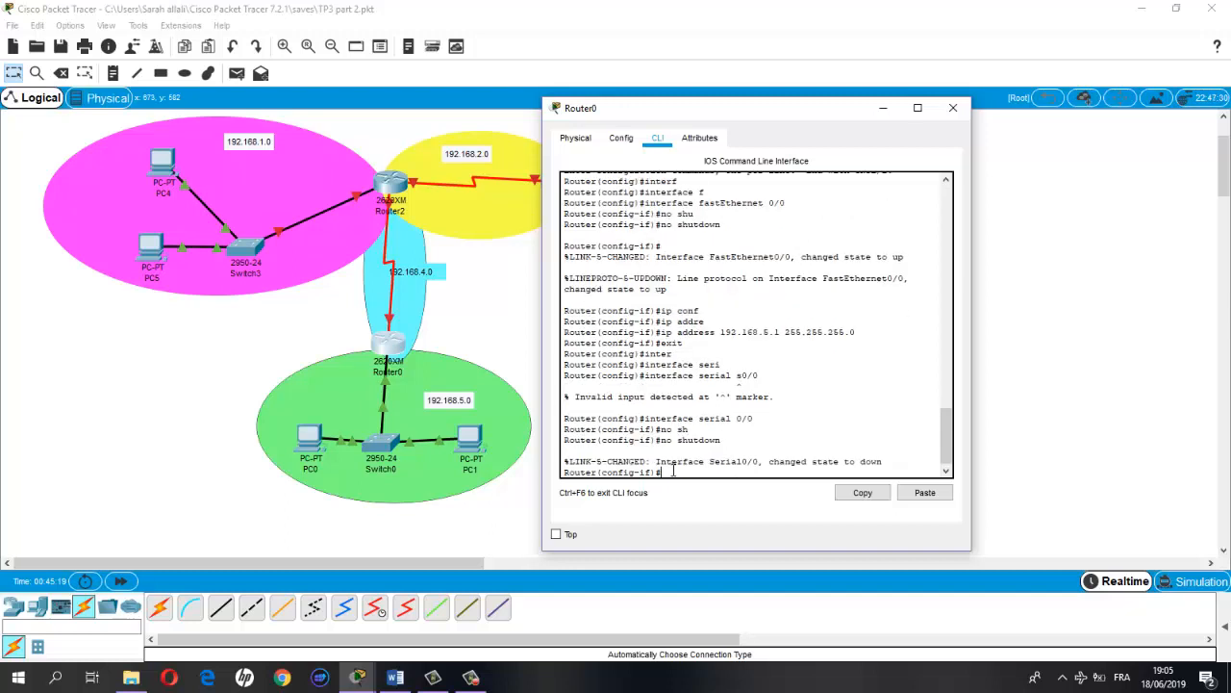
text(ex)
text(c)
key(Tab)
text(ppp)
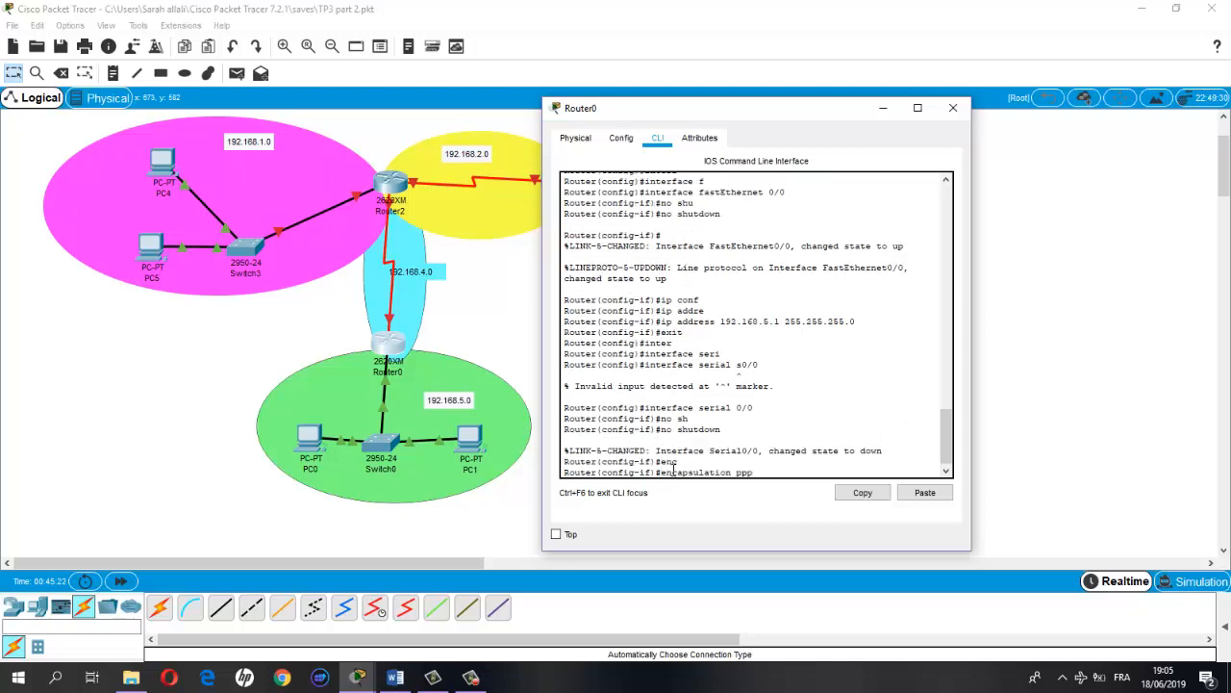
key(Return)
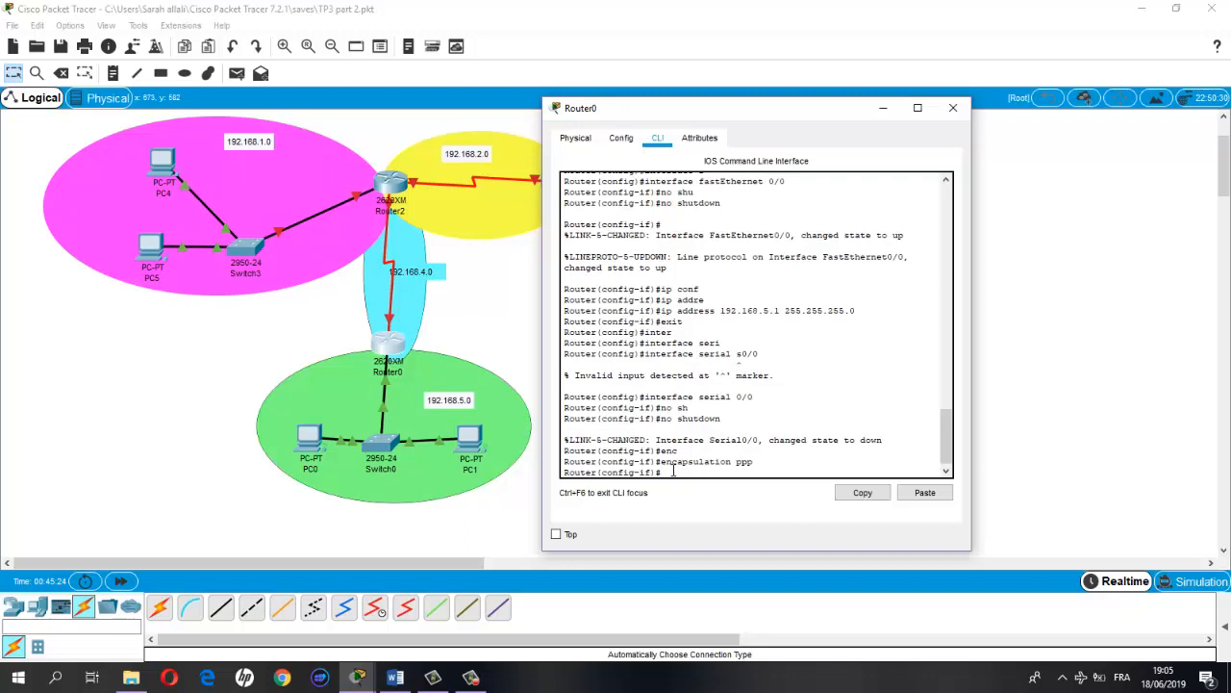
Assign IP address 192.168.4.1 with subnet mask 255.255.255.0 to Router0's serial 0/0 and close the router's window.
text(ip ad)
key(Tab)
text(19)
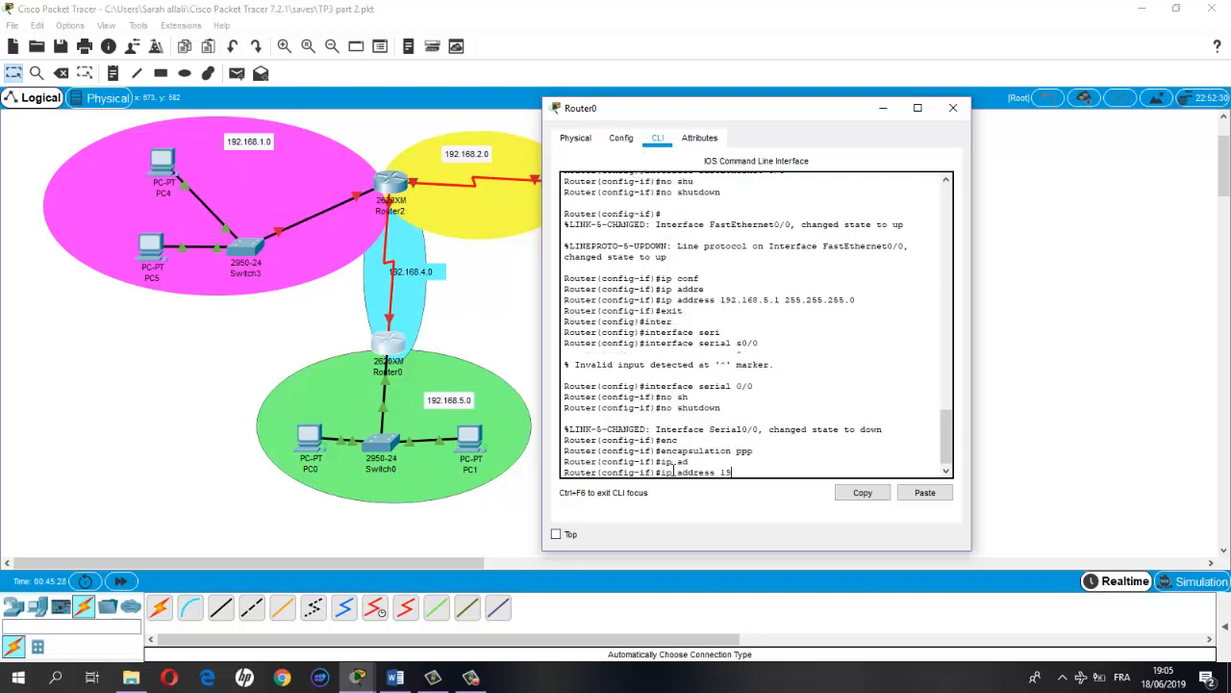
text(2.168.4.1 255.255.255.0)
key(Return)
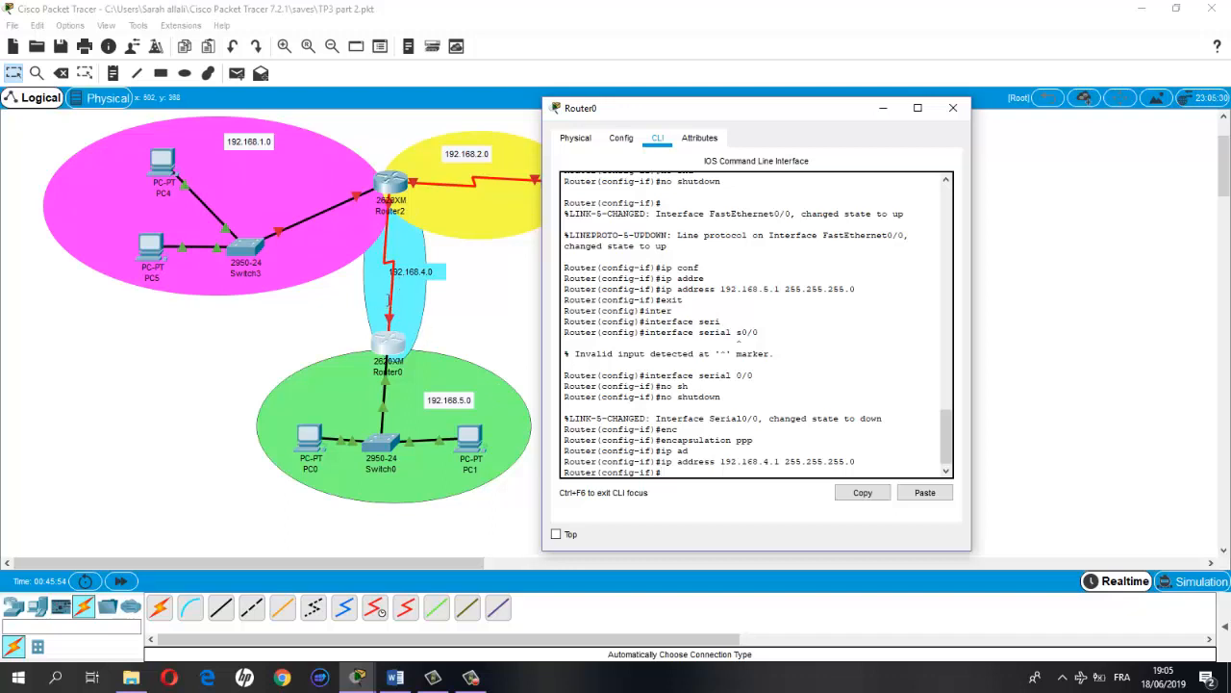
click(956, 108)
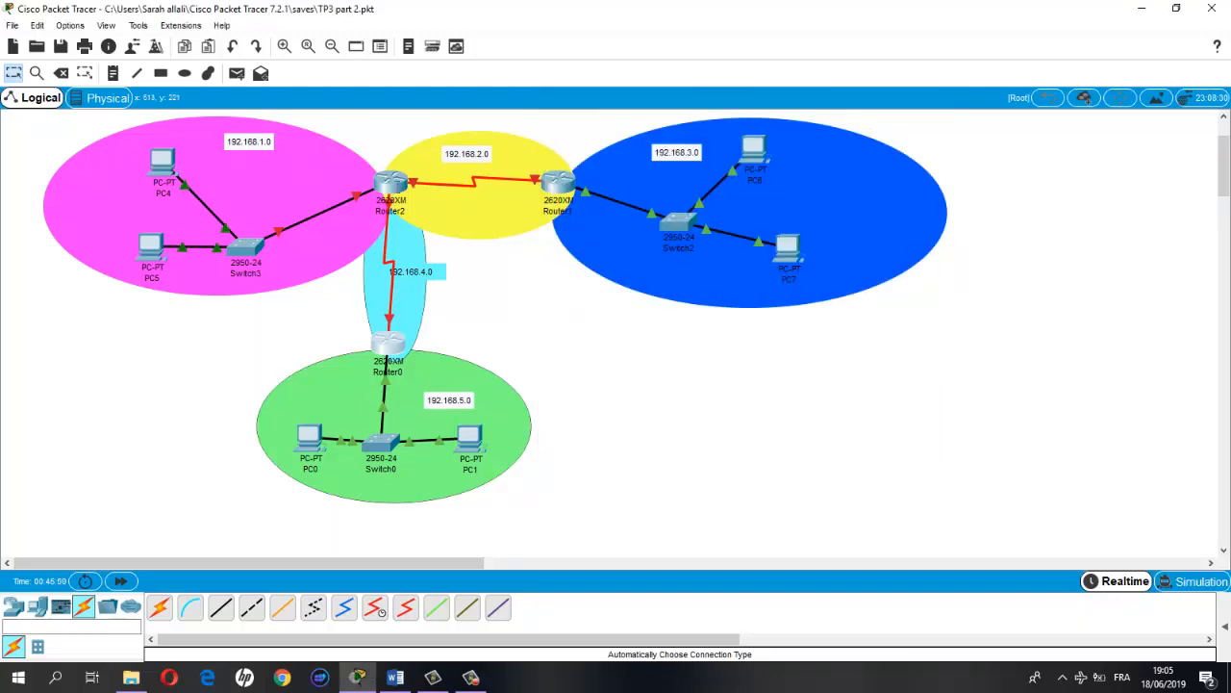
Open Router2's command-line interface beside the topology and answer no to the initial configuration dialog.
click(390, 183)
drag(706, 106, 940, 106)
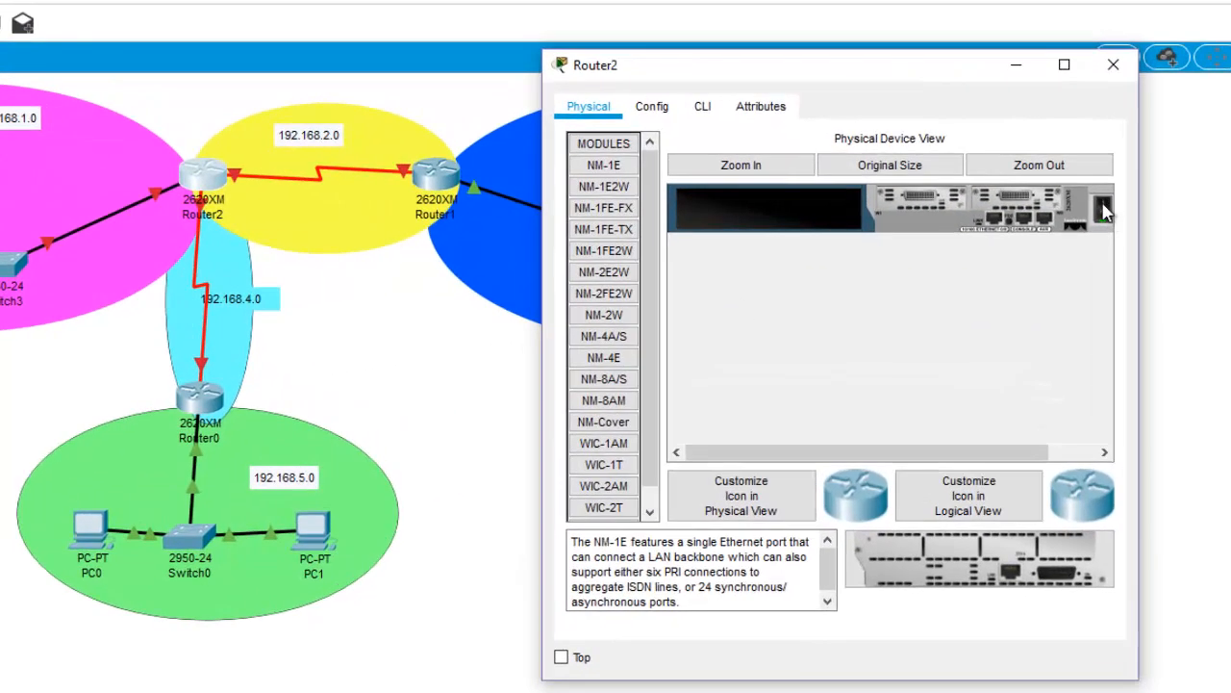
click(703, 107)
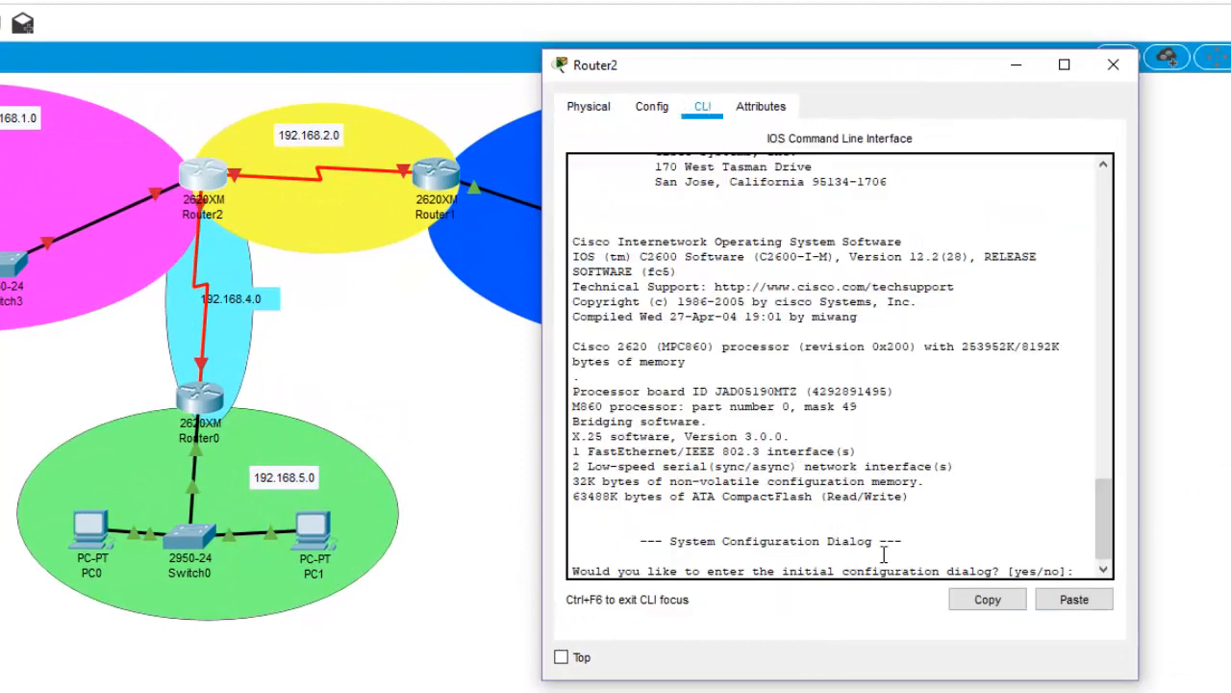
text(no7)
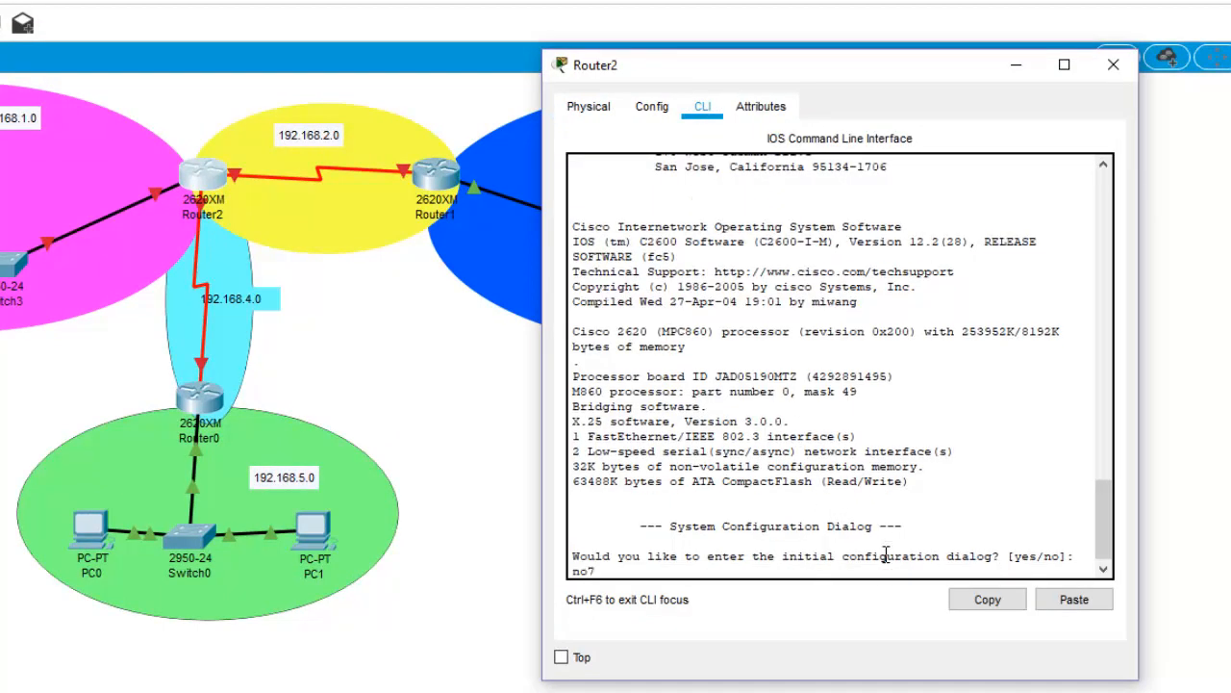
key(Return)
key(Return)
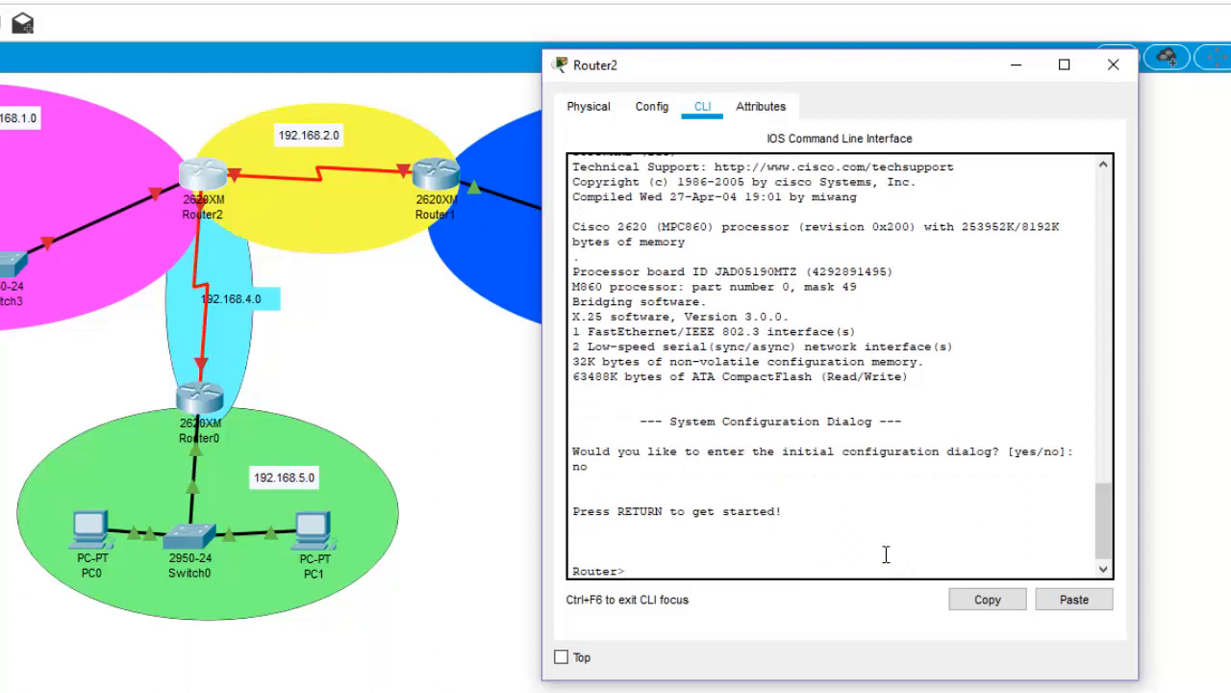
Enter privileged EXEC mode on Router2 with the enable command.
text(ena)
key(Tab)
key(Return)
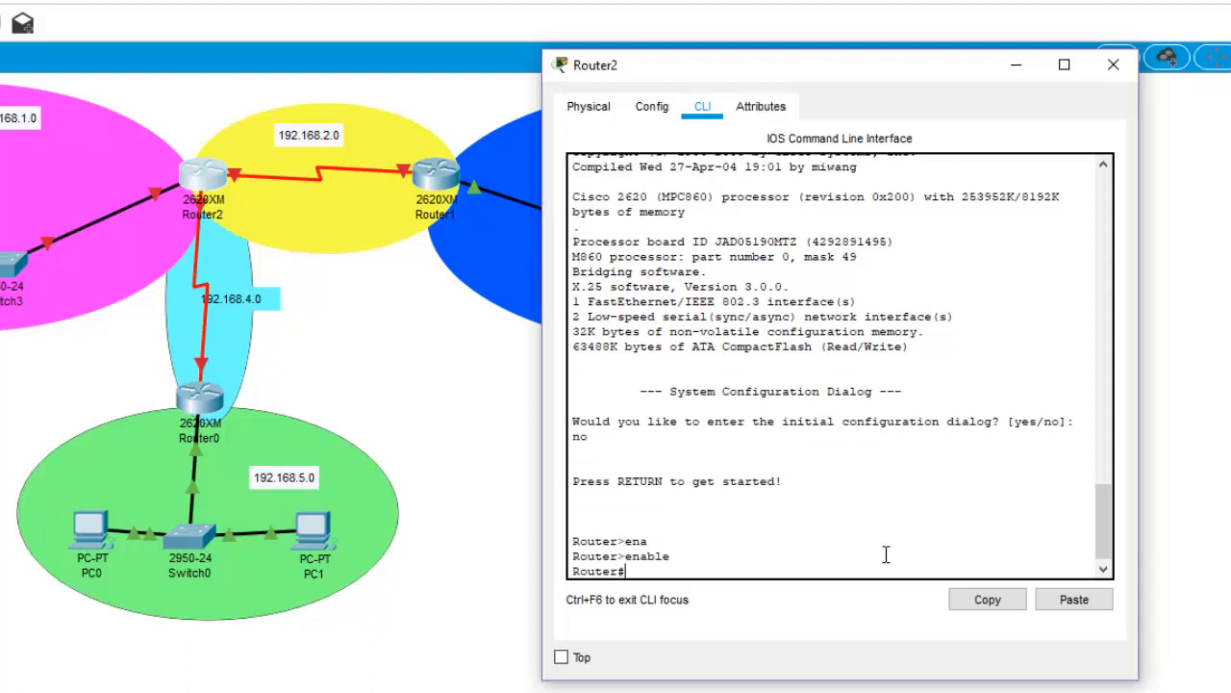
text(on)
key(Tab)
text(con)
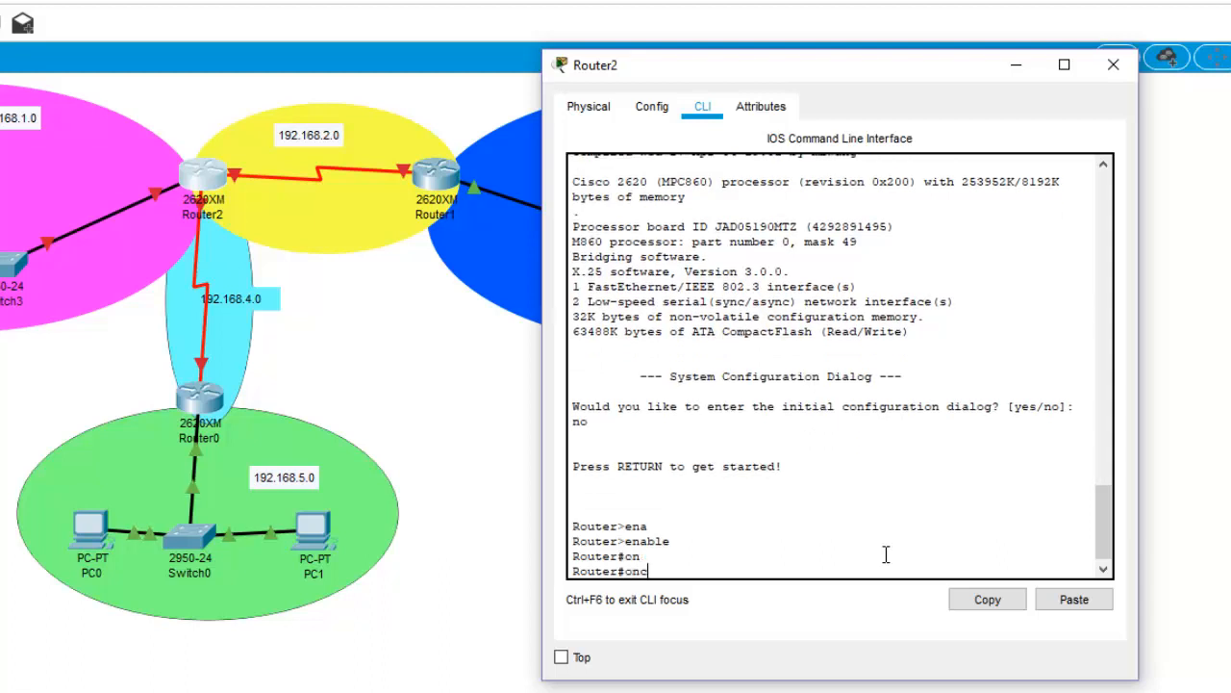
key(Tab)
key(BackSpace)
key(BackSpace)
key(BackSpace)
key(BackSpace)
key(BackSpace)
Enter global configuration mode on Router2 with the configure command, accepting terminal as the source.
text(con)
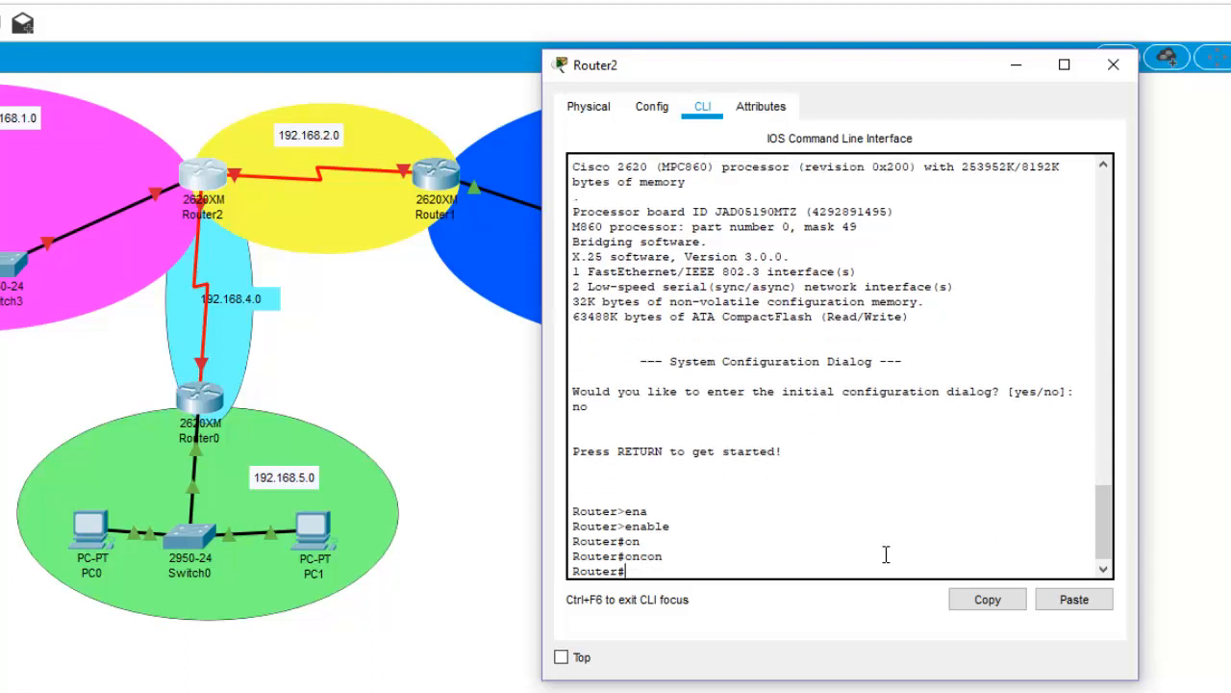
key(Tab)
key(Tab)
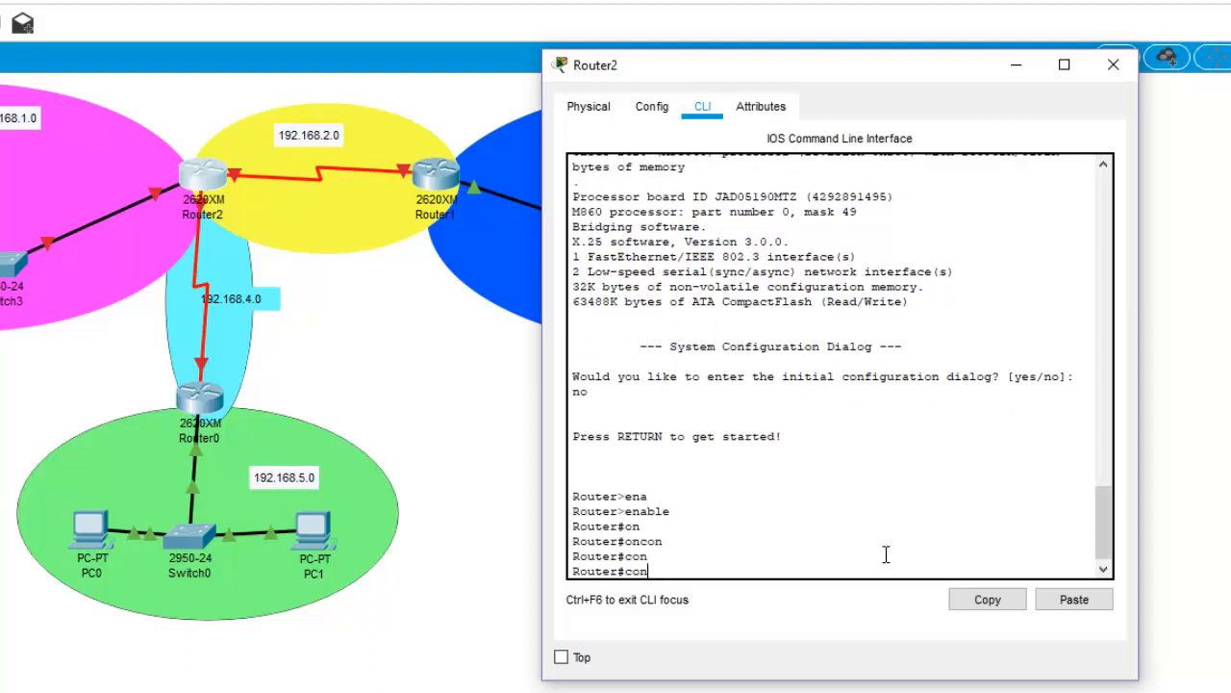
text(fi)
key(Tab)
key(Return)
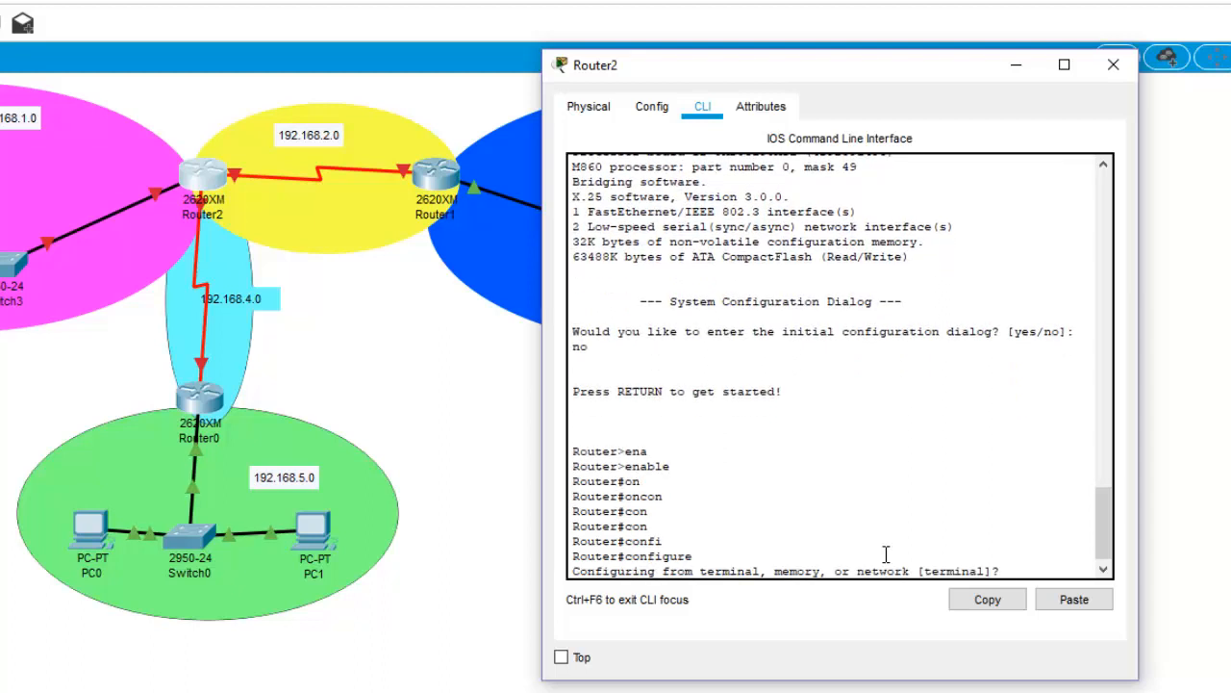
key(Return)
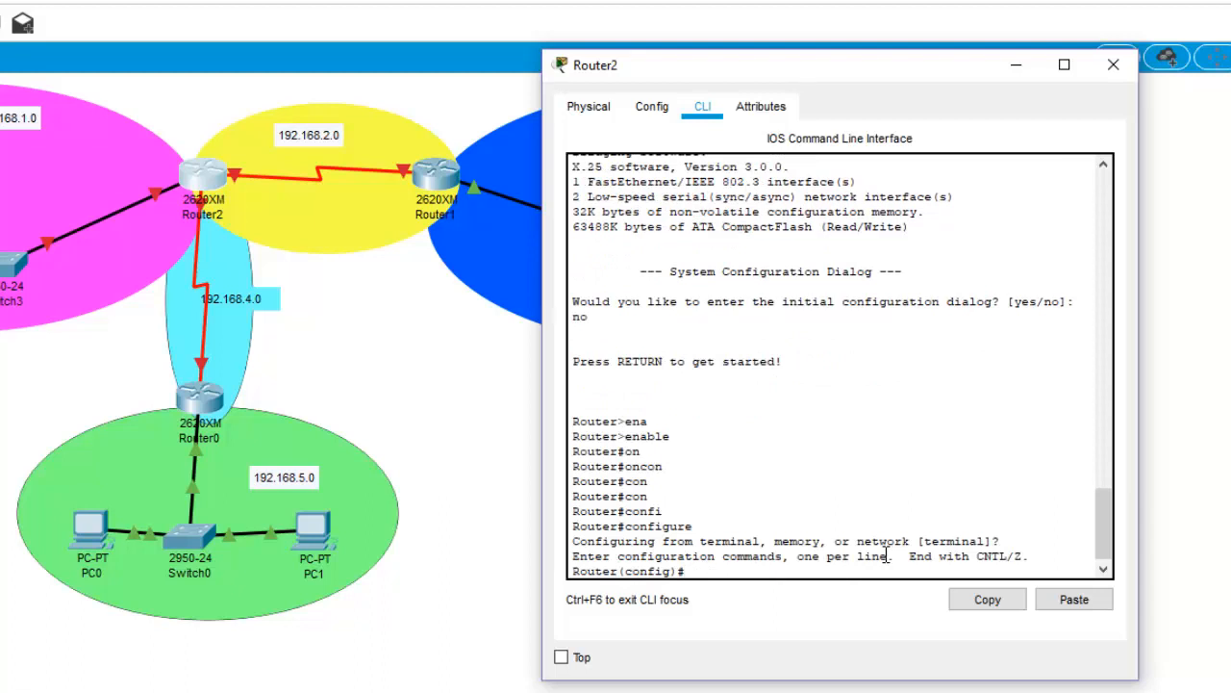
Enter configuration of Router2's interface serial 0/1.
text(interf)
key(Tab)
text(seria)
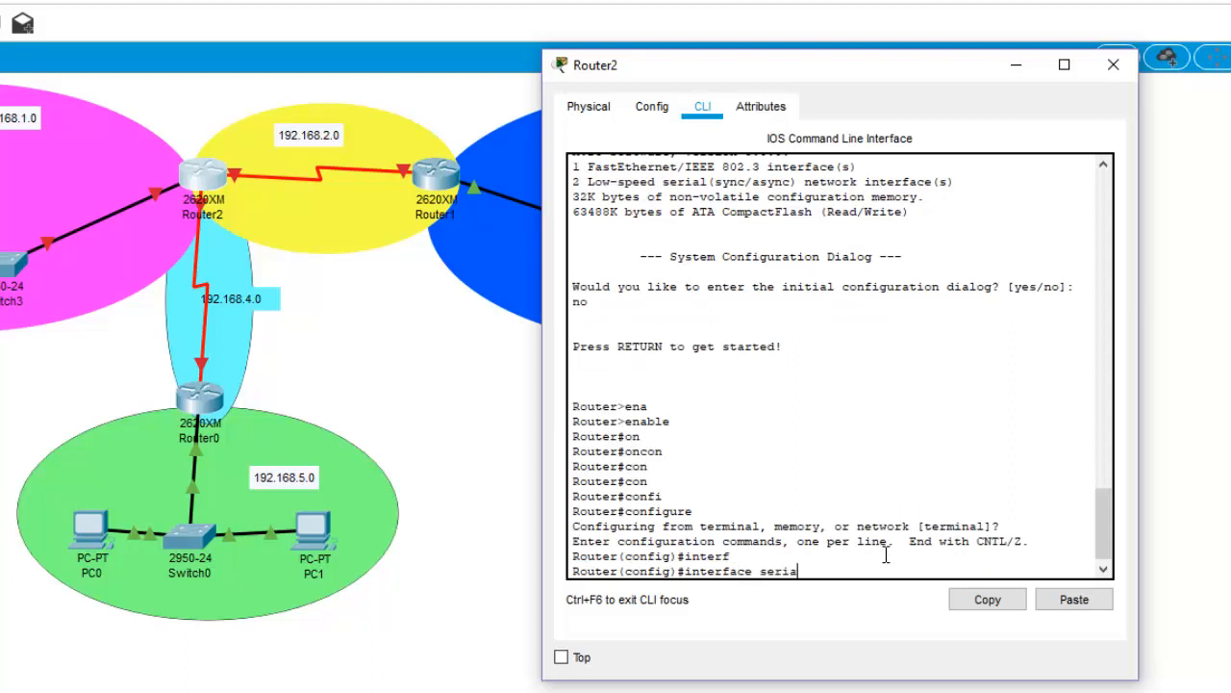
text(l s0/1)
key(Return)
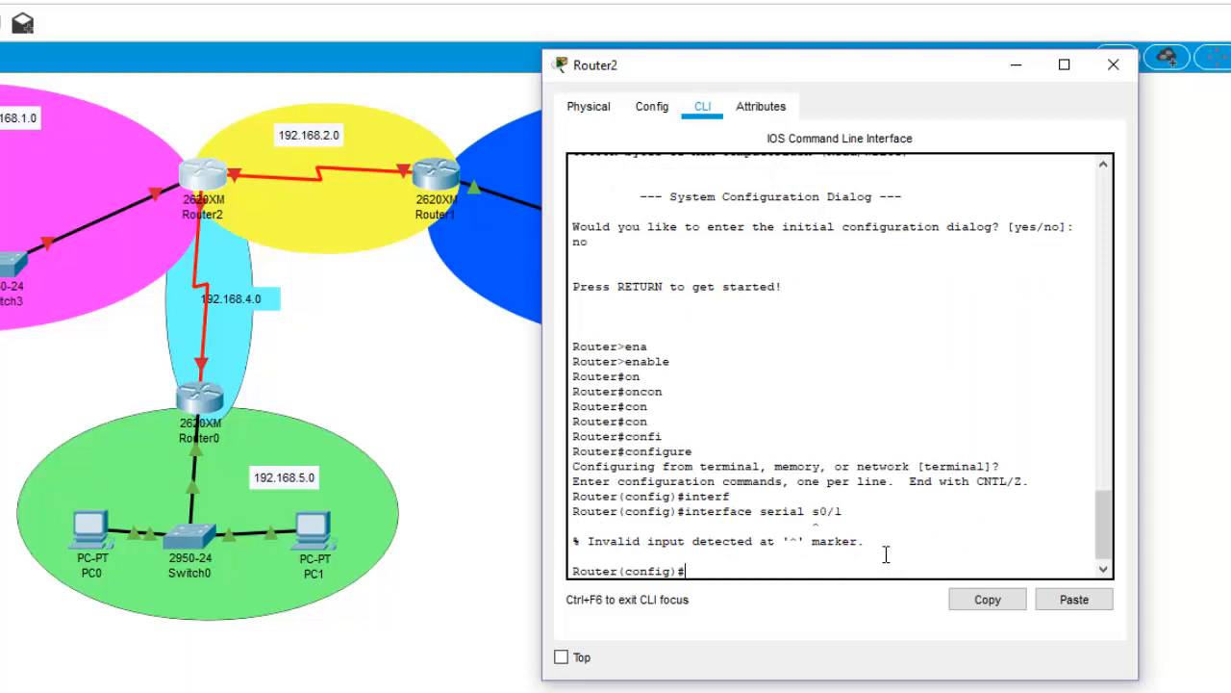
key(Up)
key(Left)
key(Left)
key(Left)
key(BackSpace)
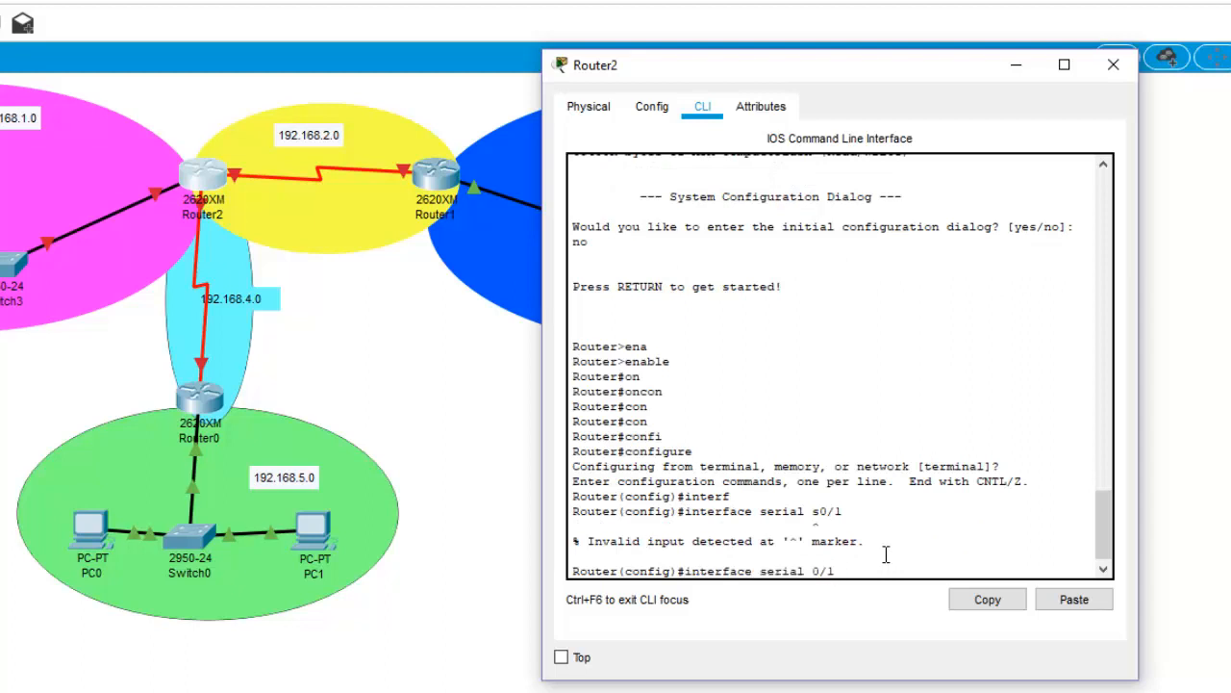
key(Return)
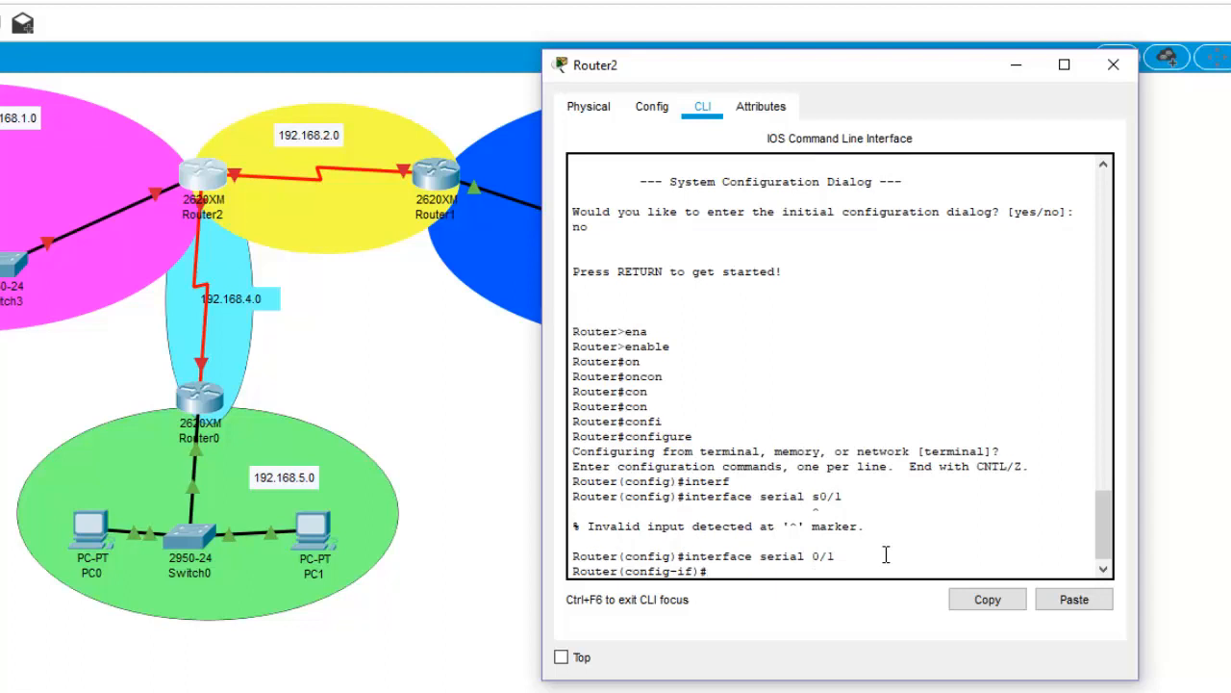
Enable Router2's serial 0/1 interface with no shutdown.
text(no shu)
key(Tab)
key(Return)
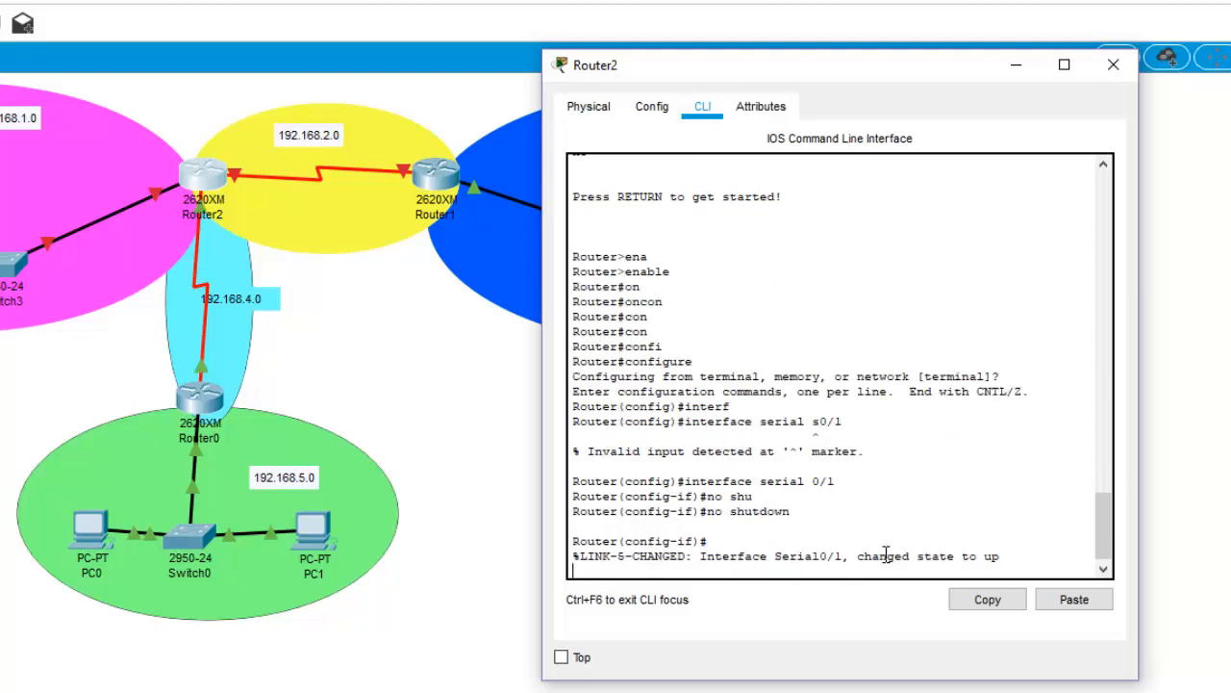
key(Return)
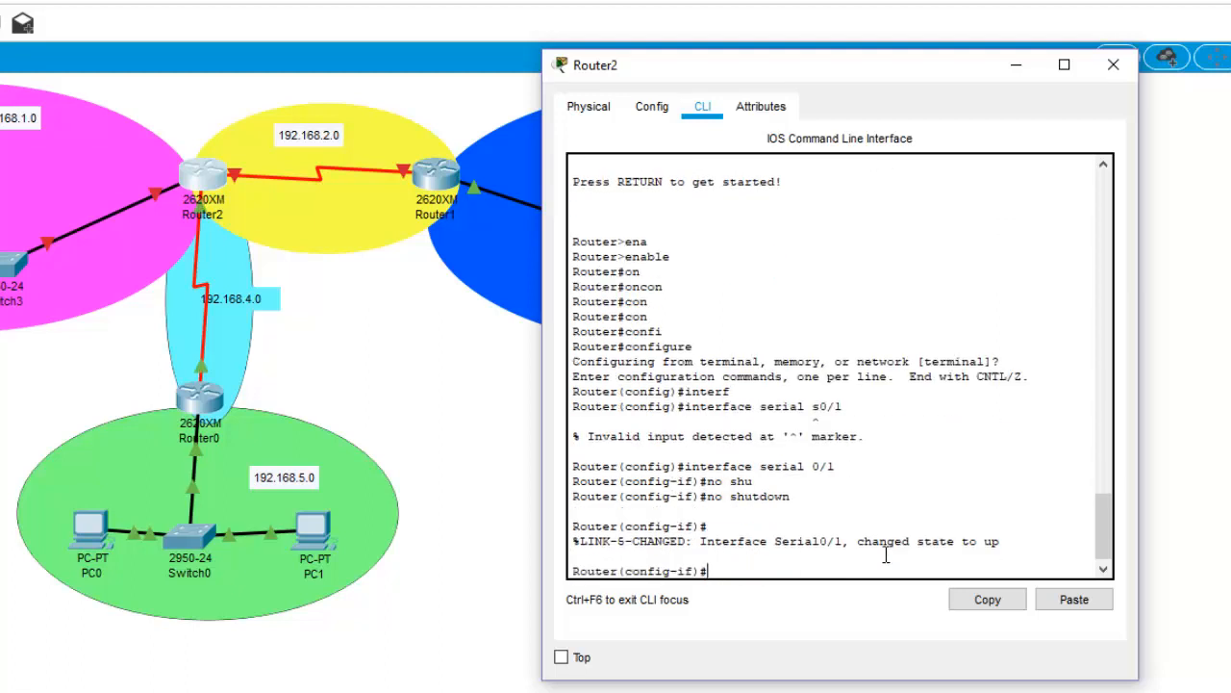
text(ip a)
key(BackSpace)
key(BackSpace)
key(BackSpace)
key(BackSpace)
Set the encapsulation of Router2's serial 0/1 interface to ppp.
text(en)
key(Tab)
text(ppp)
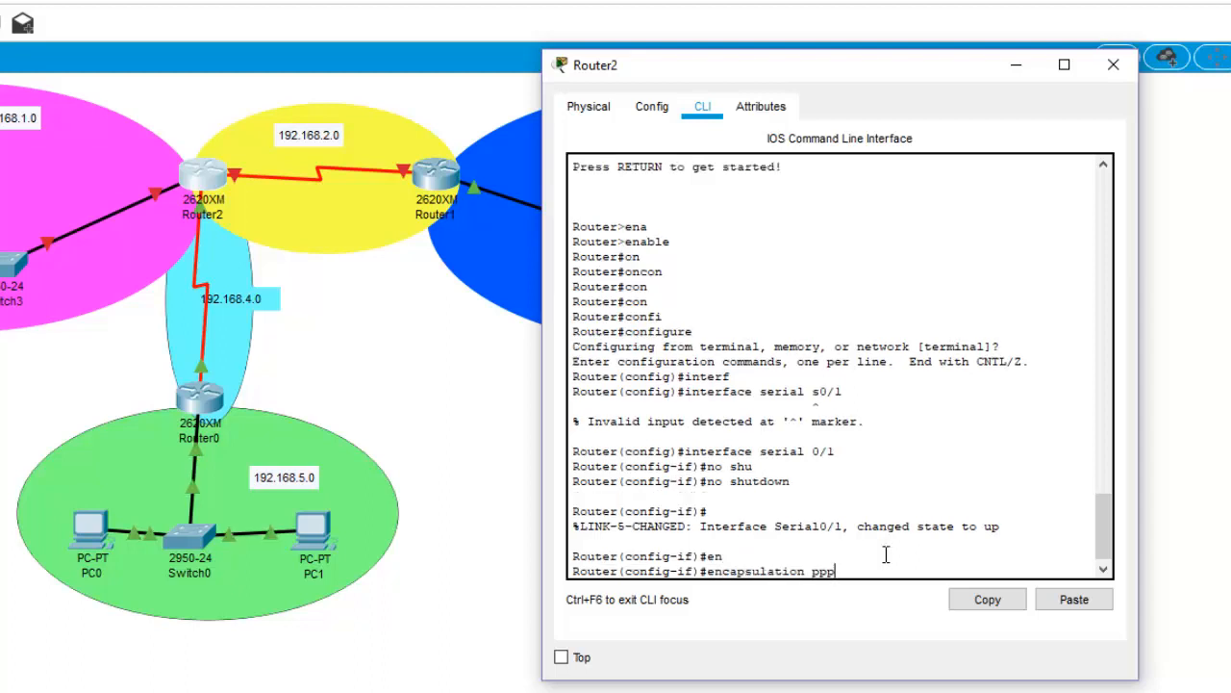
key(Return)
key(Return)
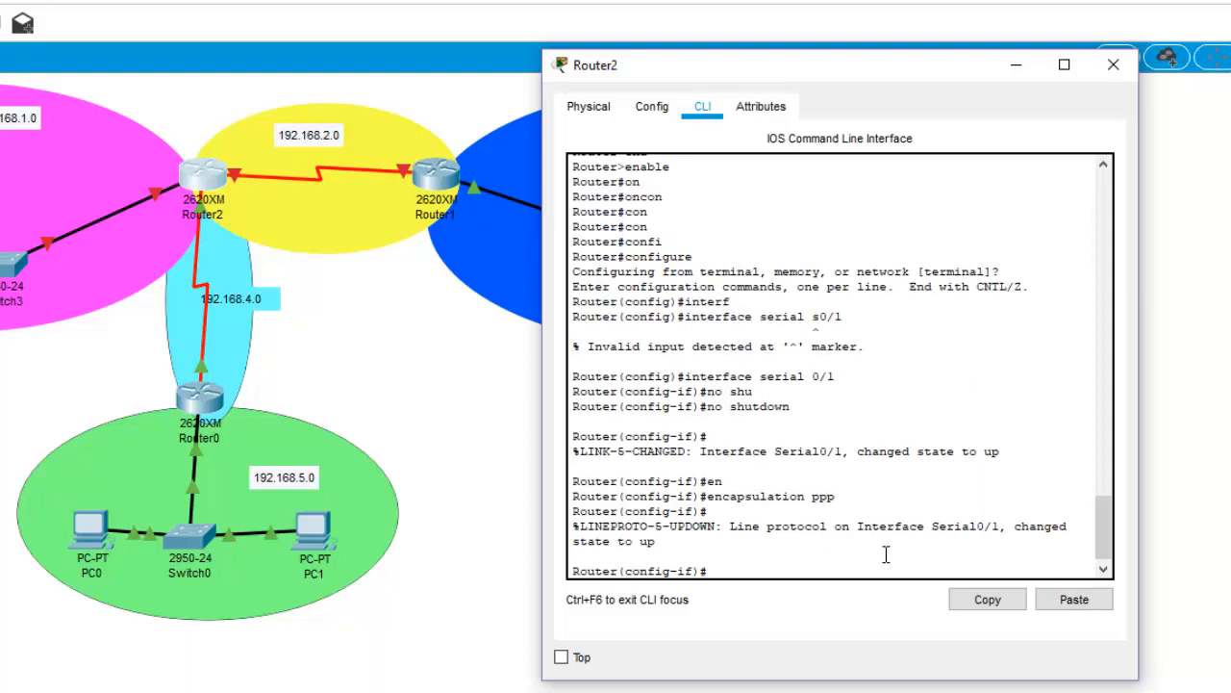
Set the clock rate of Router2's serial 0/1 interface to 4000000.
text(clock r)
key(Tab)
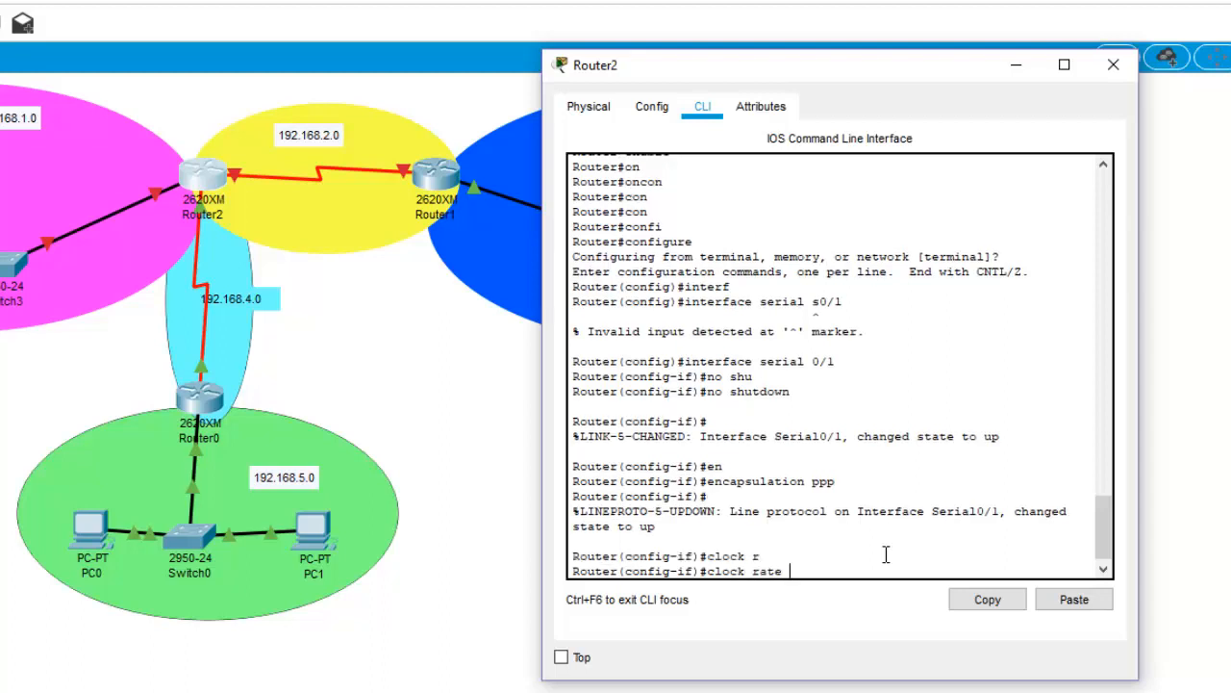
text(4000000)
key(Return)
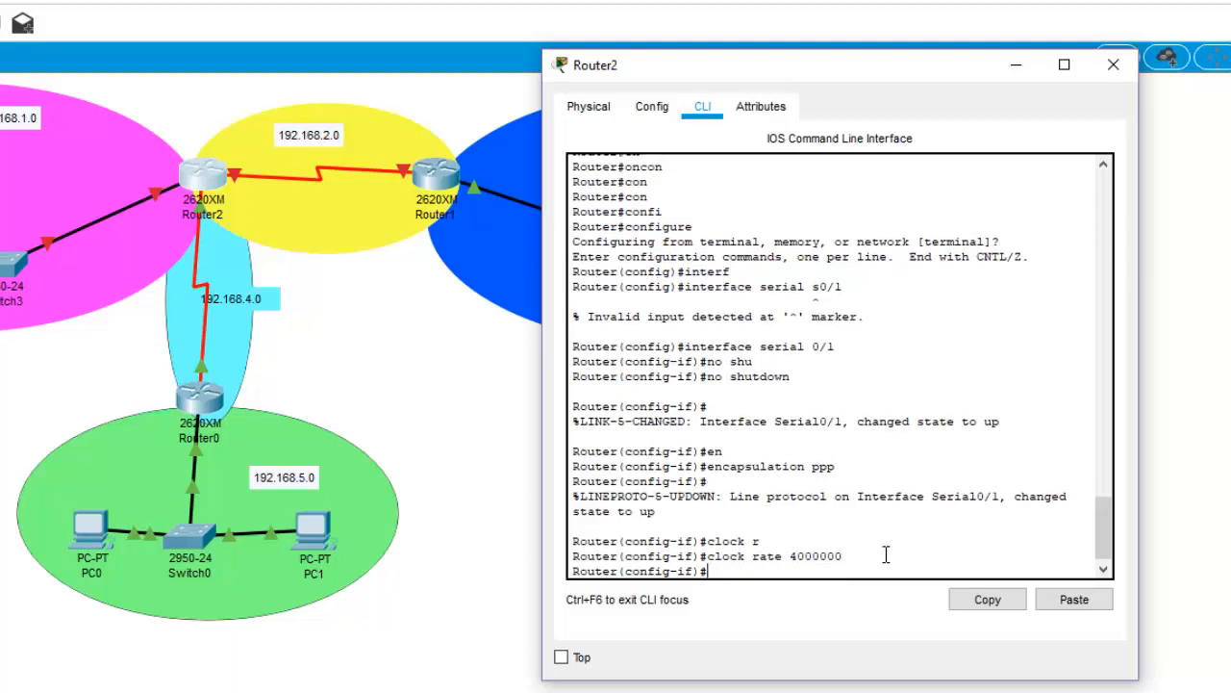
Assign IP address 192.168.4.2 with subnet mask 255.255.255.0 to Router2's serial 0/1 and exit the interface configuration.
text(ip addres)
key(Tab)
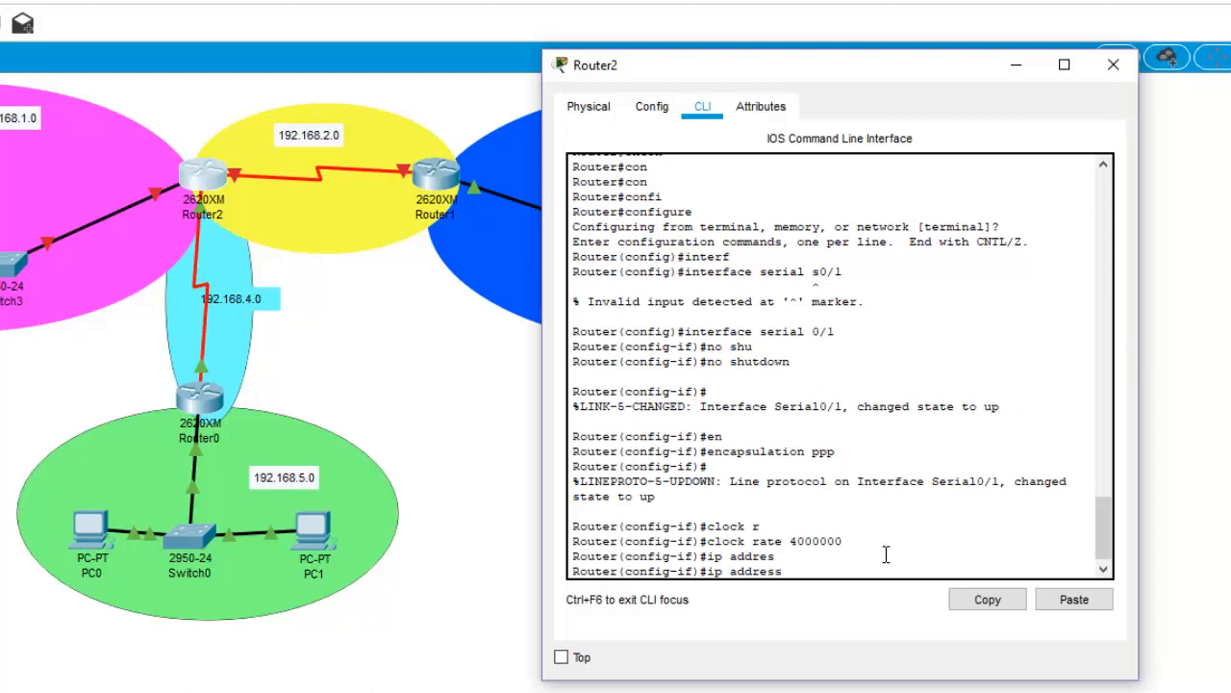
text(192.168.4.2 255.255.255.0)
key(Return)
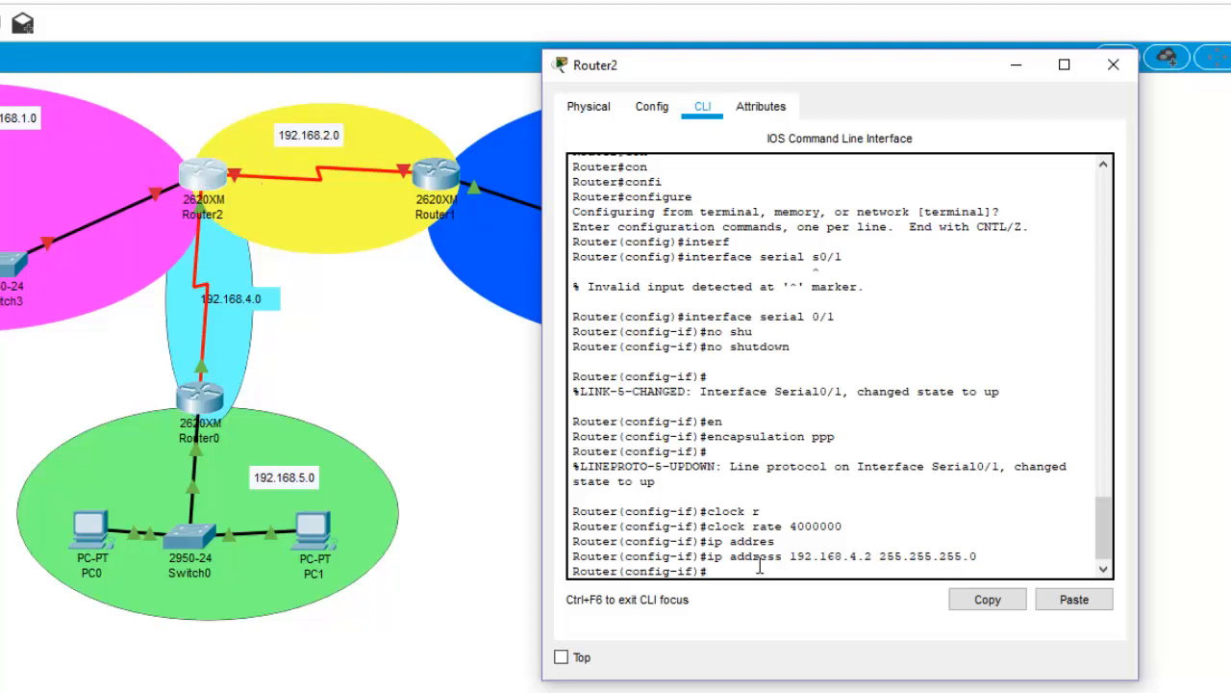
text(exiy)
key(BackSpace)
text(t)
key(Return)
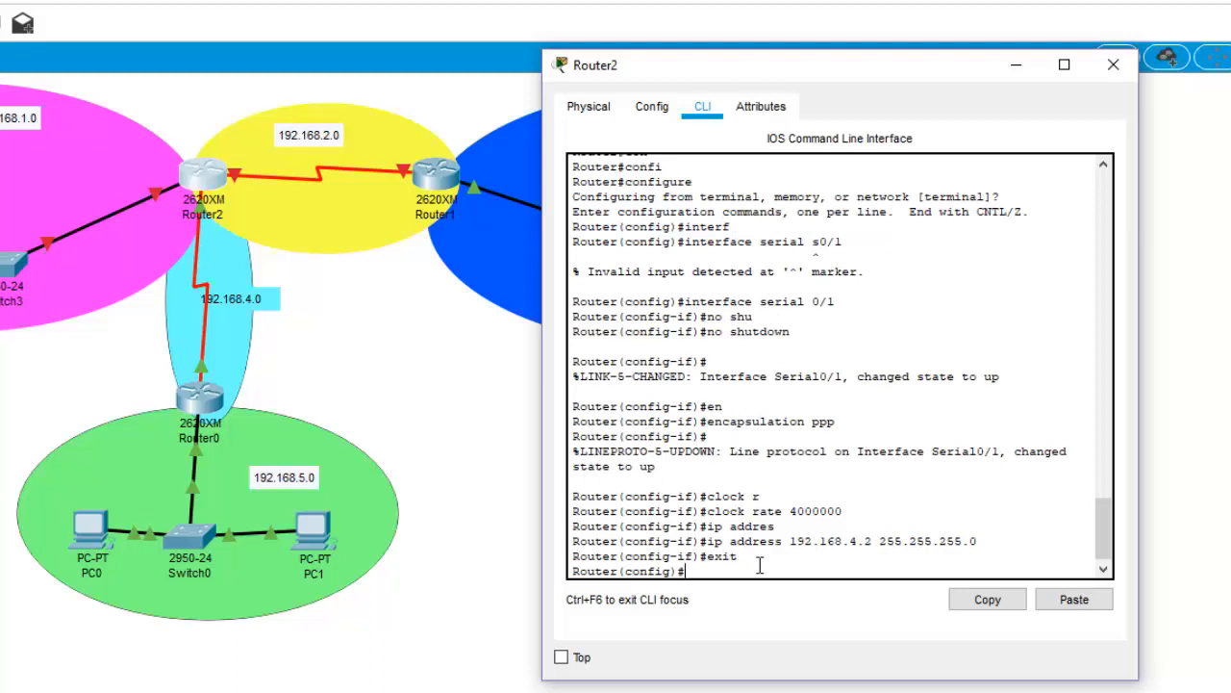
Enter configuration of Router2's interface fastEthernet 0/0 and enable it with no shutdown.
text(interf)
key(Tab)
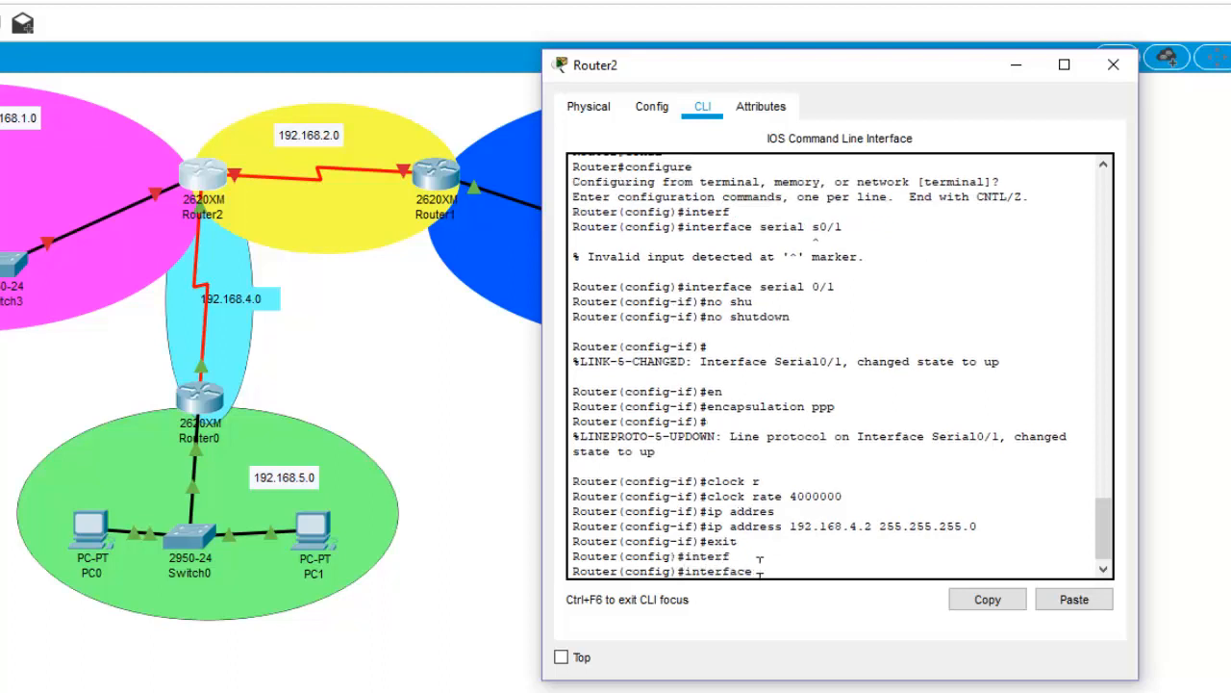
text(face fa)
key(Tab)
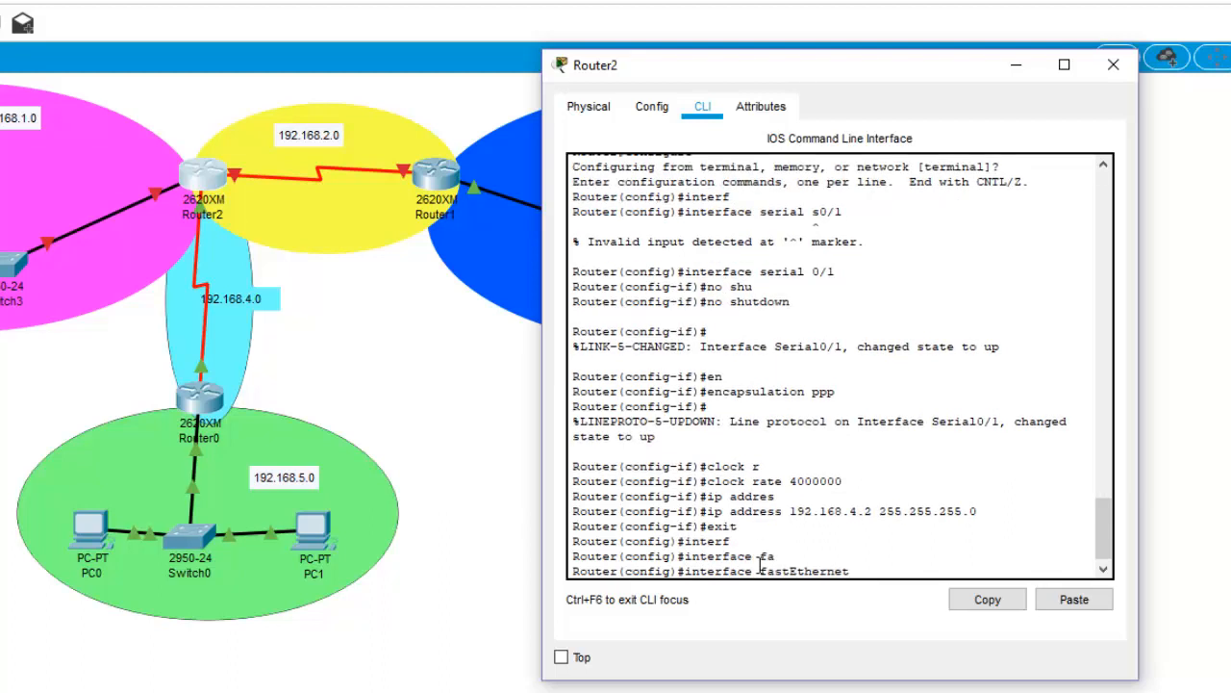
text(0/0)
key(Return)
text(no)
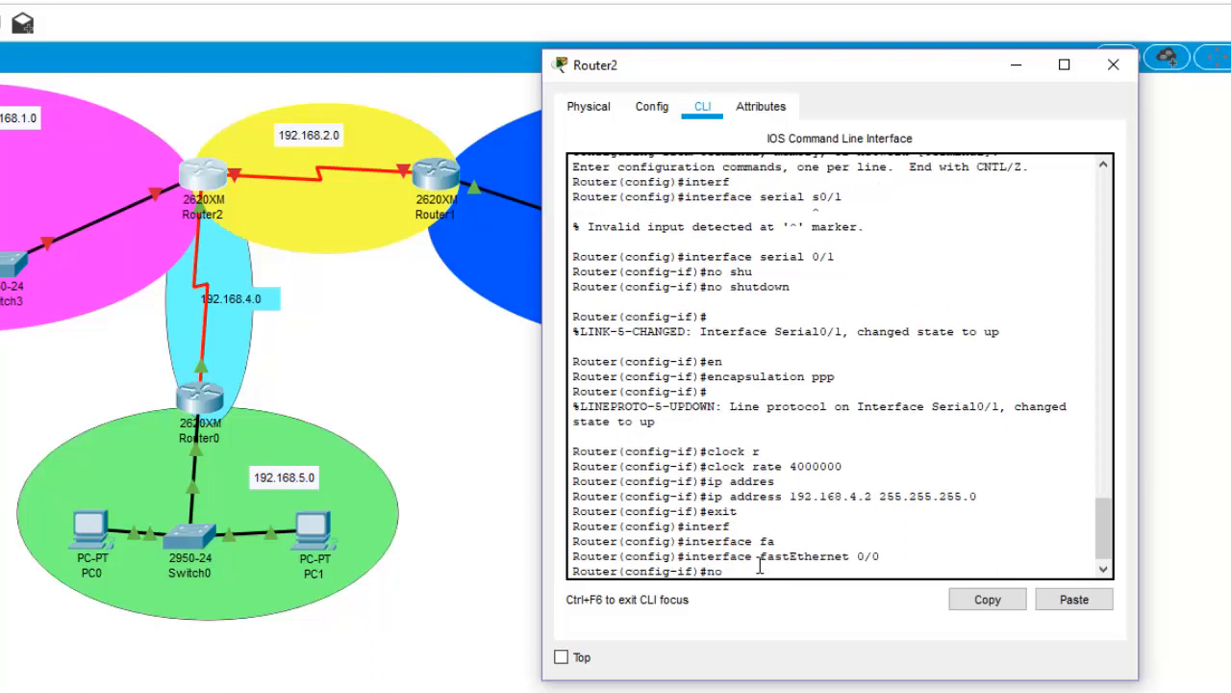
text( shut)
key(Tab)
key(Return)
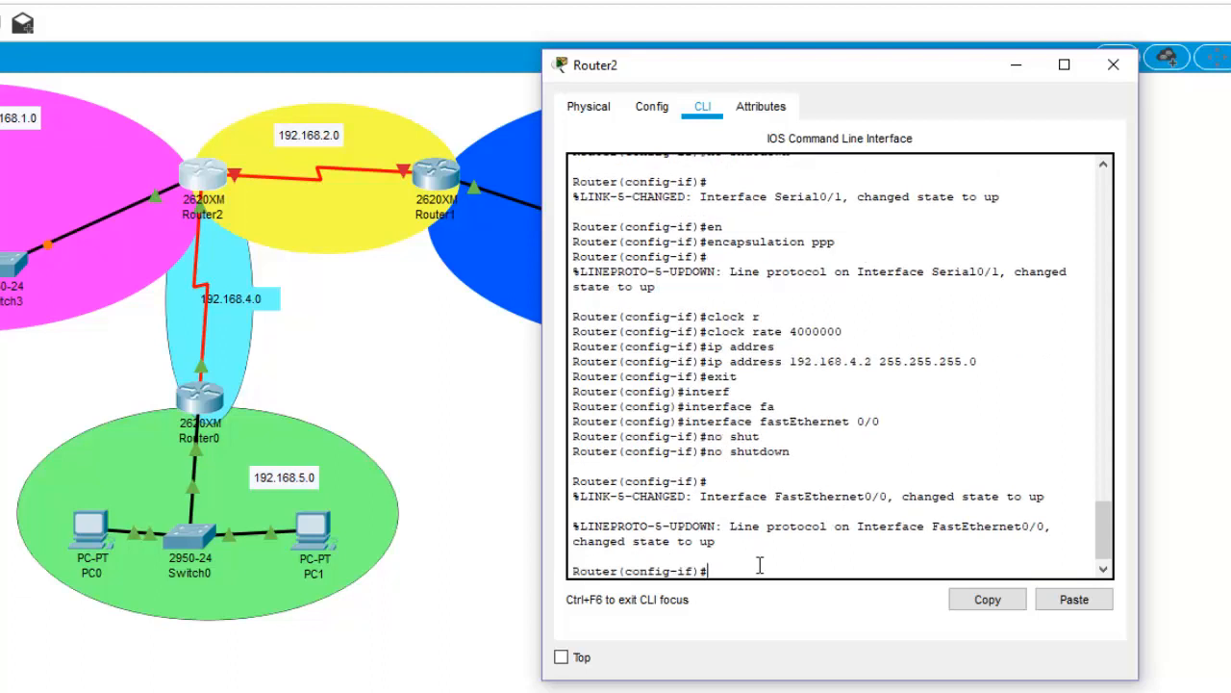
Begin the IP address command for Router2's fastEthernet 0/0 with the address 192.168.1.1.
text(ip add)
key(Tab)
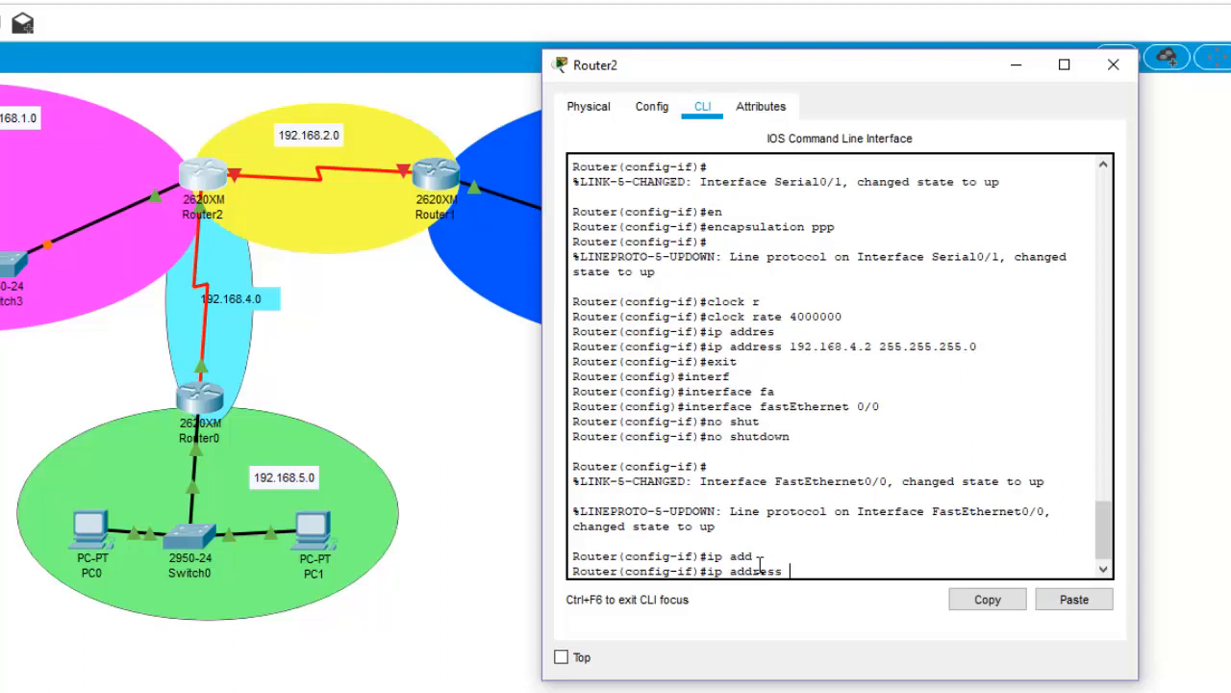
text(192.168.1.1)
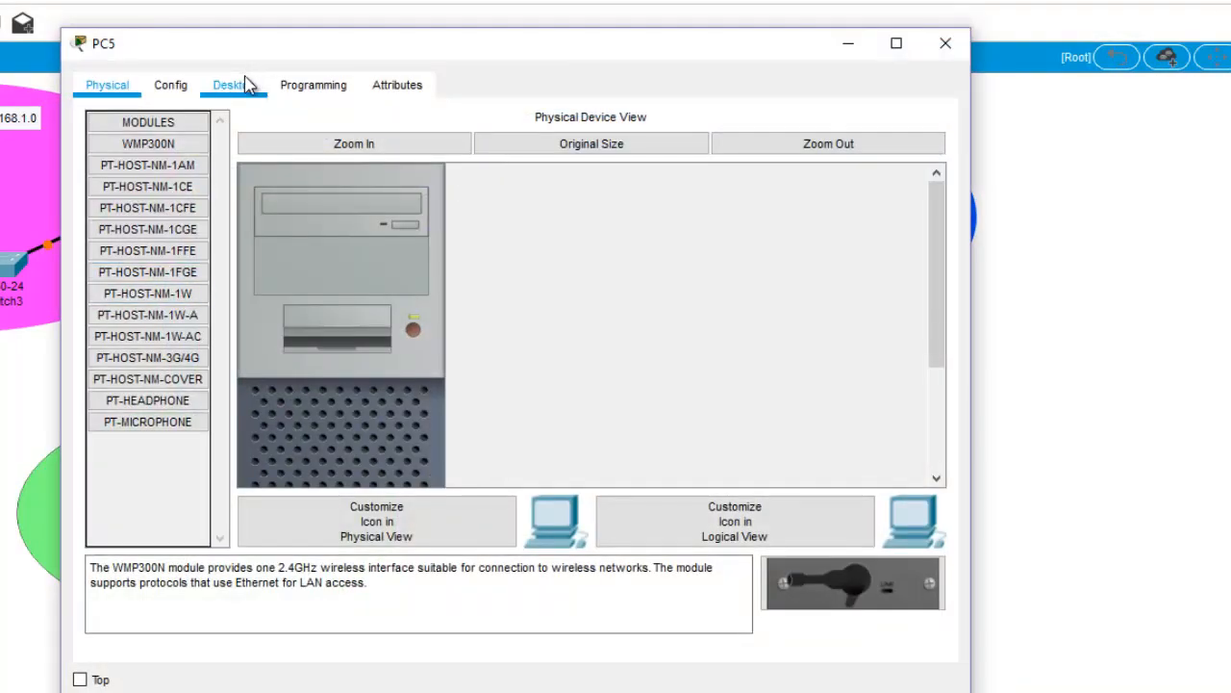
Check the default gateway in PC5's IP configuration, close PC5 and return to Router2's command line.
click(240, 85)
click(170, 85)
click(234, 85)
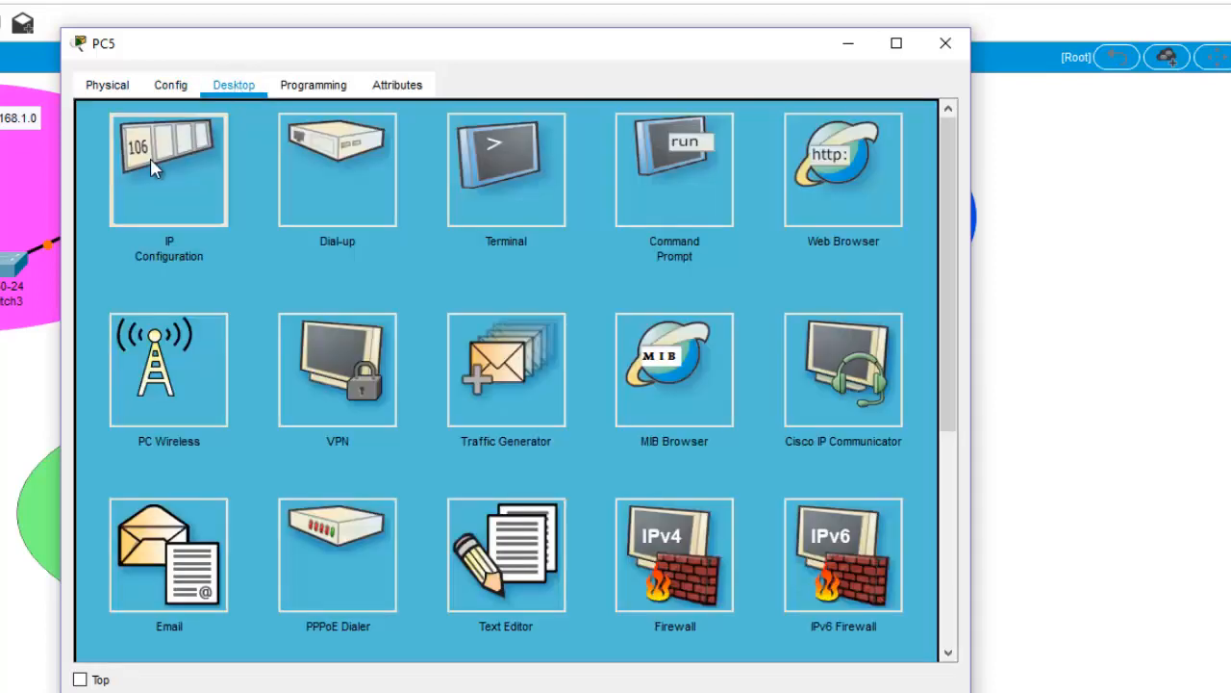
click(152, 165)
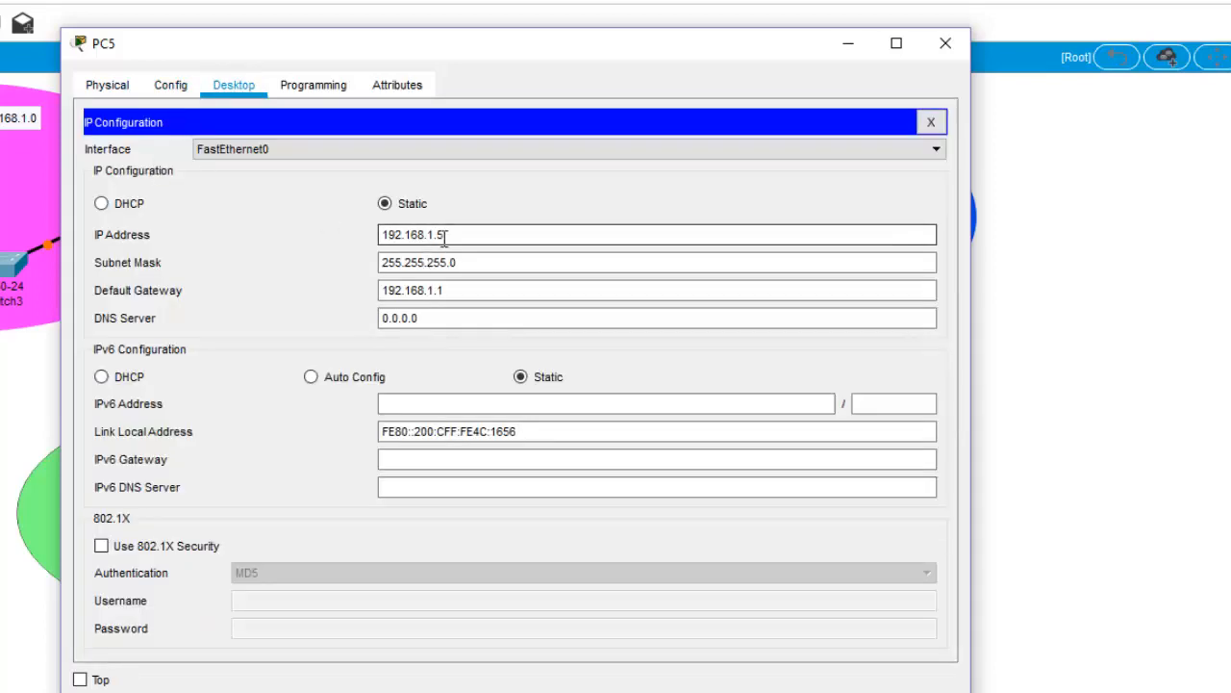
drag(455, 289, 376, 289)
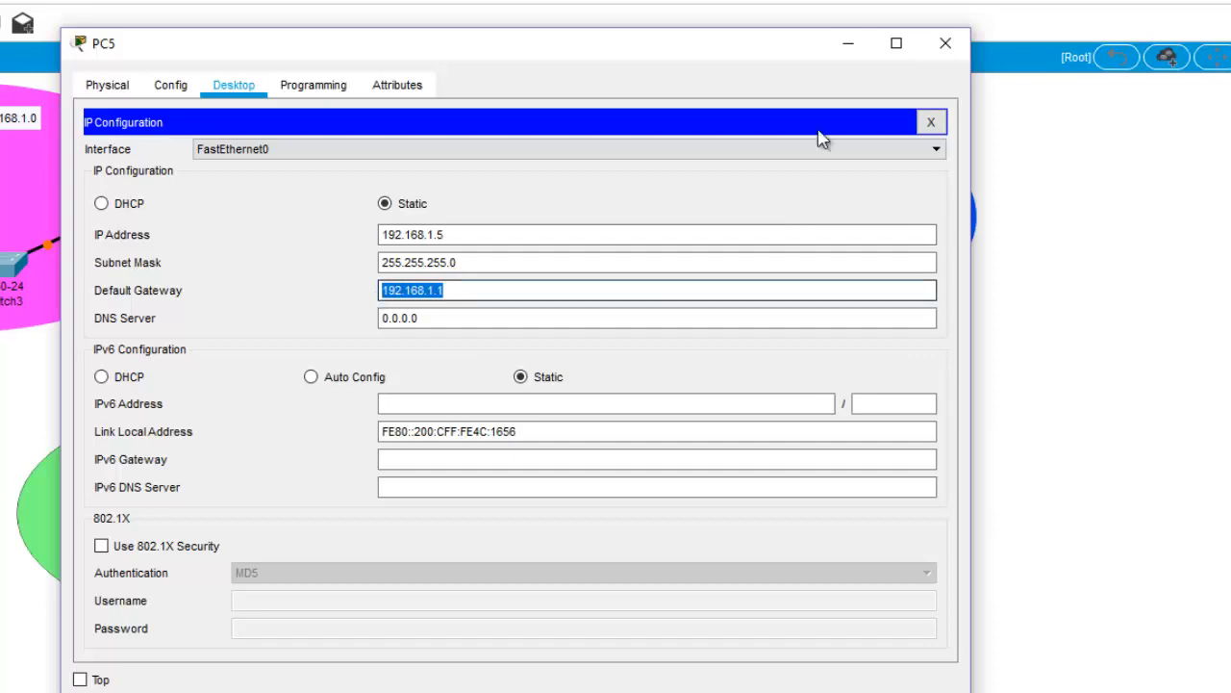
click(945, 44)
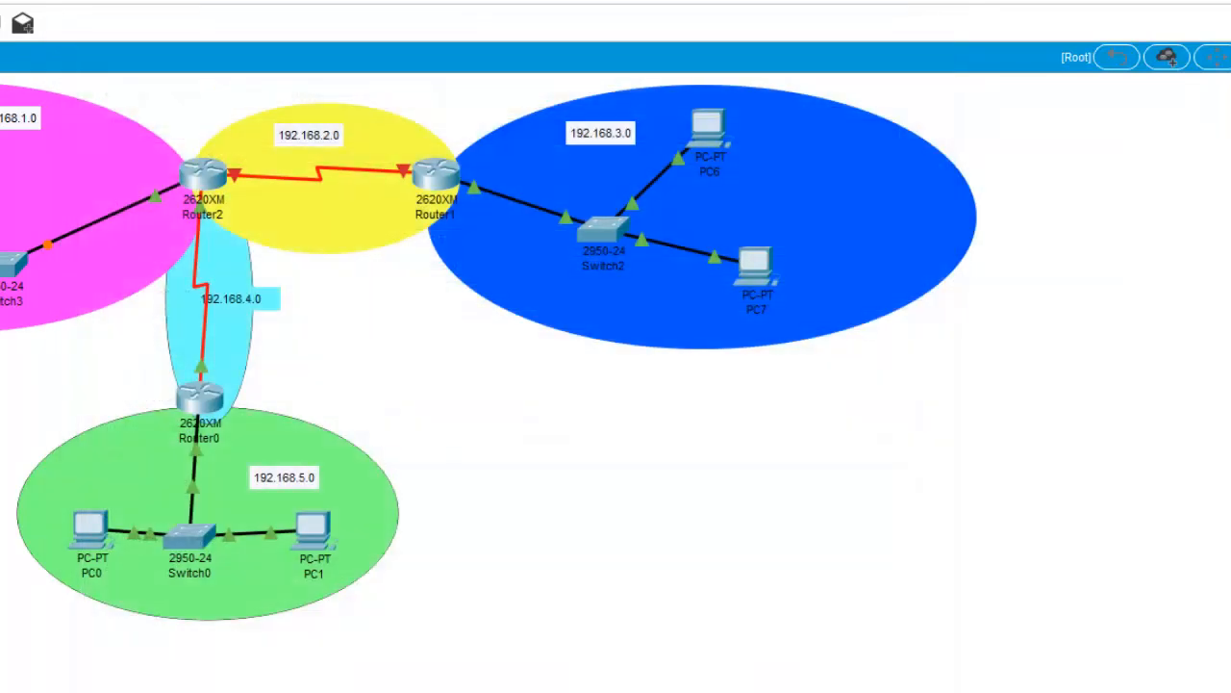
mouse_move(164, 692)
click(255, 688)
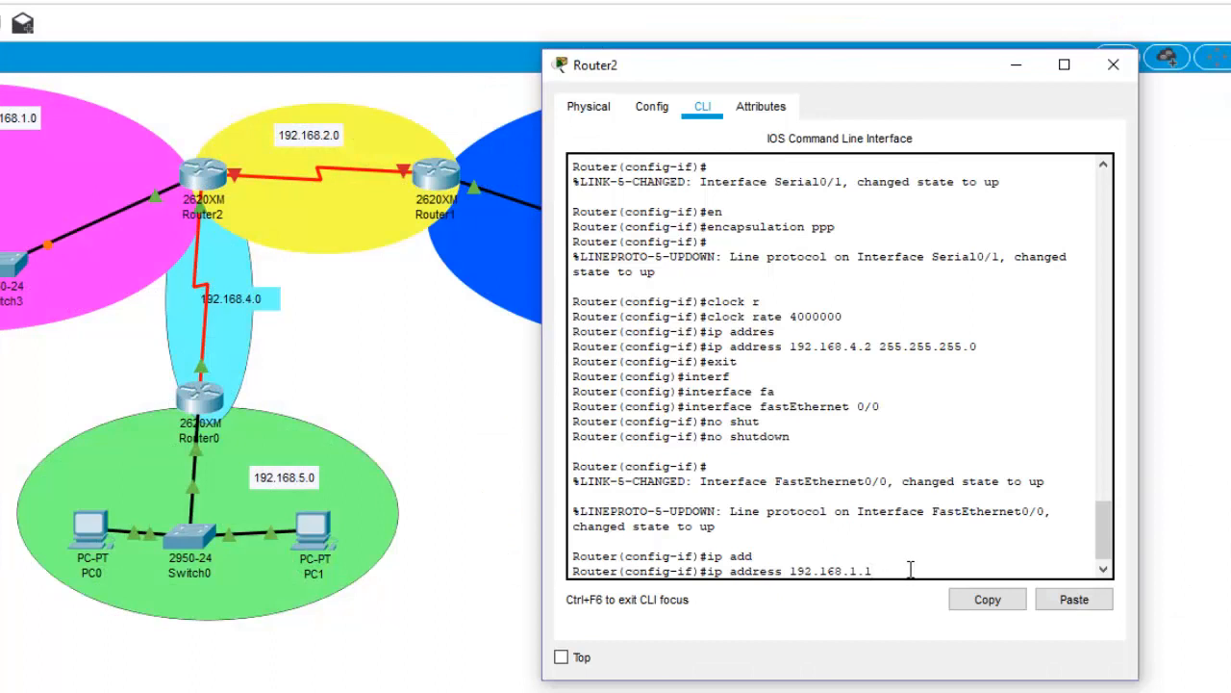
Complete the fastEthernet 0/0 address command with subnet mask 255.255.255.0 and exit the interface configuration.
text(255.255.255.0)
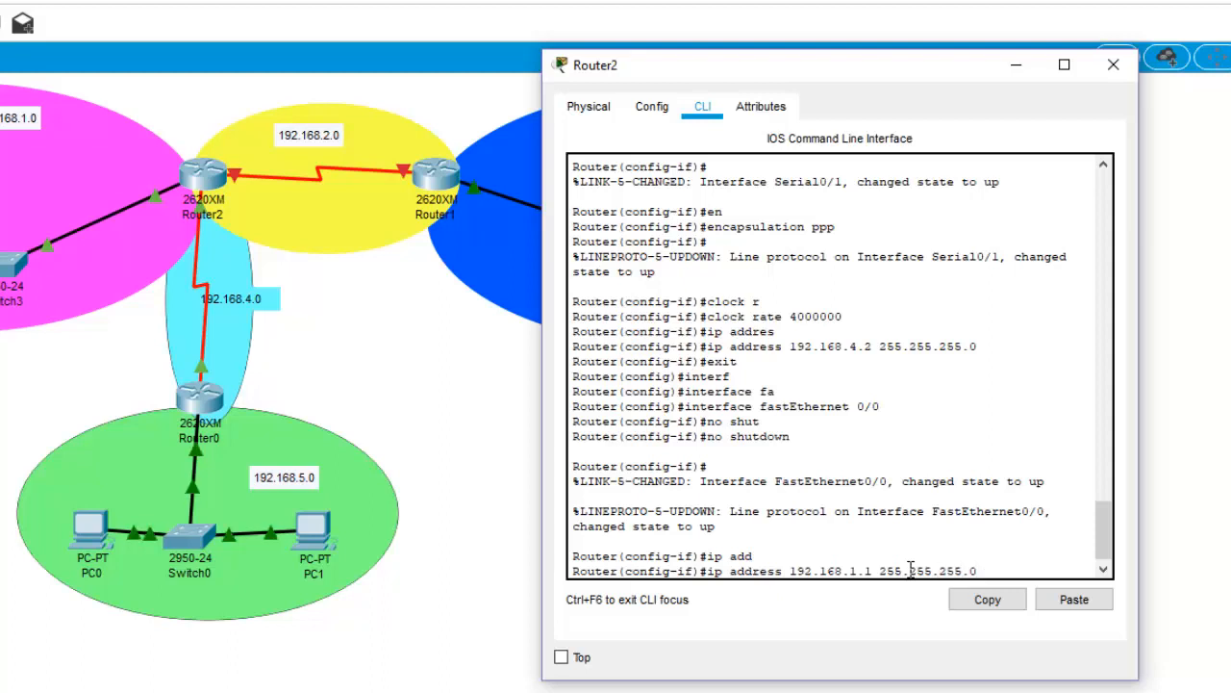
key(Return)
text(exit)
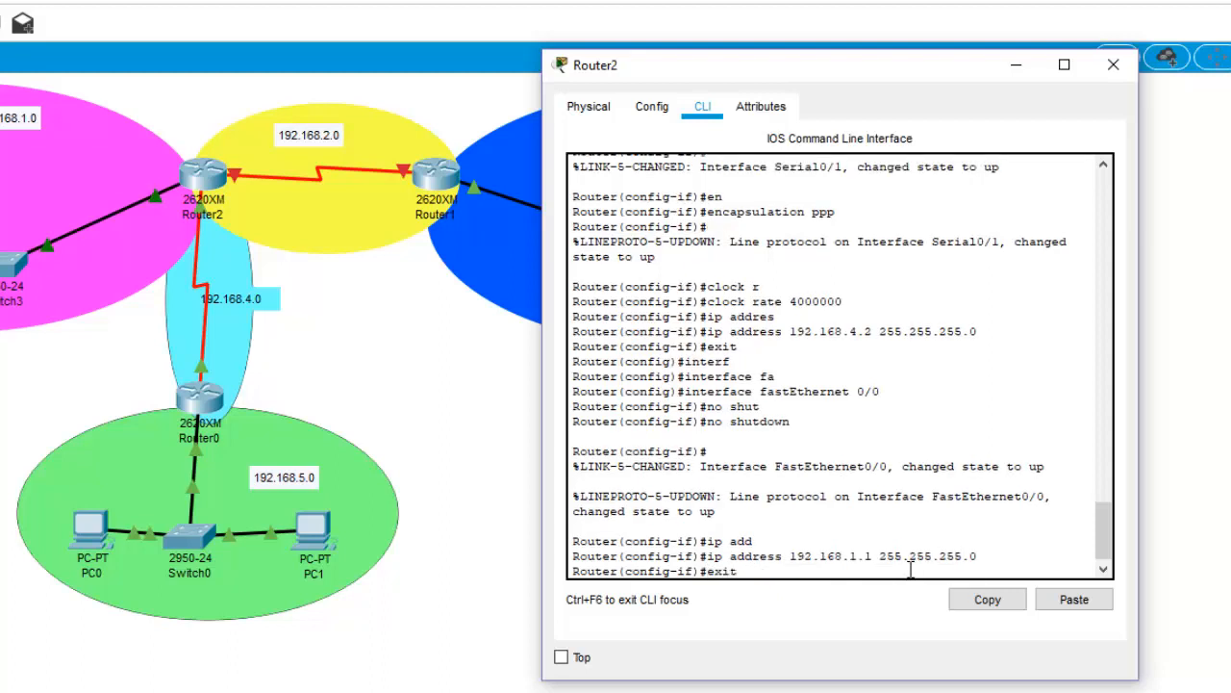
key(Return)
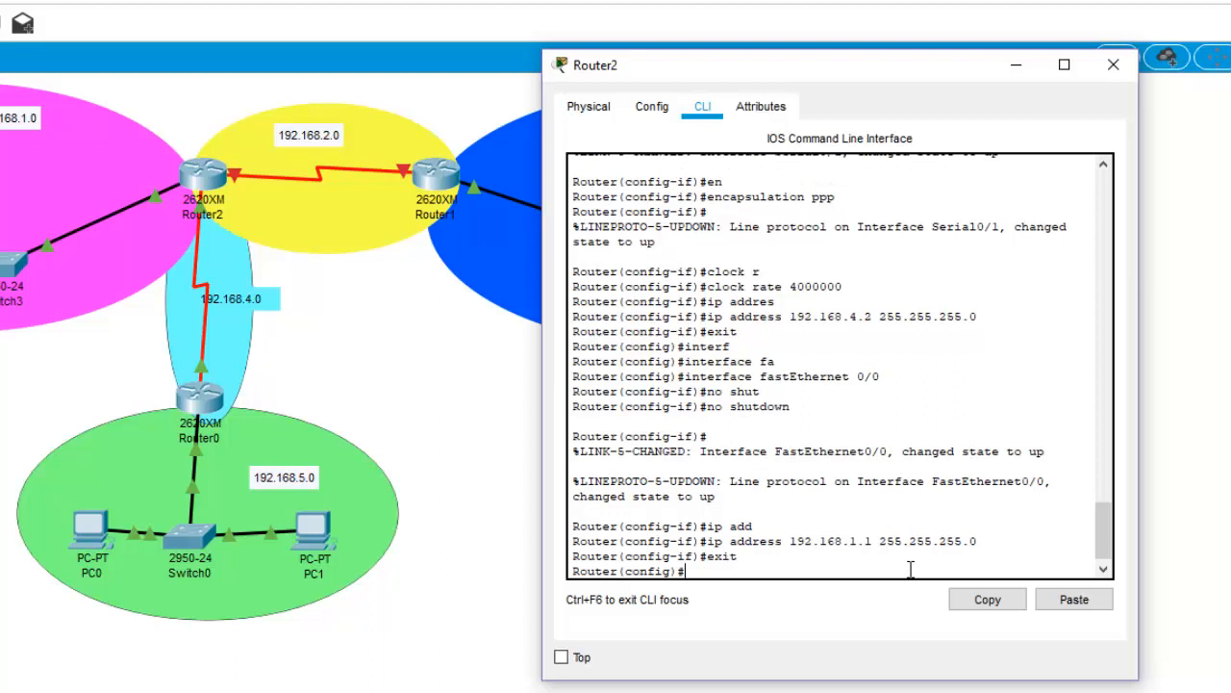
Enter configuration of Router2's interface serial 0/0 and enable it with no shutdown.
text(interf)
key(Tab)
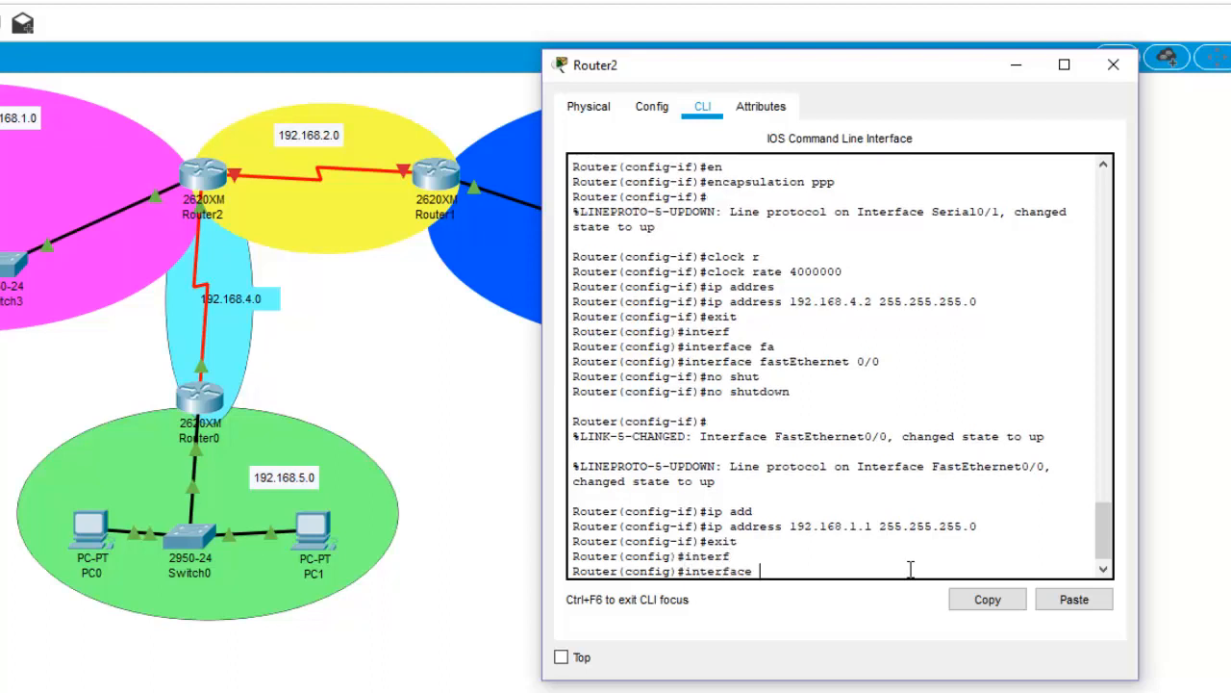
text(ser)
key(Tab)
text(0/0)
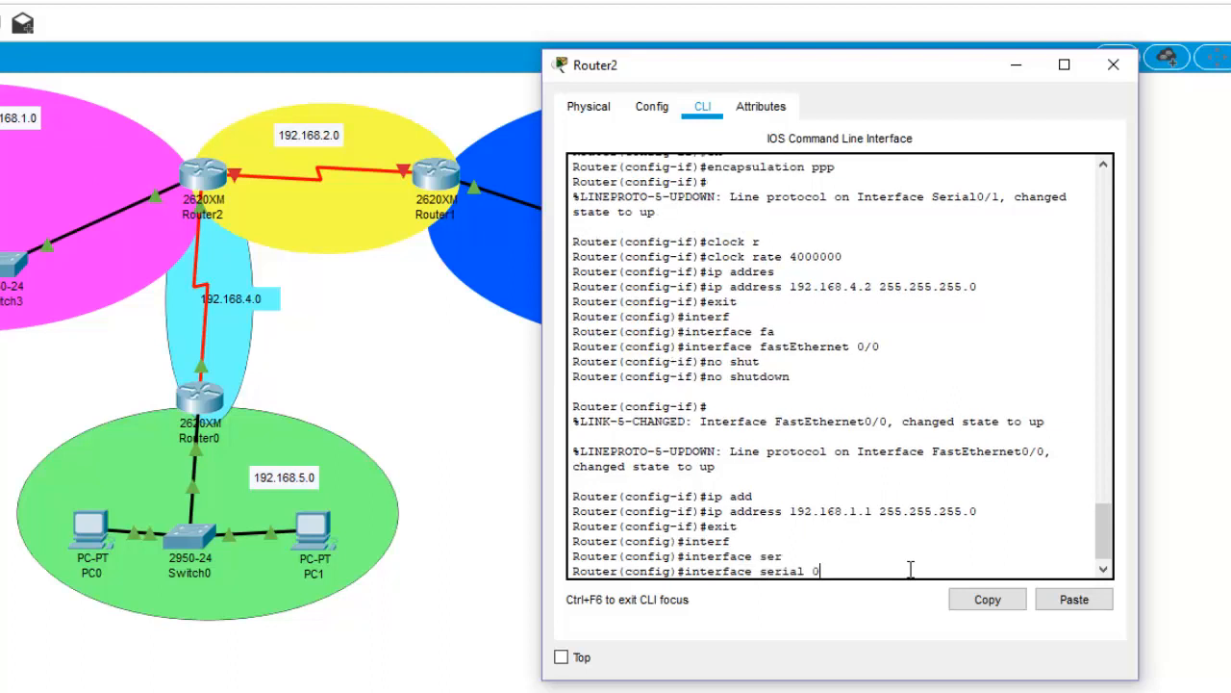
key(Return)
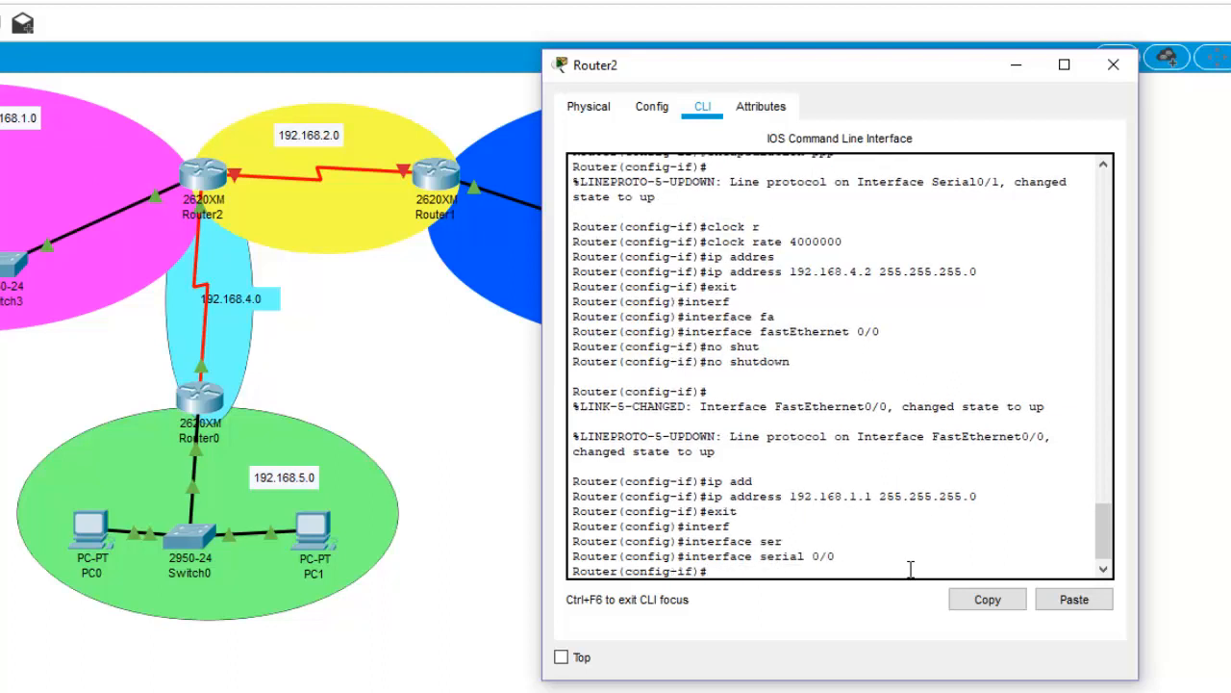
text(no)
key(Tab)
text(shu)
key(Tab)
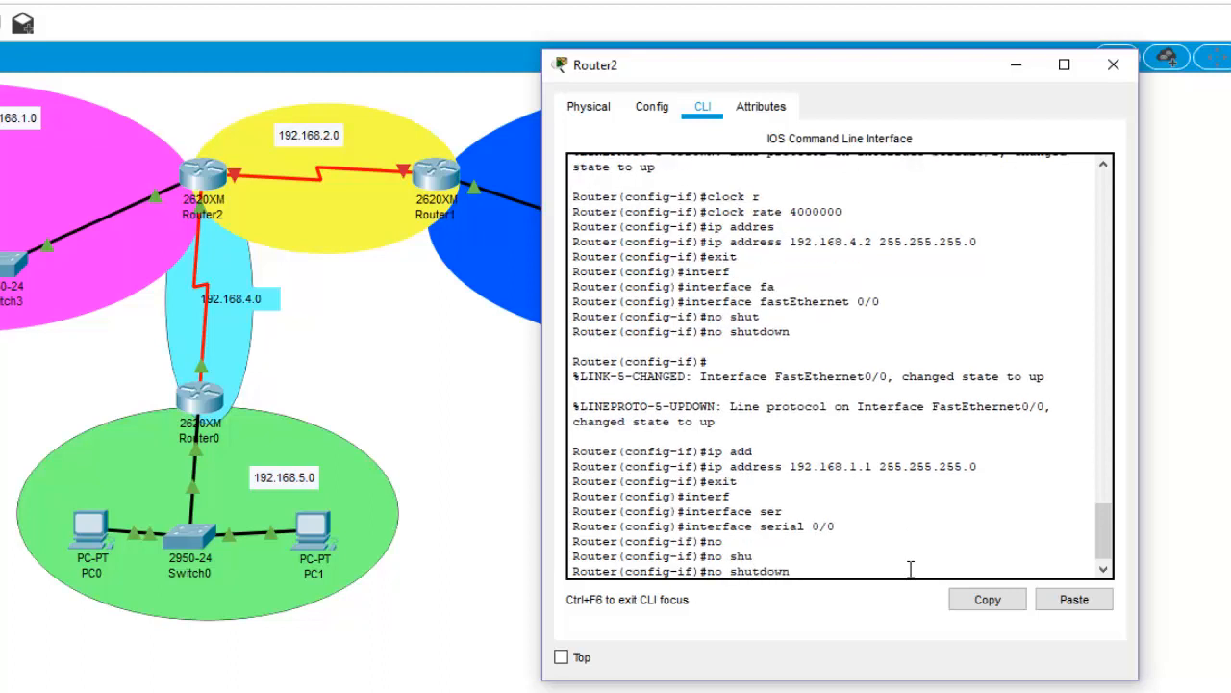
key(Return)
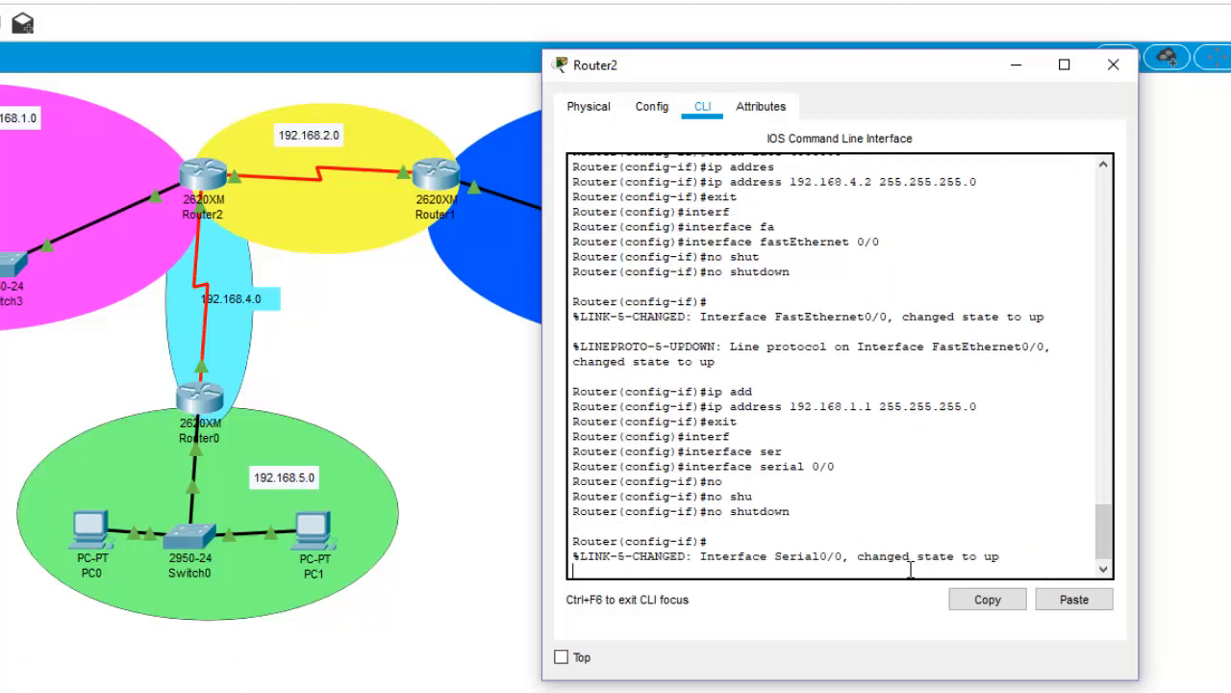
key(Return)
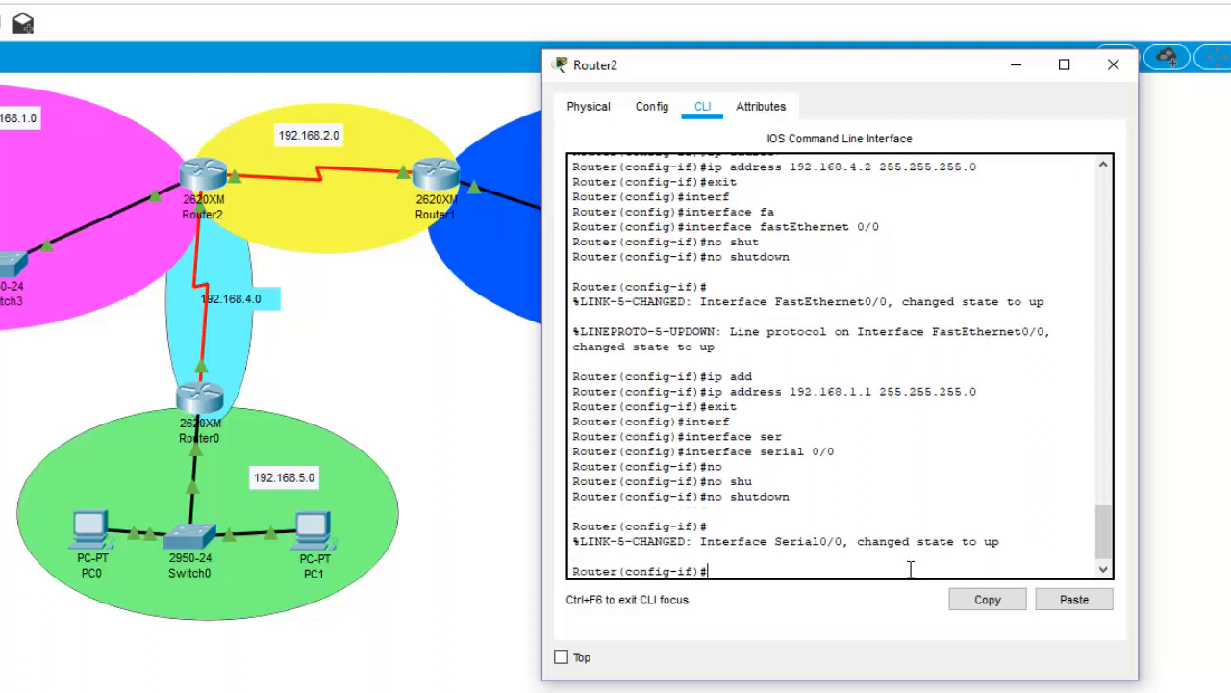
Set the encapsulation of Router2's serial 0/0 interface to ppp.
text(enc)
key(Tab)
text(ppp)
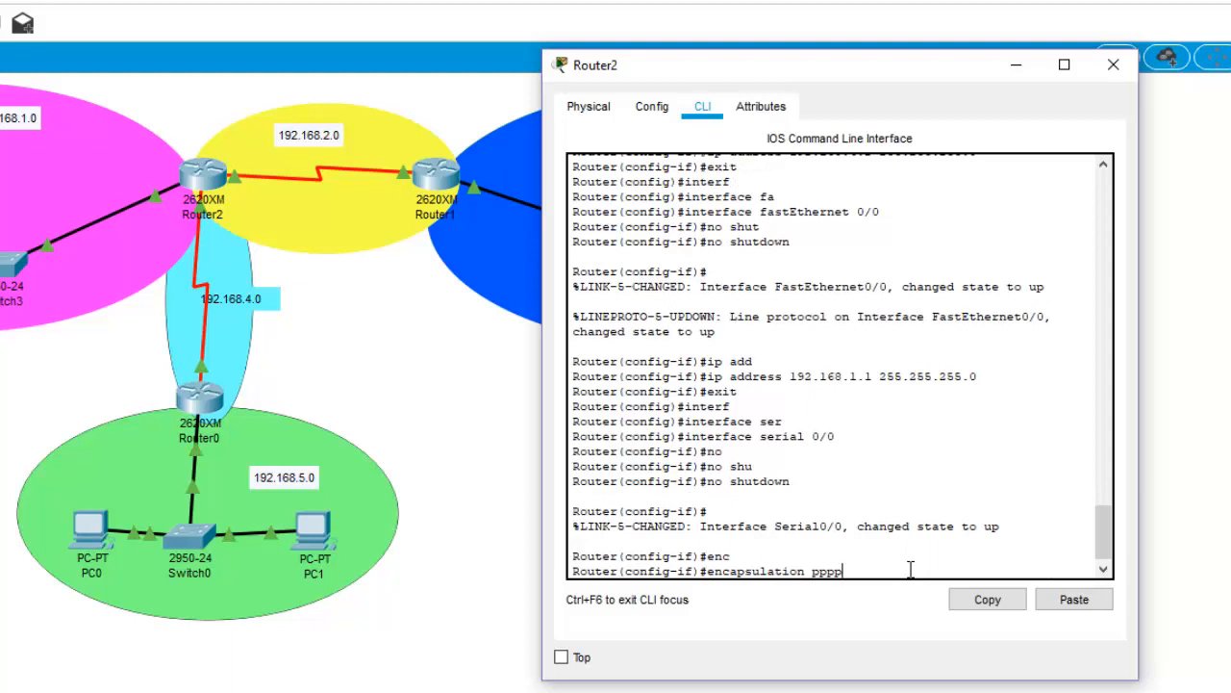
key(Return)
key(Return)
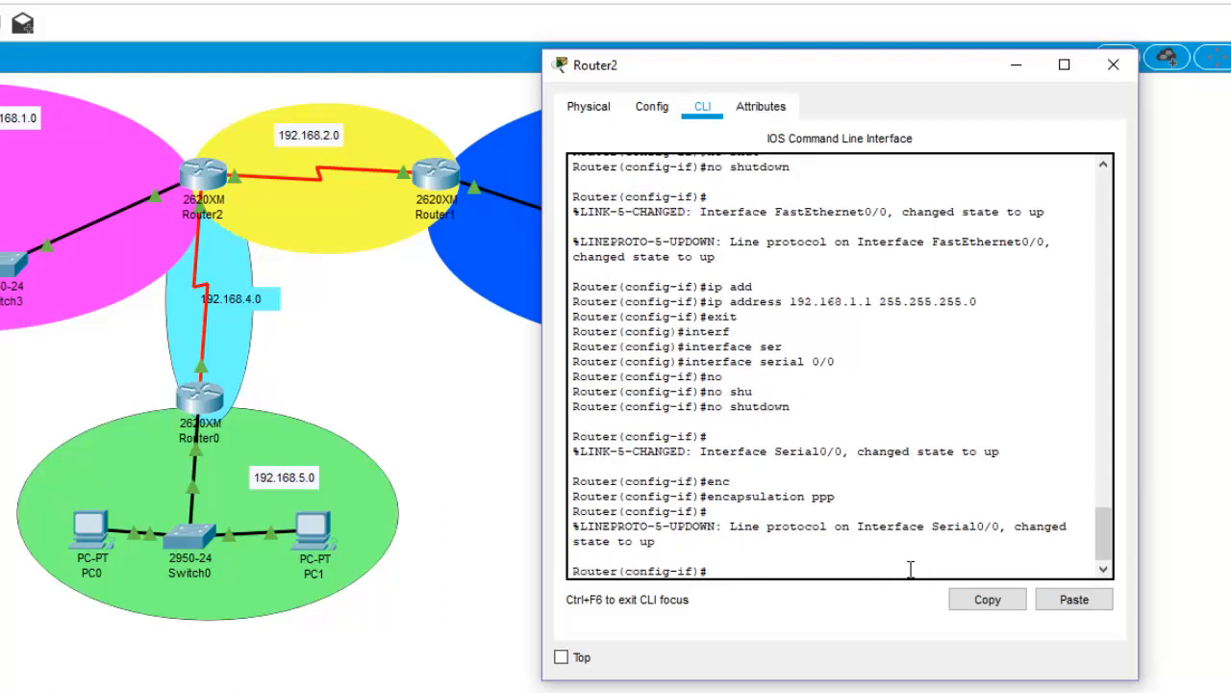
Set the clock rate of Router2's serial 0/0 interface to 4000000.
text(ip)
key(BackSpace)
key(BackSpace)
key(BackSpace)
text(loc)
key(BackSpace)
key(BackSpace)
key(BackSpace)
text(clock r)
key(Tab)
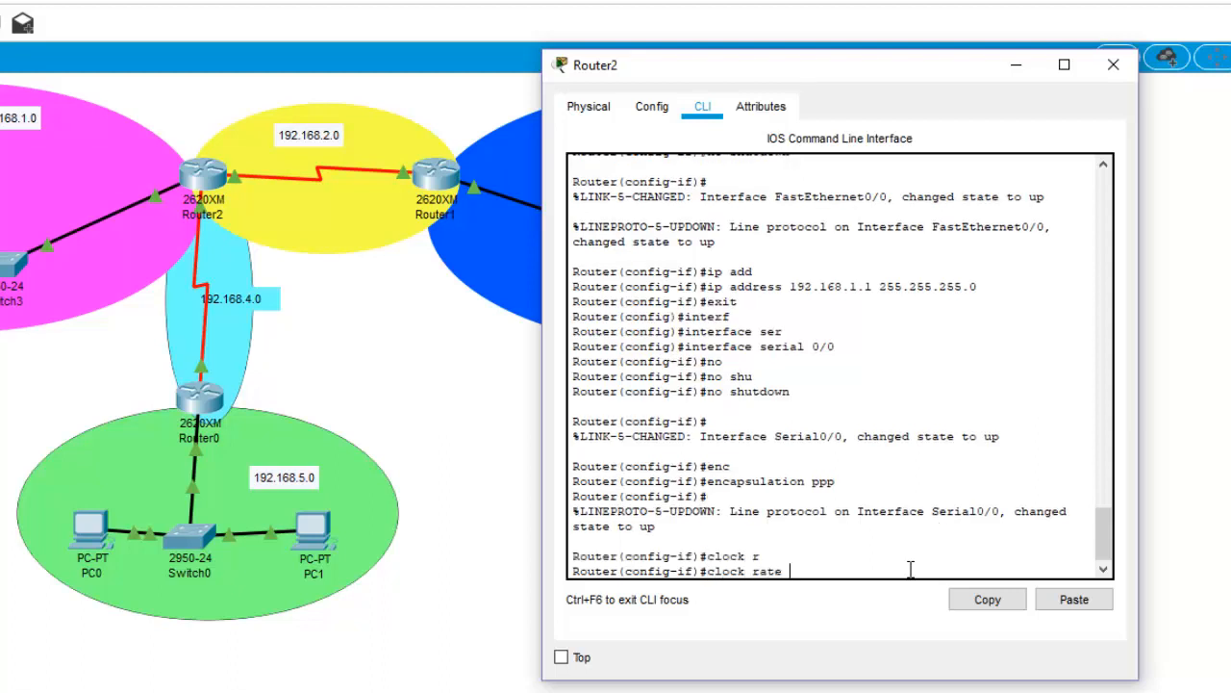
text(4000000)
key(Return)
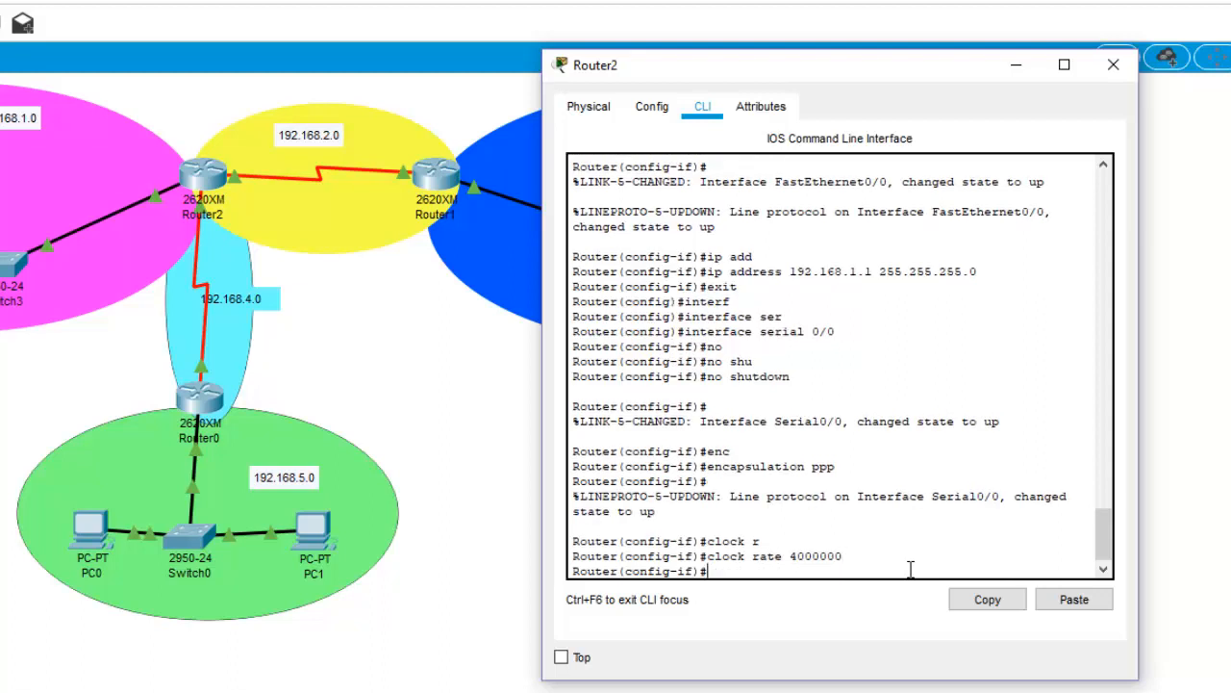
Assign IP address 192.168.2.4 with subnet mask 255.255.255.0 to Router2's serial 0/0 interface.
text(ip addre)
key(Tab)
text(1)
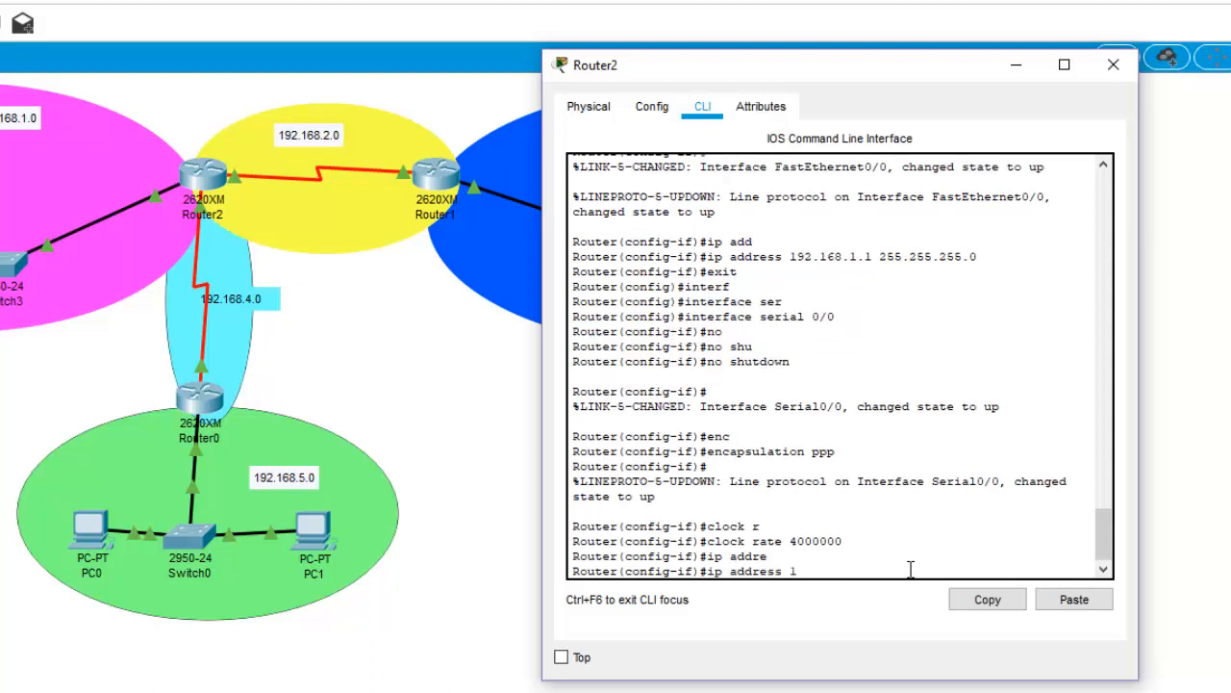
text(92.168.2)
text(.4 255.255.255.0)
click(1026, 59)
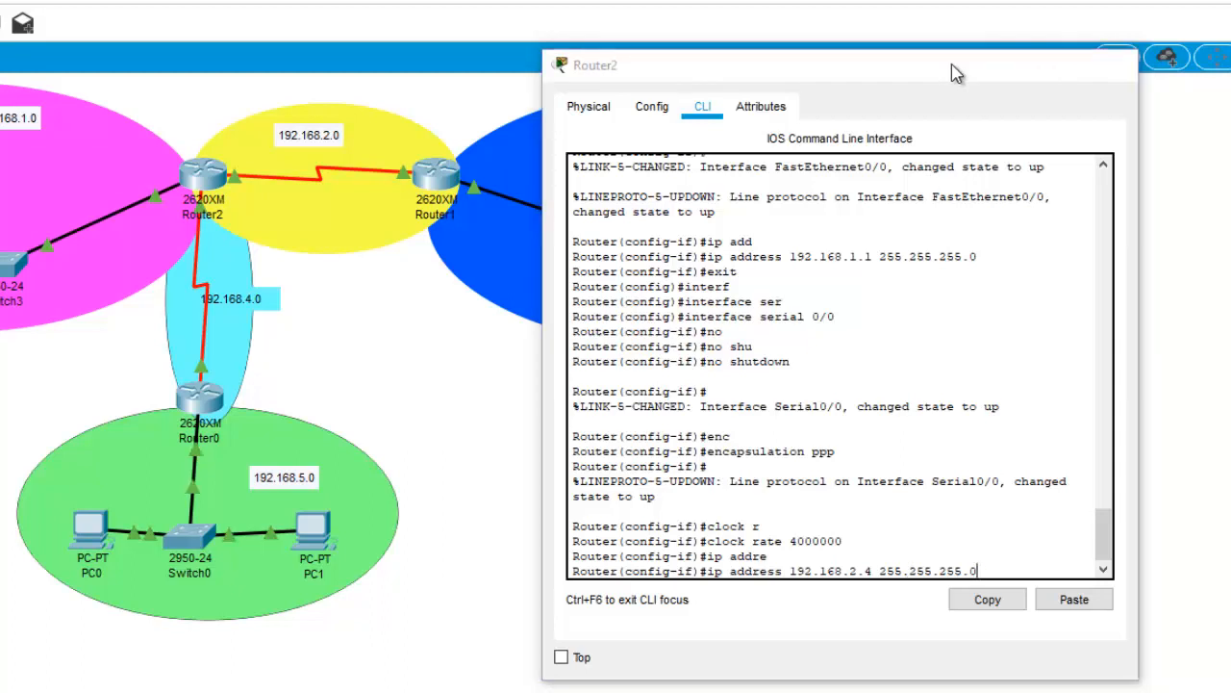
mouse_move(432, 173)
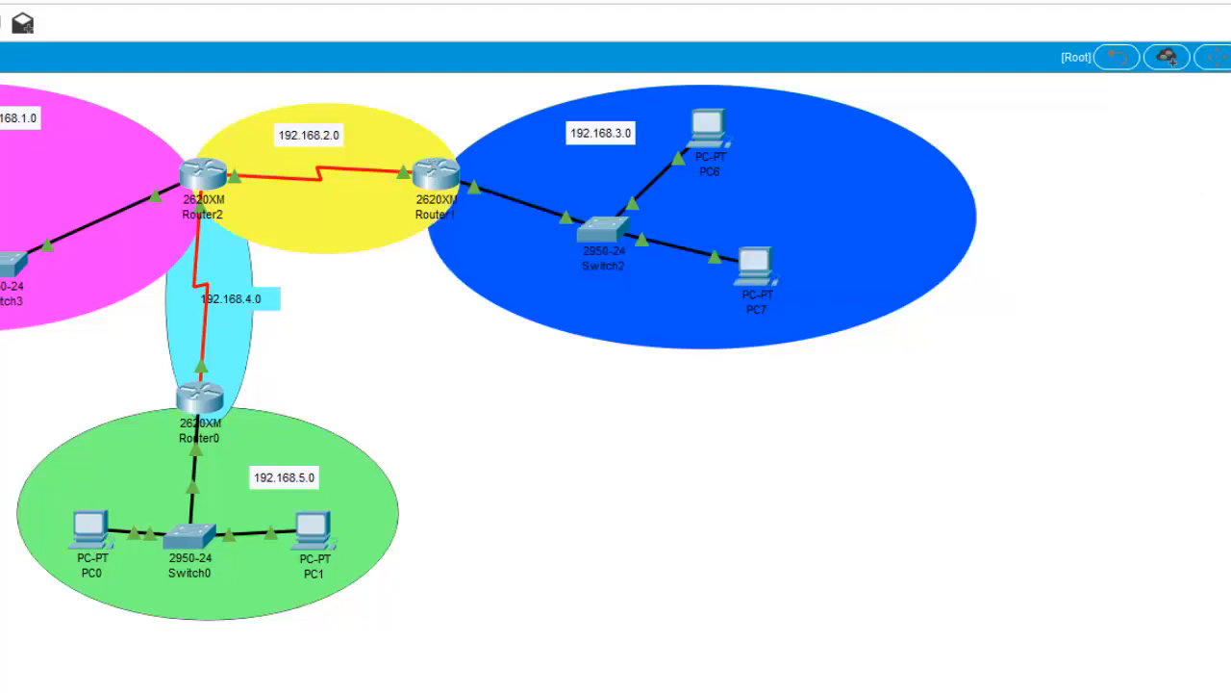
mouse_move(179, 691)
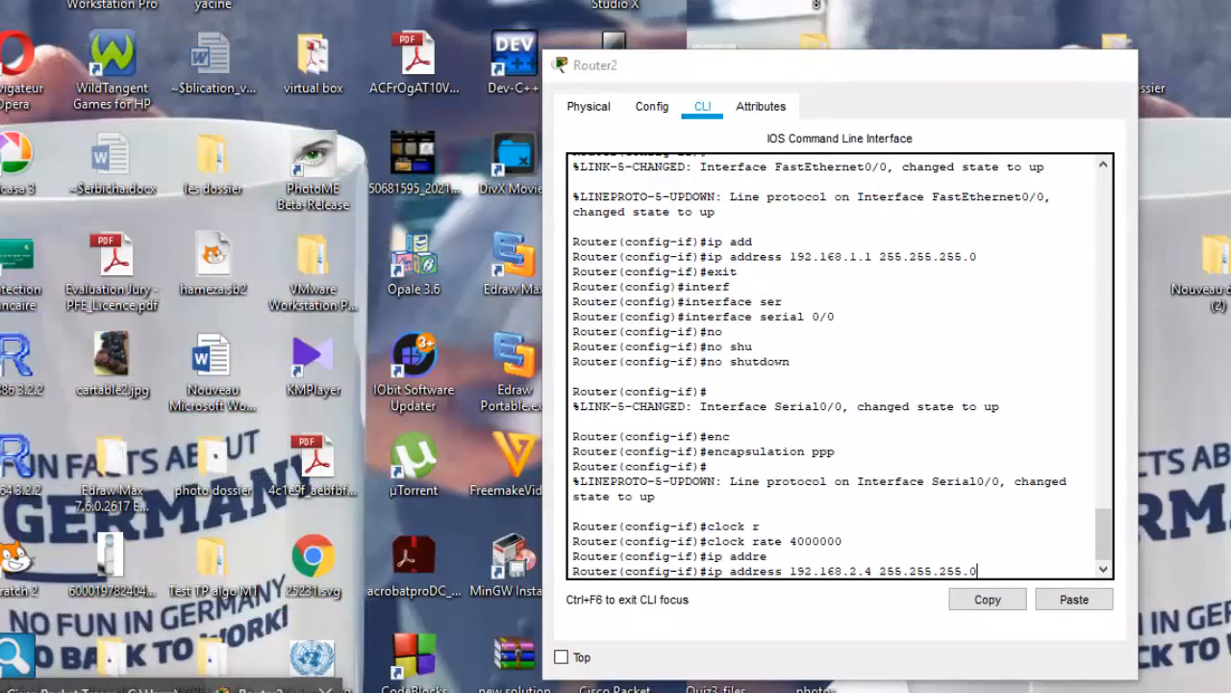
click(274, 690)
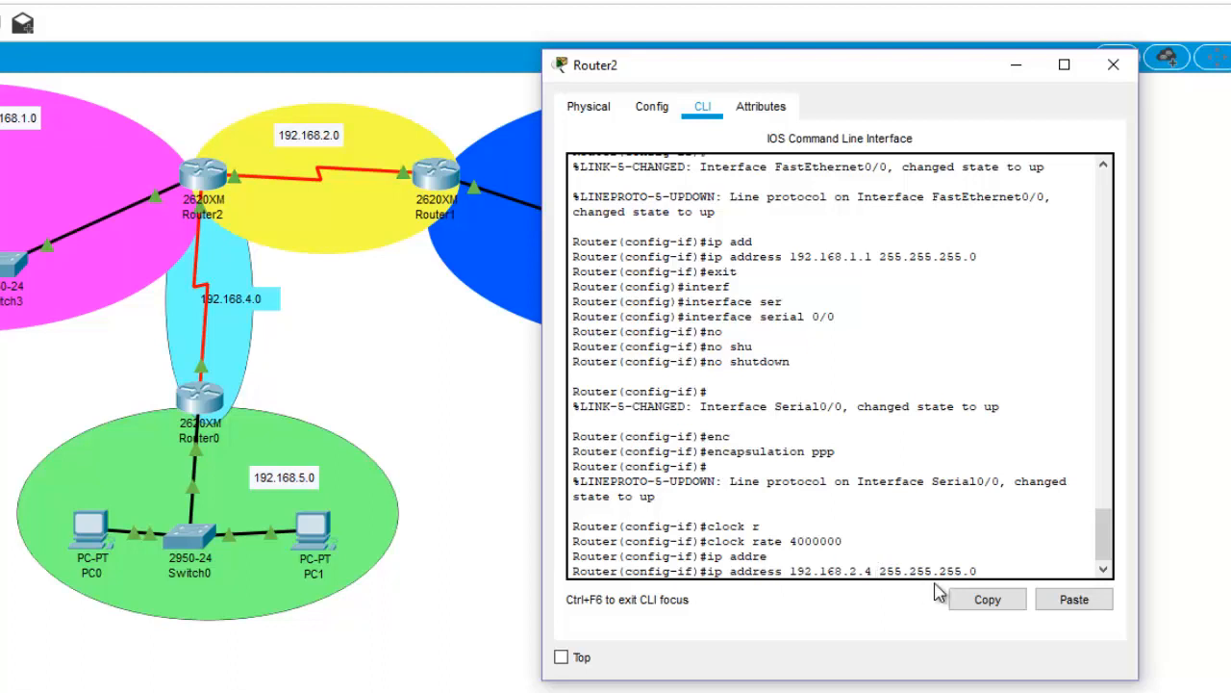
key(Return)
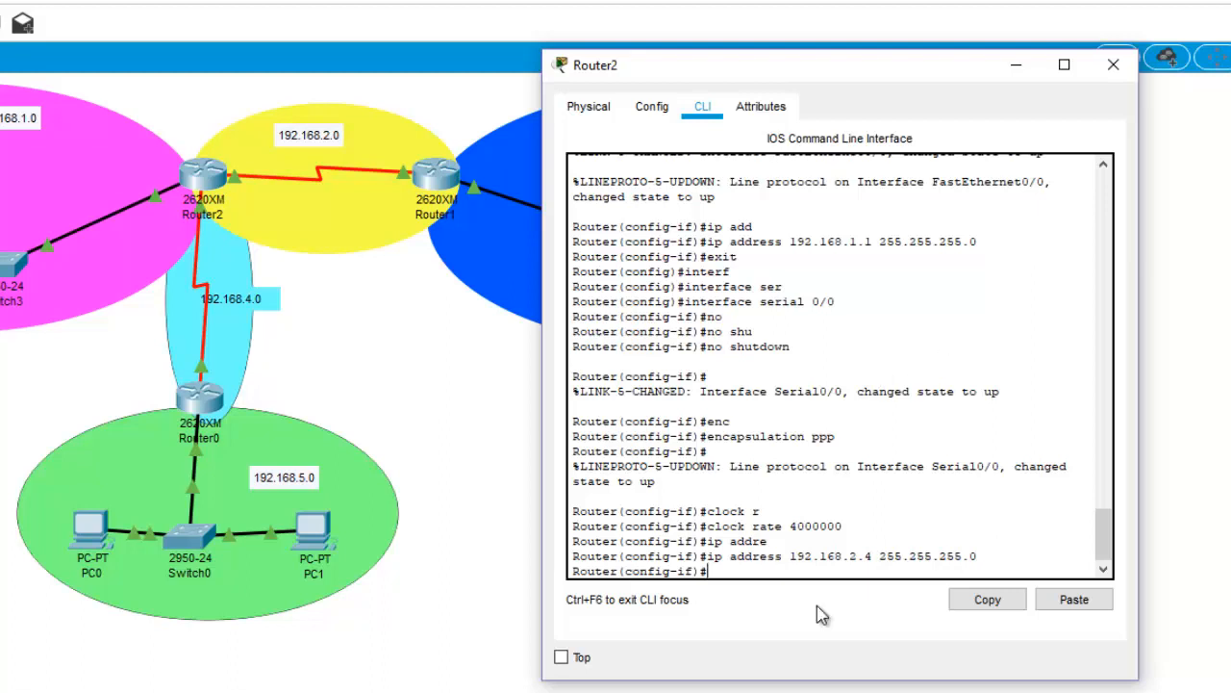
Exit the interface and global configuration modes on Router2 and close its window.
text(exi)
text(t)
key(Return)
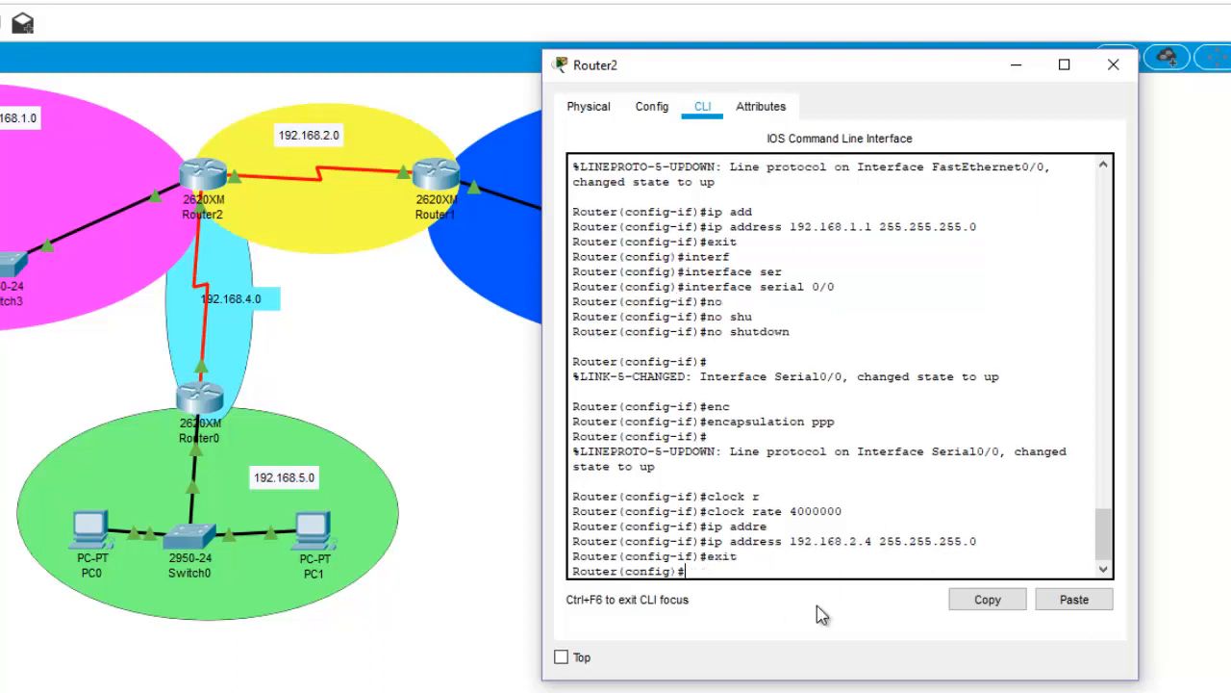
key(Return)
text(exit)
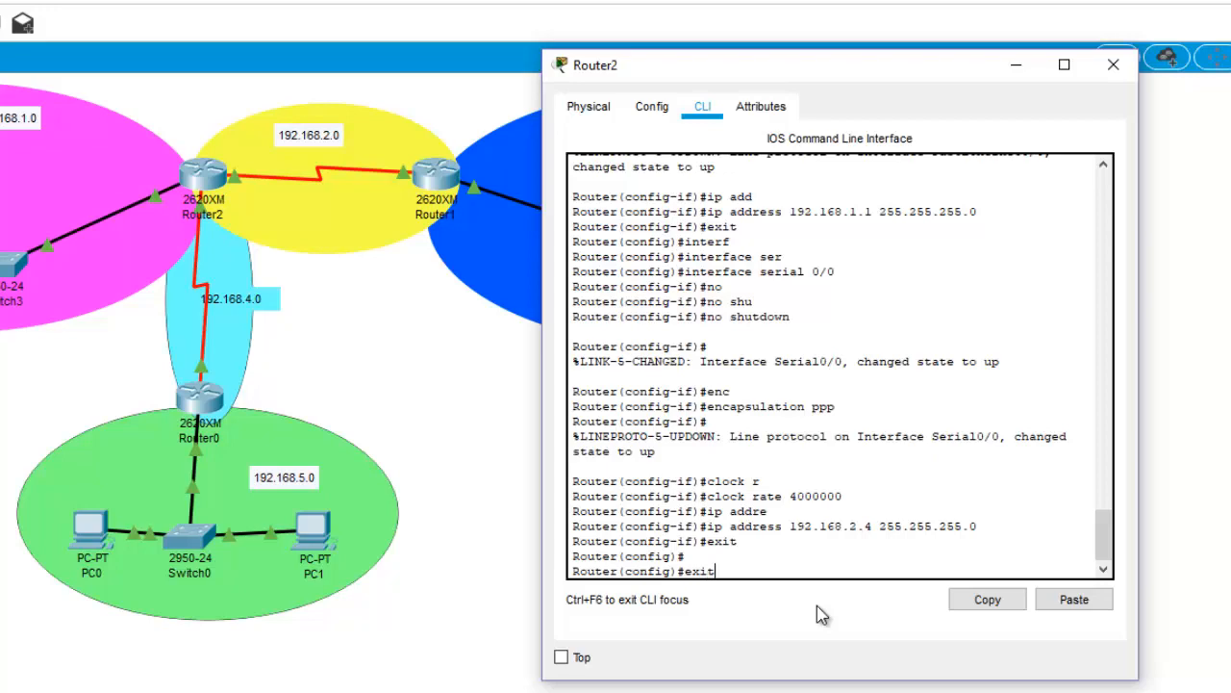
key(Return)
key(Return)
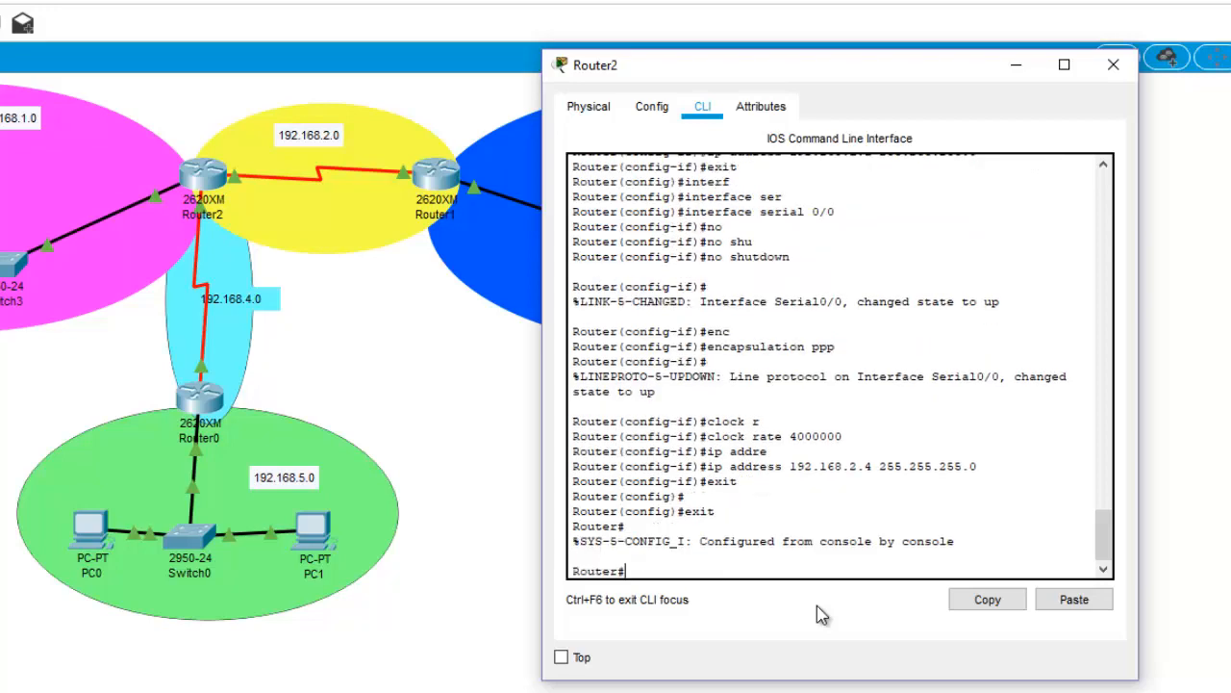
click(1116, 66)
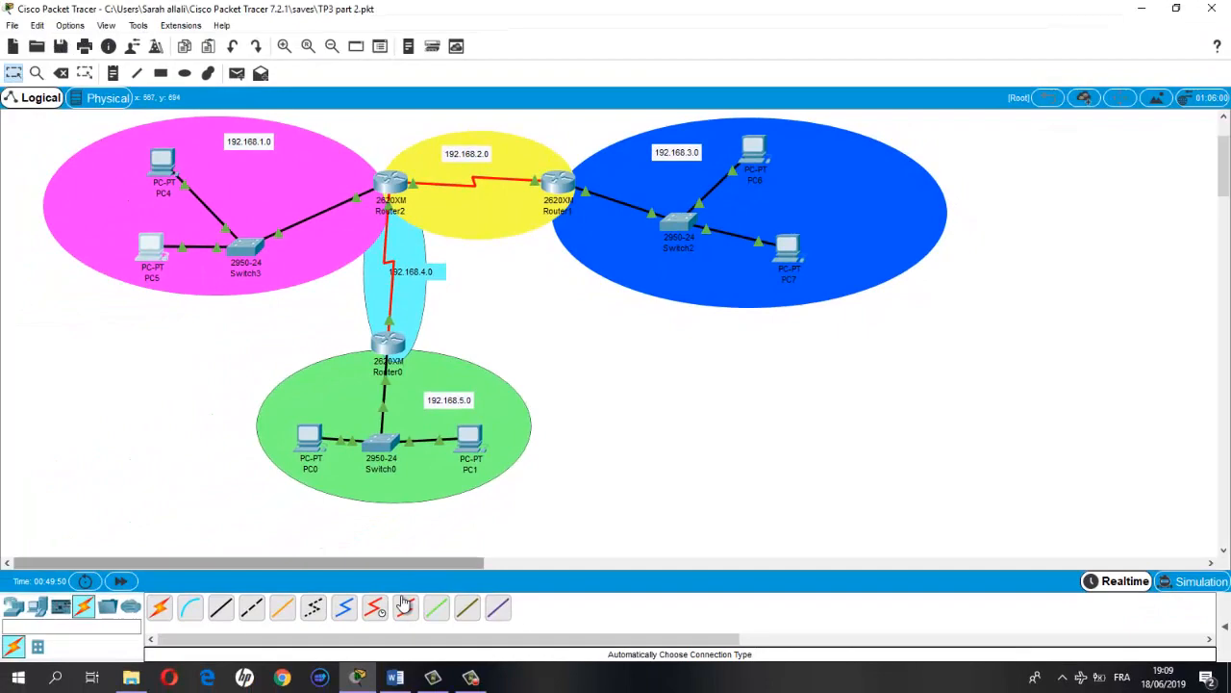
Switch to the exercise document in Word and read the instructions for activating RIP on the three routers.
click(397, 680)
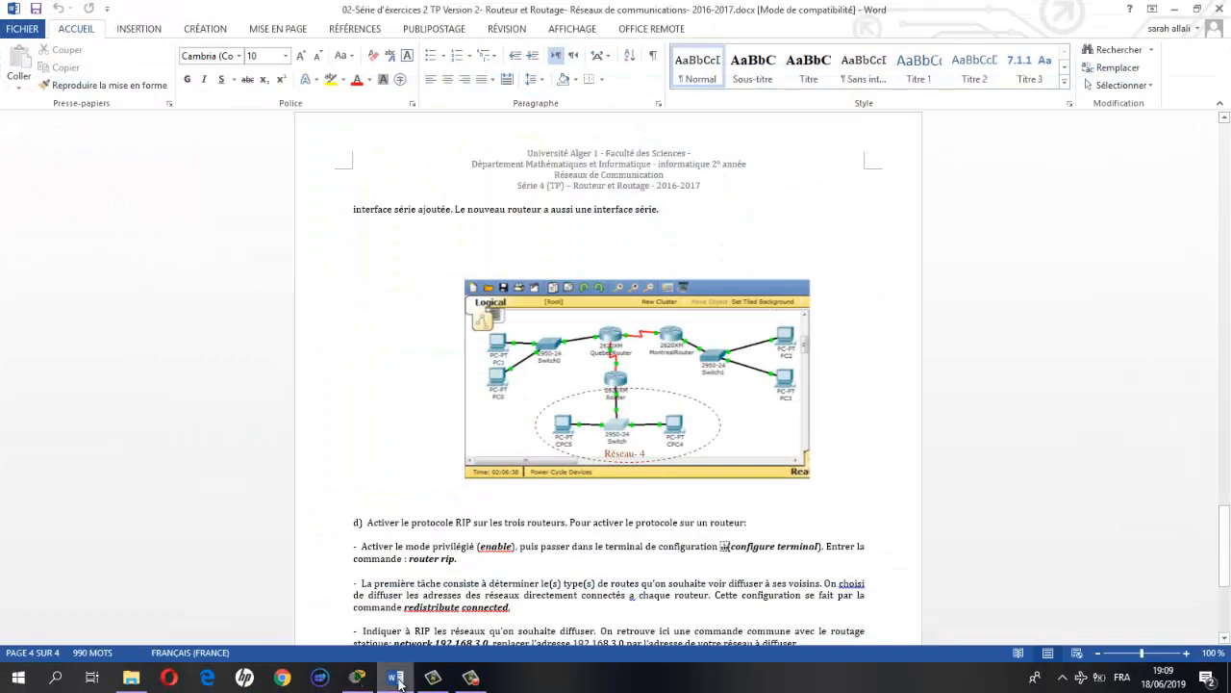
click(399, 681)
click(399, 681)
scroll(563, 555, down, 4)
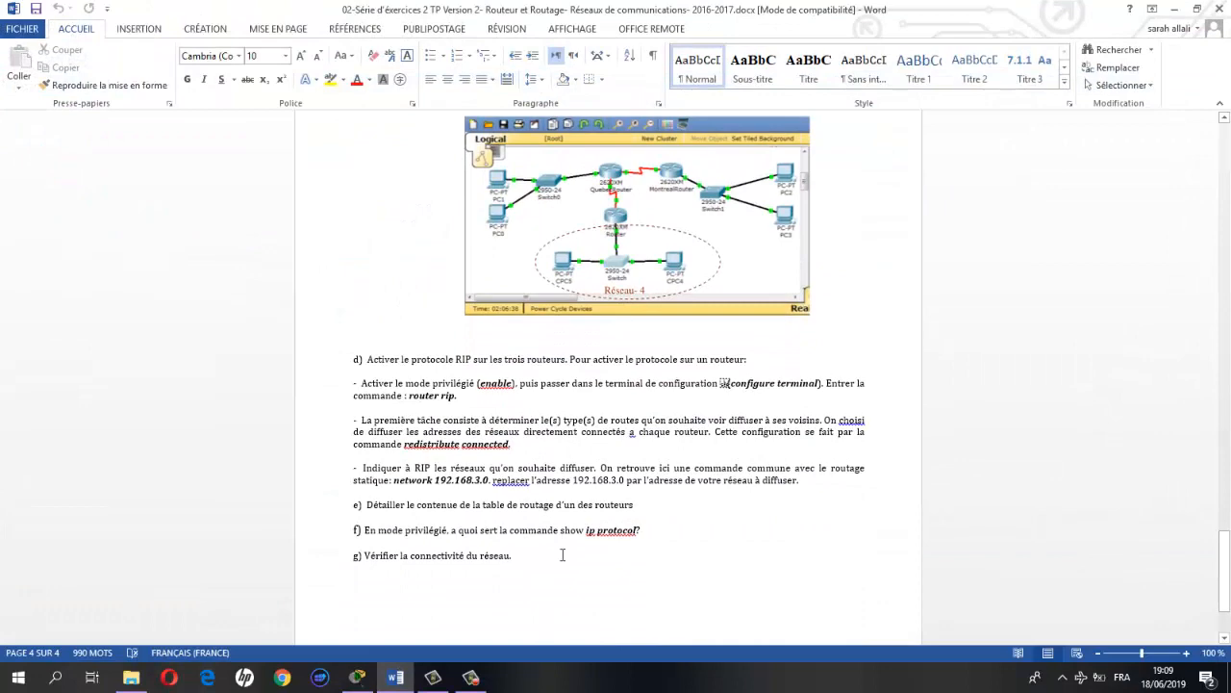
scroll(563, 555, up, 8)
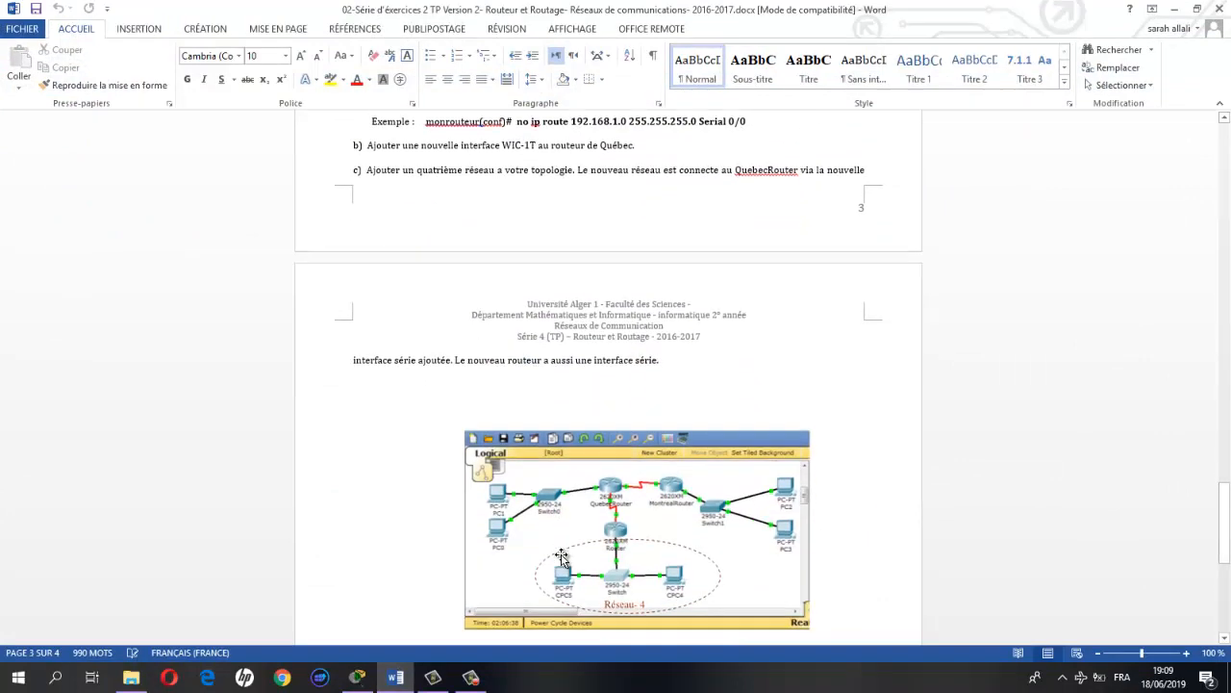
scroll(563, 555, down, 8)
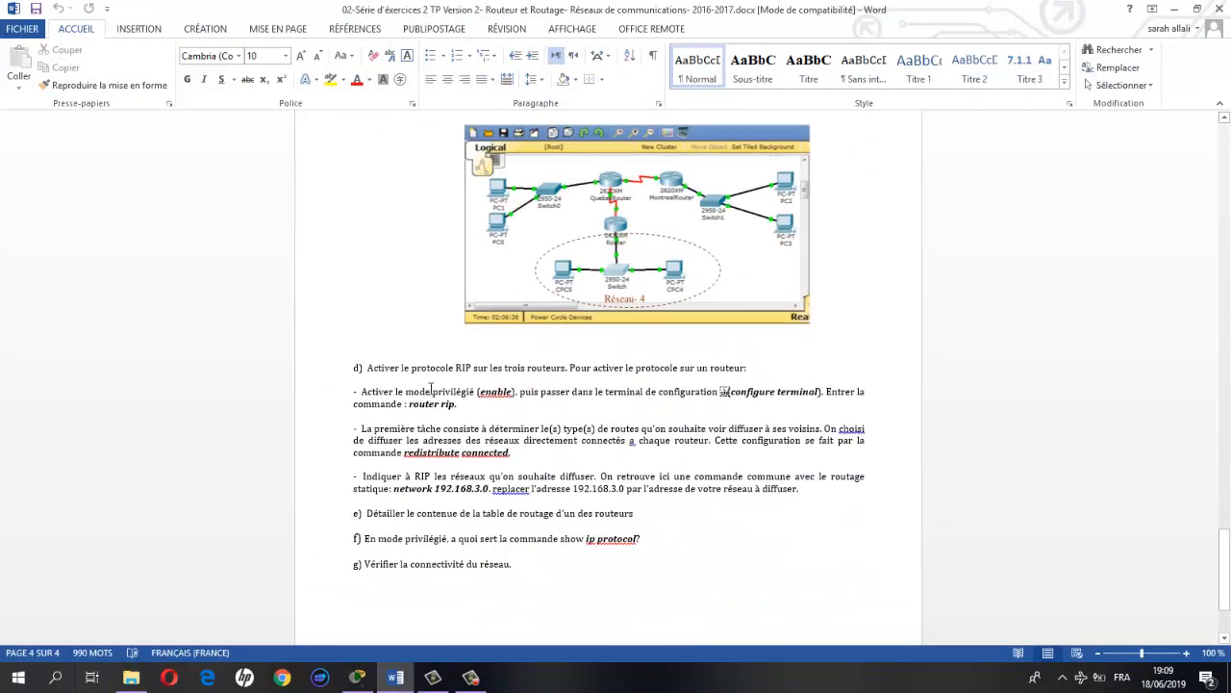
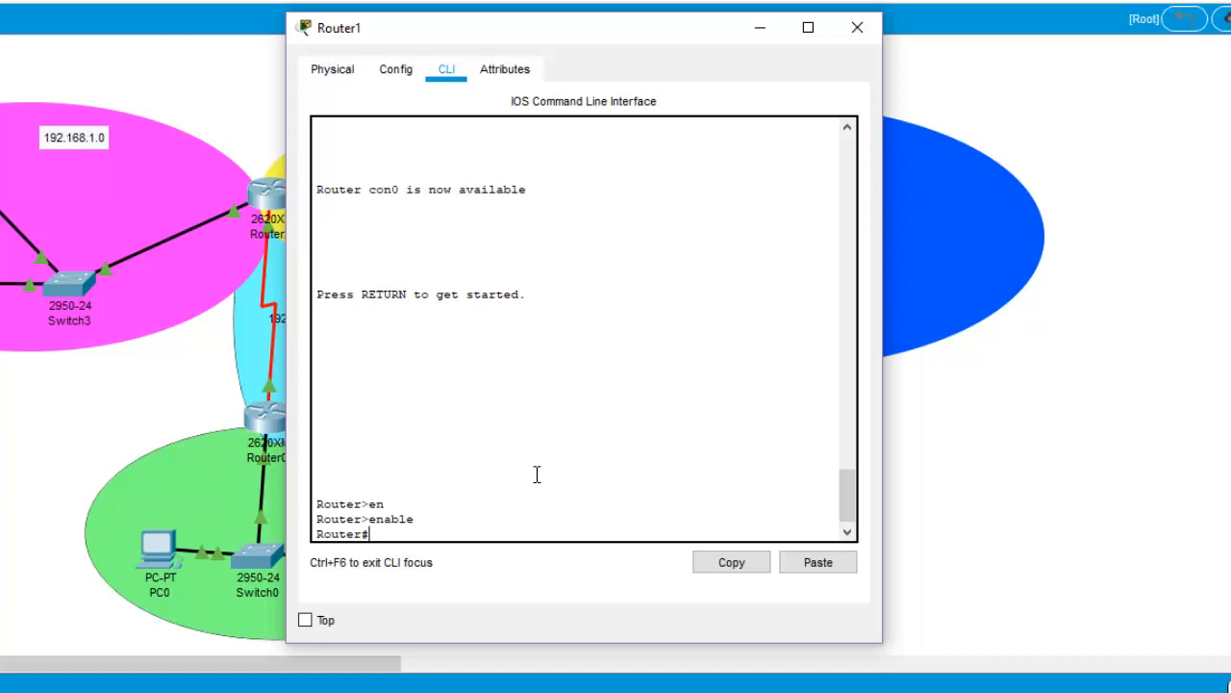
Enter global configuration mode on Router1 and start RIP configuration with router rip.
text(onf)
key(Tab)
key(Return)
key(Return)
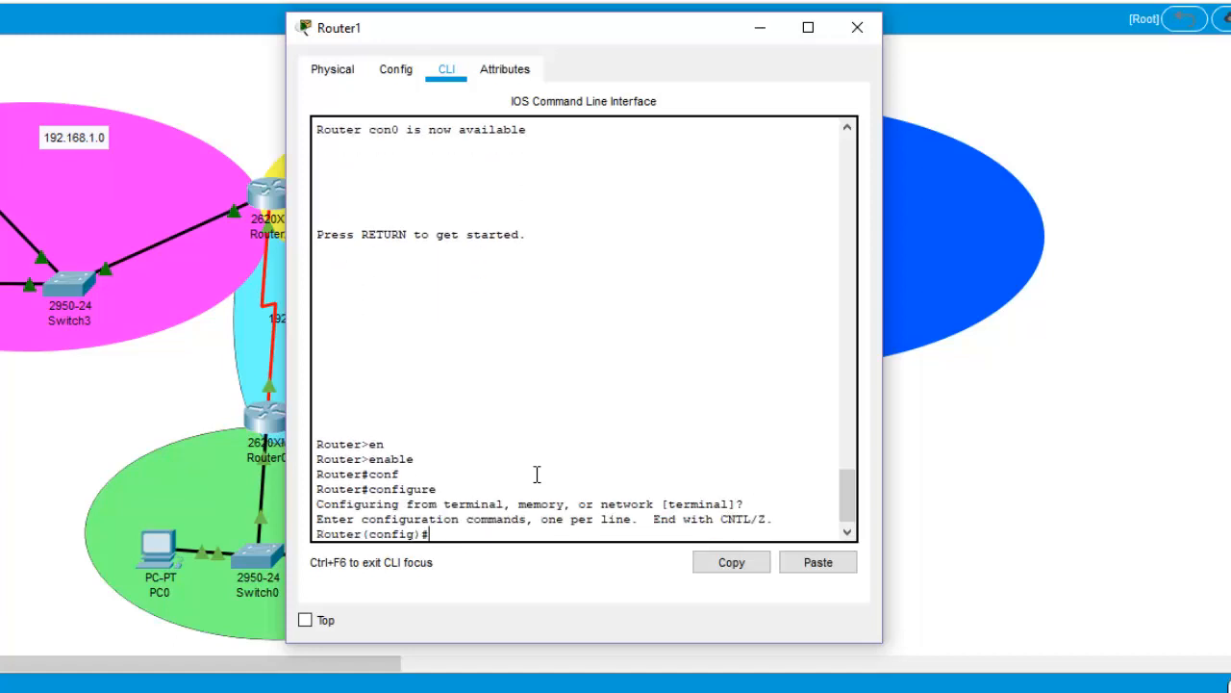
text(router)
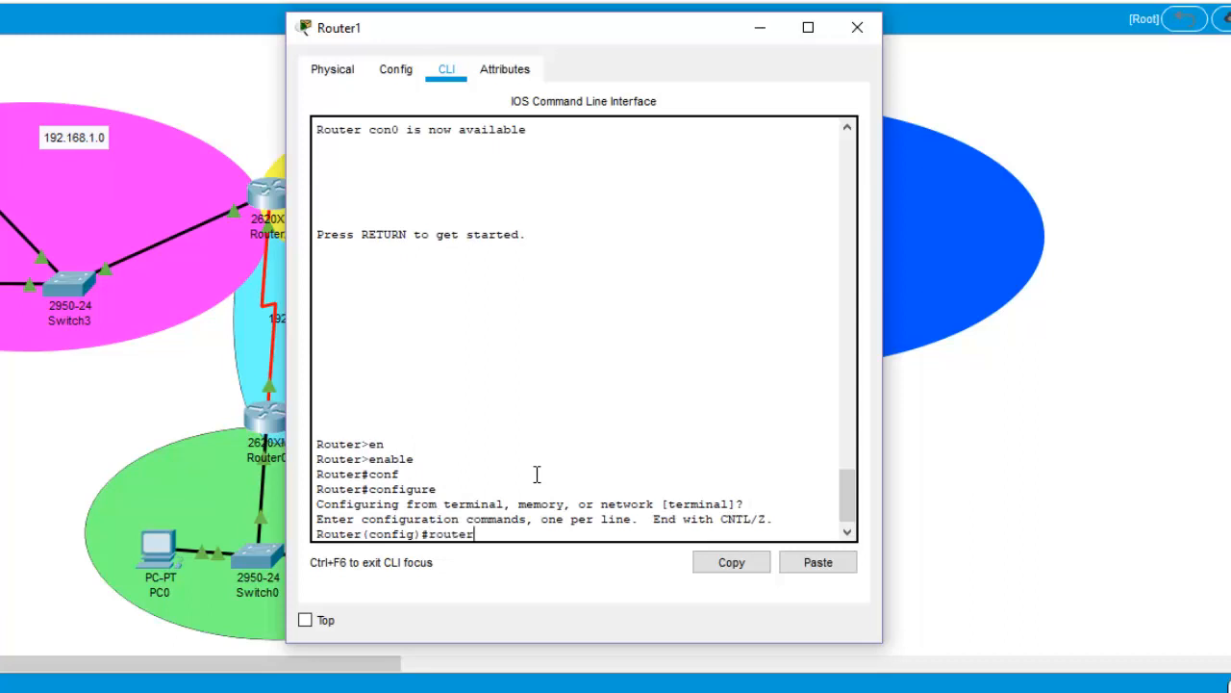
text( rip)
key(Return)
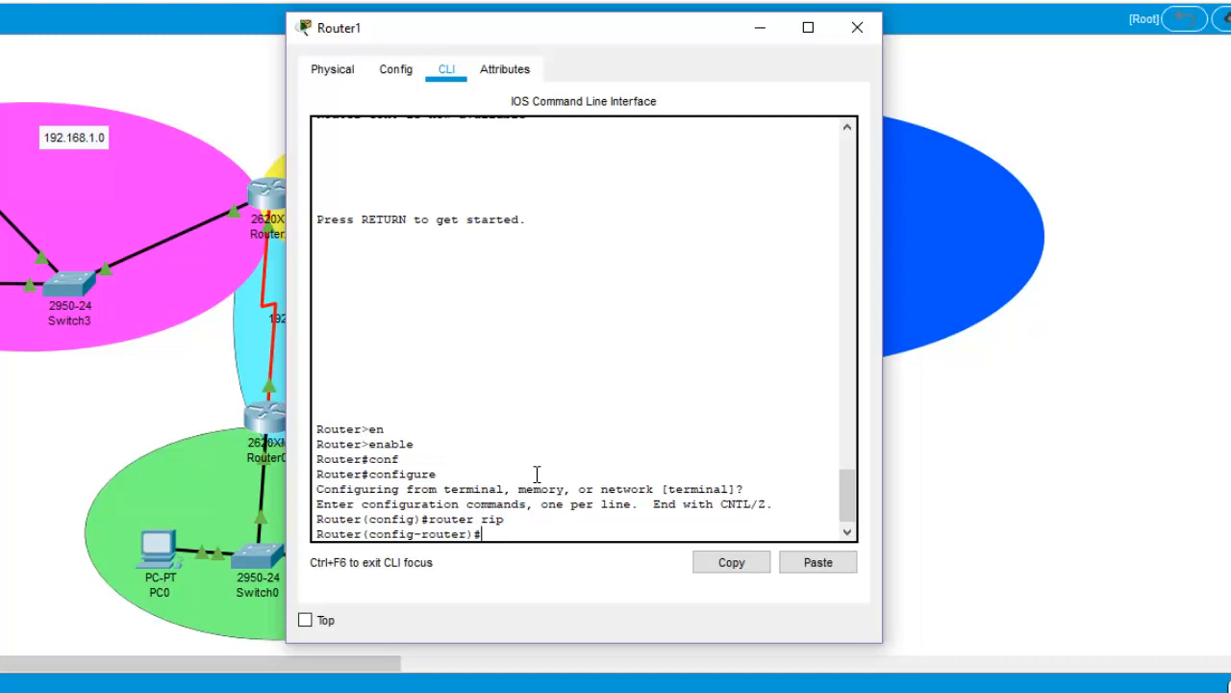
Have Router1's RIP process advertise its directly connected routes with redistribute connected.
text(red)
key(Tab)
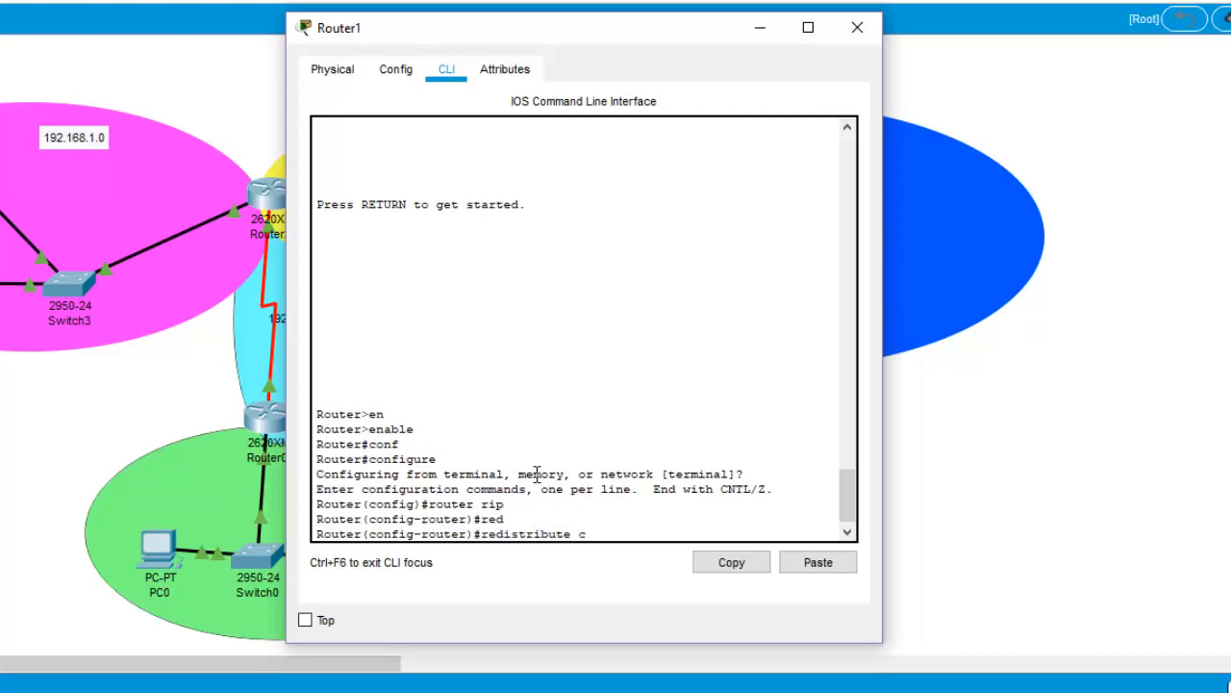
text(con)
key(Tab)
key(Return)
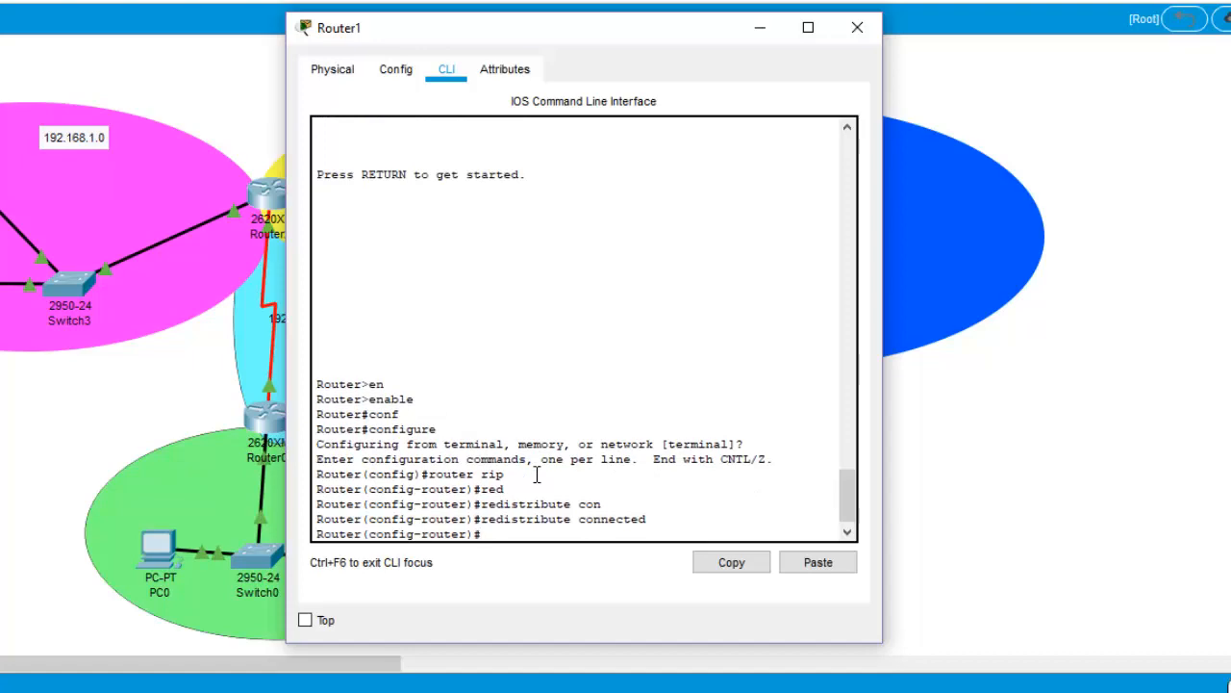
Add networks 192.168.3.0 and 192.168.2.0 to Router1's RIP configuration.
drag(659, 47, 1138, 28)
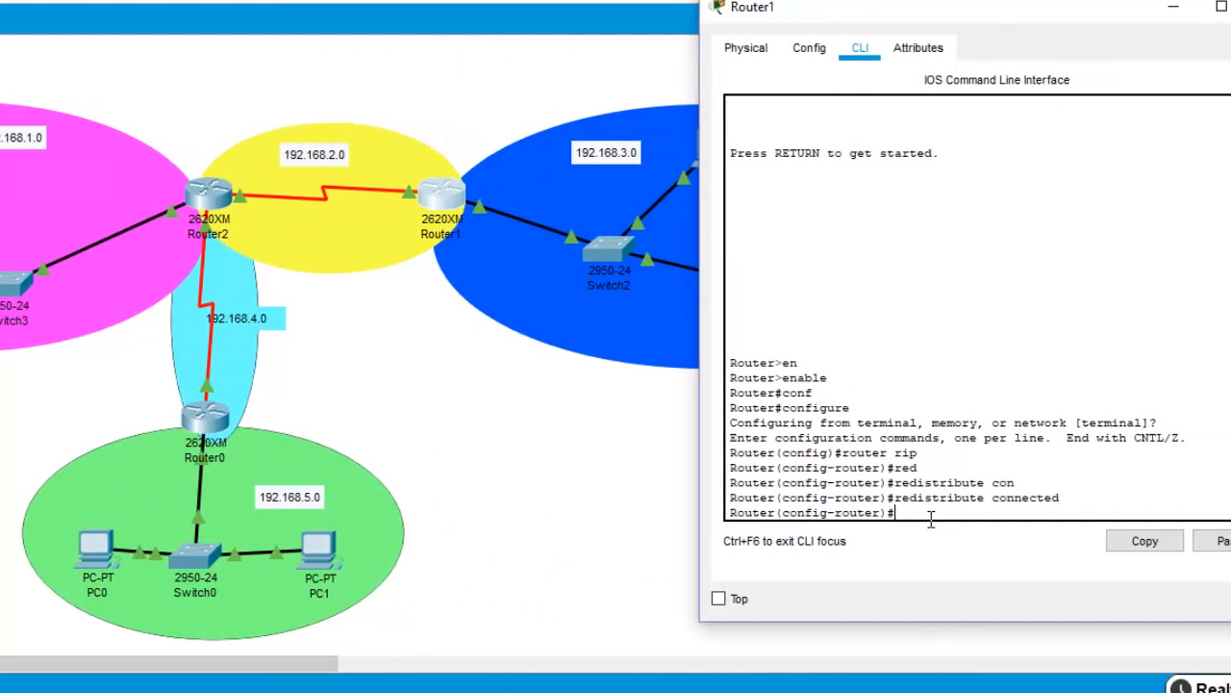
text(netw)
key(Tab)
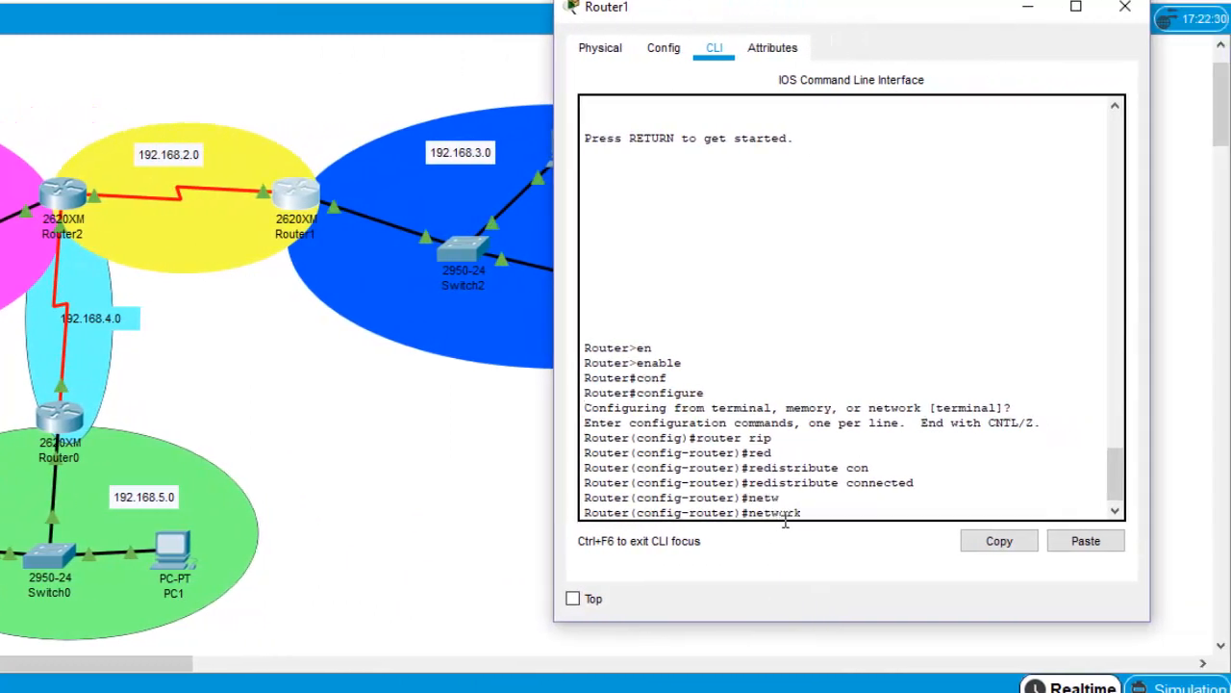
text(192.168.3.0)
key(Return)
key(Up)
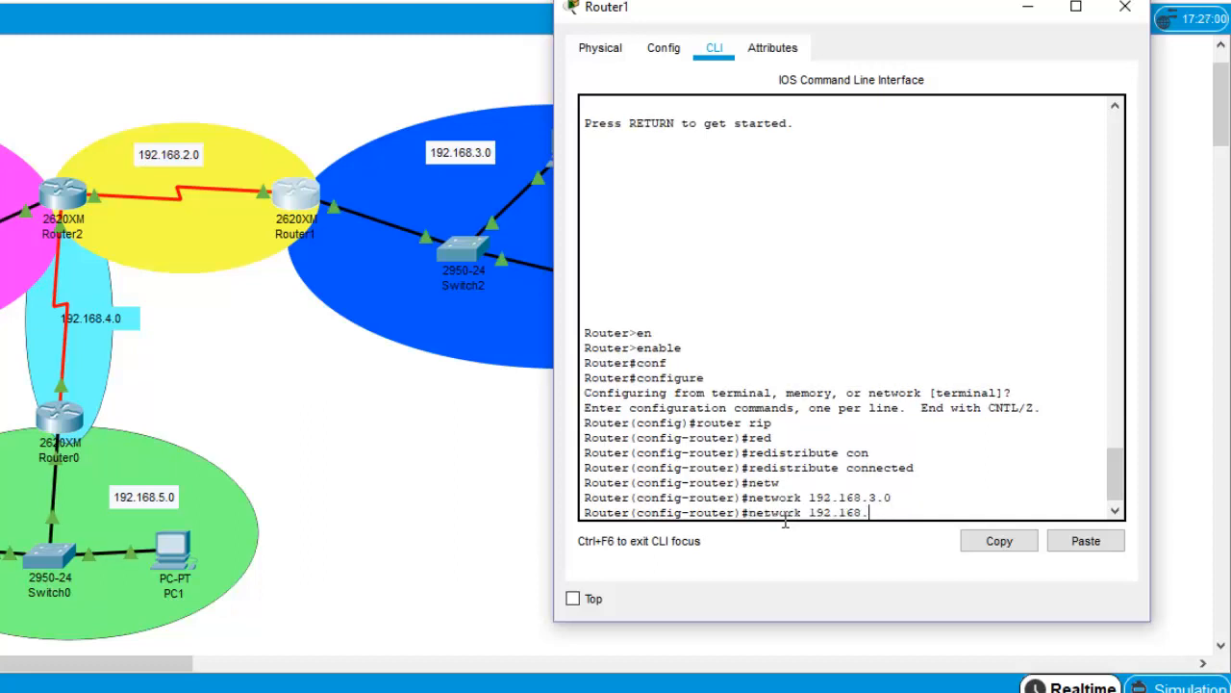
key(Return)
Exit the RIP and global configuration modes on Router1 and close its window.
text(exit)
key(Return)
text(exit)
key(Return)
key(Return)
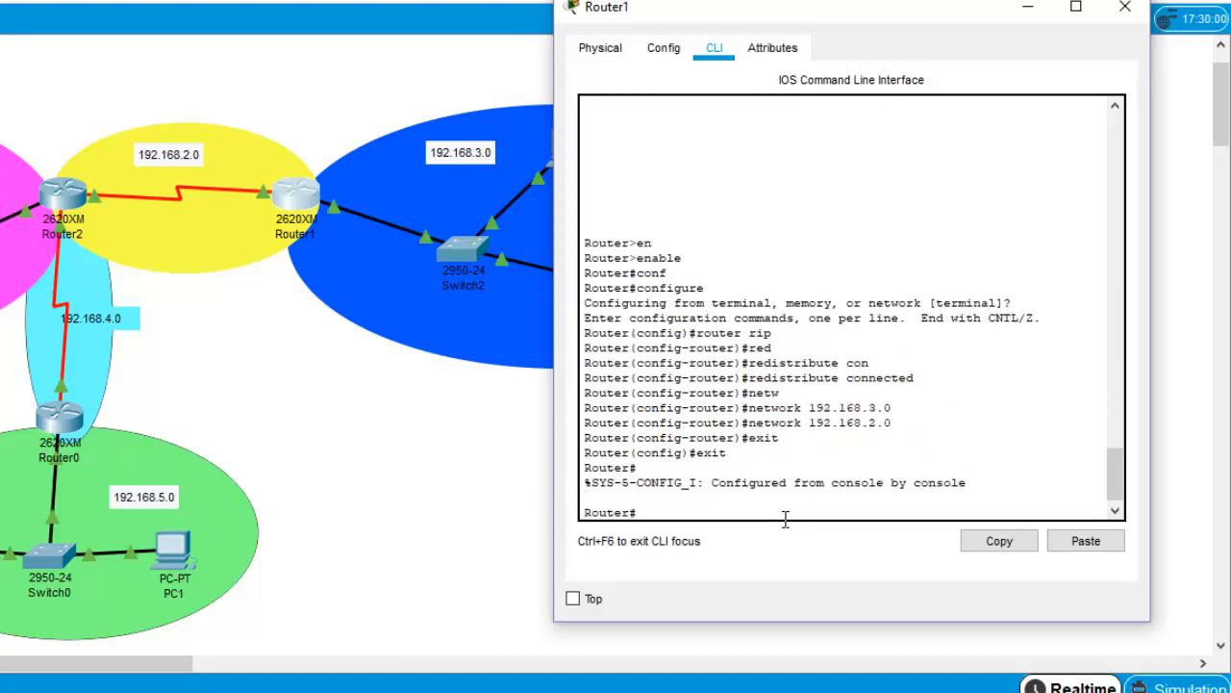
click(1134, 10)
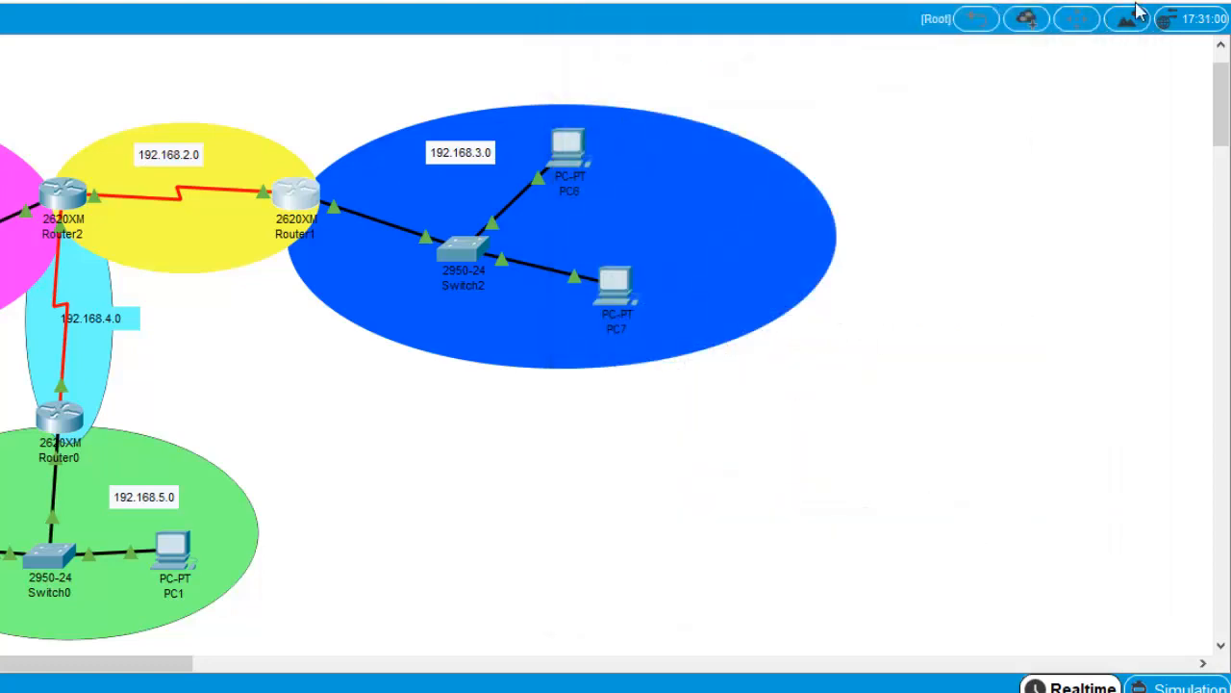
Open Router2's command line and enter privileged EXEC mode with enable.
double_click(68, 192)
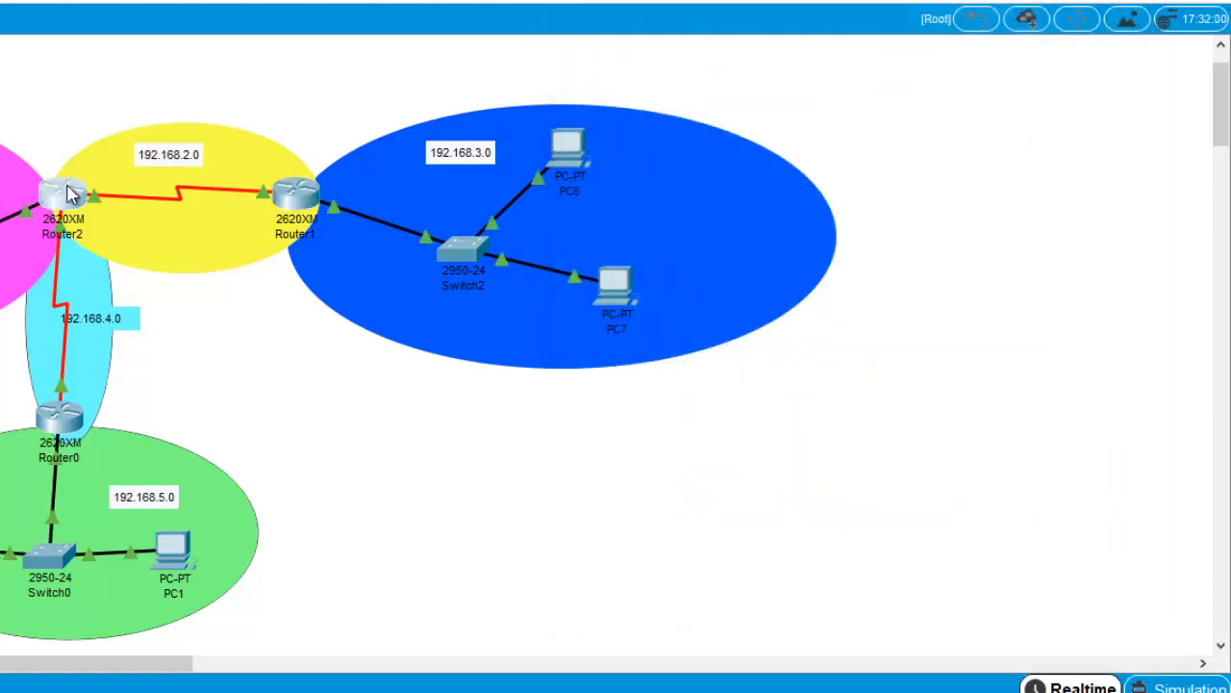
click(63, 200)
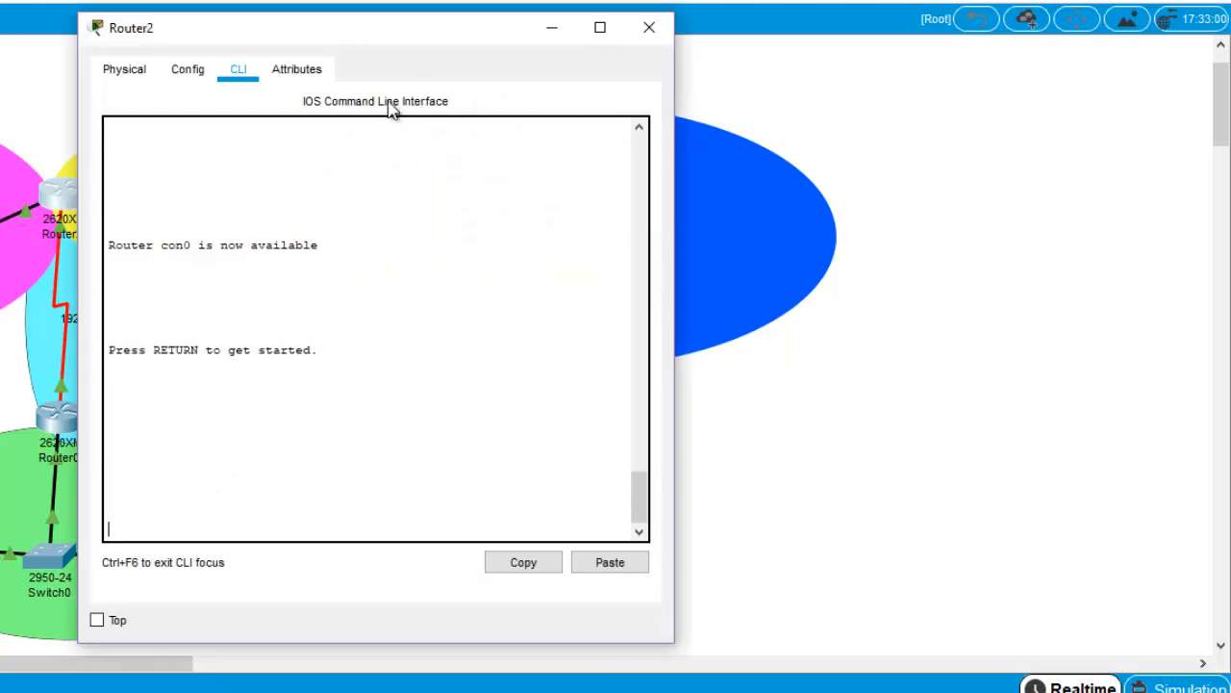
drag(468, 38, 885, 33)
key(Return)
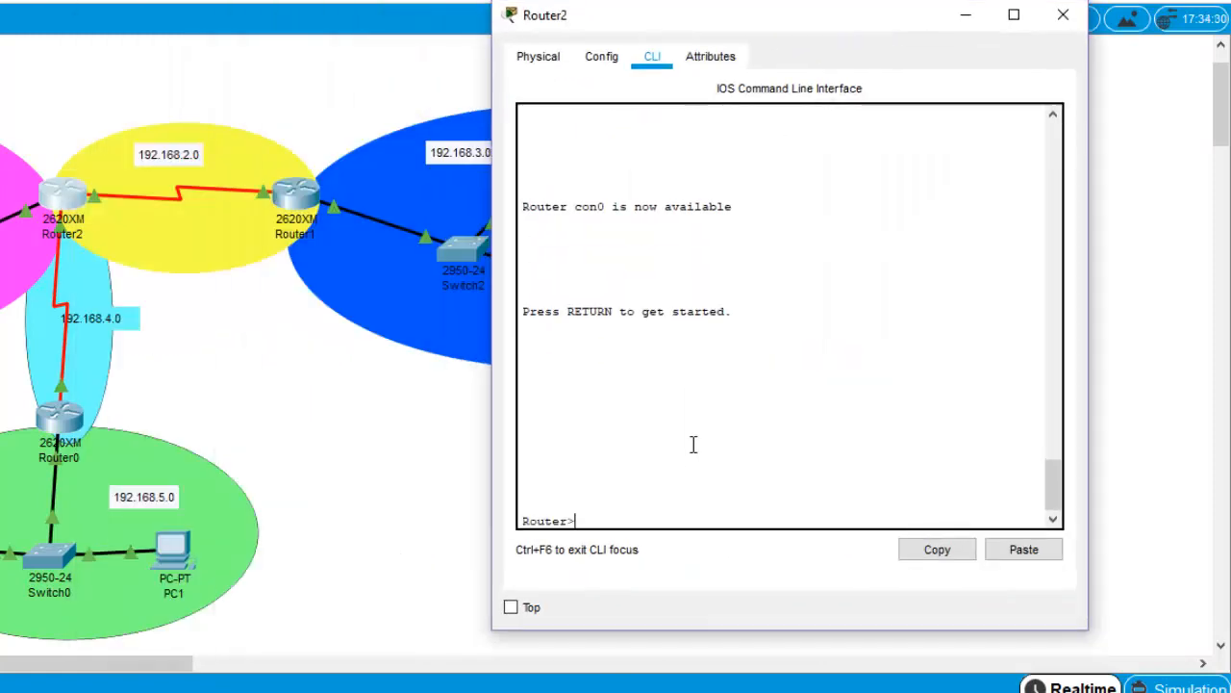
text(enable)
key(Return)
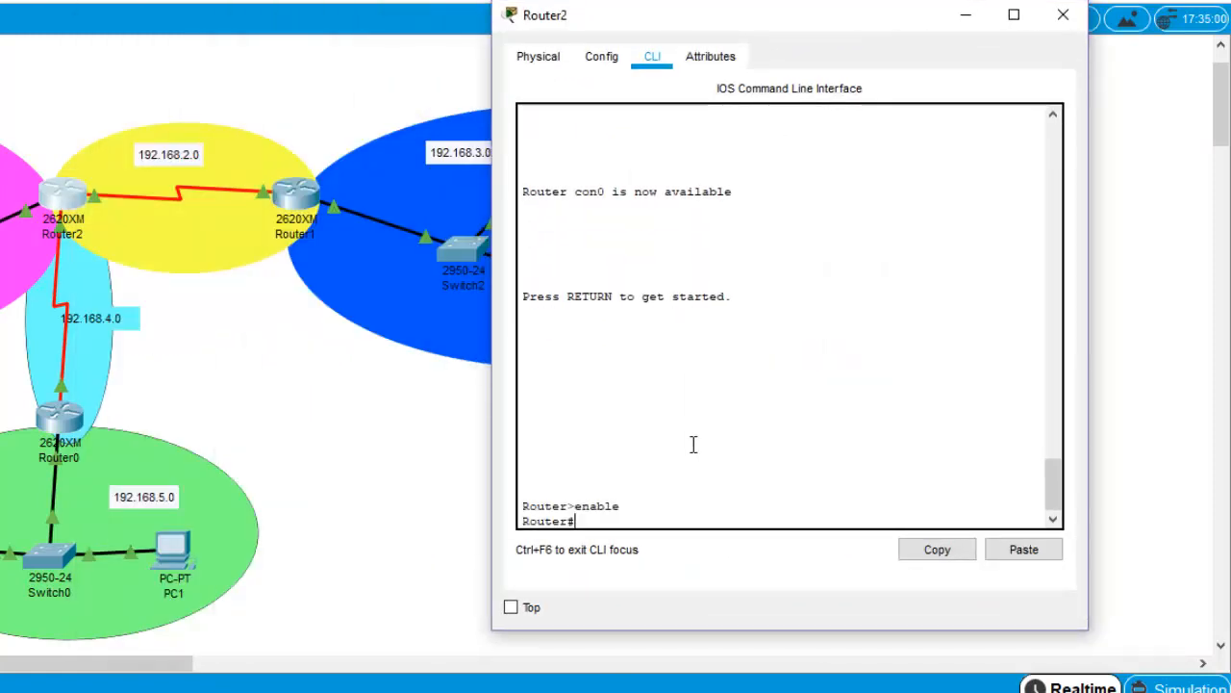
Enter global configuration mode on Router2 and start RIP configuration with router rip.
text(configure)
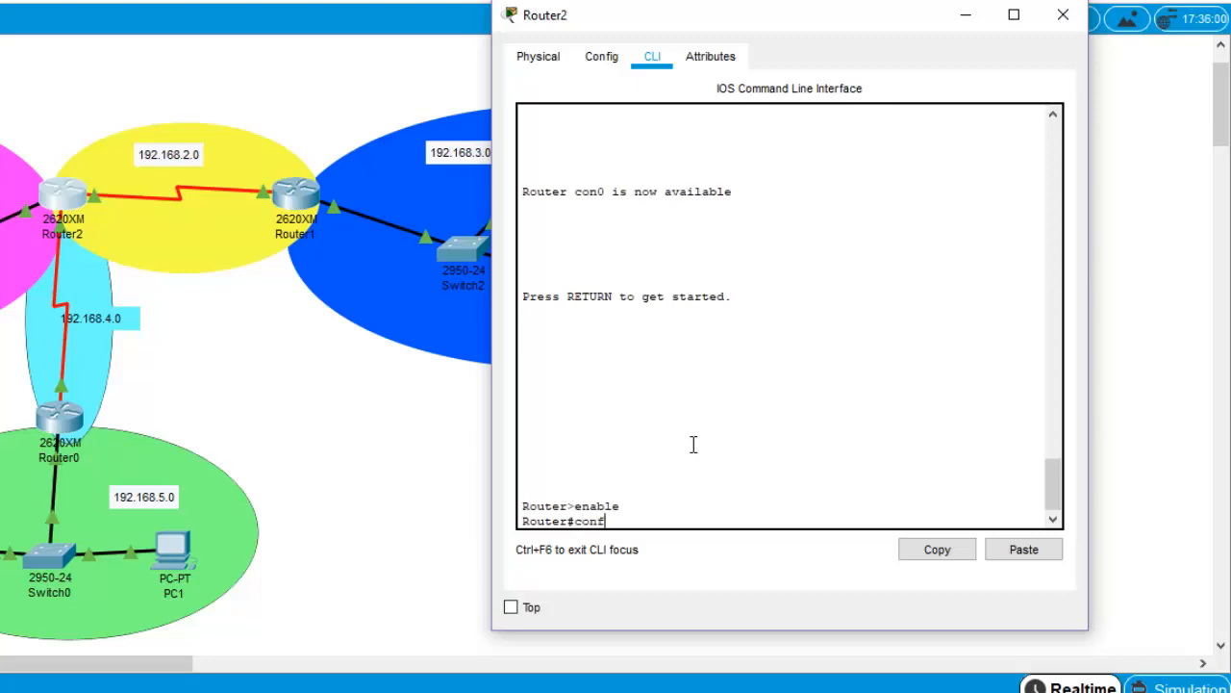
key(Tab)
key(Return)
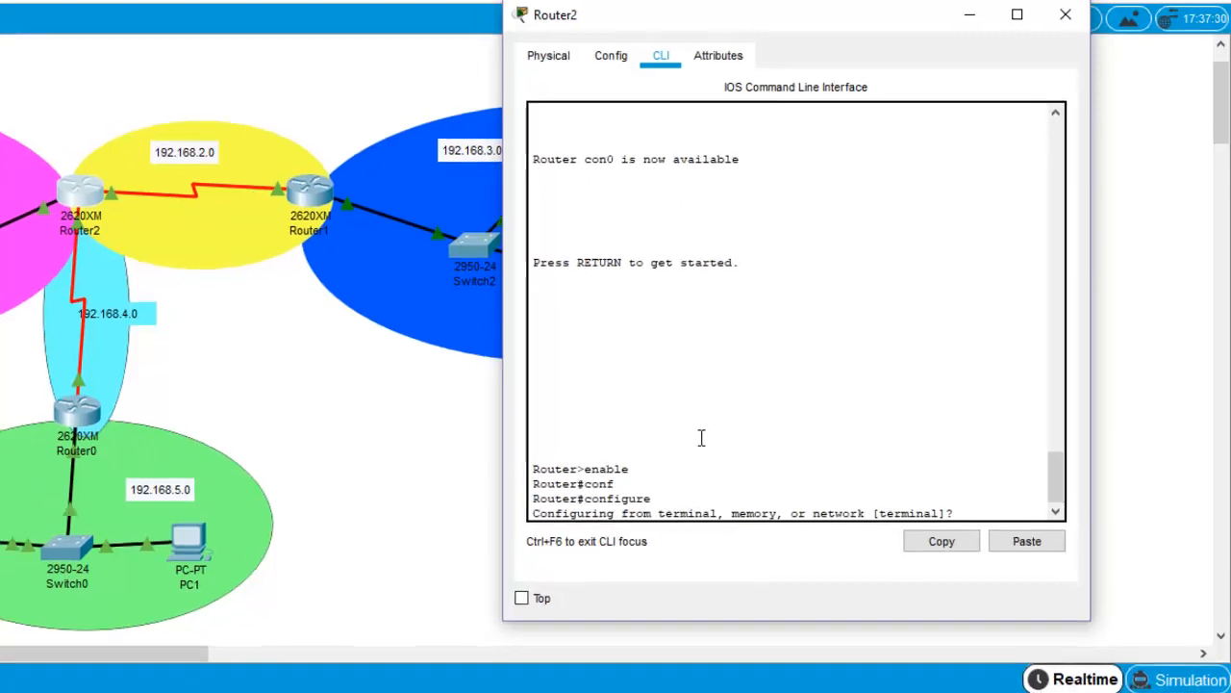
key(Return)
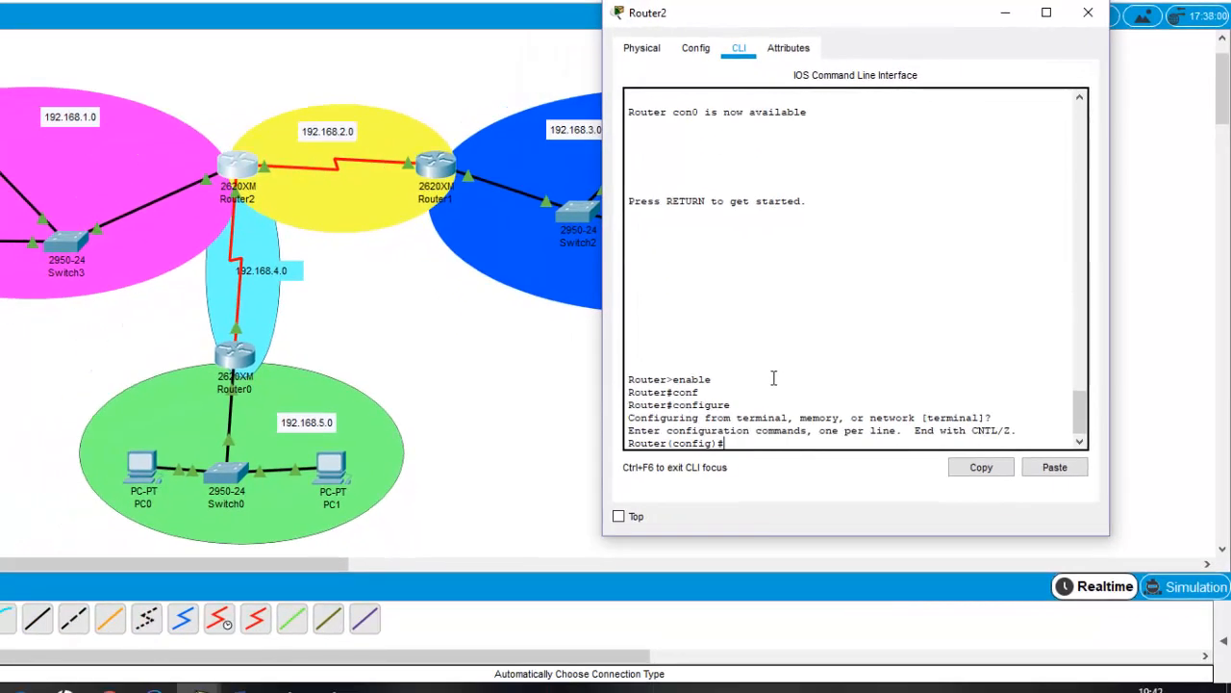
text(router)
key(Tab)
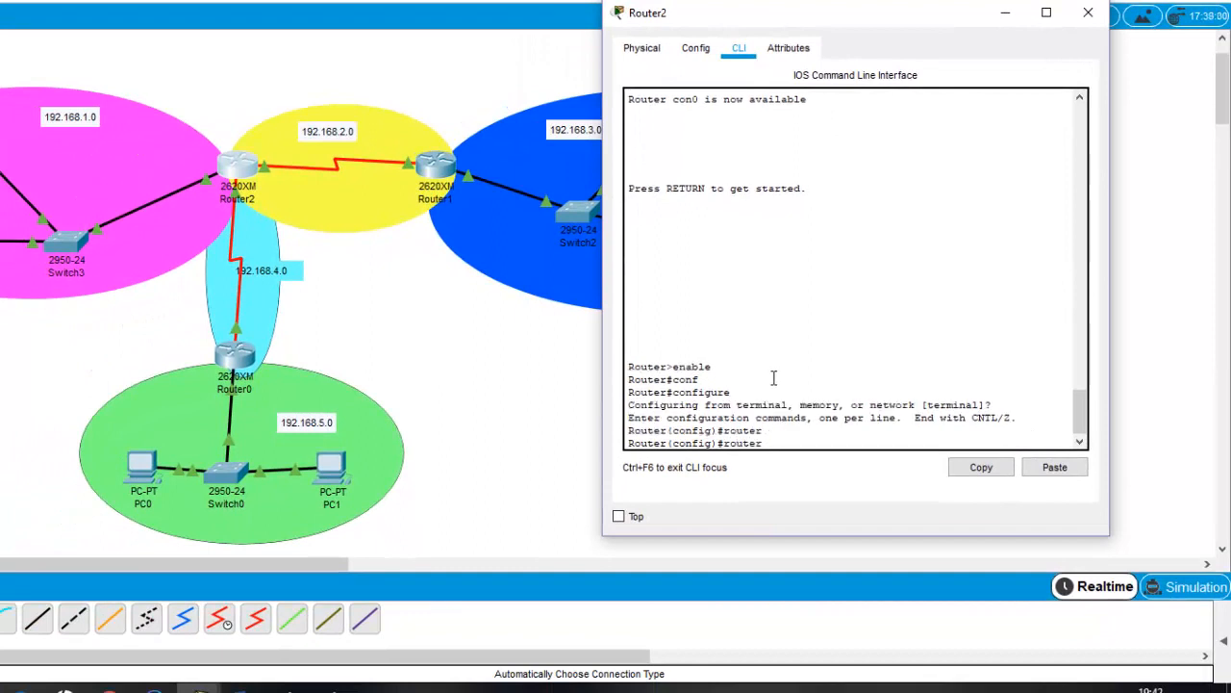
key(Return)
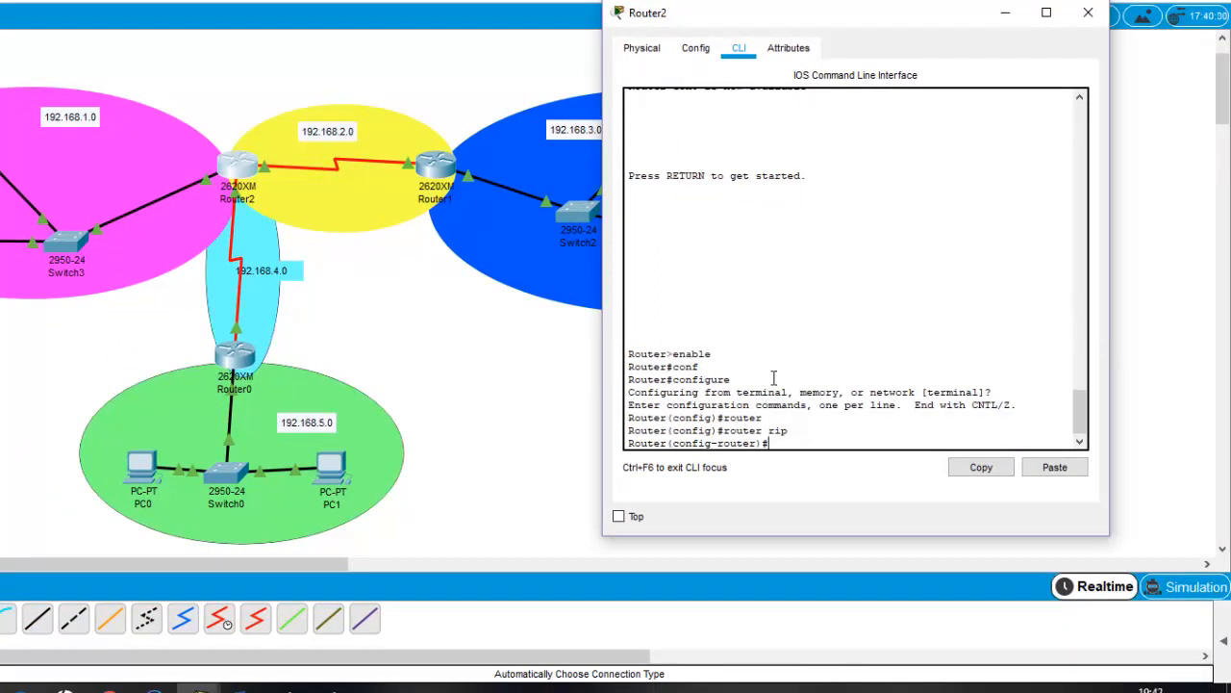
Have Router2's RIP process advertise its directly connected routes with redistribute connected.
text(redi)
key(Tab)
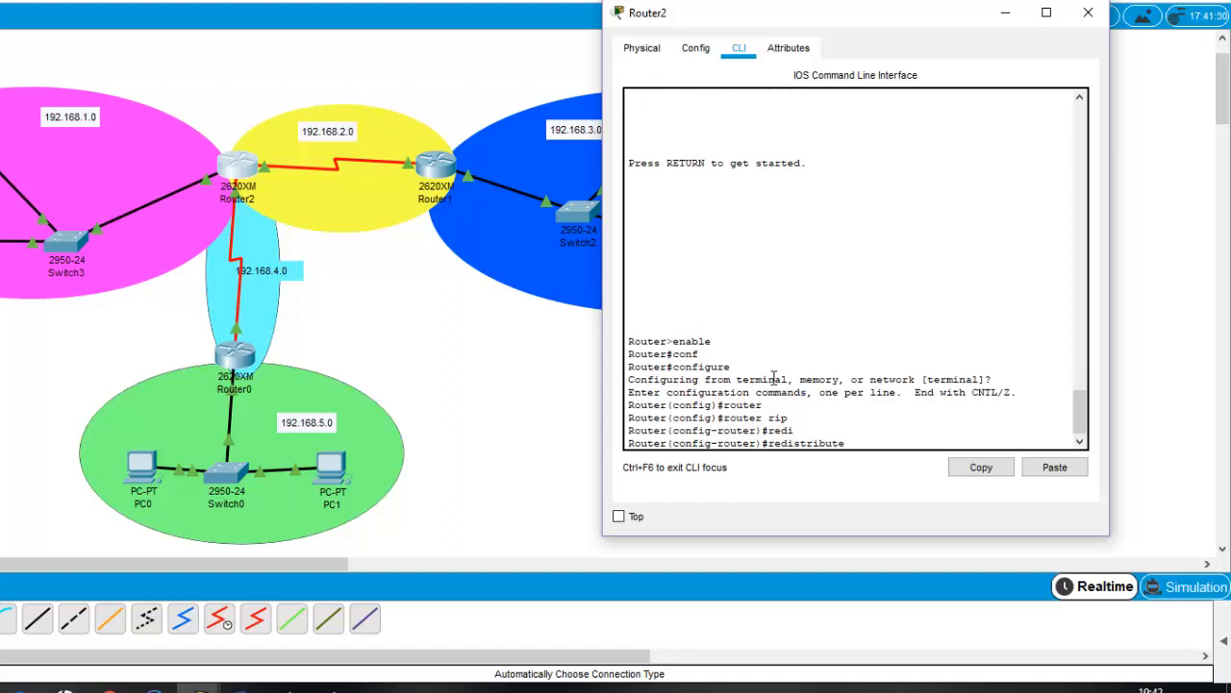
text(con)
key(Tab)
key(Return)
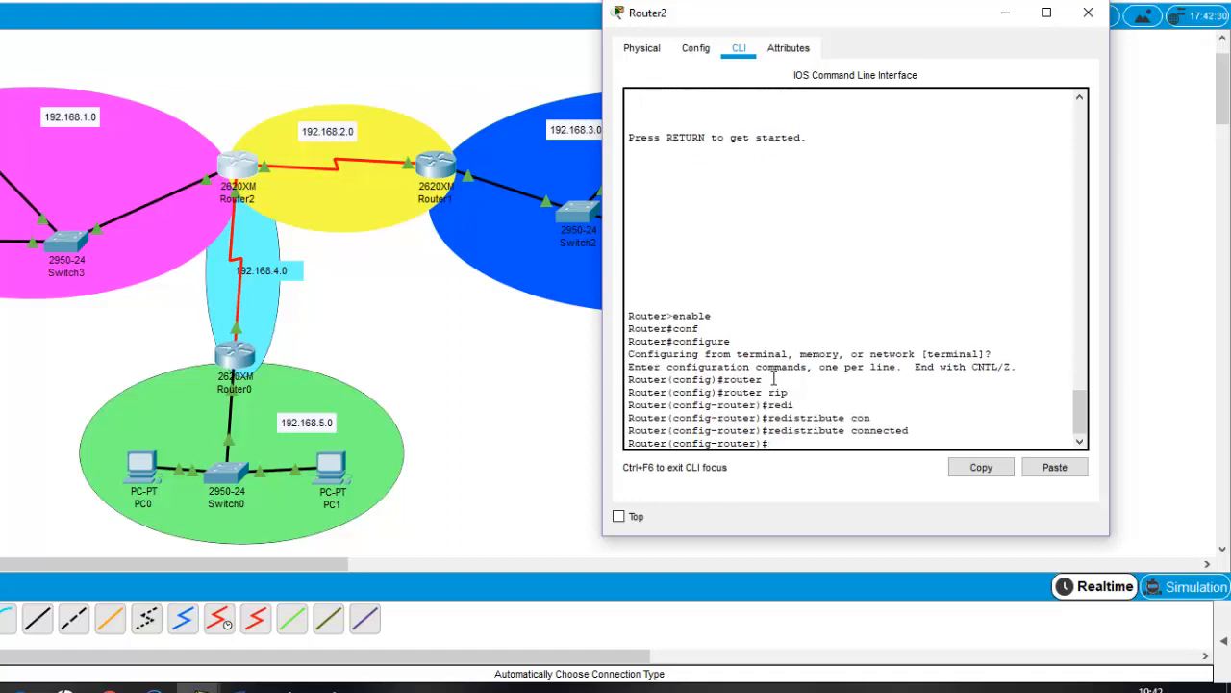
Add networks 192.168.2.0, 192.168.1.0 and 192.168.4.0 to Router2's RIP configuration.
text(netwo)
key(Tab)
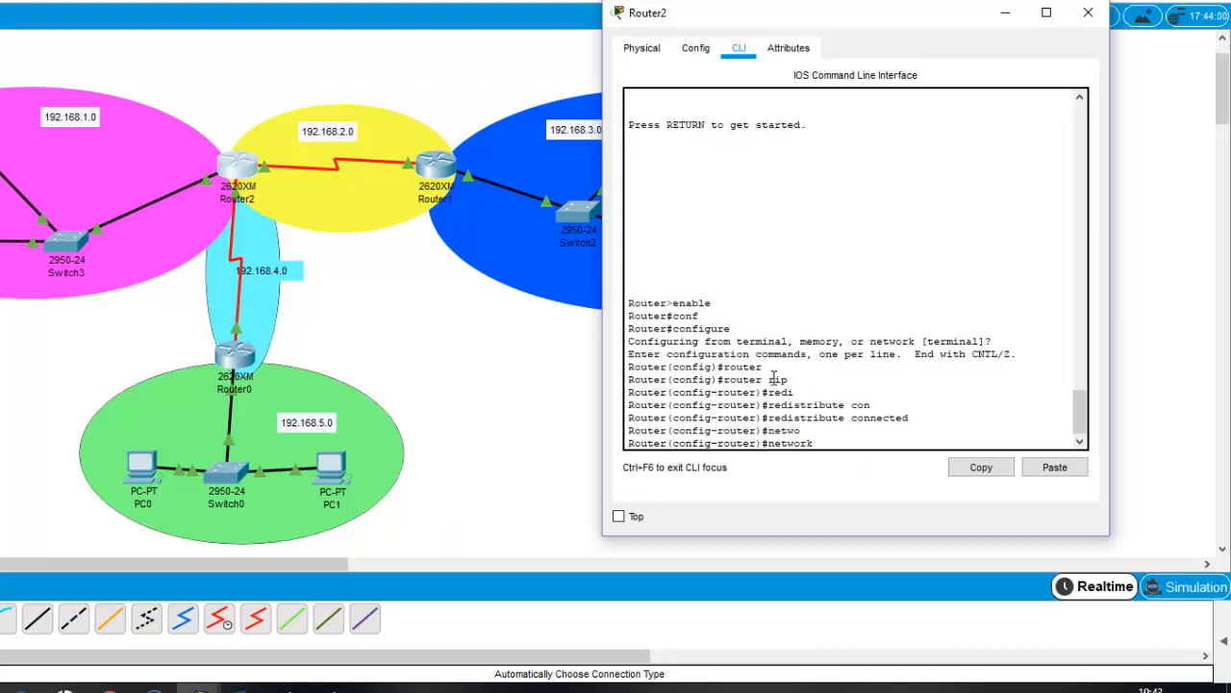
text(192.168.20)
key(BackSpace)
key(Return)
key(Up)
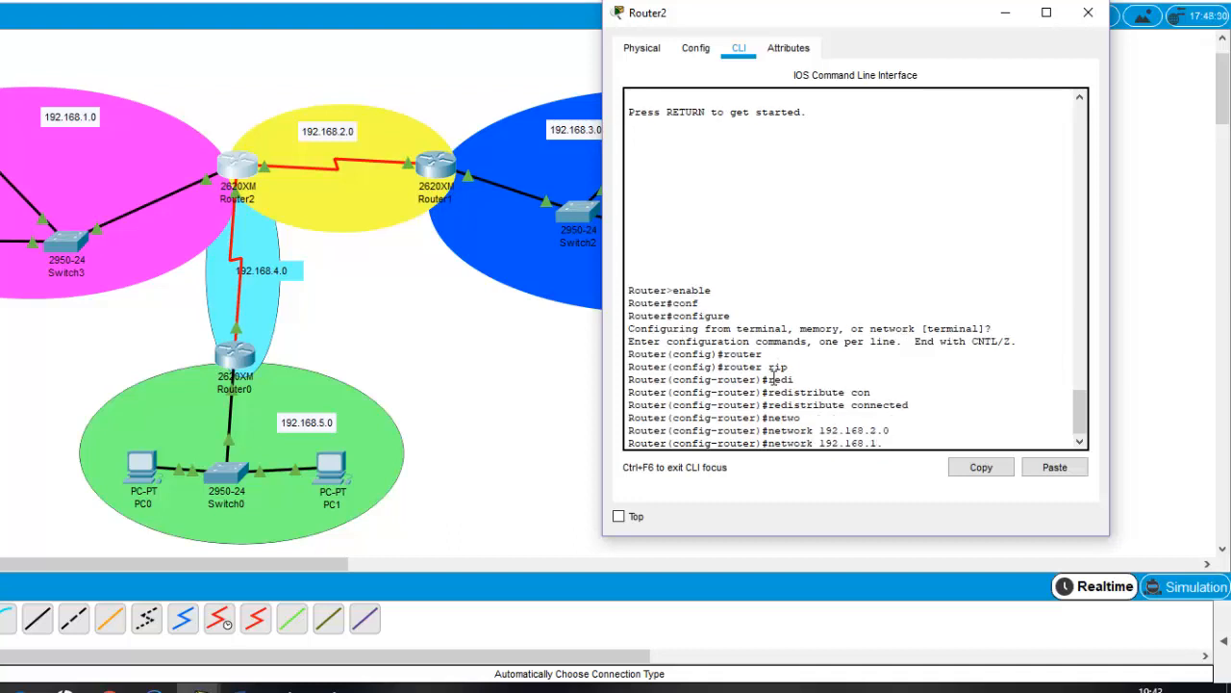
key(Return)
key(Up)
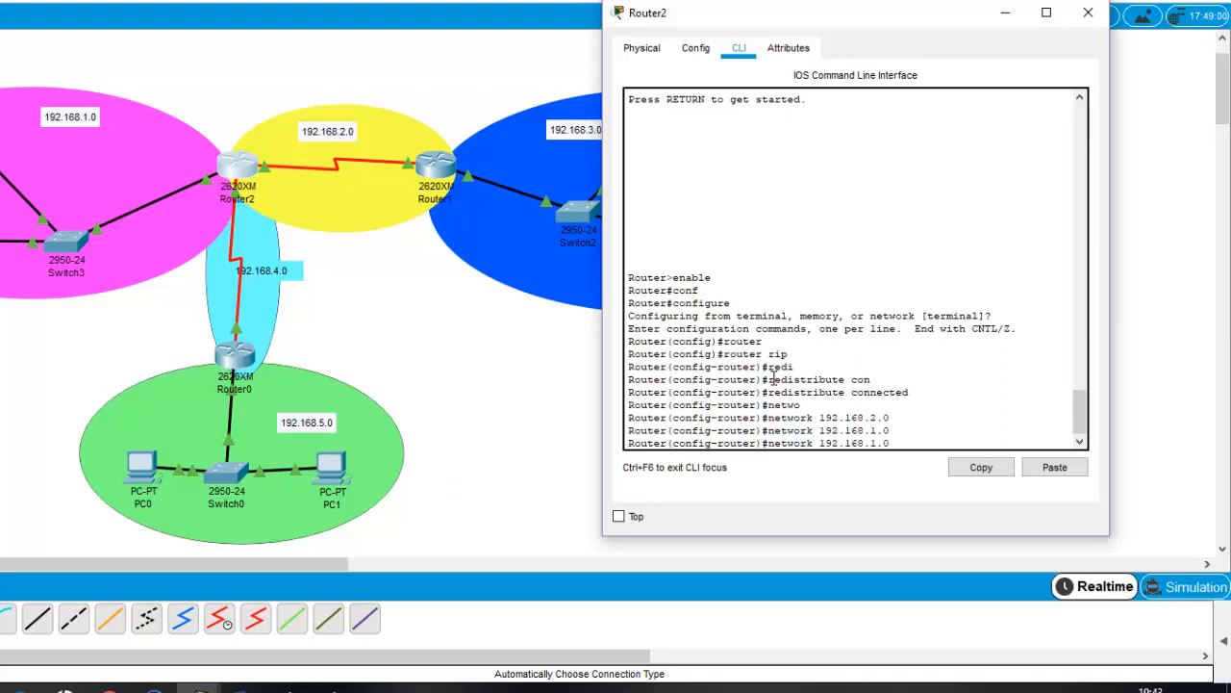
key(BackSpace)
key(Return)
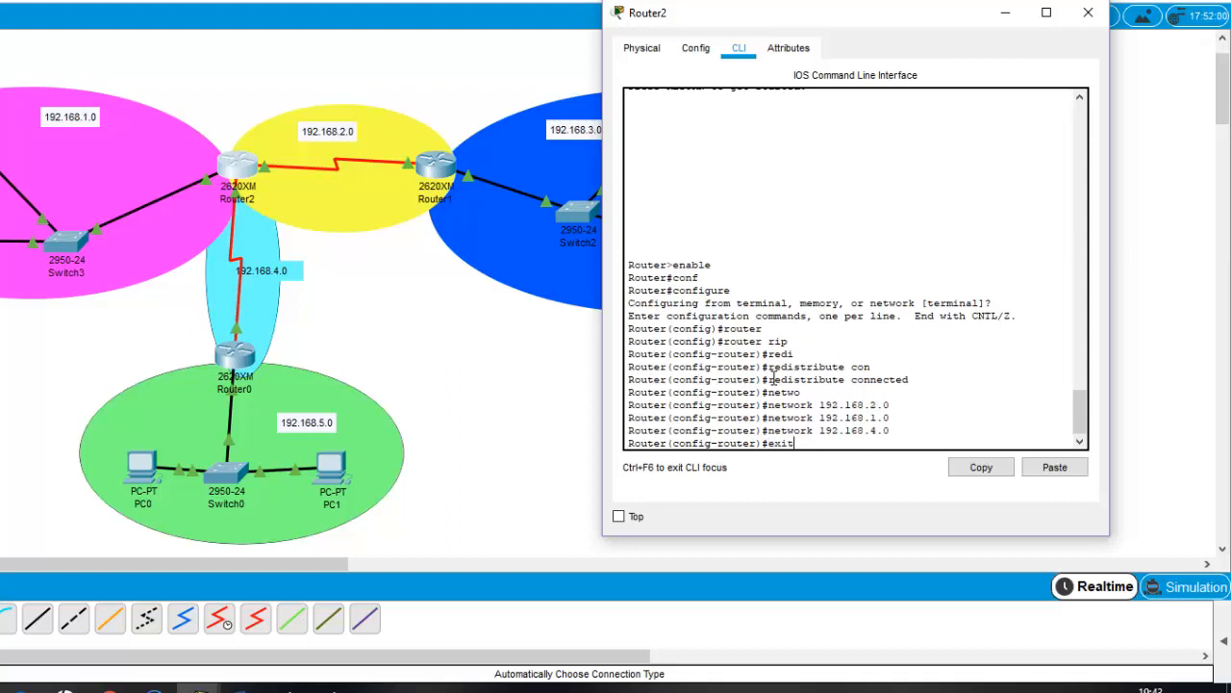
Exit RIP configuration mode on Router2 and close its window.
key(BackSpace)
key(BackSpace)
key(BackSpace)
key(BackSpace)
key(Return)
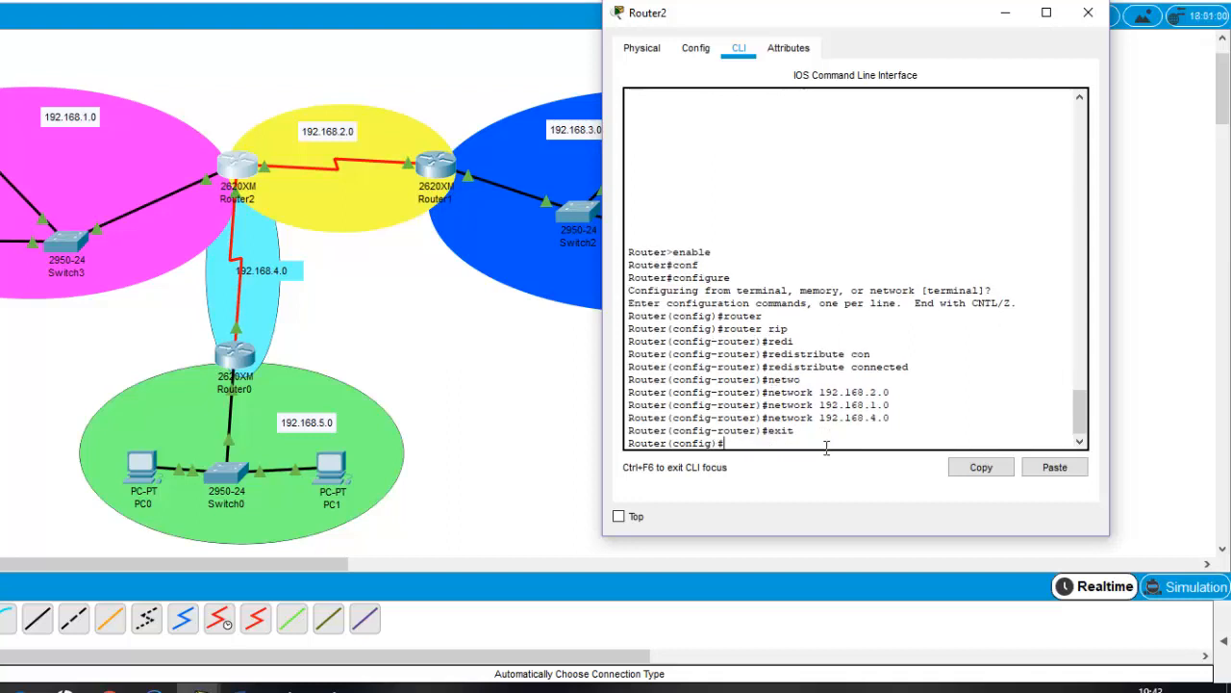
click(1088, 13)
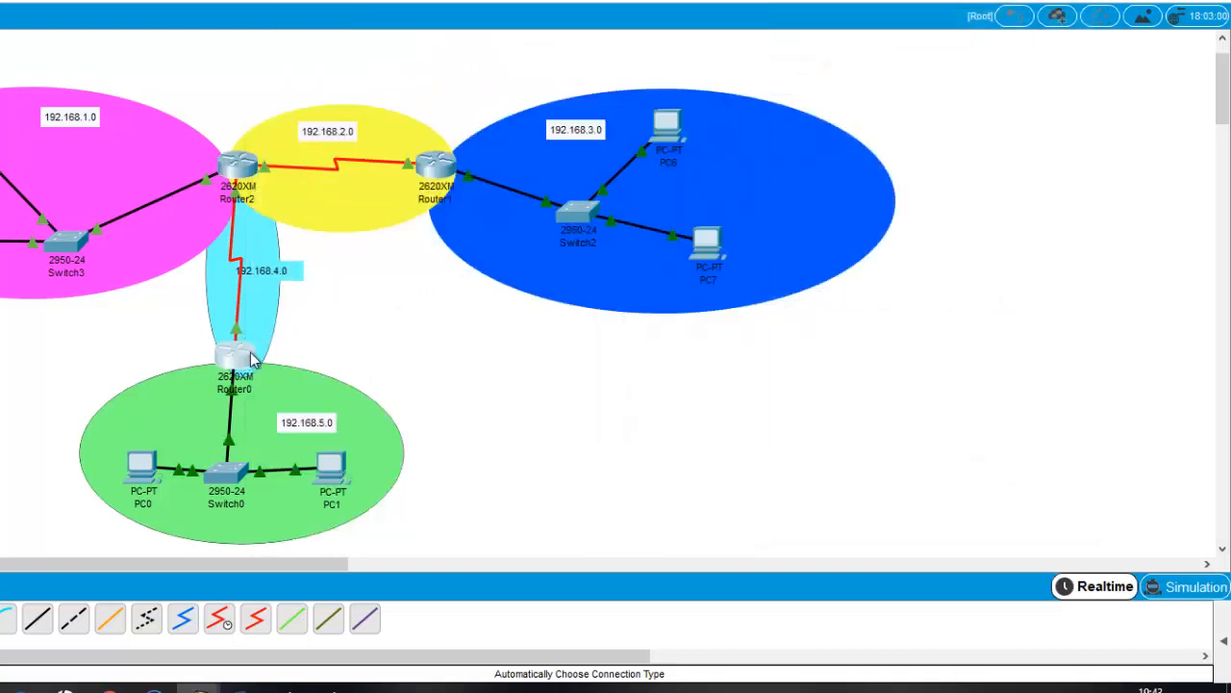
Open Router0's command line and enter privileged EXEC mode with enable.
click(241, 358)
drag(573, 20, 685, 19)
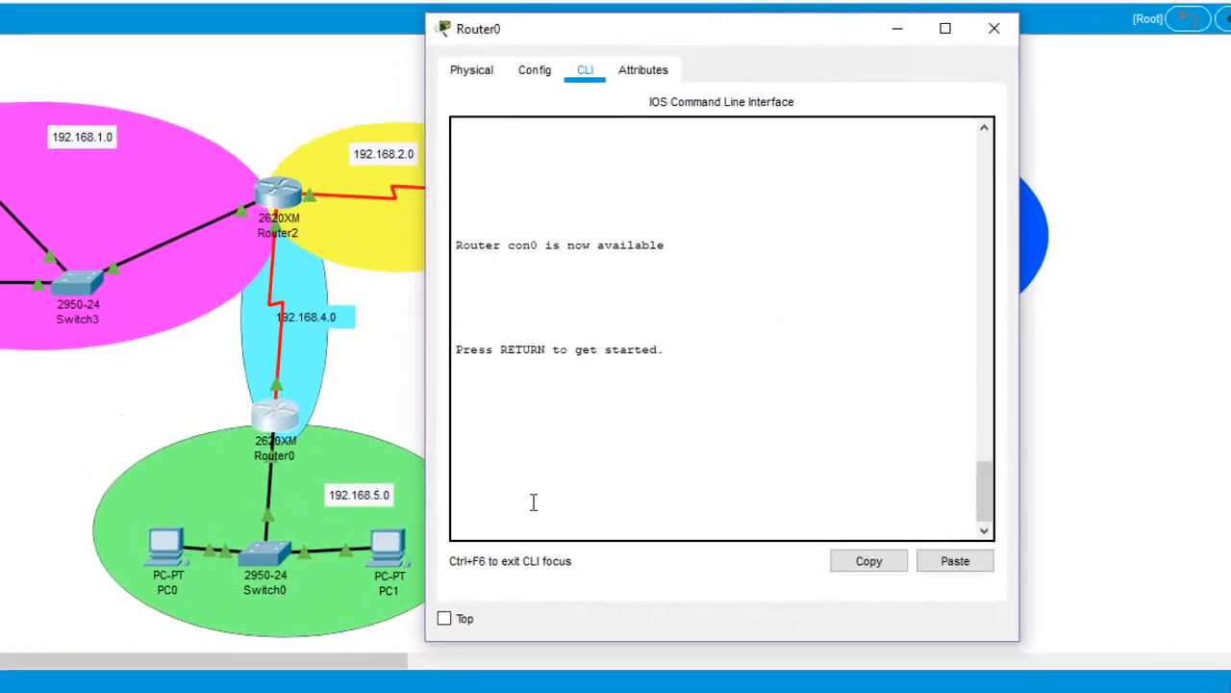
key(Return)
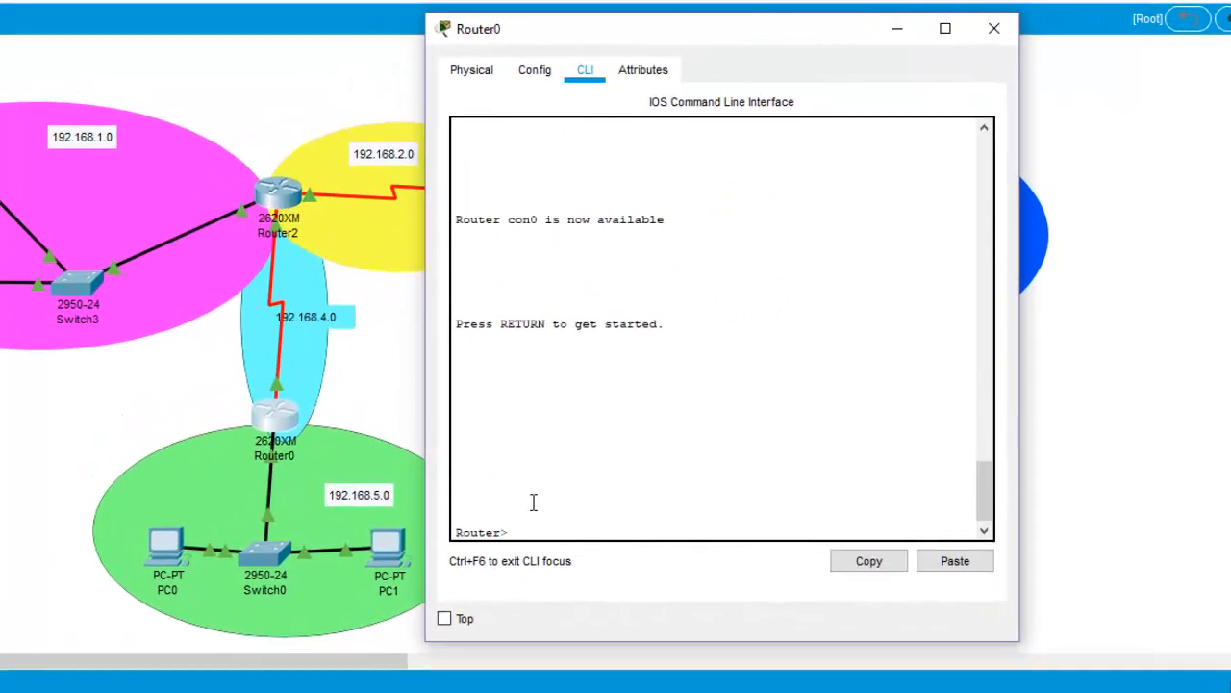
key(Return)
text(enabe)
key(BackSpace)
text(l)
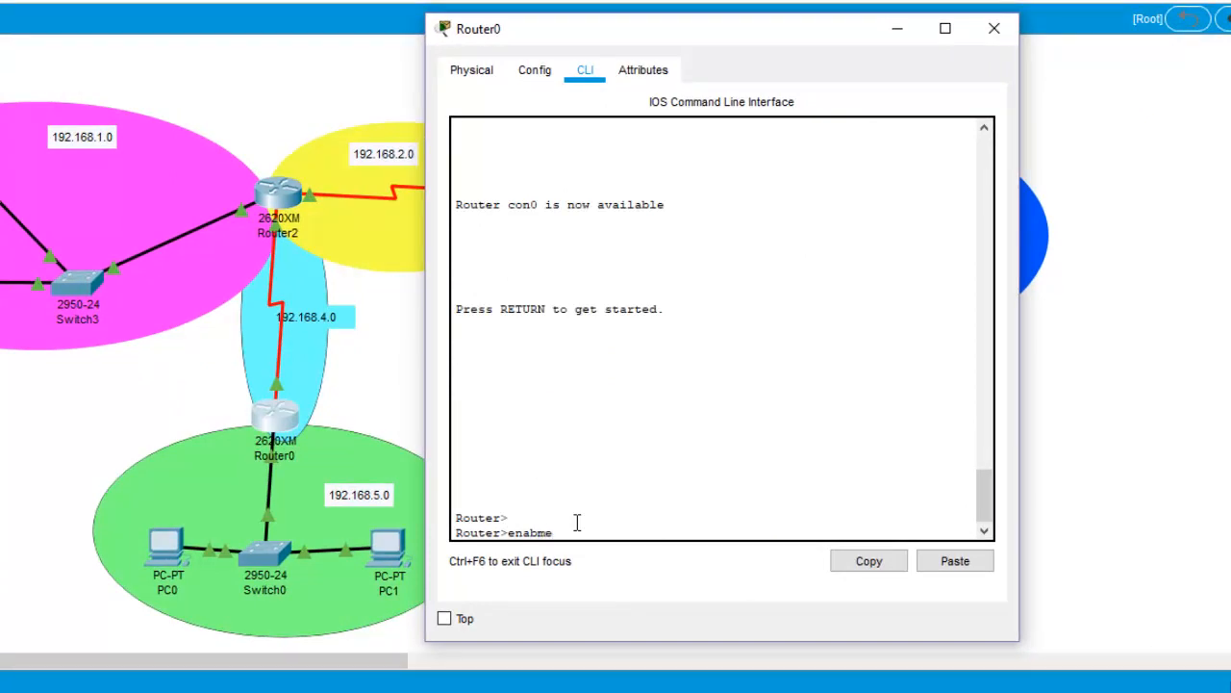
key(Tab)
key(Return)
Enter global configuration mode on Router0 and start RIP configuration with router rip.
text(conf)
key(Tab)
key(Return)
key(Return)
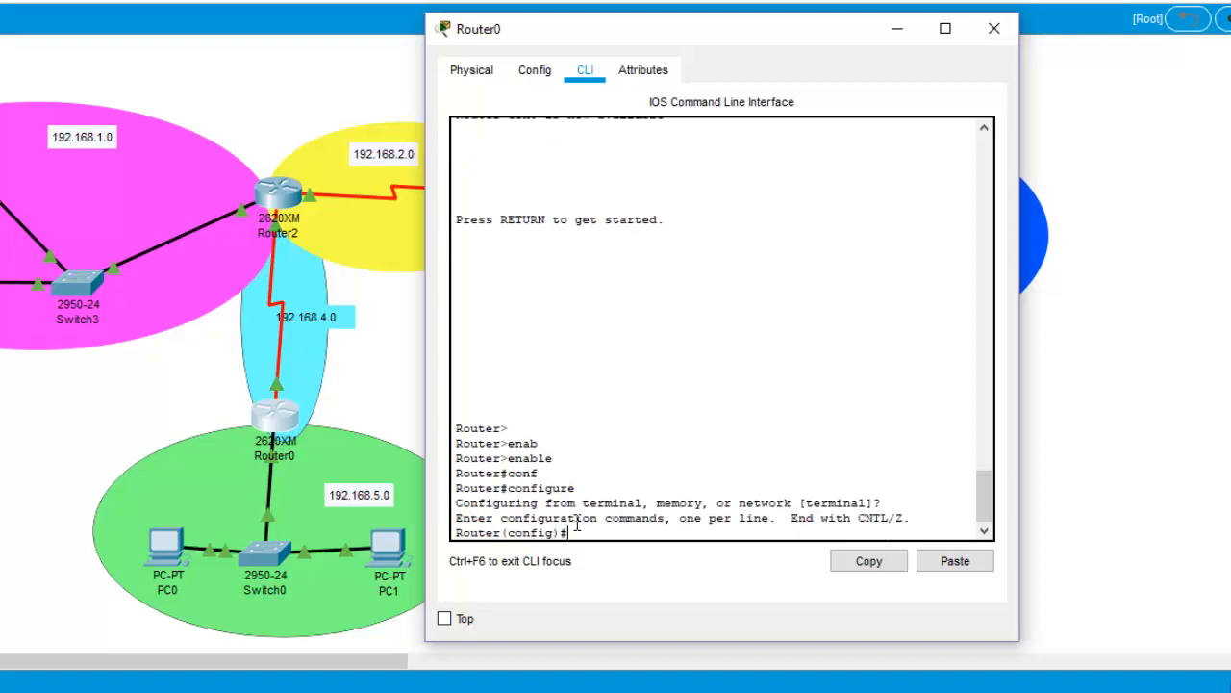
text(router rip)
key(Return)
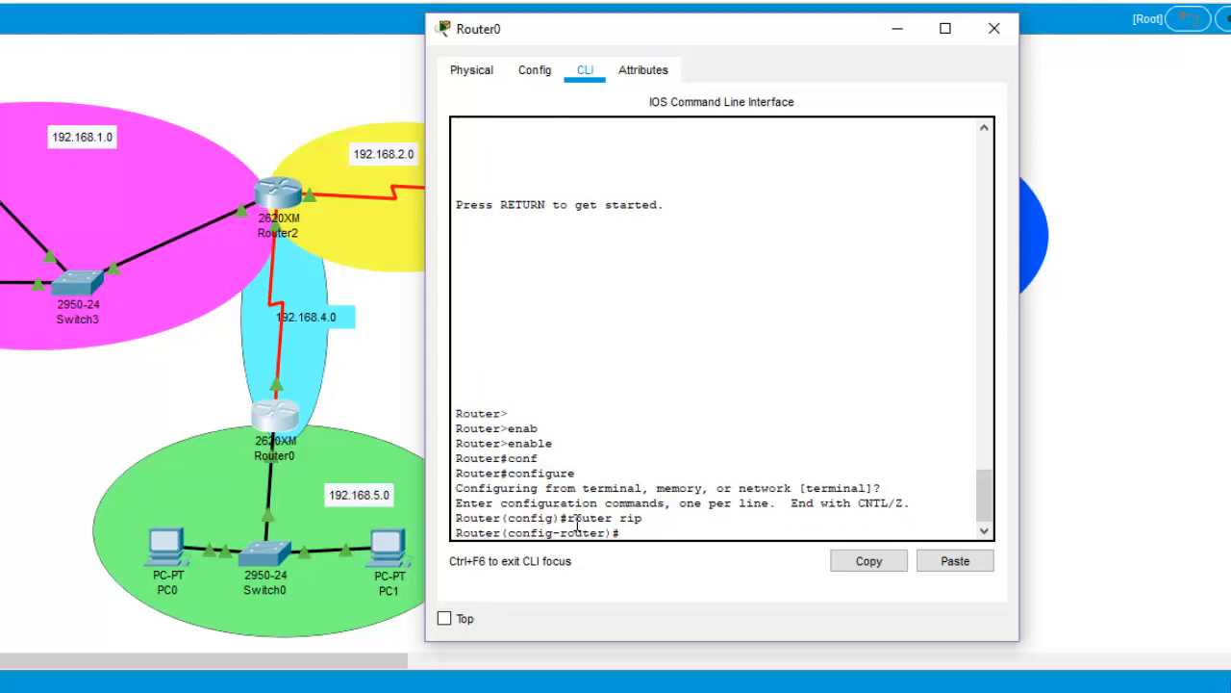
Have Router0's RIP process advertise its directly connected routes with redistribute connected.
text(red)
key(Tab)
text(conne)
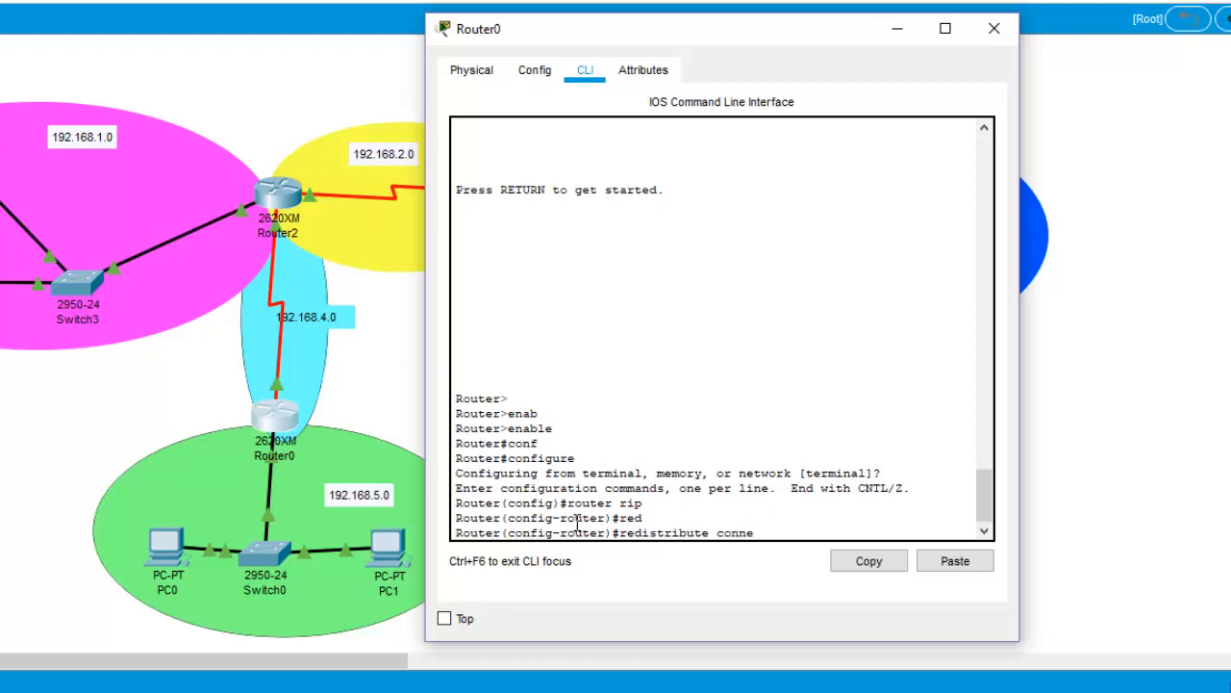
text(c)
key(Tab)
key(Return)
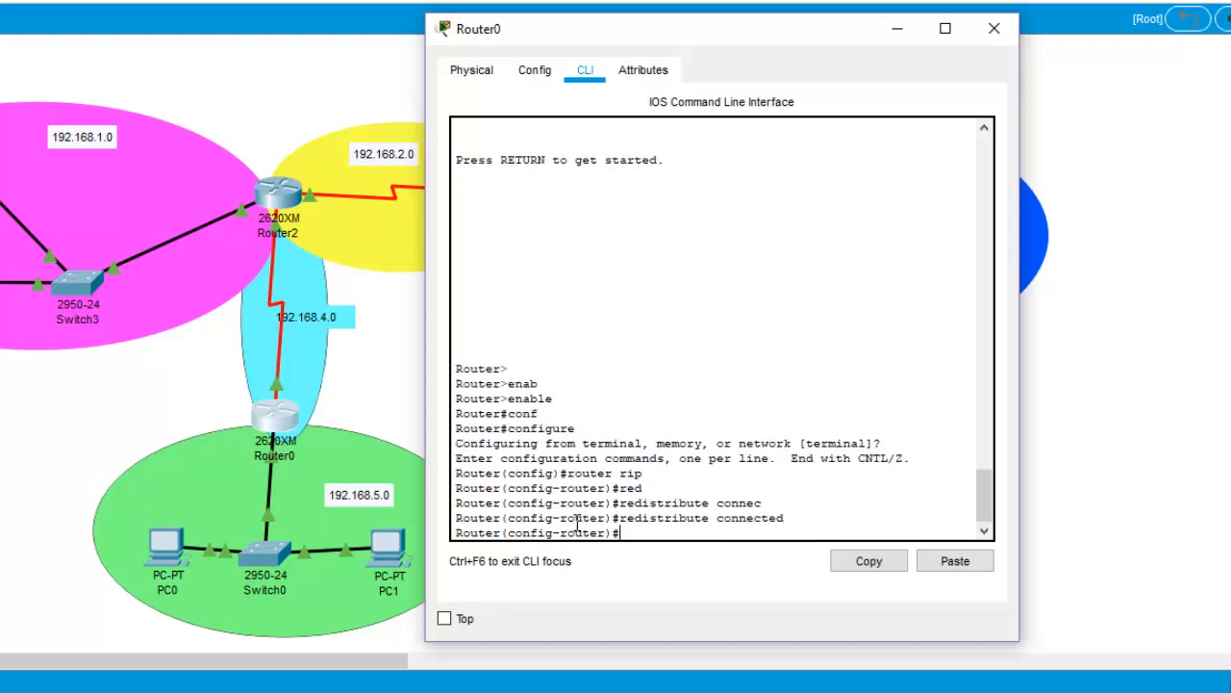
Add networks 192.168.4.0 and 192.168.5.0 to Router0's RIP configuration.
text(netwi)
key(Tab)
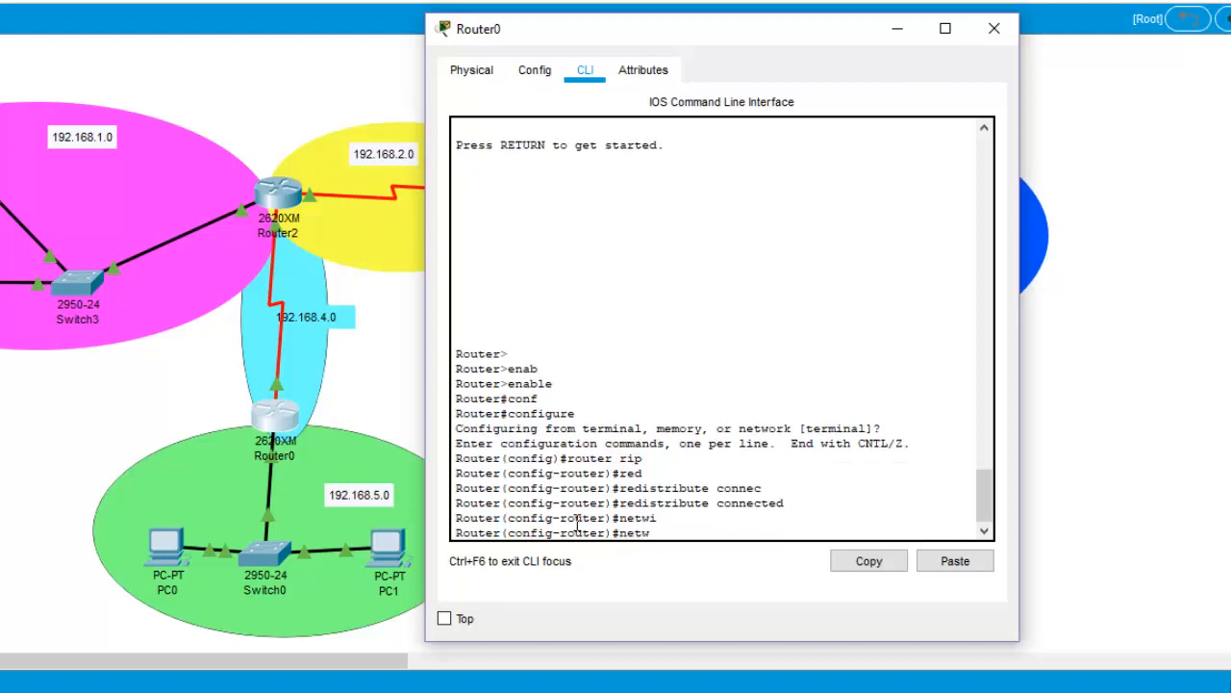
text(o)
key(Tab)
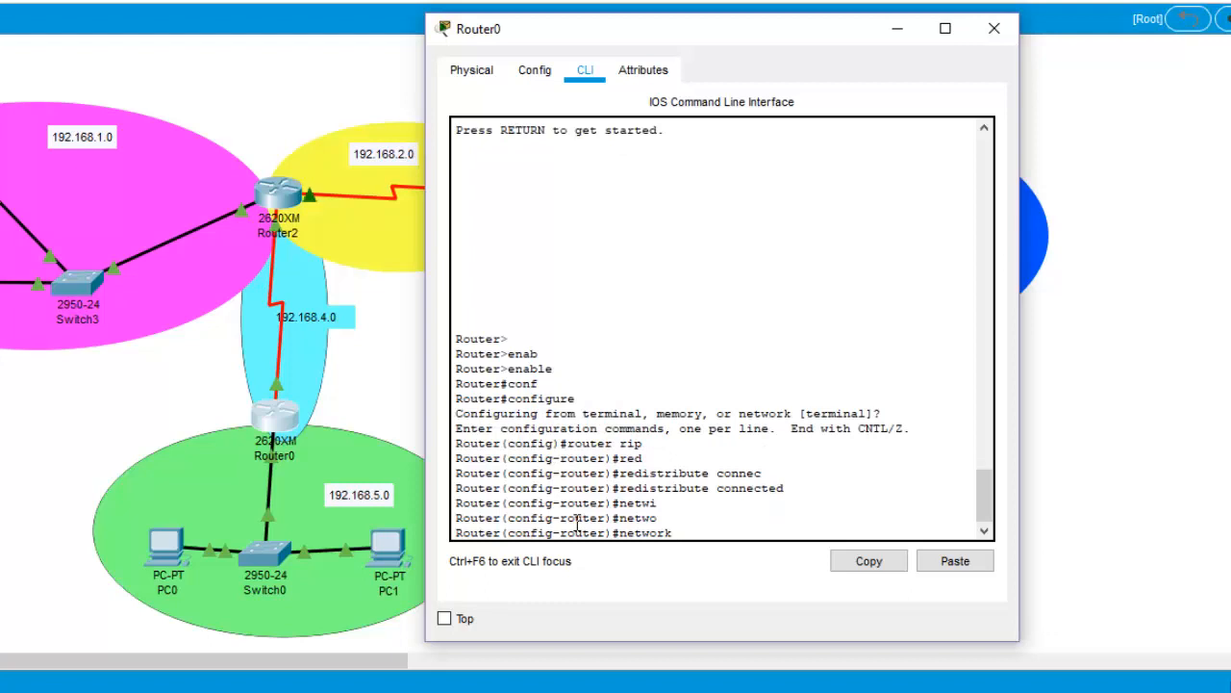
text(192.168.4.0)
key(Return)
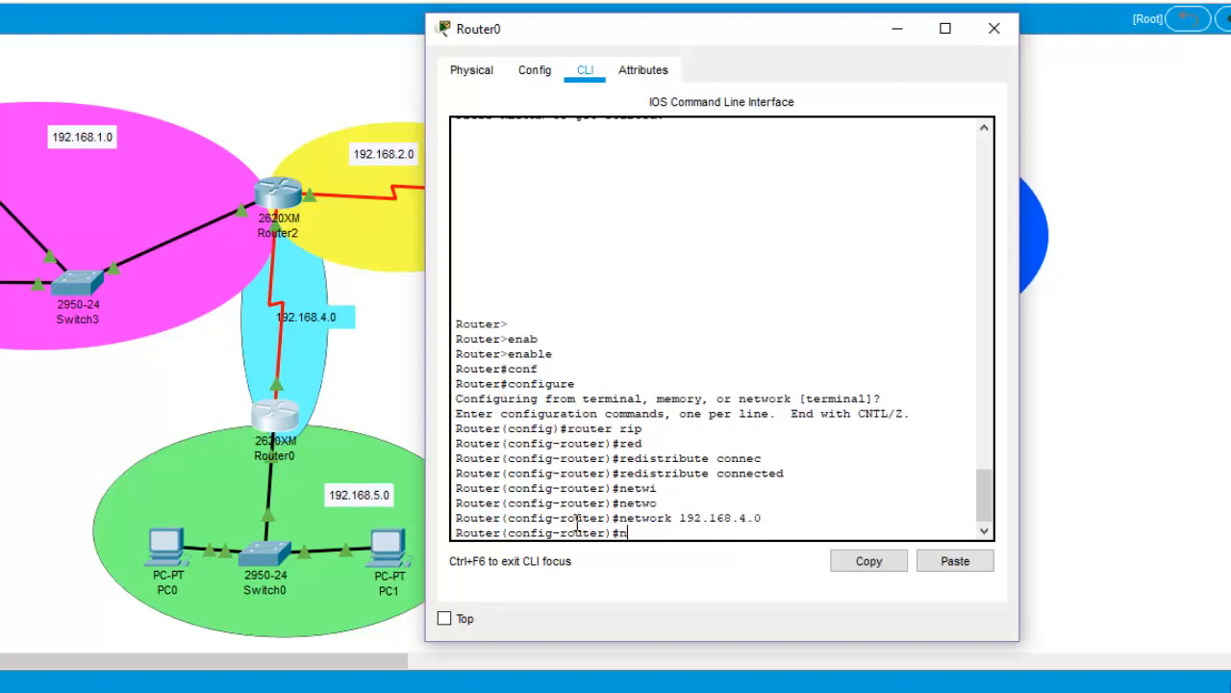
text(network 192.168.5.0)
key(Return)
Exit RIP configuration mode on Router0 and close its window.
text(exit)
key(Return)
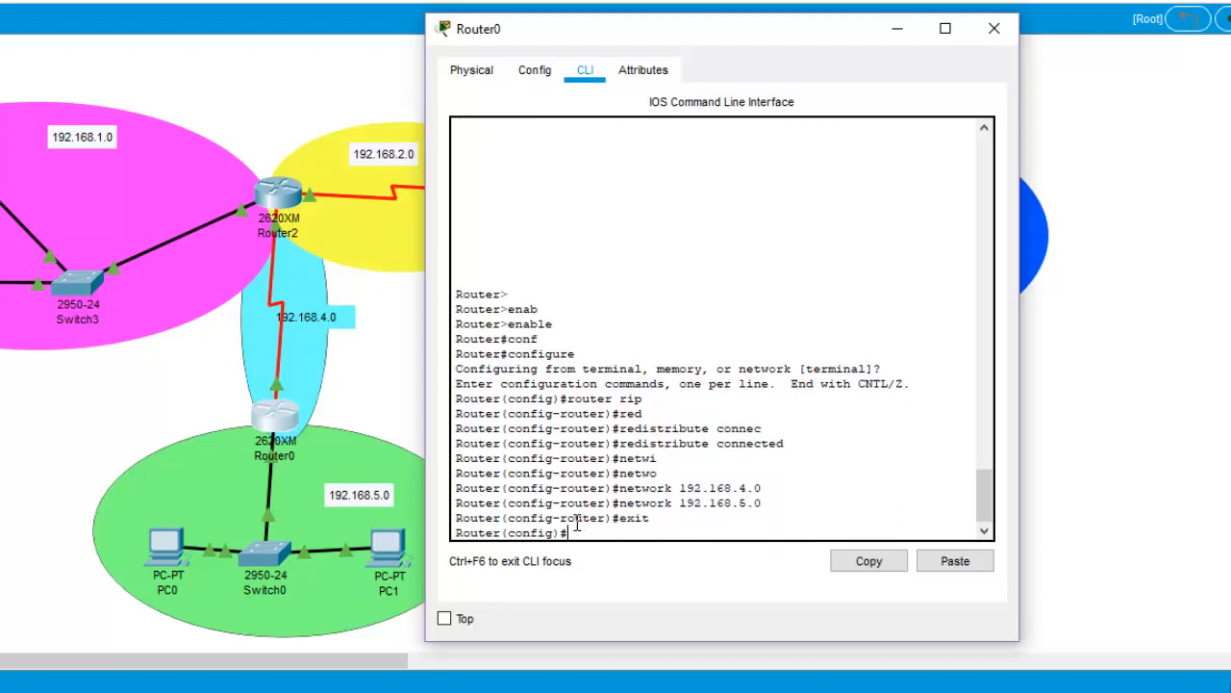
click(993, 29)
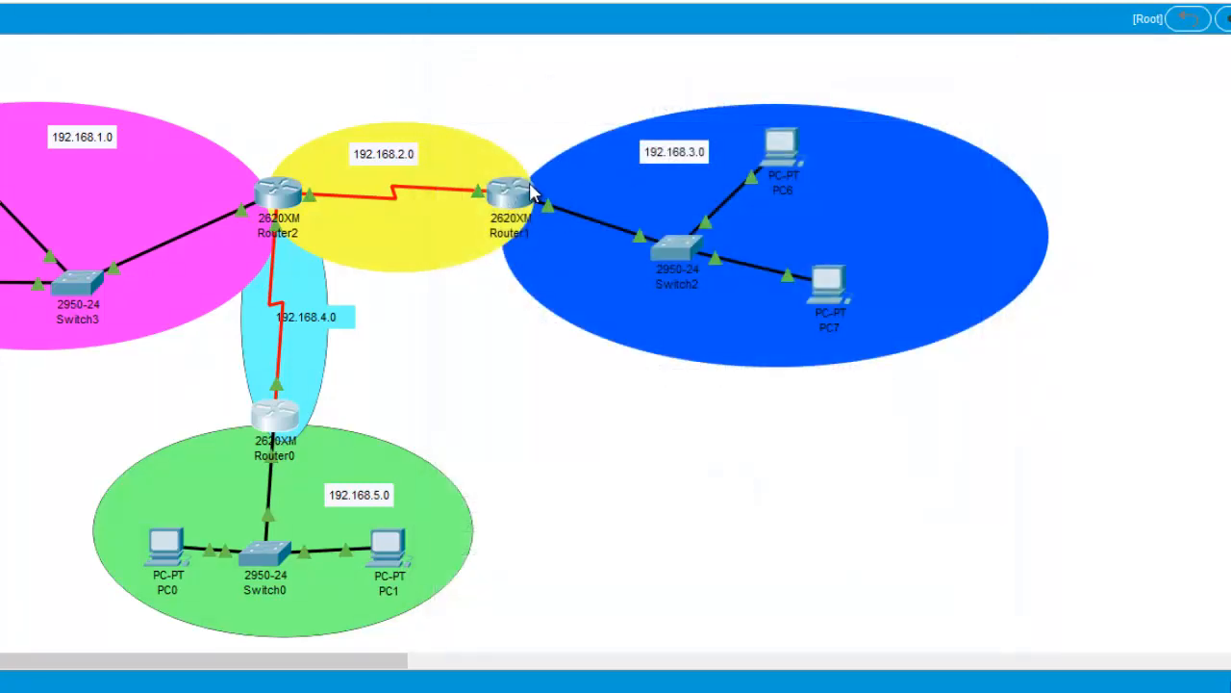
Open Router1's command line and display its routing table with show ip route.
mouse_move(530, 190)
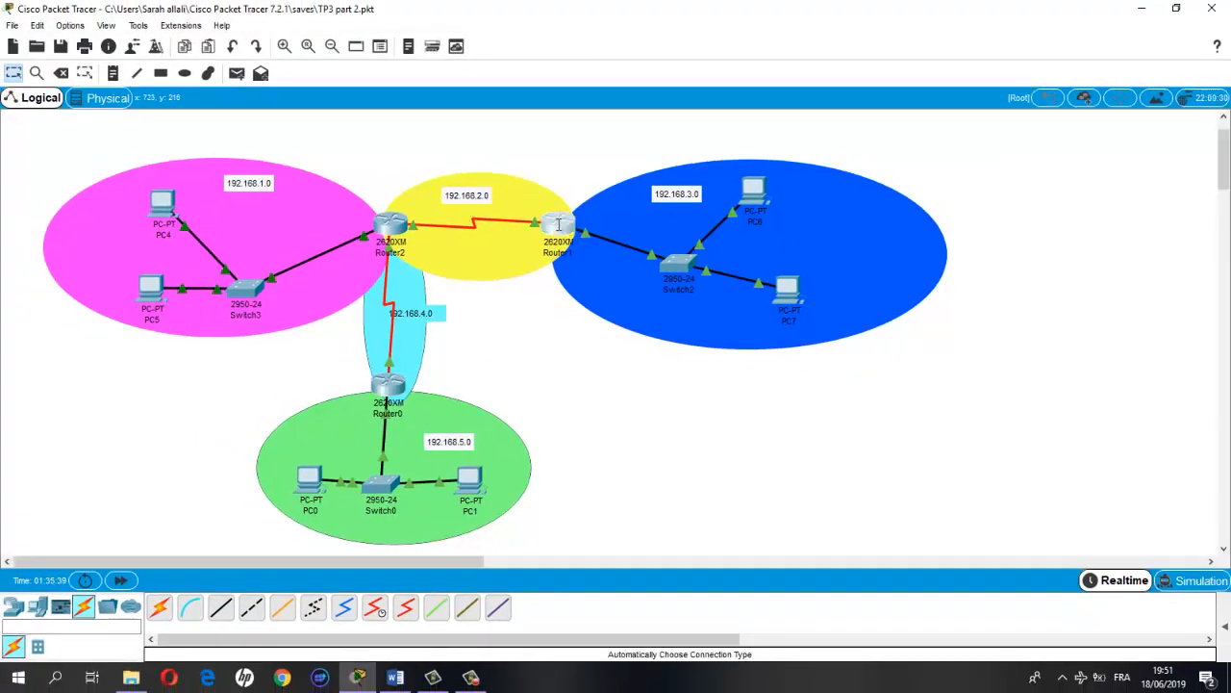
click(559, 229)
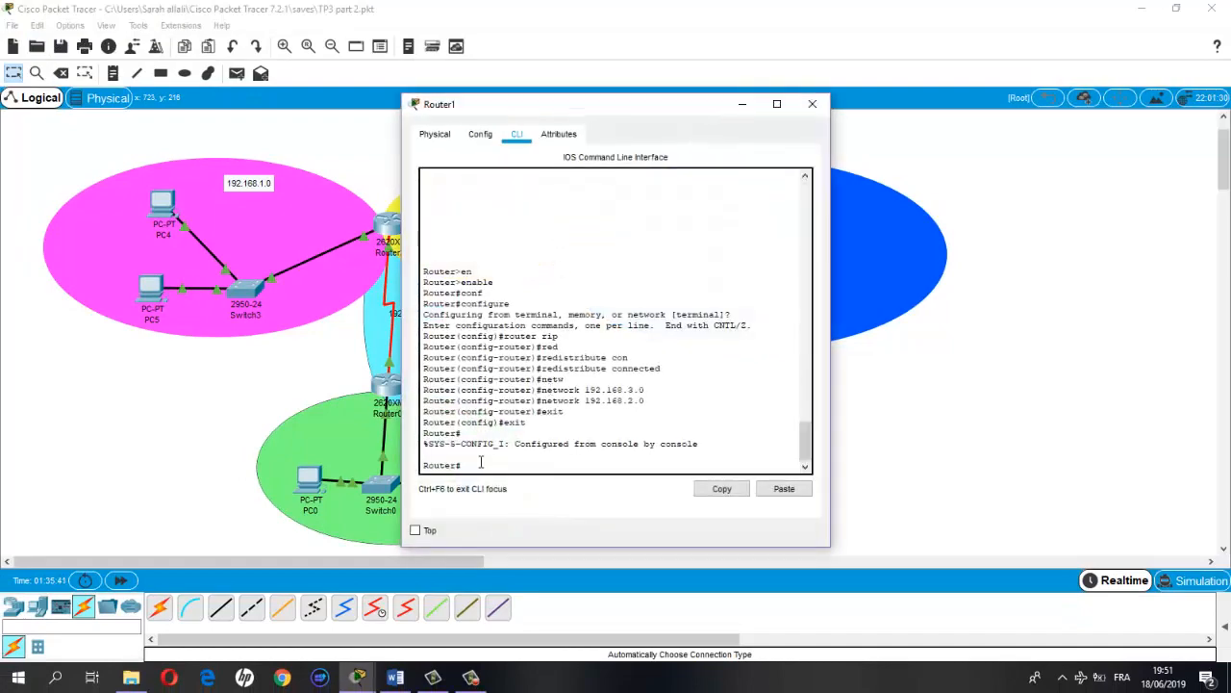
text(show ip route)
key(Return)
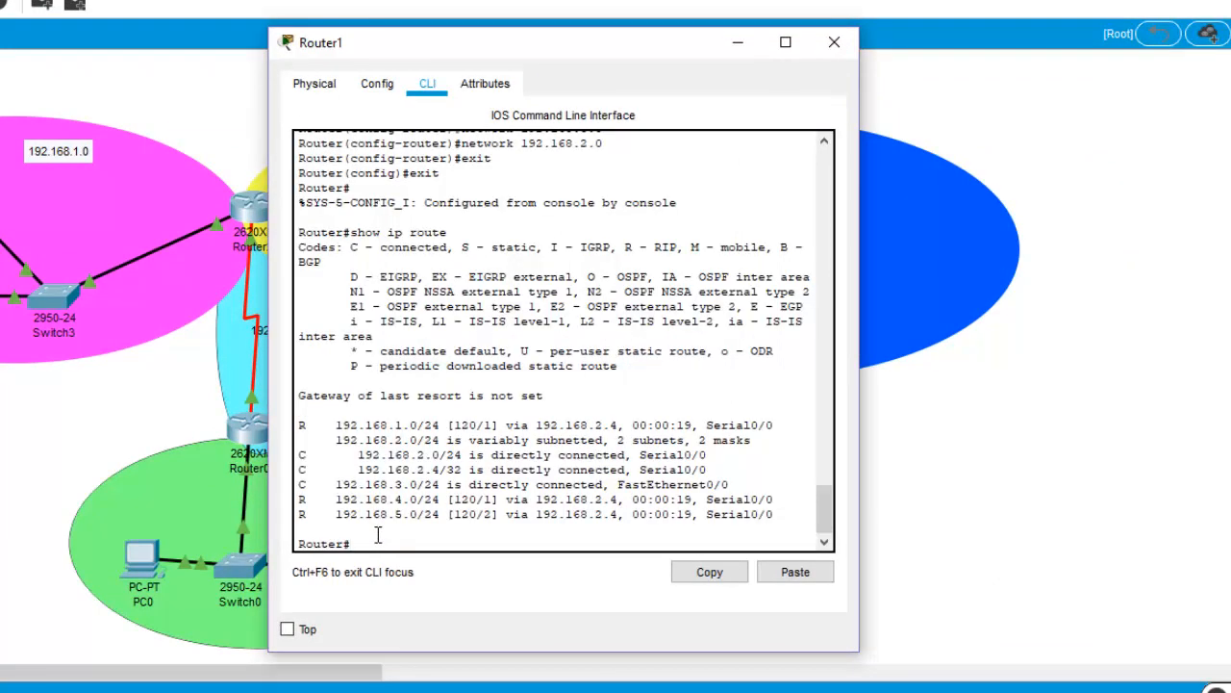
Examine the RIP entries for 192.168.5.0, 192.168.4.0 and 192.168.1.0 in Router1's routing table by highlighting them.
drag(632, 53, 995, 56)
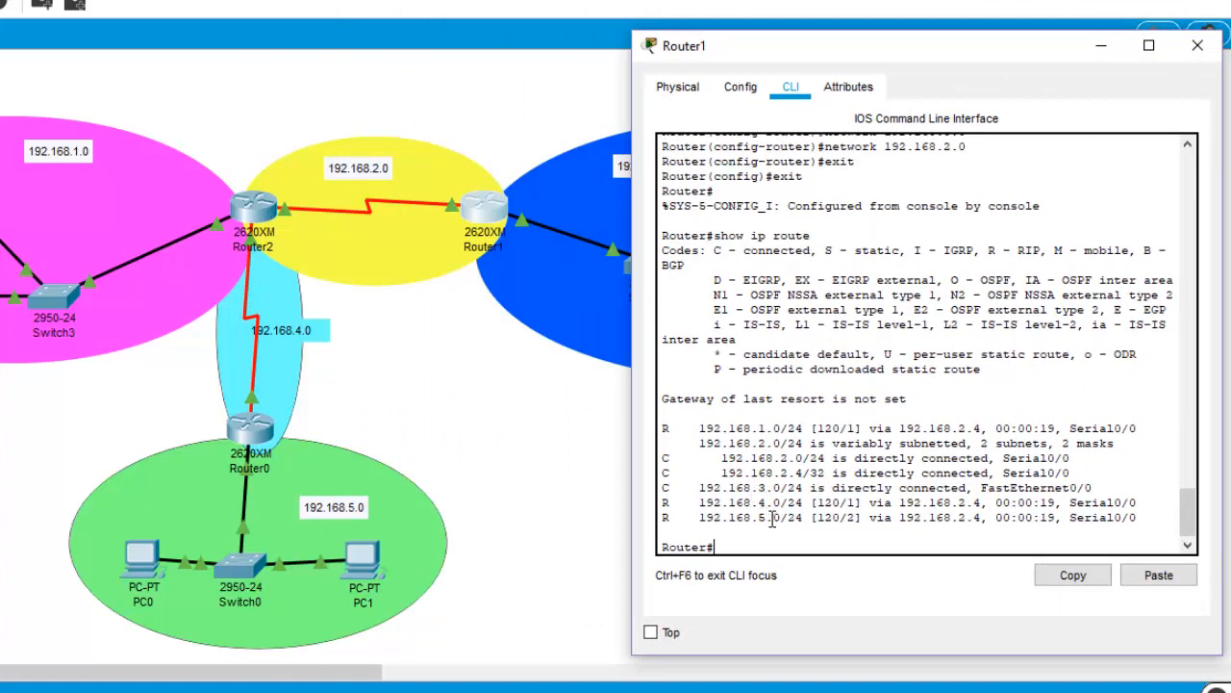
drag(665, 521, 803, 515)
click(712, 500)
drag(665, 502, 819, 518)
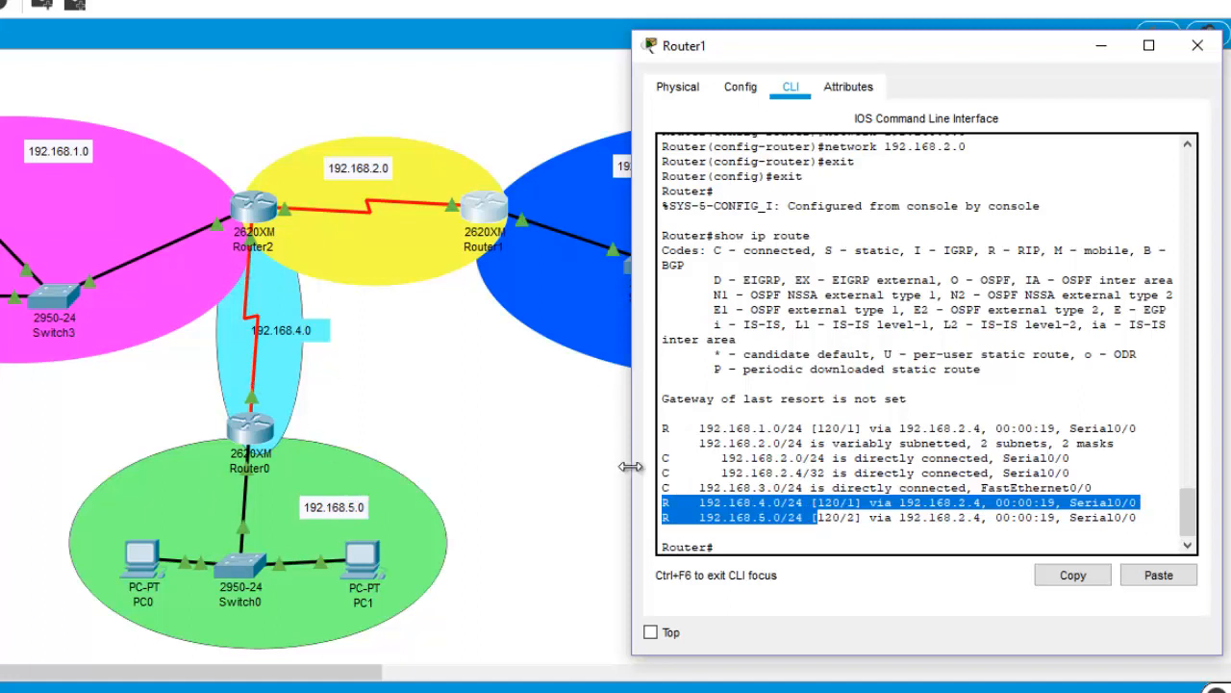
drag(663, 426, 818, 428)
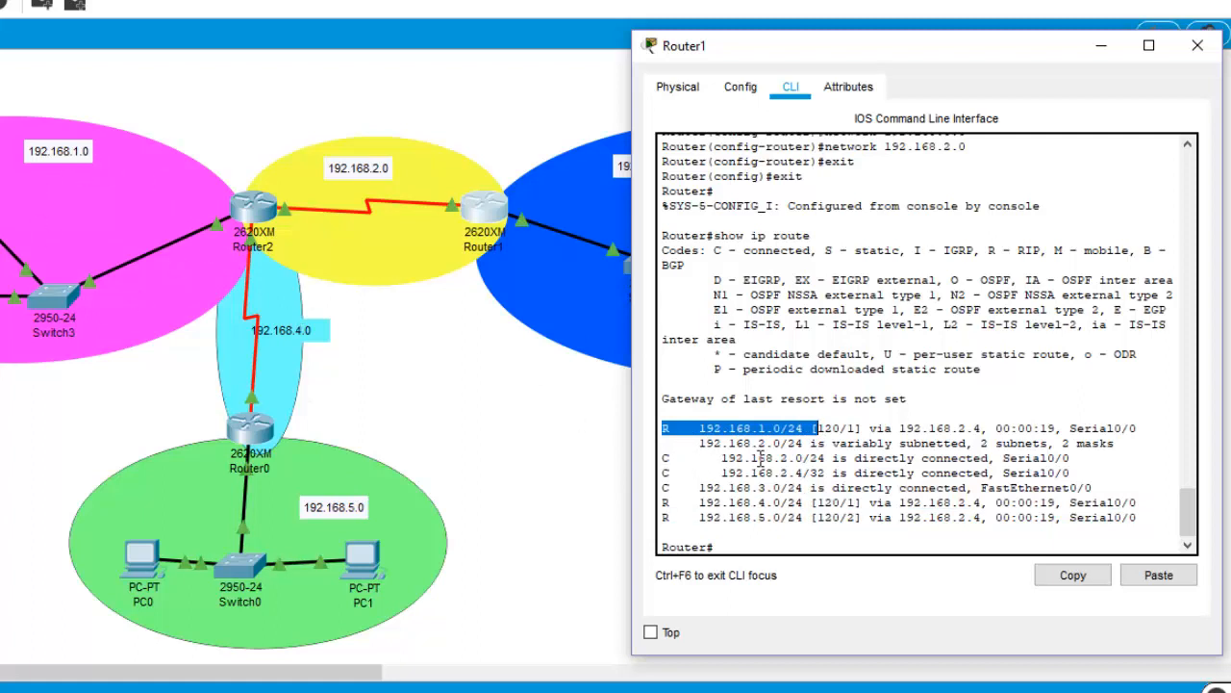
Examine the directly connected entries for 192.168.3.0 and 192.168.2.0 in Router1's routing table and close its window.
drag(699, 487, 789, 489)
drag(722, 458, 810, 458)
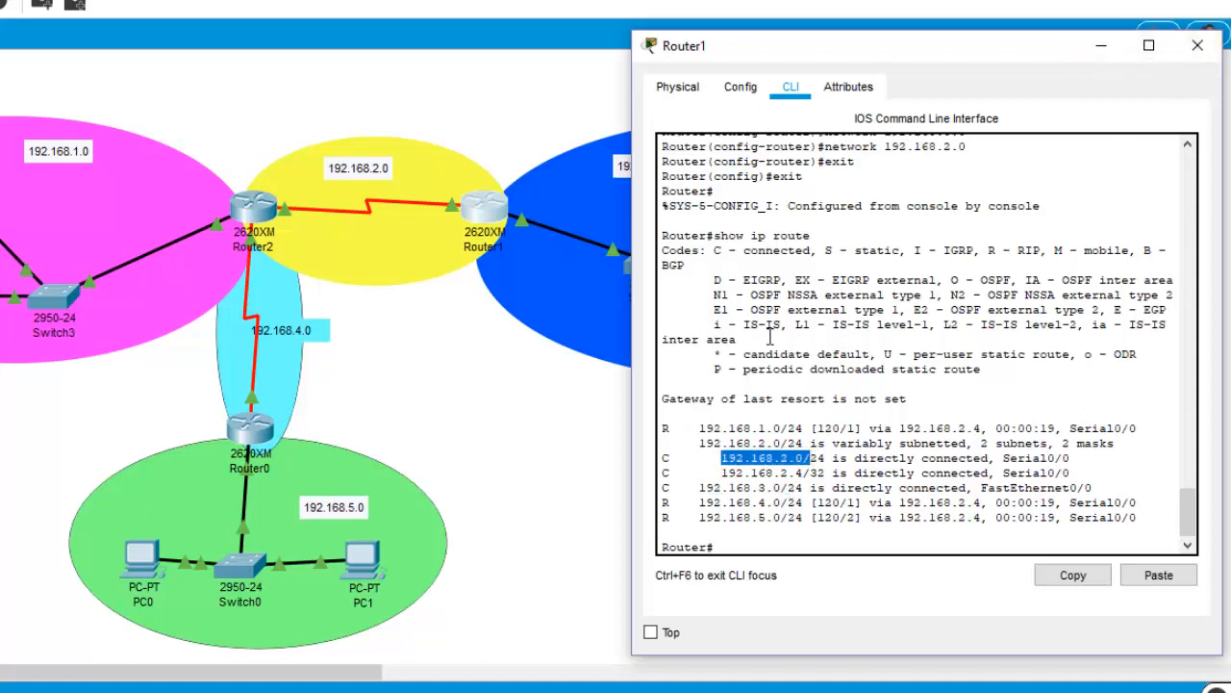
drag(680, 458, 662, 458)
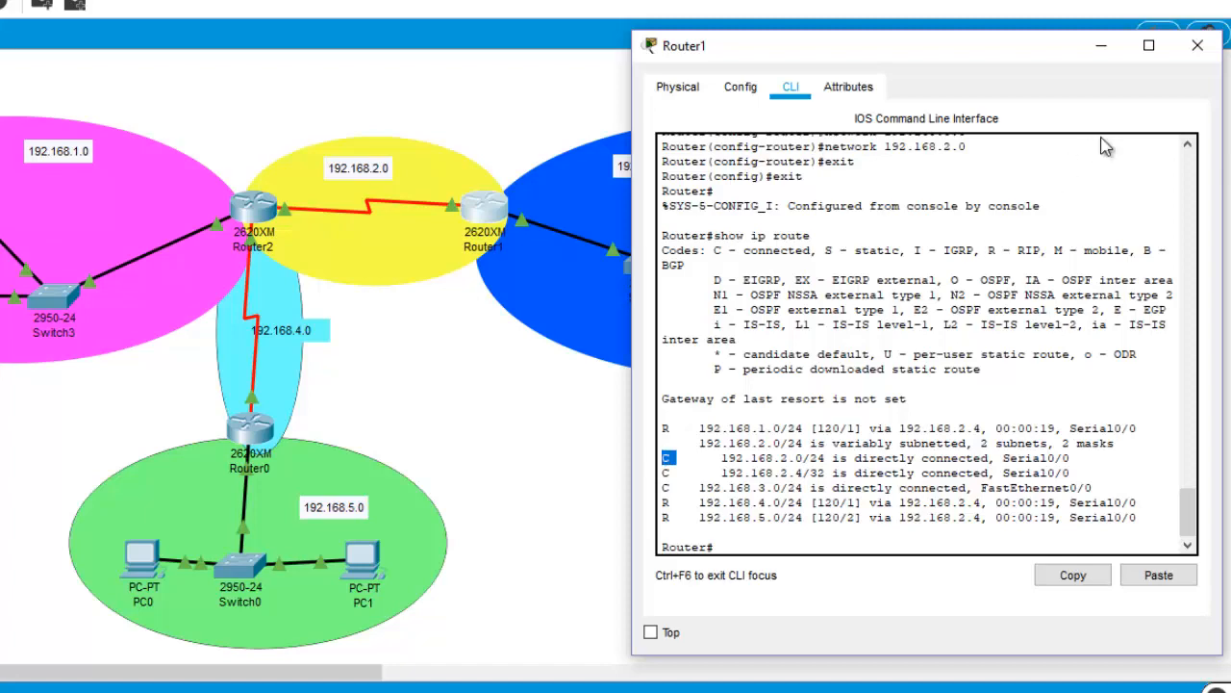
click(1200, 49)
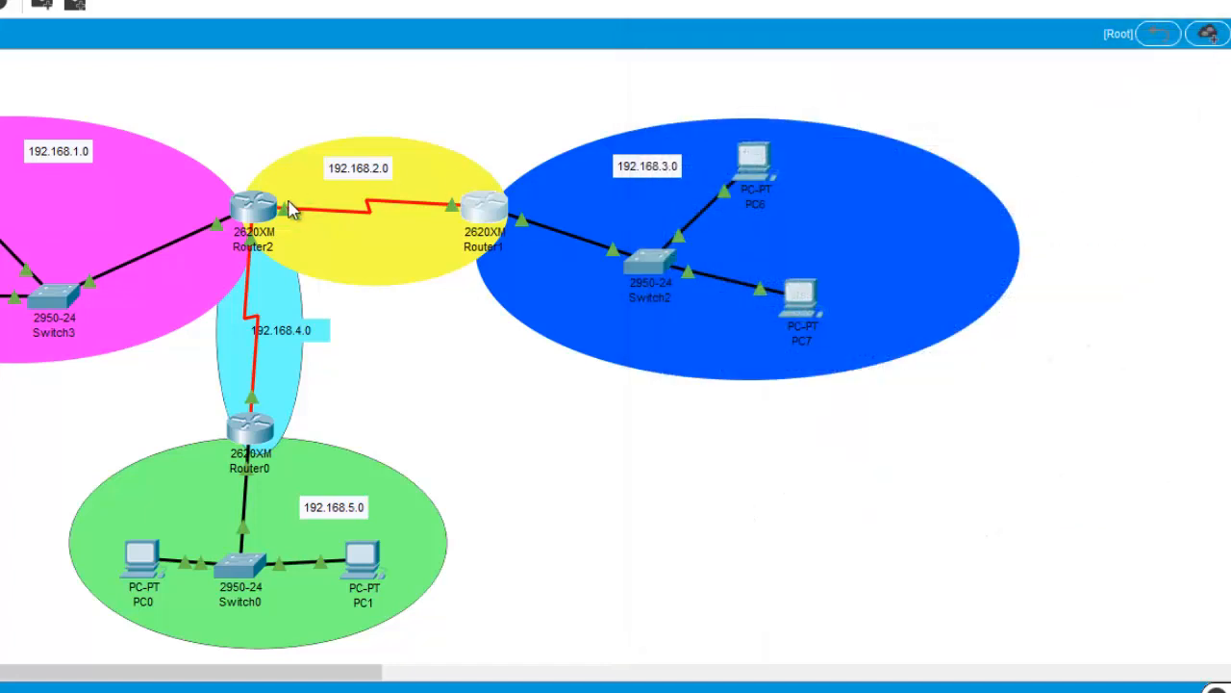
Open Router2's command line, exit global configuration mode and display its routing table with show ip route.
click(253, 206)
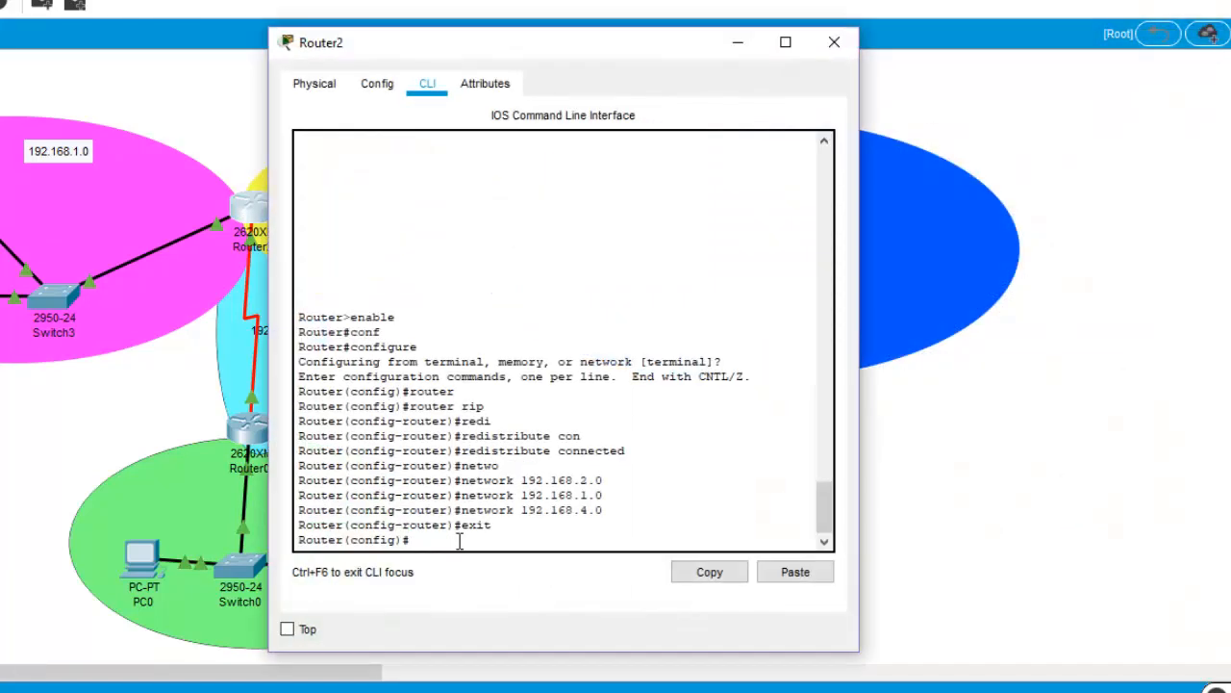
text(exit)
key(Return)
key(Up)
key(Down)
text(show i)
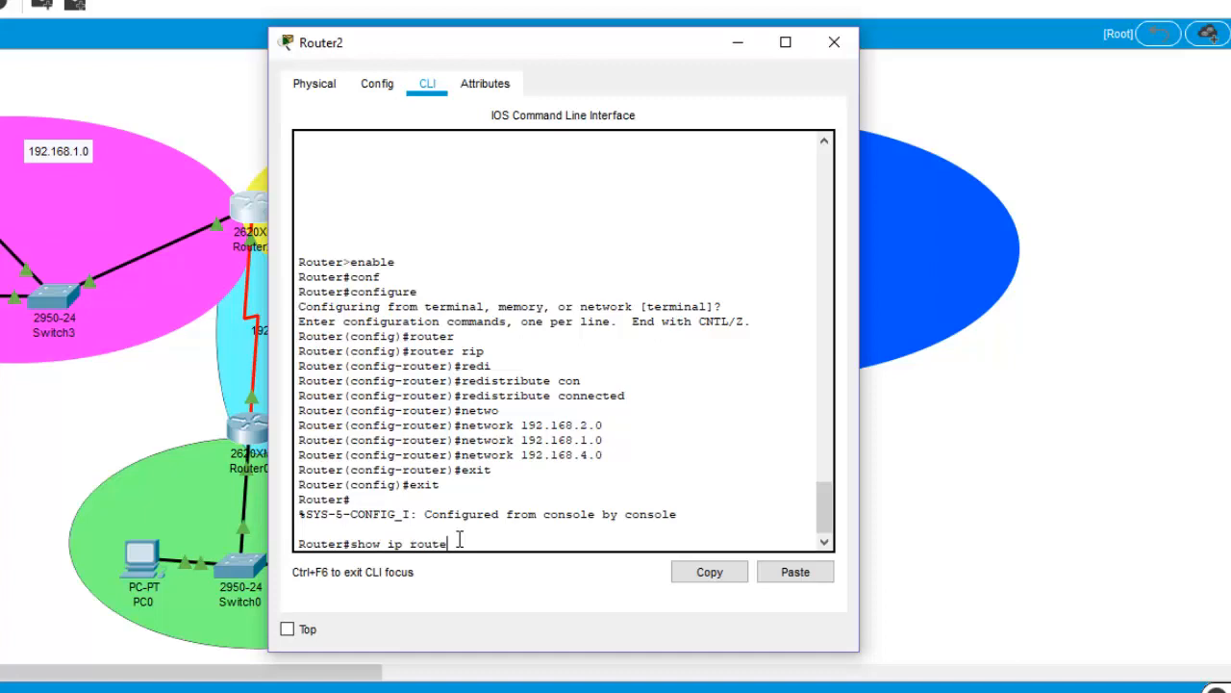
key(Return)
drag(569, 55, 884, 51)
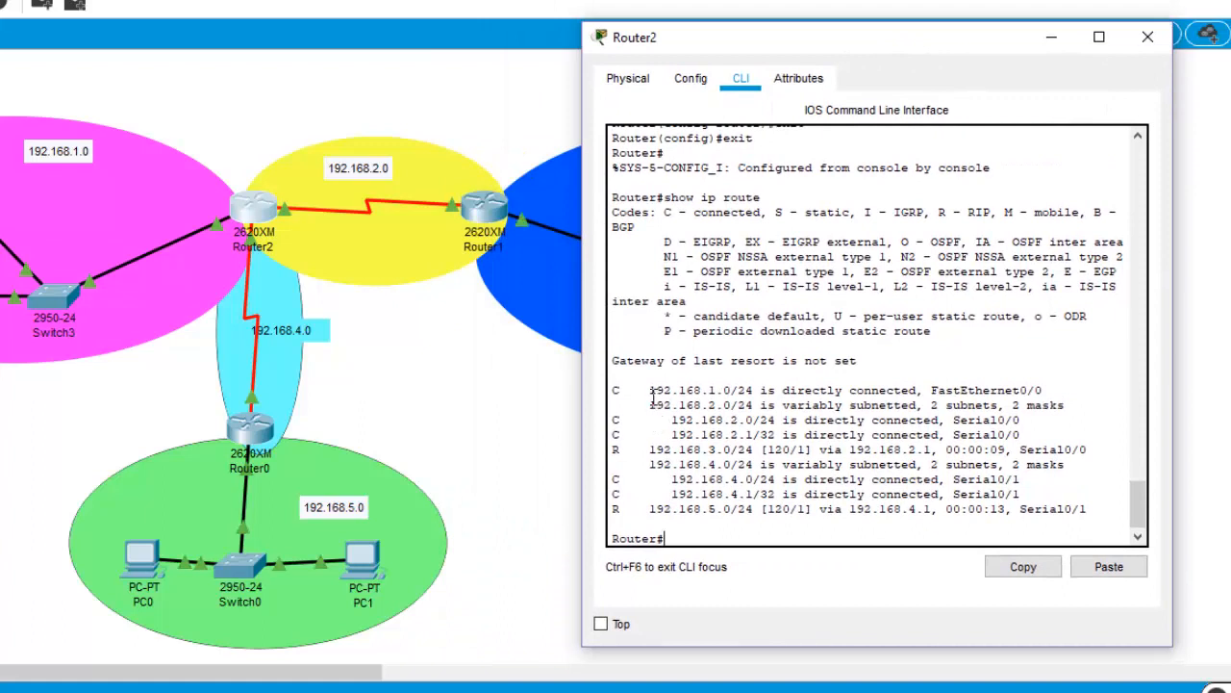
Examine Router2's connected networks and its RIP routes to 192.168.3.0 and 192.168.5.0 against the code legend, closing the window when finished.
drag(649, 393, 741, 390)
drag(649, 405, 749, 405)
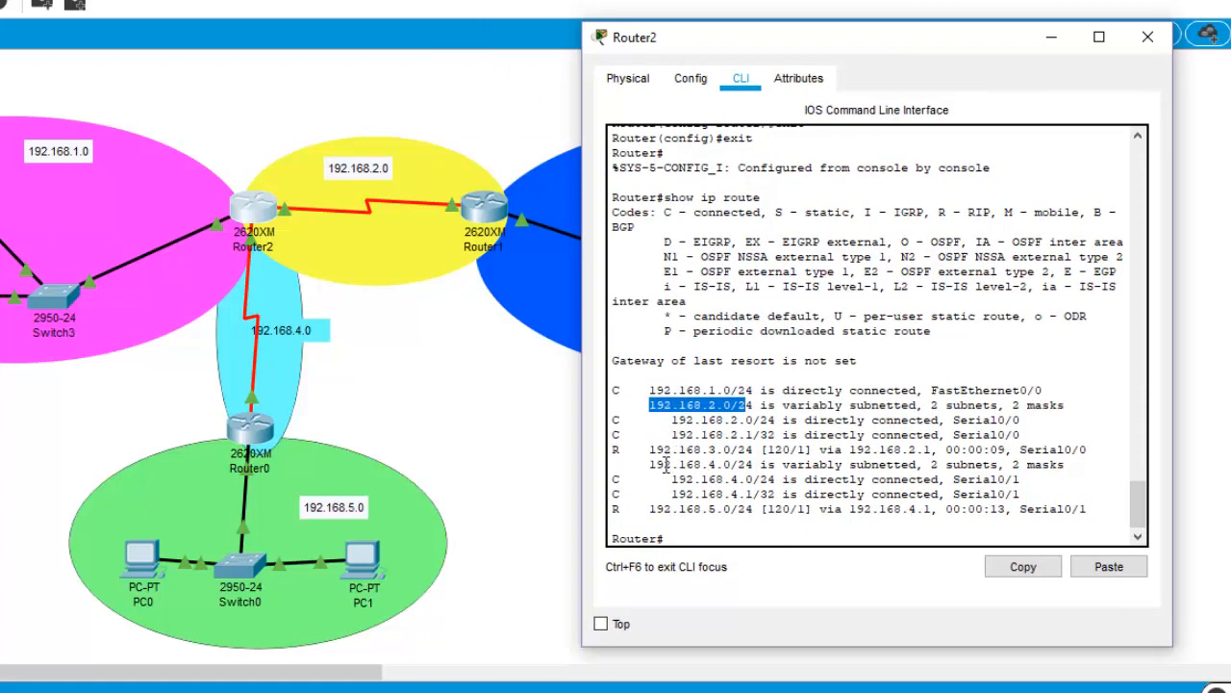
drag(670, 479, 751, 479)
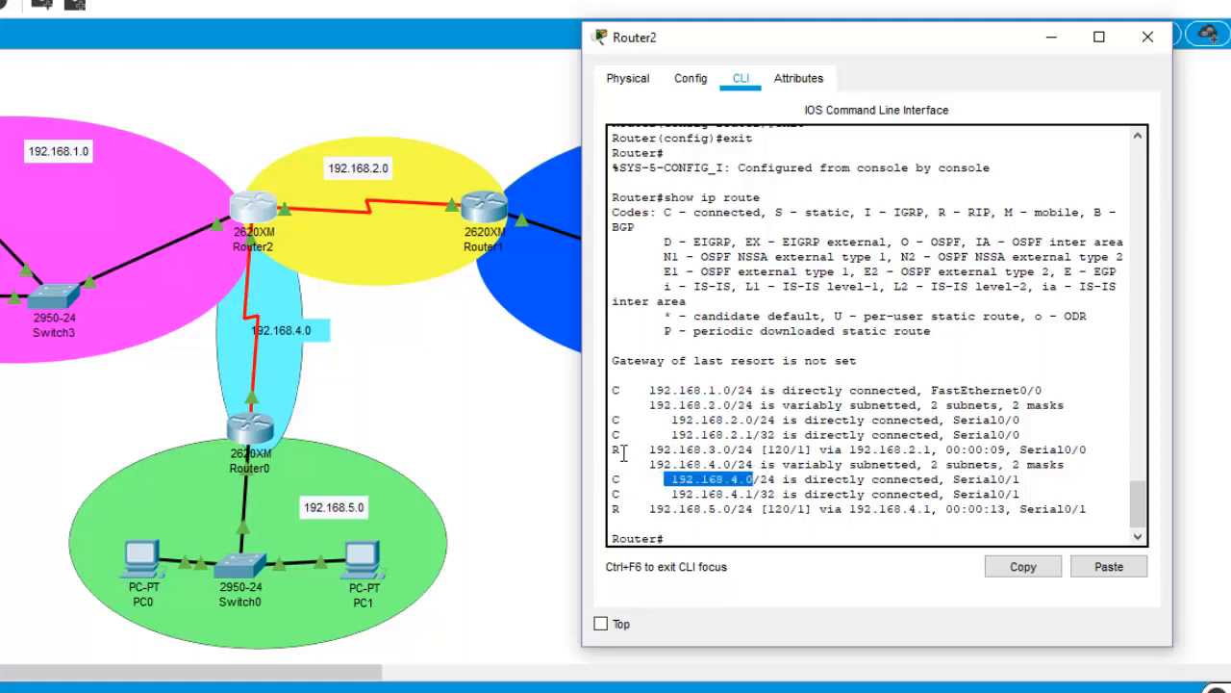
double_click(616, 449)
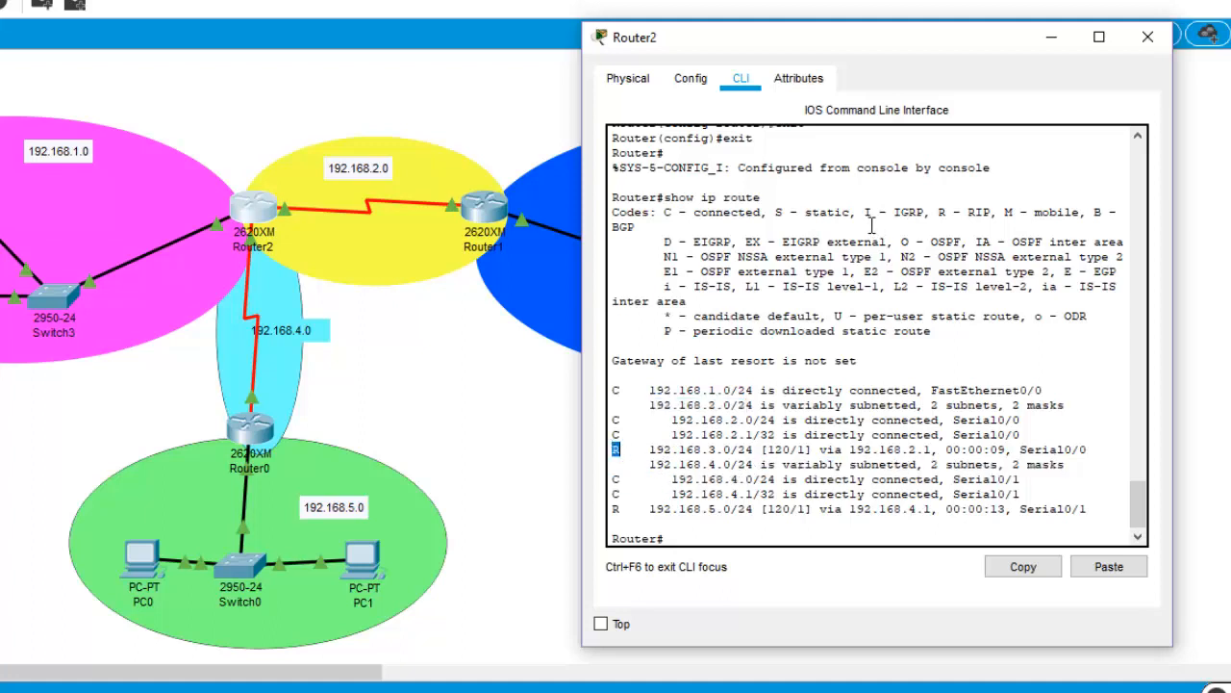
drag(938, 212, 1007, 213)
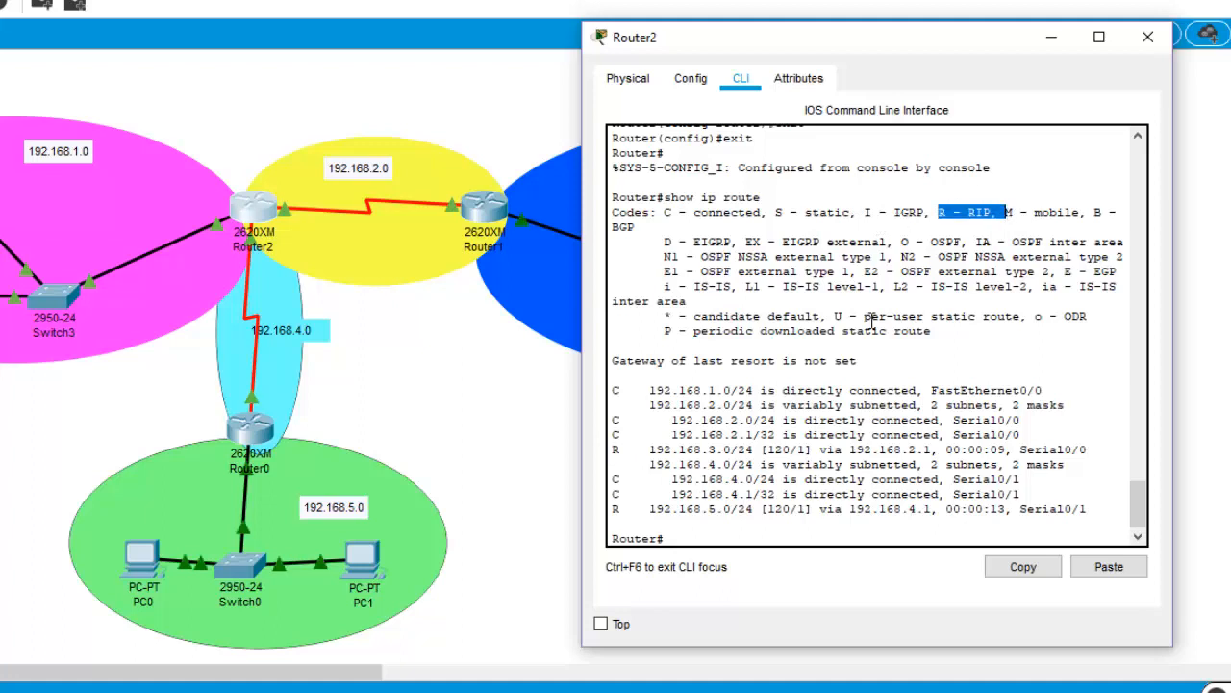
drag(649, 449, 731, 449)
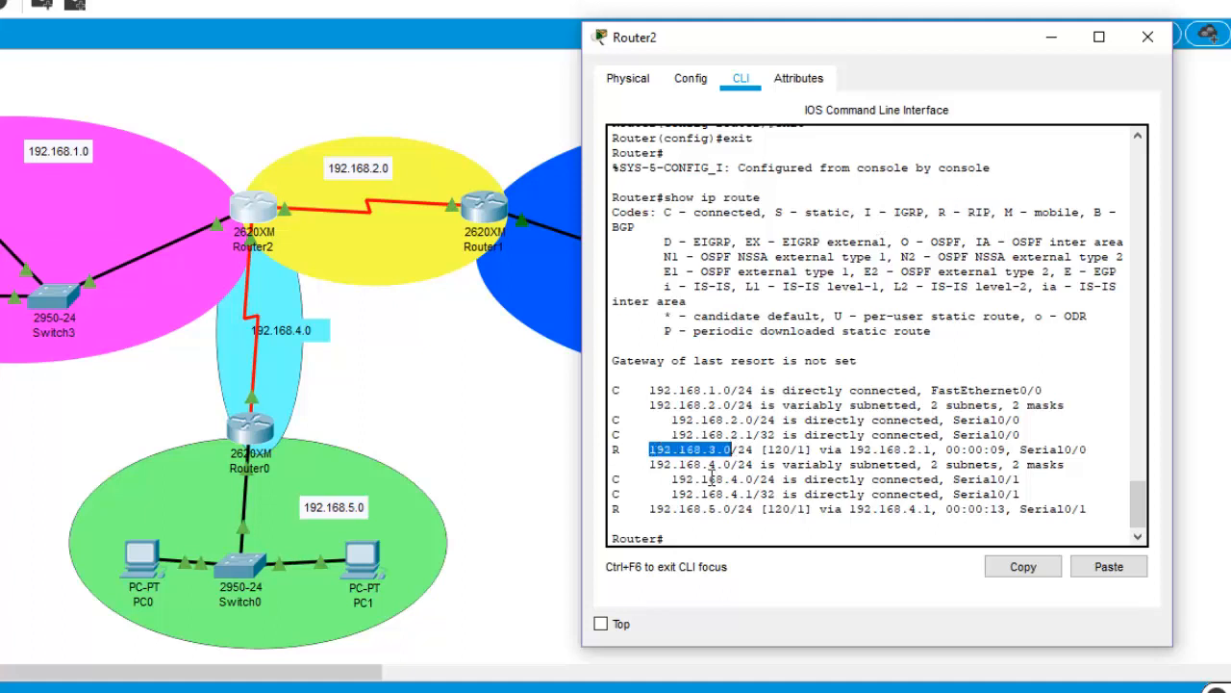
drag(649, 510, 731, 510)
click(1145, 48)
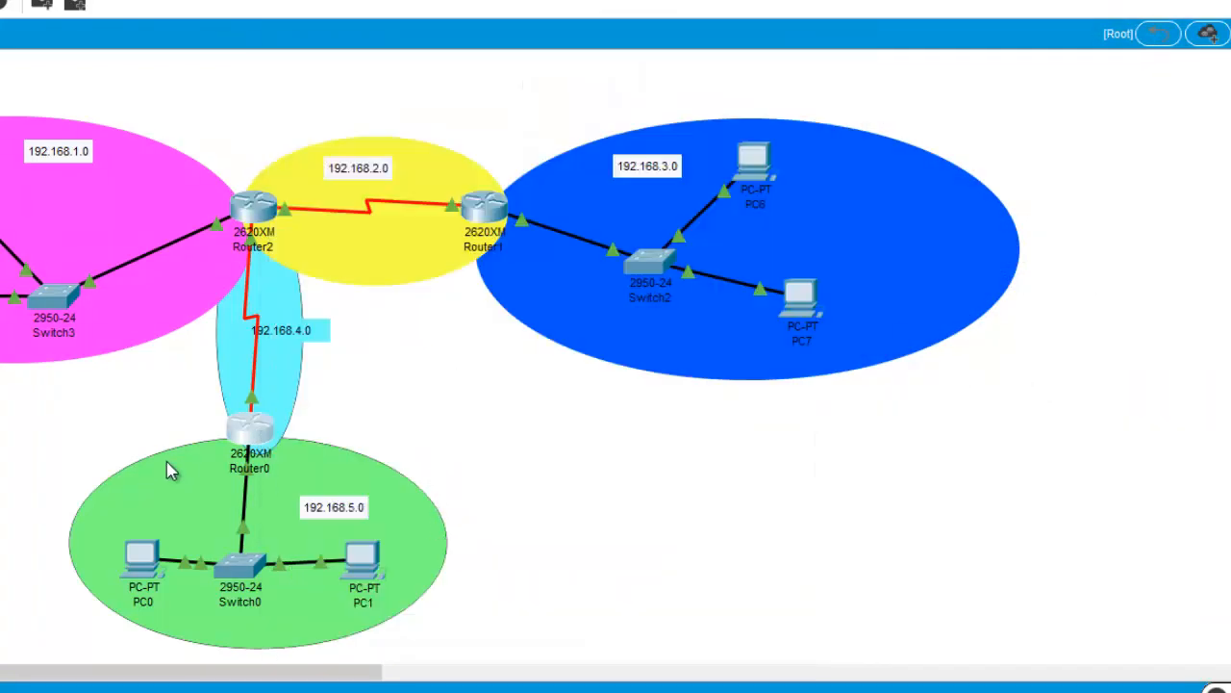
Open Router0's command line, leave global configuration mode and list its routes with show ip route.
click(240, 424)
click(241, 424)
click(244, 431)
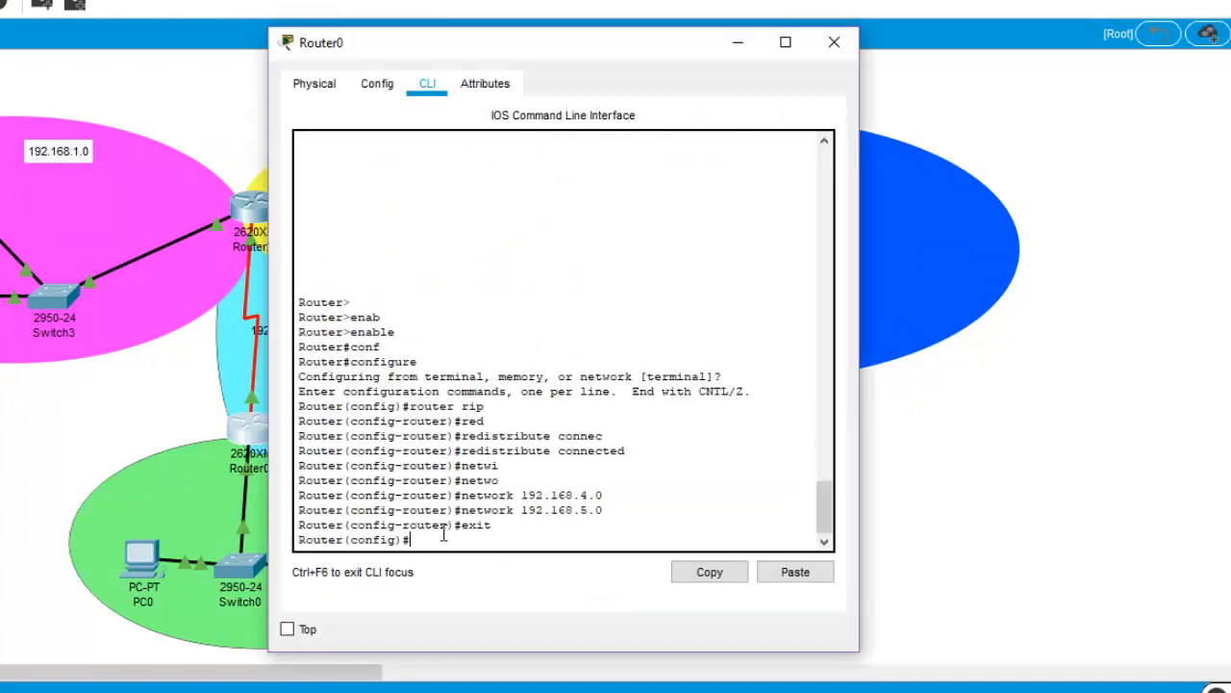
key(Up)
key(Up)
key(Down)
key(Down)
text(exit)
key(Return)
key(Return)
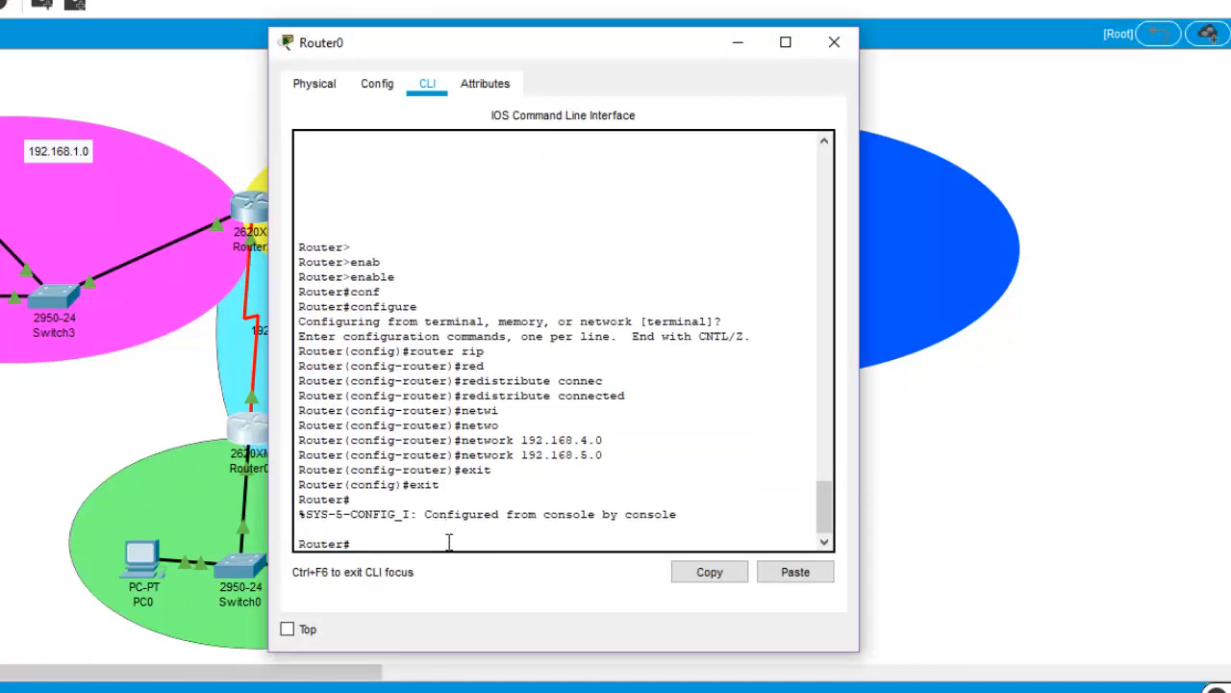
text(show ip route)
key(Return)
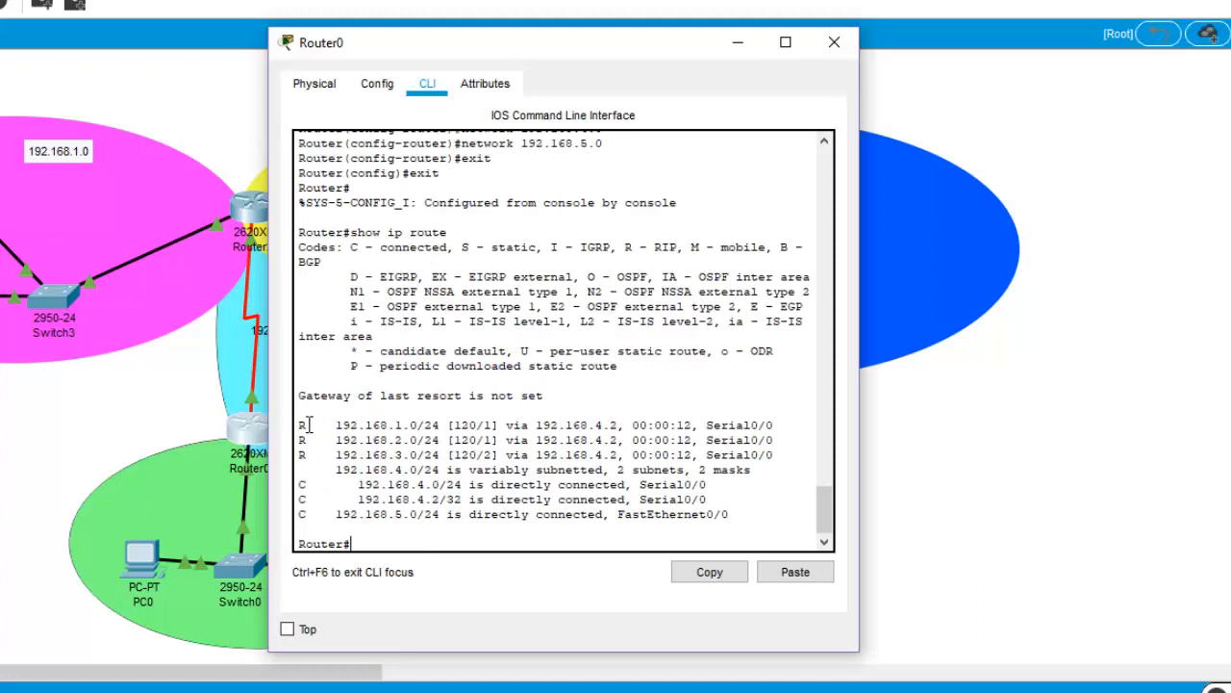
Examine the RIP routes and the directly connected networks in Router0's routing table and close its window.
drag(300, 426, 403, 454)
drag(346, 485, 398, 515)
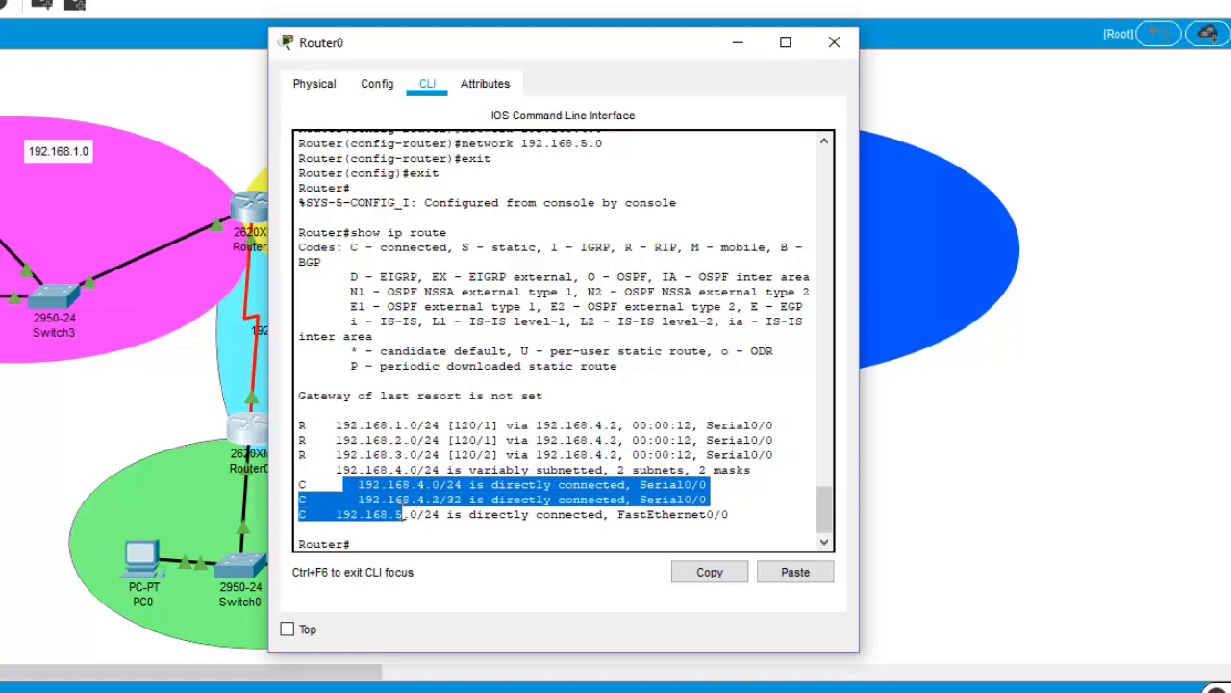
click(834, 42)
Open the Command Prompt on PC6 and move its window aside to uncover the topology.
click(755, 158)
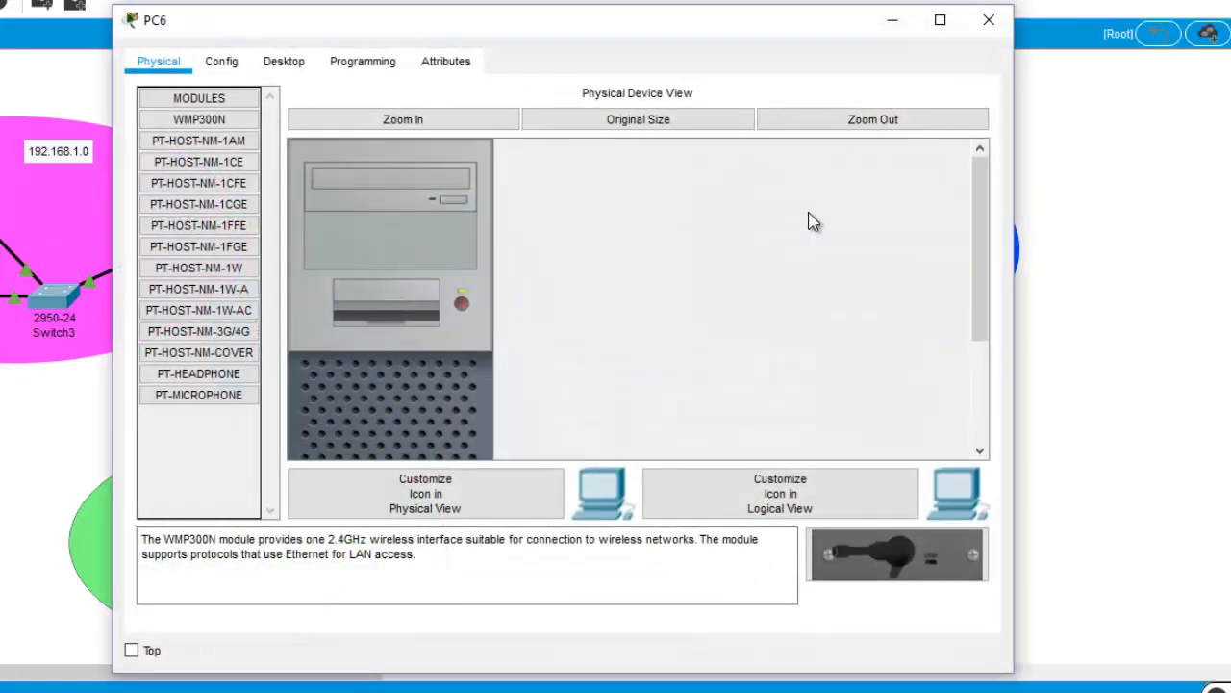
click(289, 61)
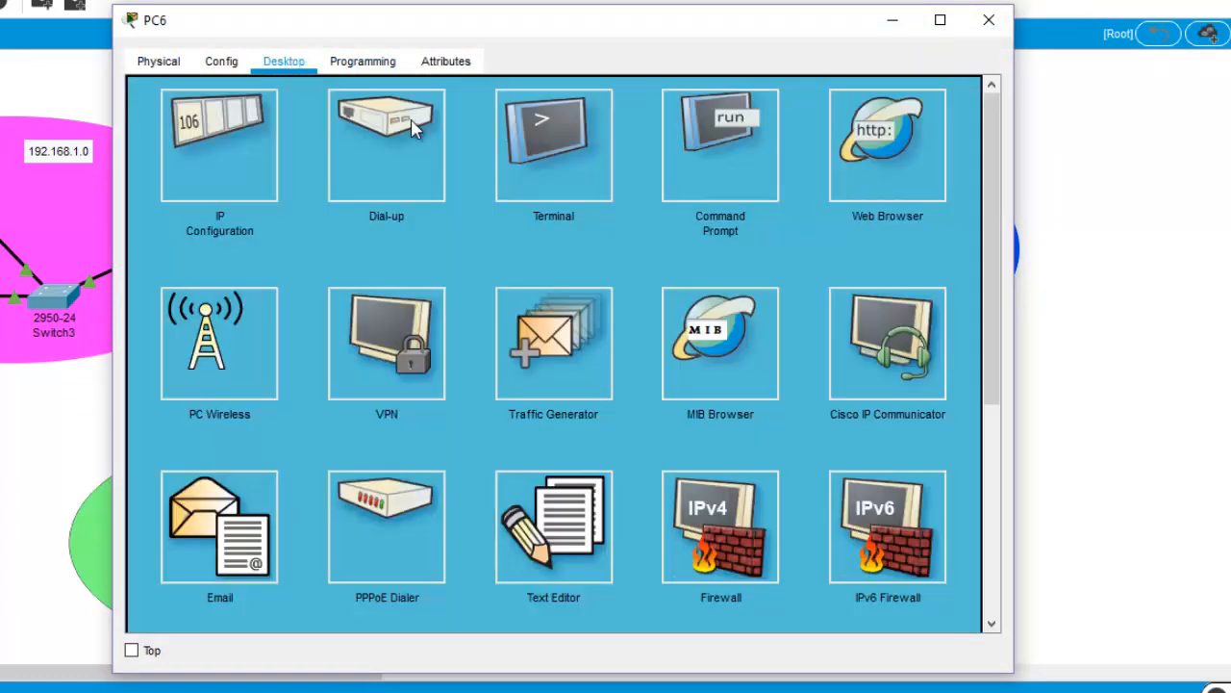
click(685, 135)
drag(893, 30, 1230, 0)
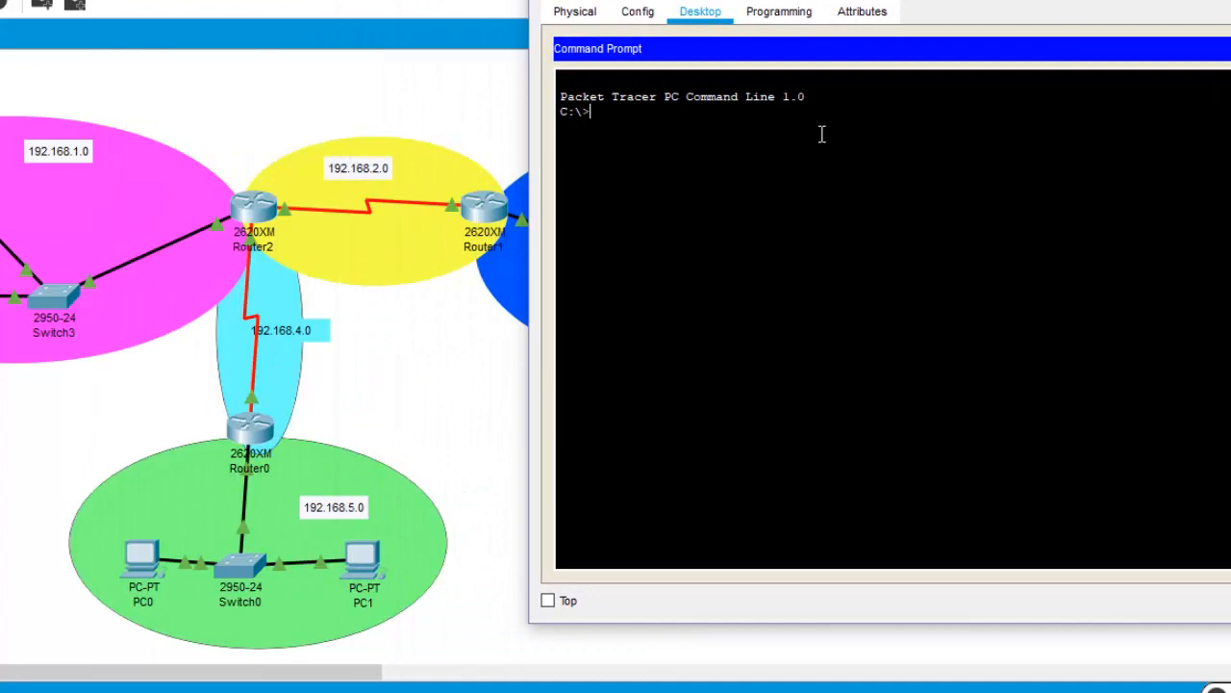
Check PC1's IP address in its IP Configuration and close its window.
click(361, 562)
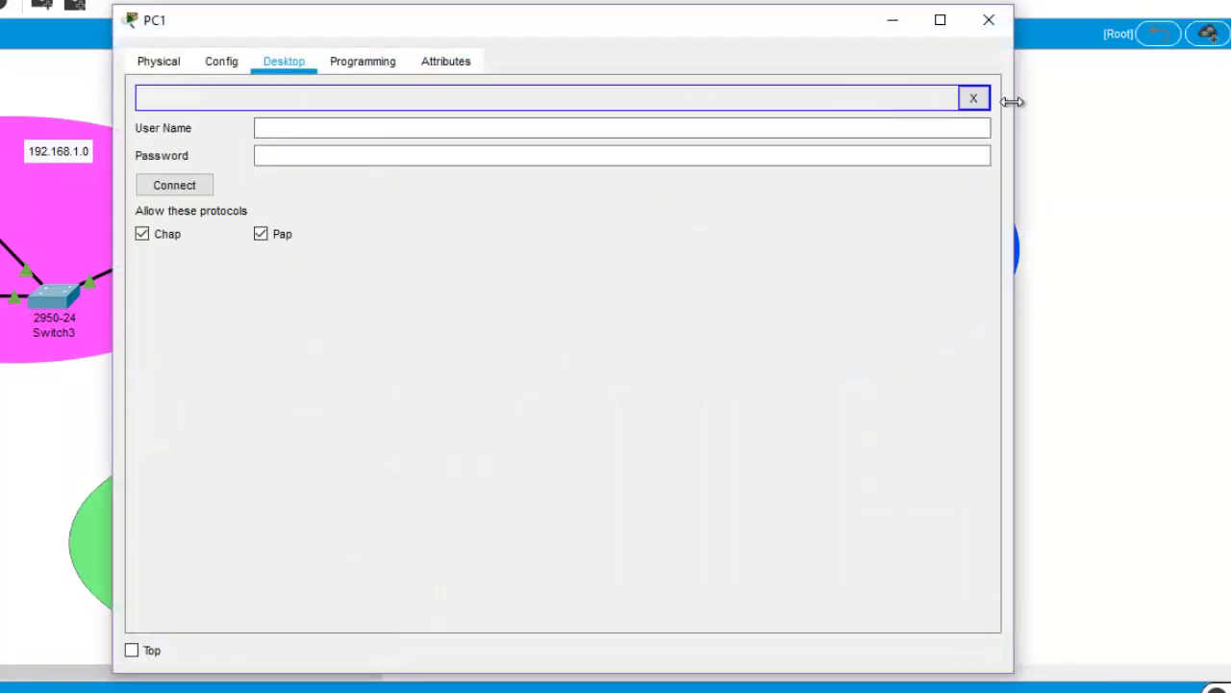
click(974, 97)
click(231, 118)
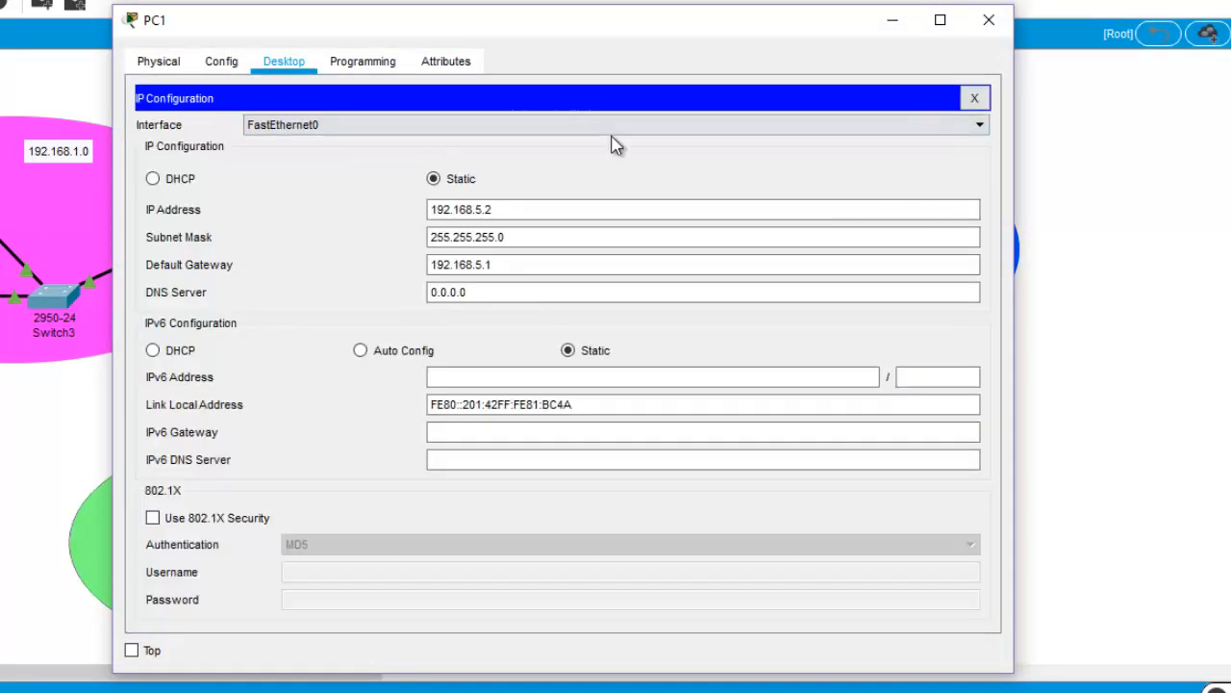
click(995, 19)
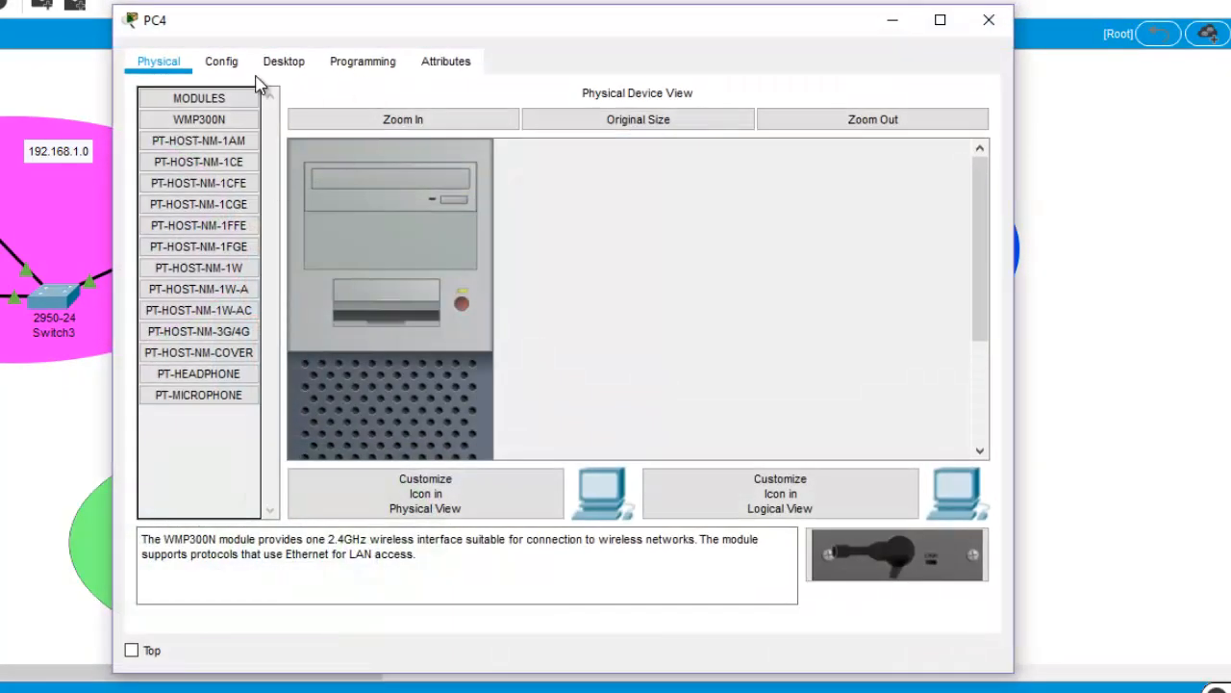
Look up PC4's IP address in its IP Configuration and close its window.
click(282, 63)
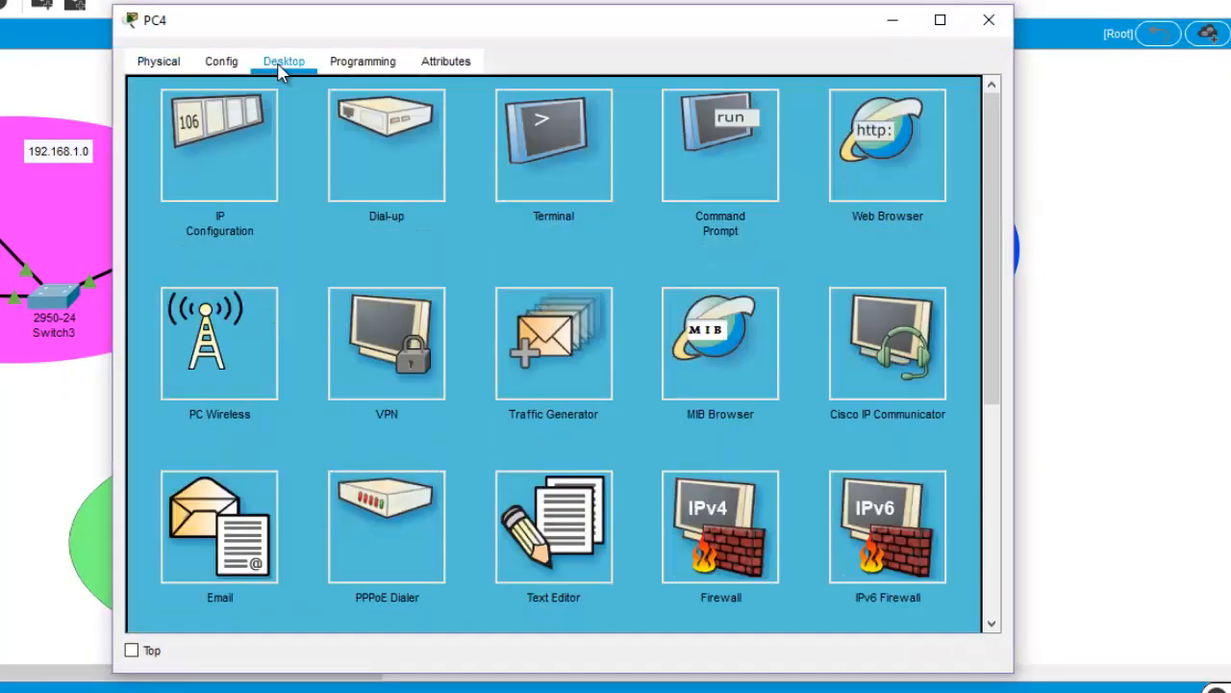
click(270, 176)
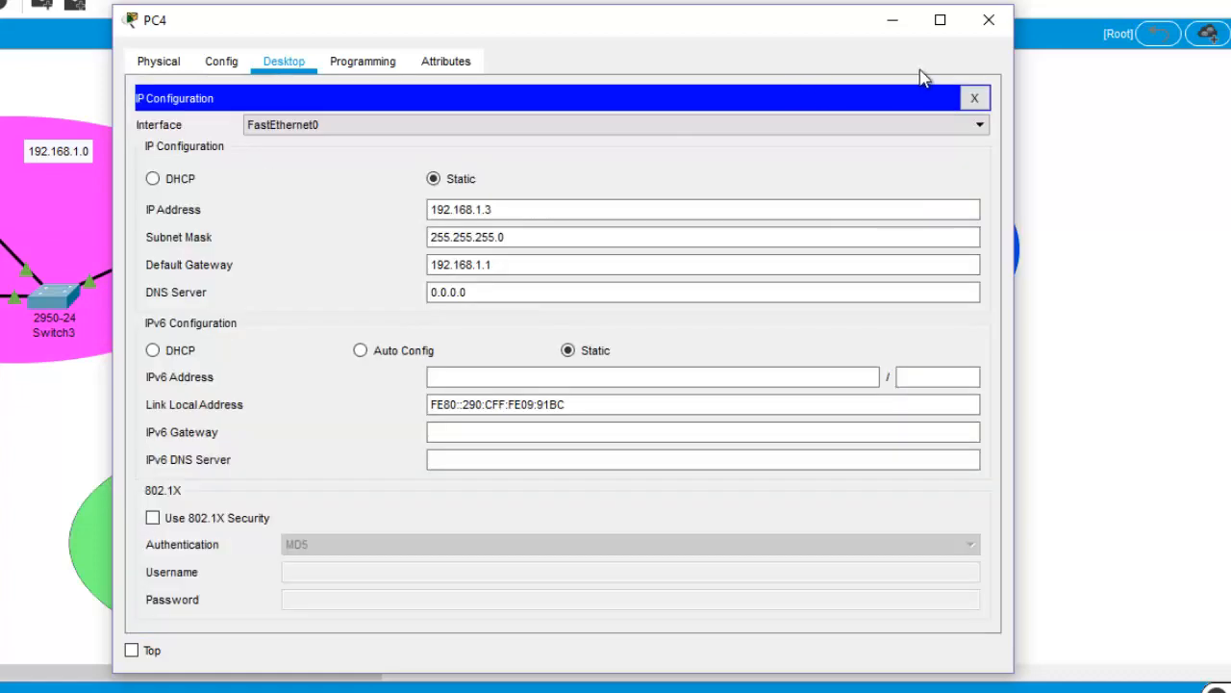
click(997, 27)
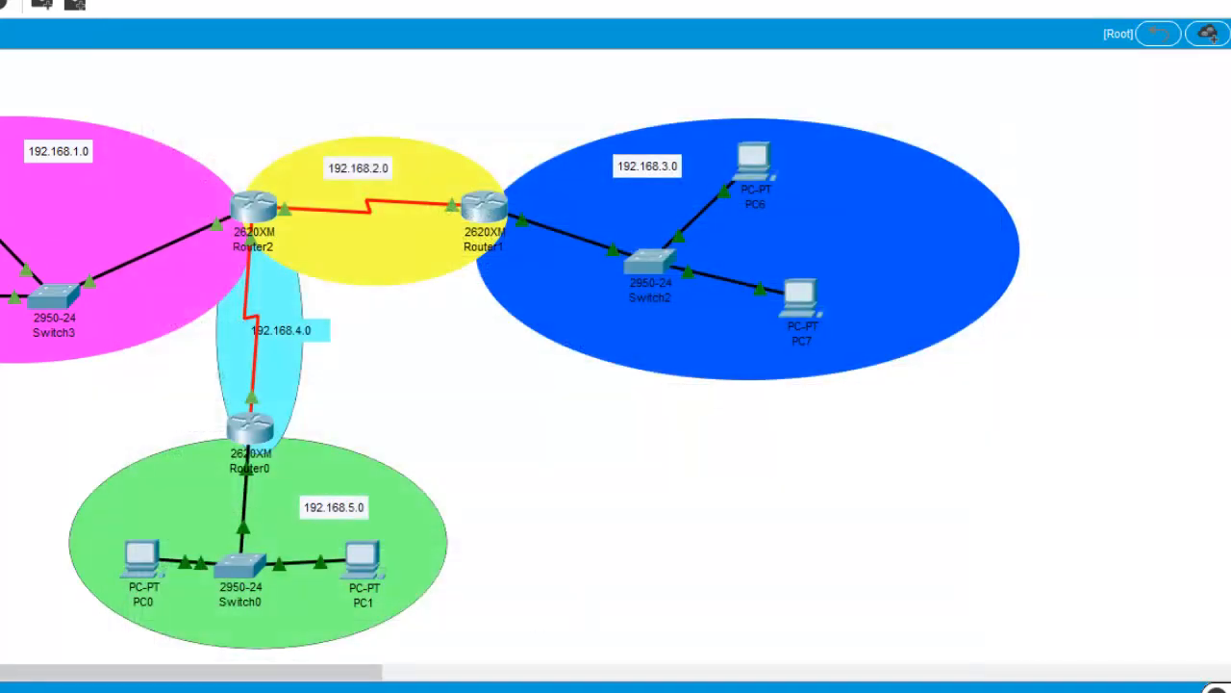
Ping PC4 at 192.168.1.3 twice from PC6's Command Prompt.
click(279, 664)
text(ping)
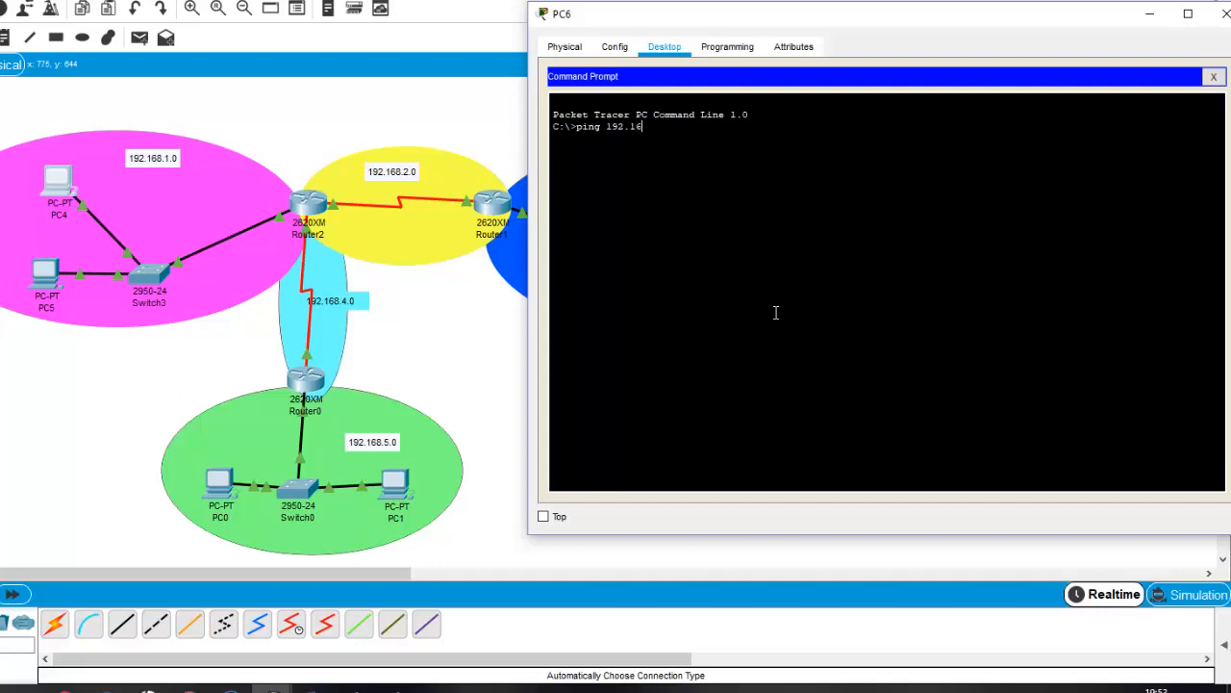
text(192.168.1.3)
key(Return)
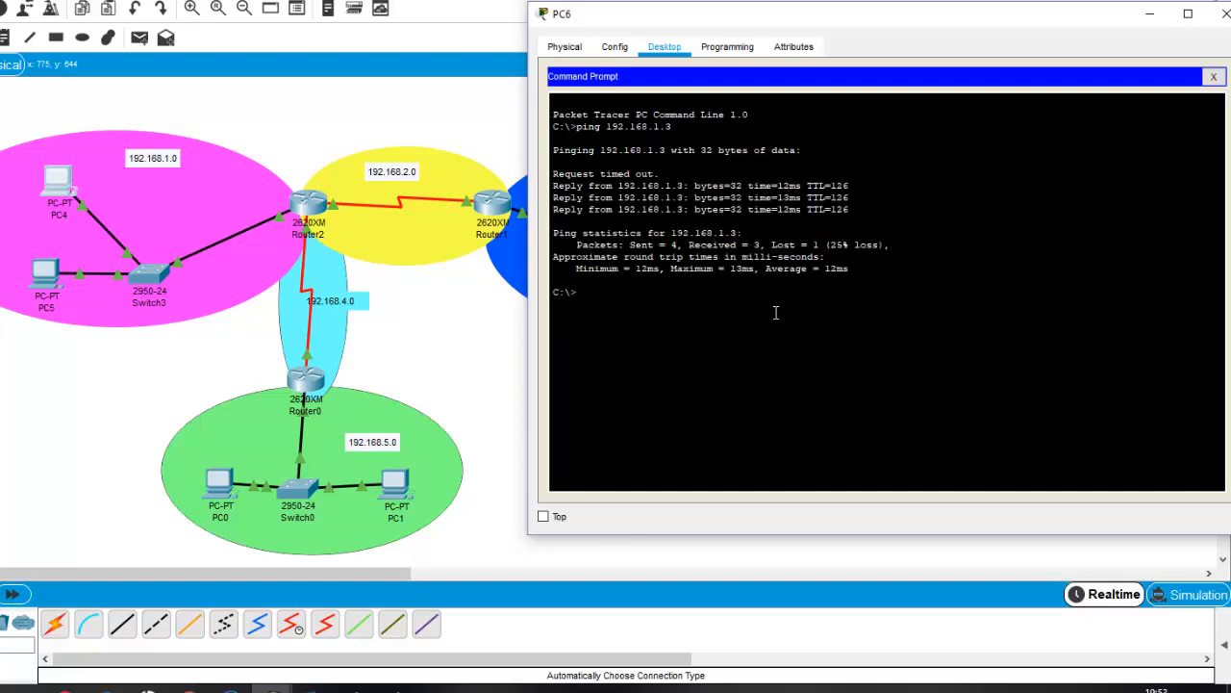
key(Up)
key(Return)
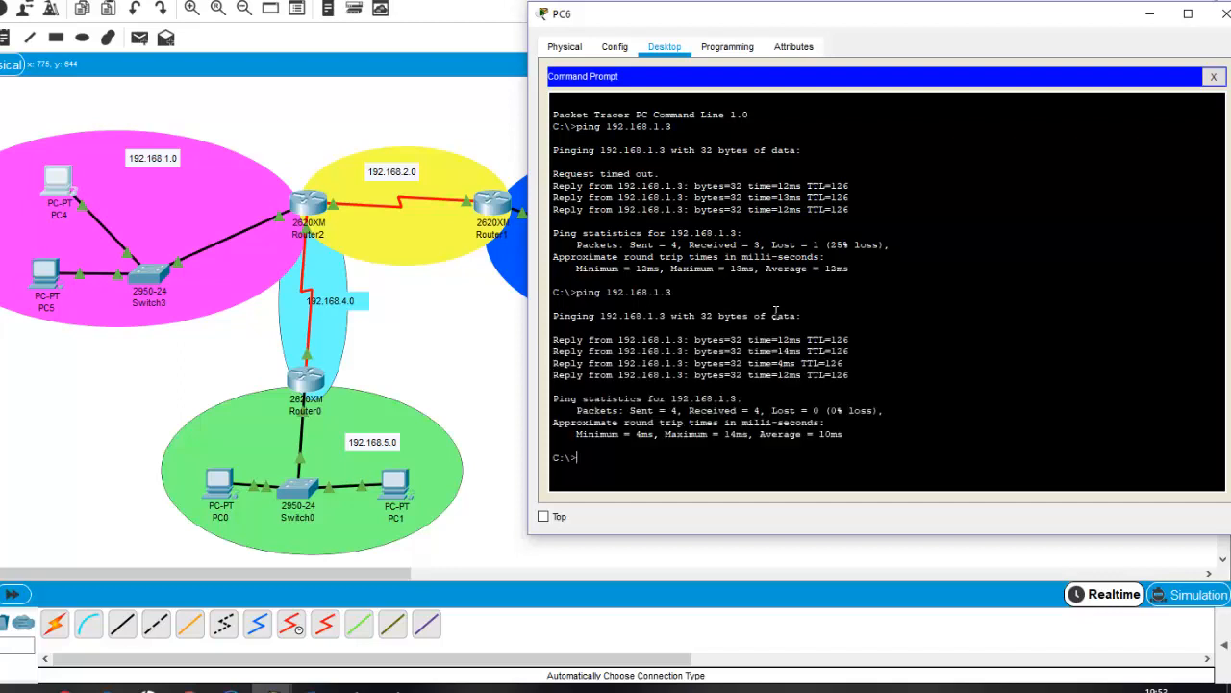
Ping PC1 at 192.168.5.2 twice from PC6 and close PC6's window.
key(Up)
text(5.2)
key(Return)
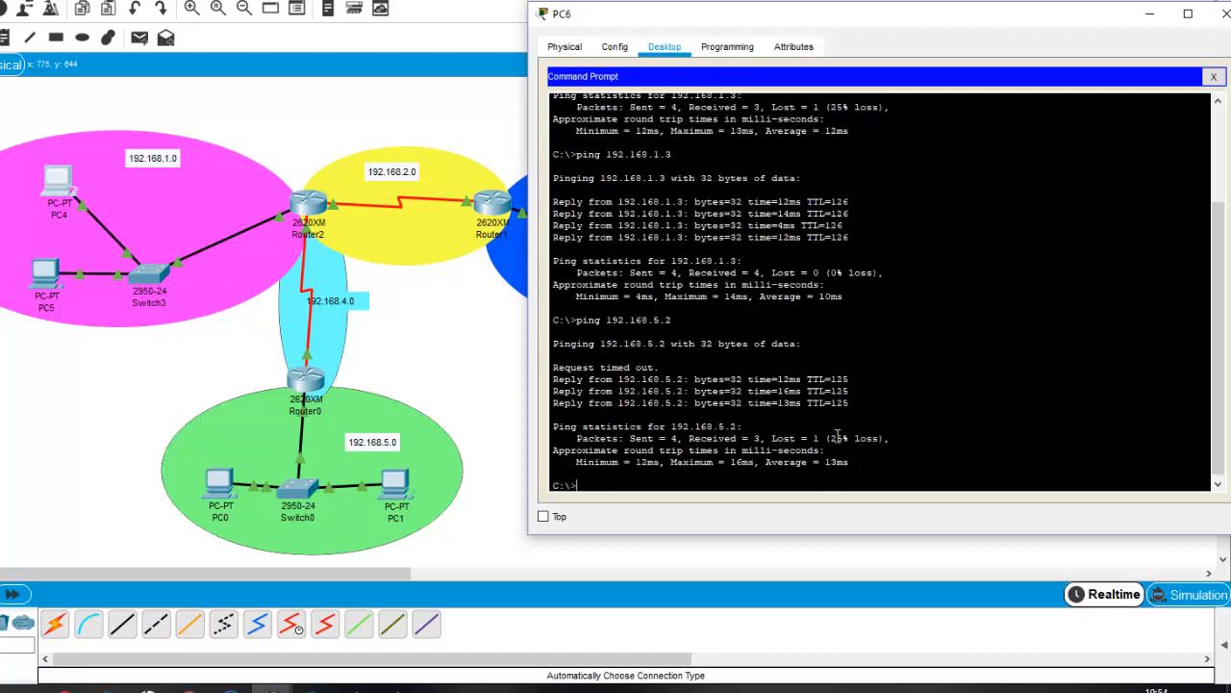
key(Up)
key(Return)
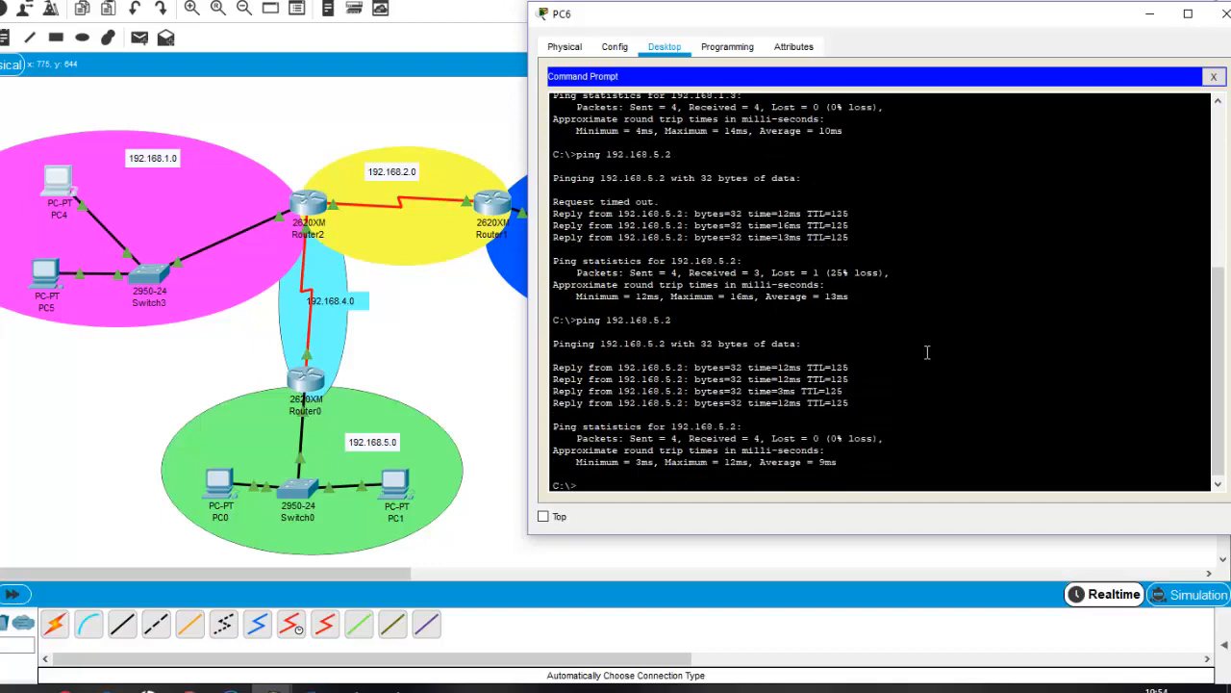
click(1226, 13)
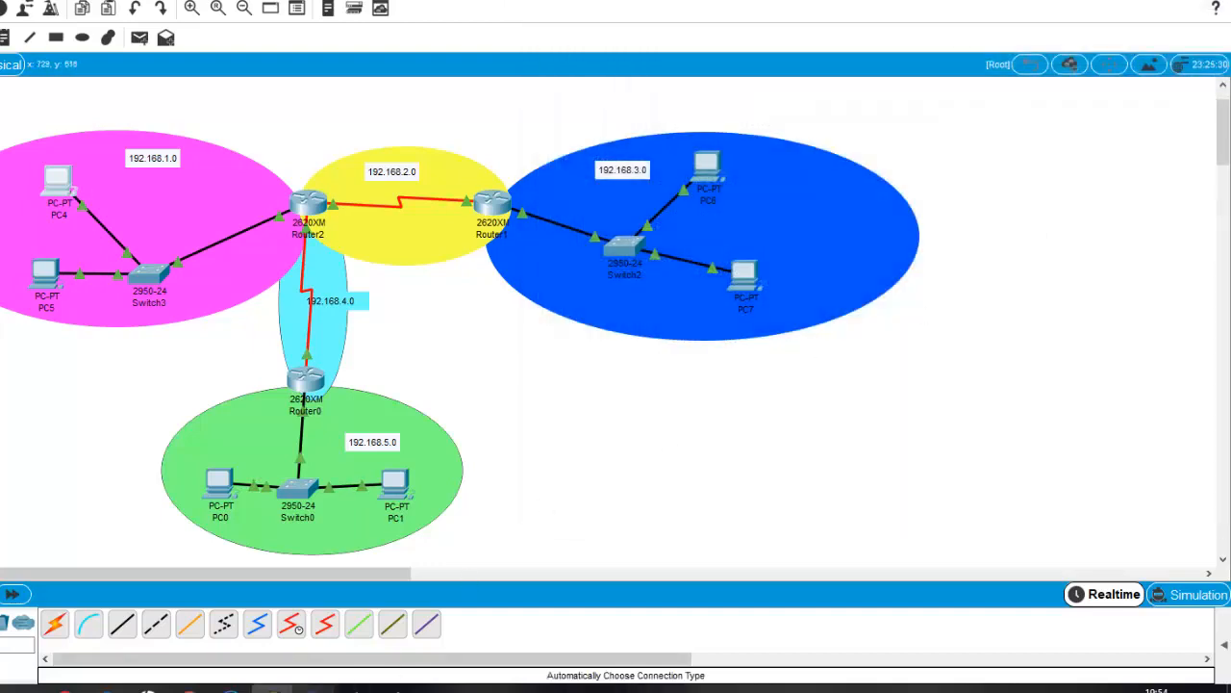
mouse_move(450, 685)
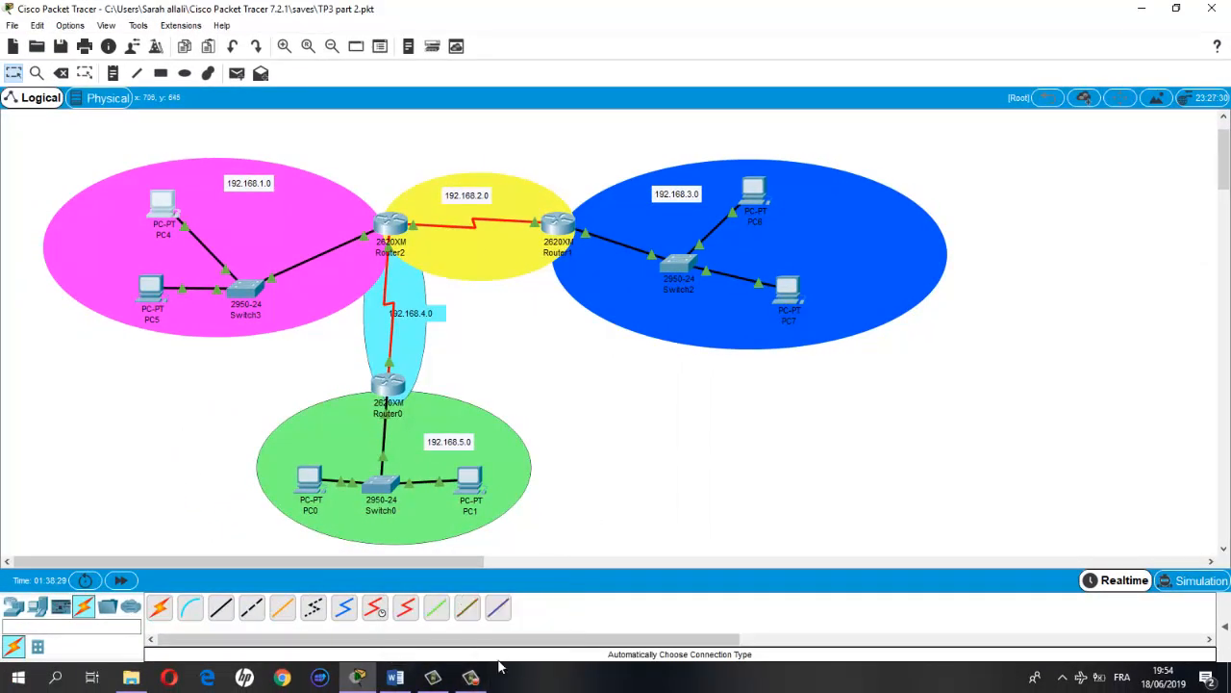
mouse_move(471, 678)
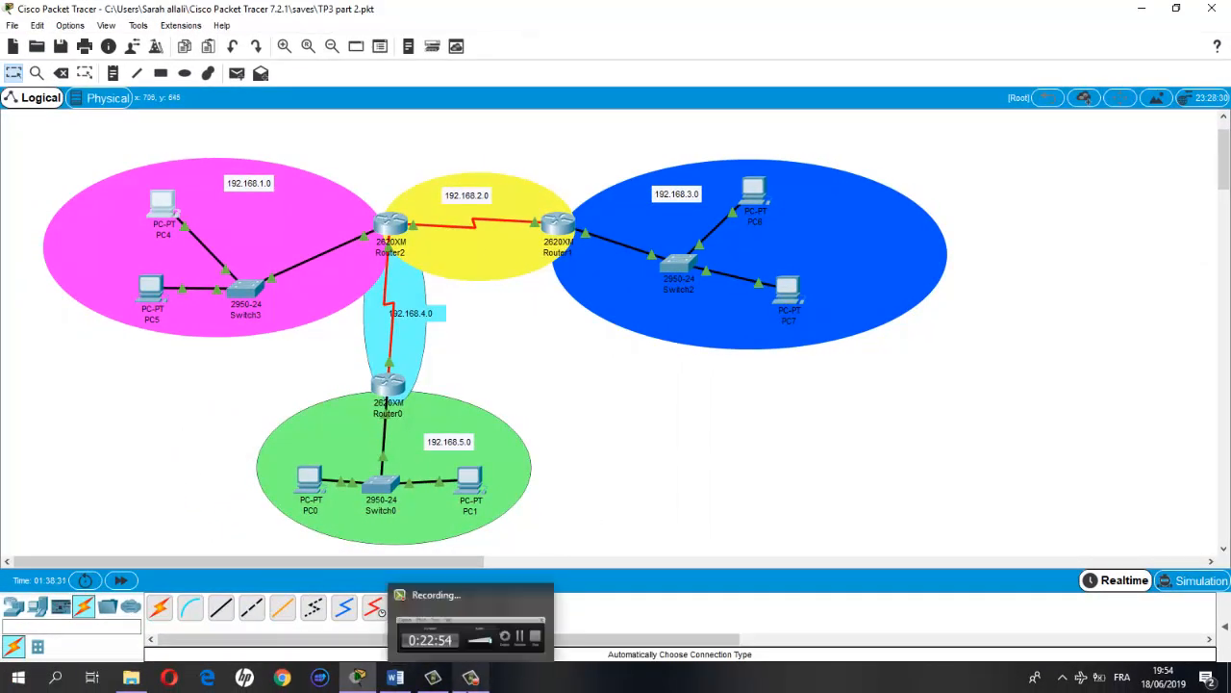
click(470, 677)
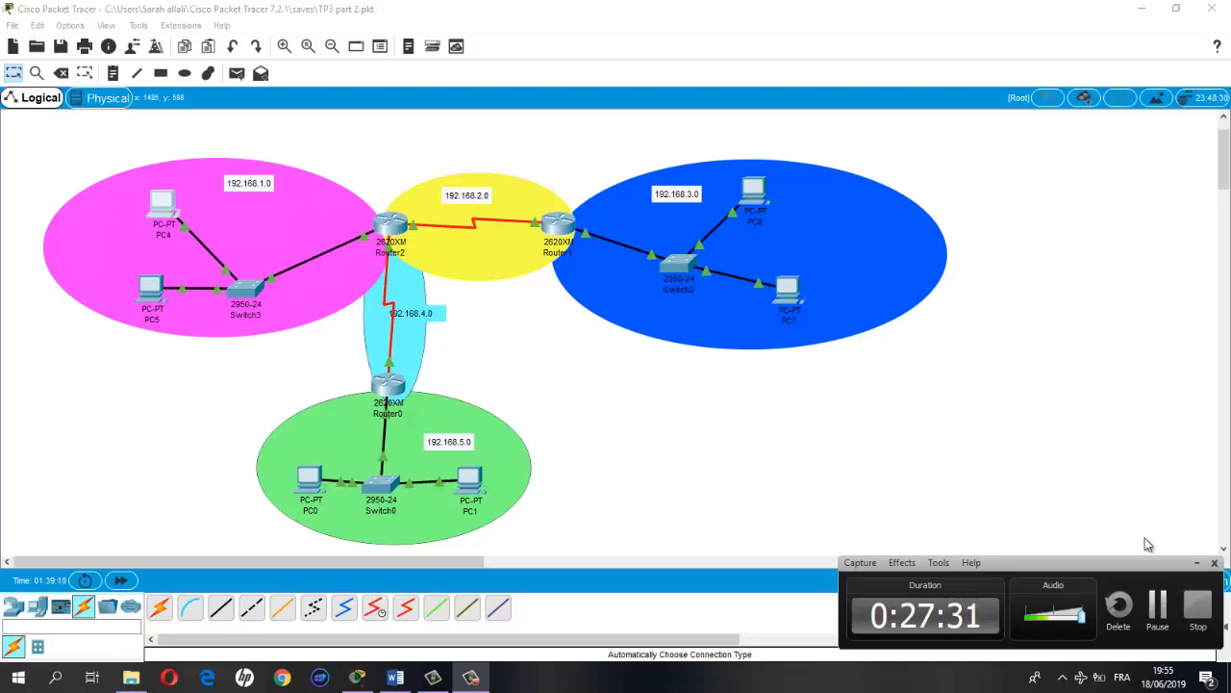
click(1159, 605)
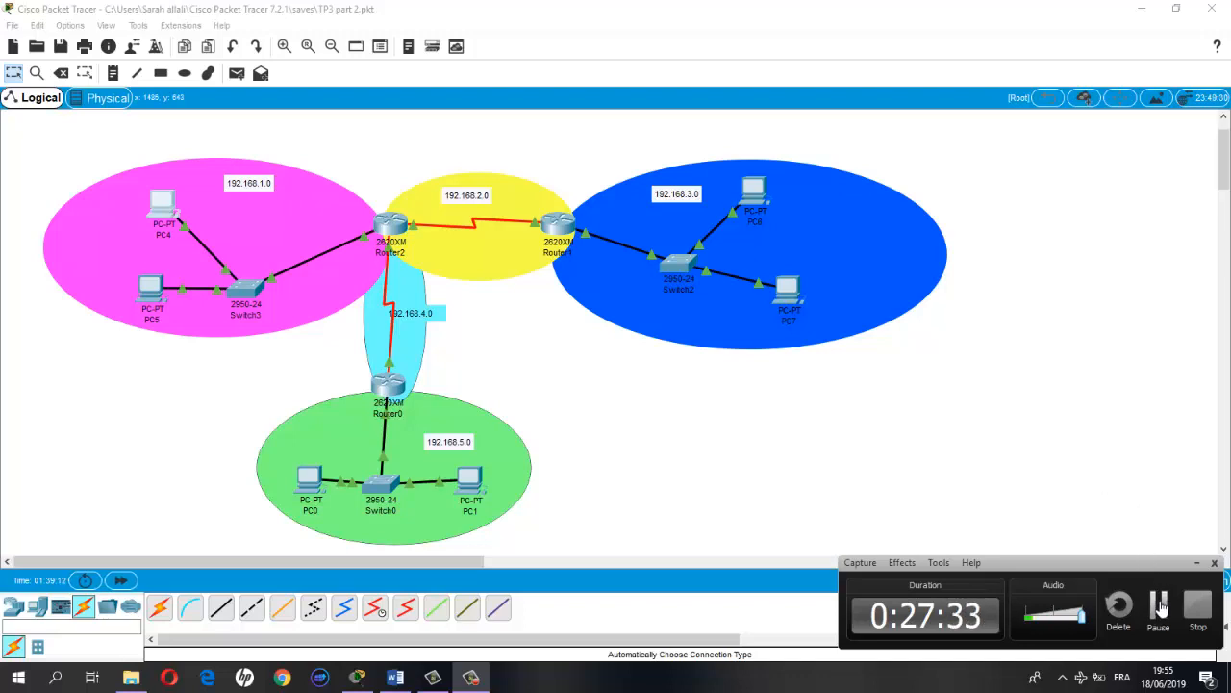